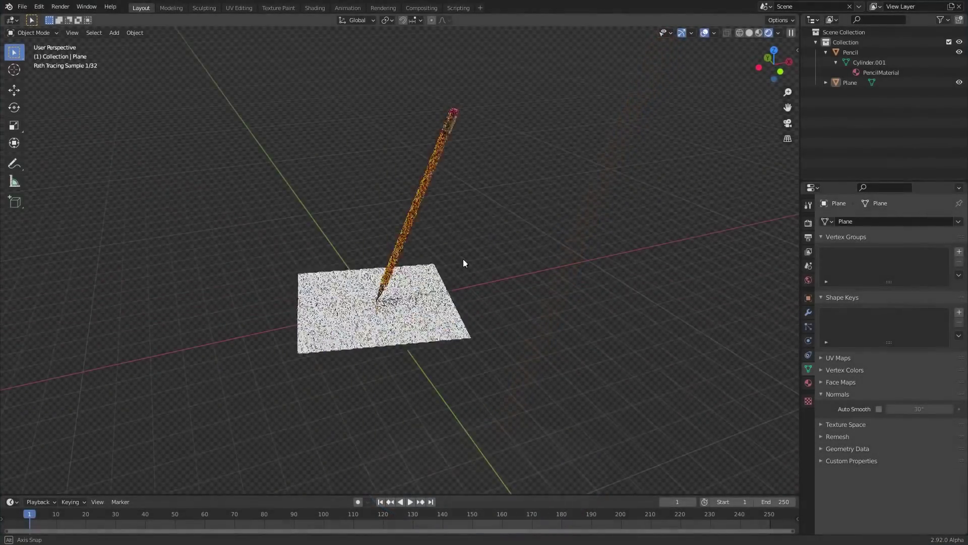
Examine the finished pencil model on its paper plane and the node setup of its PencilMaterial.
mouse_move(463, 263)
middle_down()
mouse_move(506, 262)
mouse_move(482, 263)
mouse_move(474, 186)
mouse_move(433, 218)
mouse_move(349, 230)
mouse_move(452, 212)
mouse_move(564, 213)
mouse_move(392, 222)
middle_up()
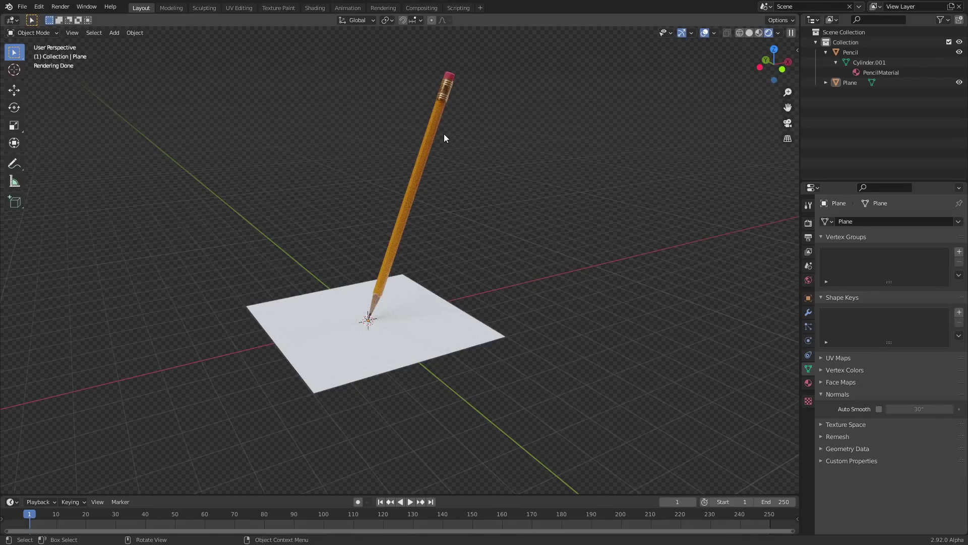
click(404, 206)
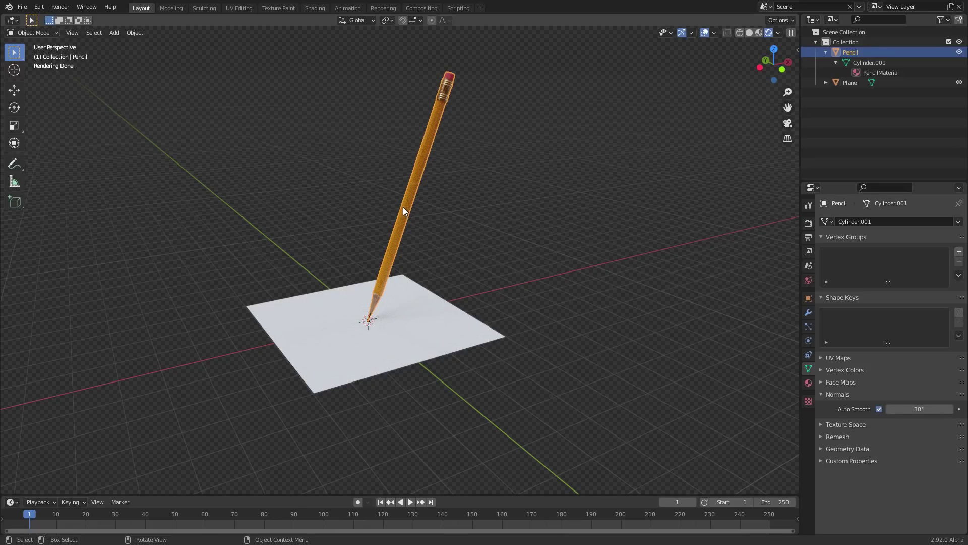
click(312, 8)
middle_drag(464, 392, 378, 394)
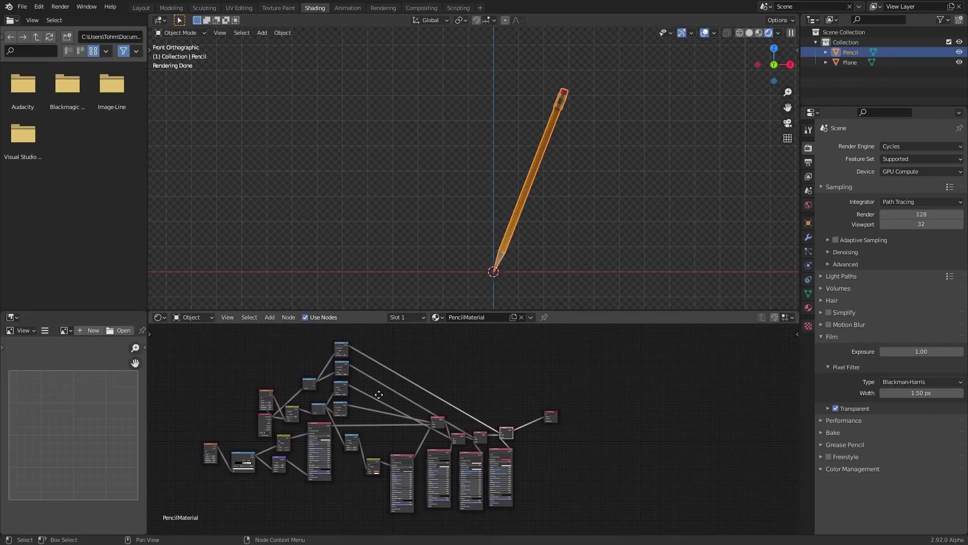
click(141, 8)
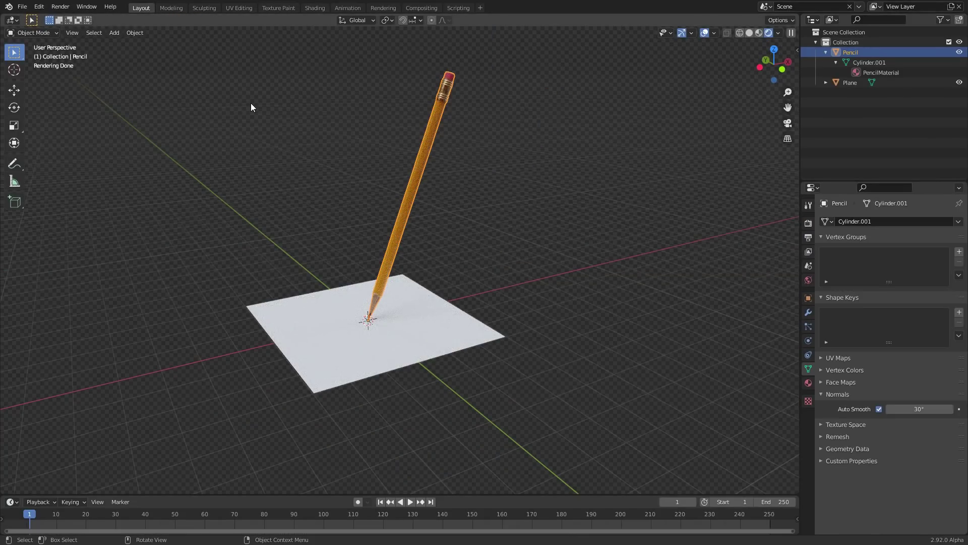
click(333, 133)
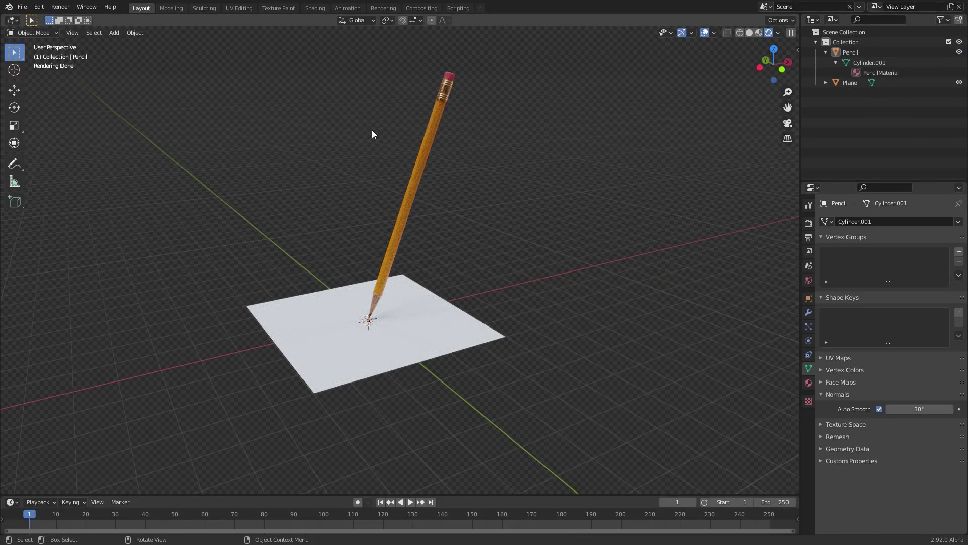
scroll(373, 129, down, 2)
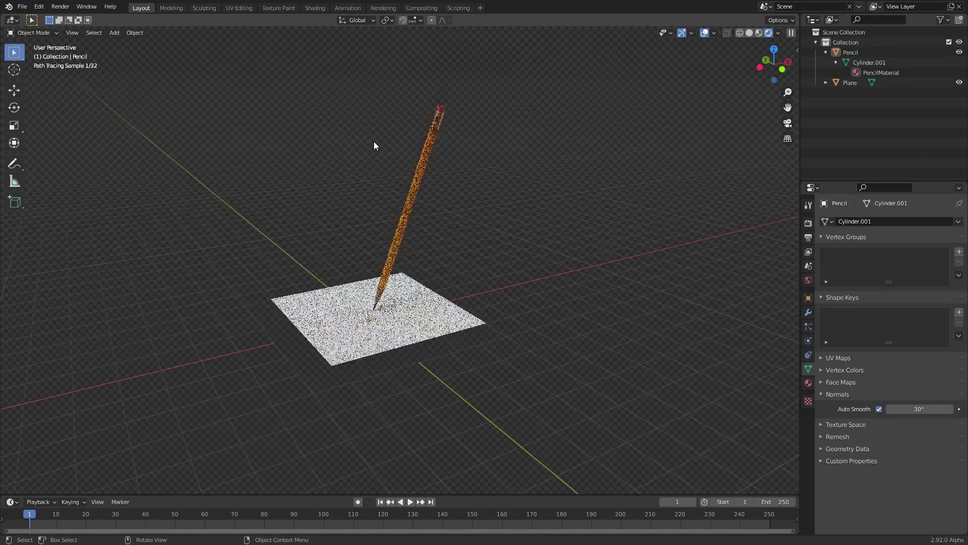
scroll(374, 145, up, 2)
Start a new file and delete the default cube, camera and light.
key(ctrl+n)
click(421, 150)
click(501, 289)
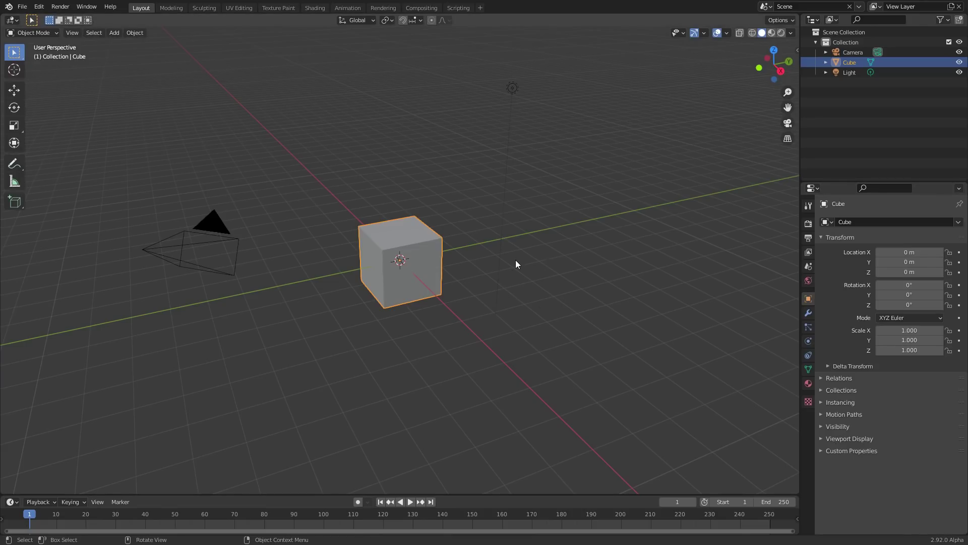
key(a)
key(x)
click(368, 167)
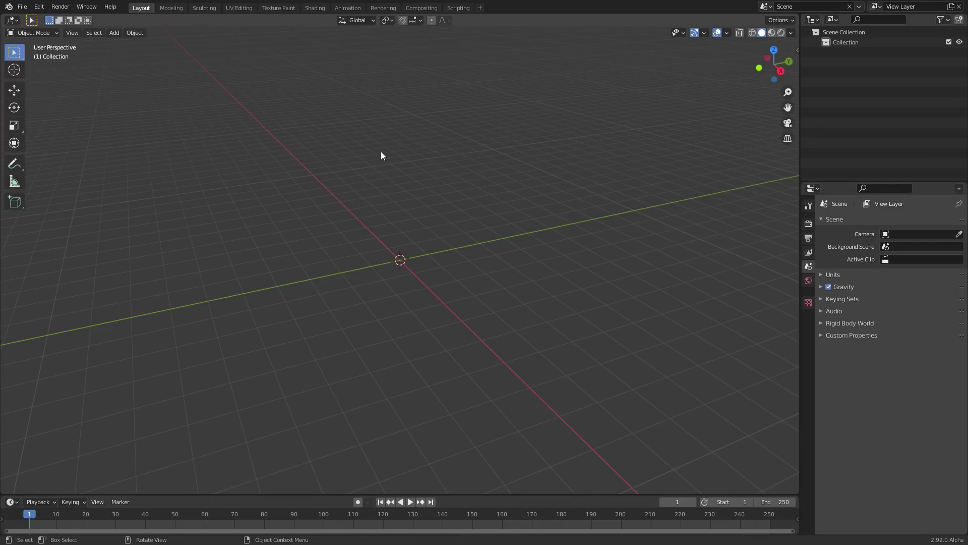
In front view, bring the desktop's pencil image named reference into the scene as a reference image.
click(759, 67)
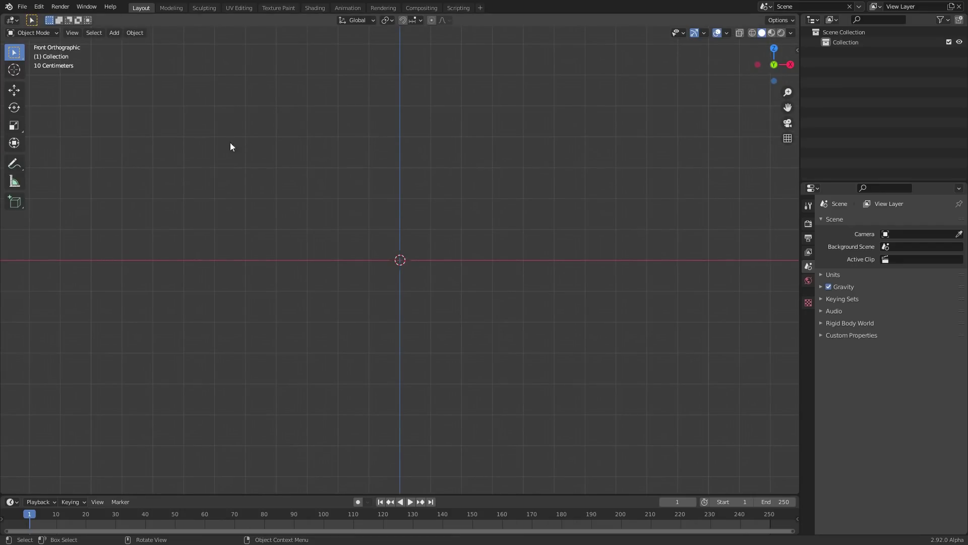
key(q)
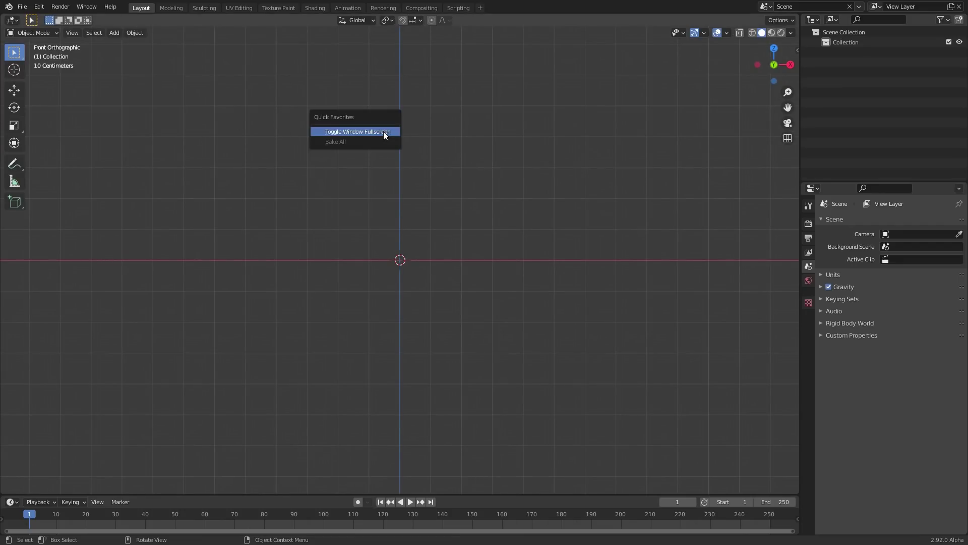
click(383, 131)
drag(471, 5, 627, 50)
drag(93, 413, 298, 398)
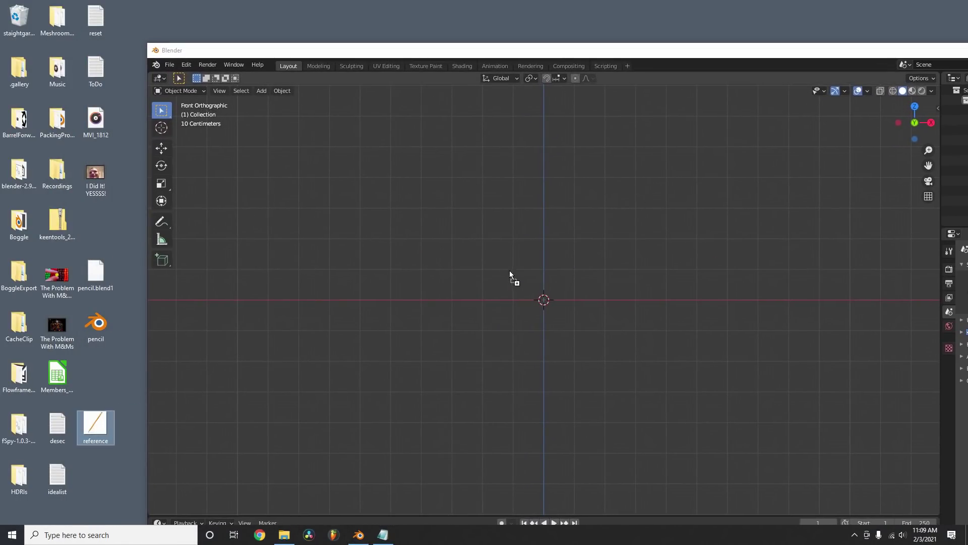
drag(508, 267, 508, 267)
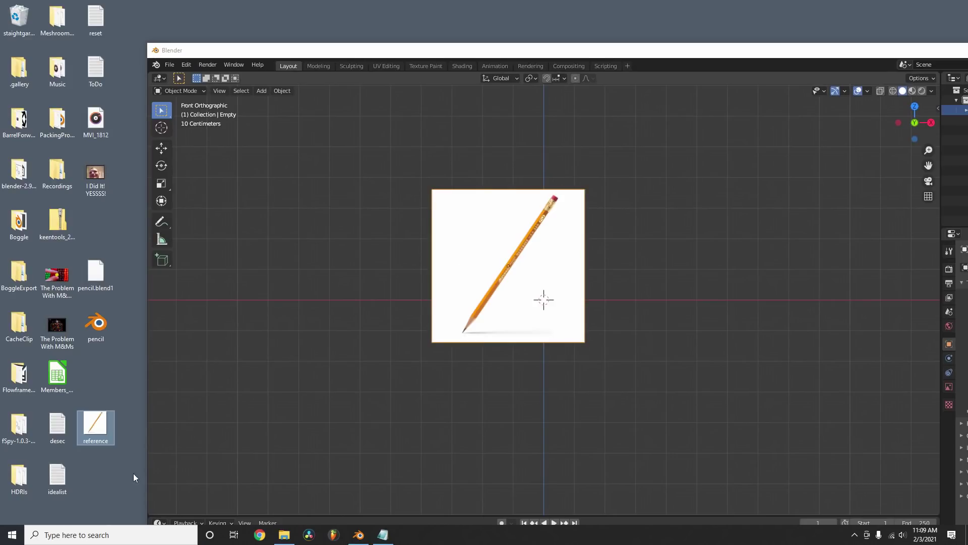
double_click(582, 51)
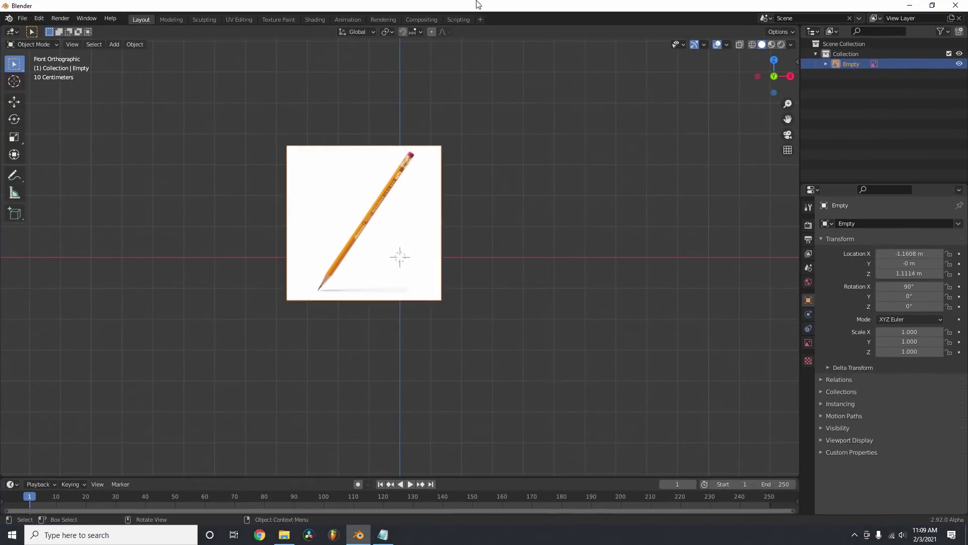
Scale the pencil reference image up to about 1.2.
scroll(414, 186, up, 4)
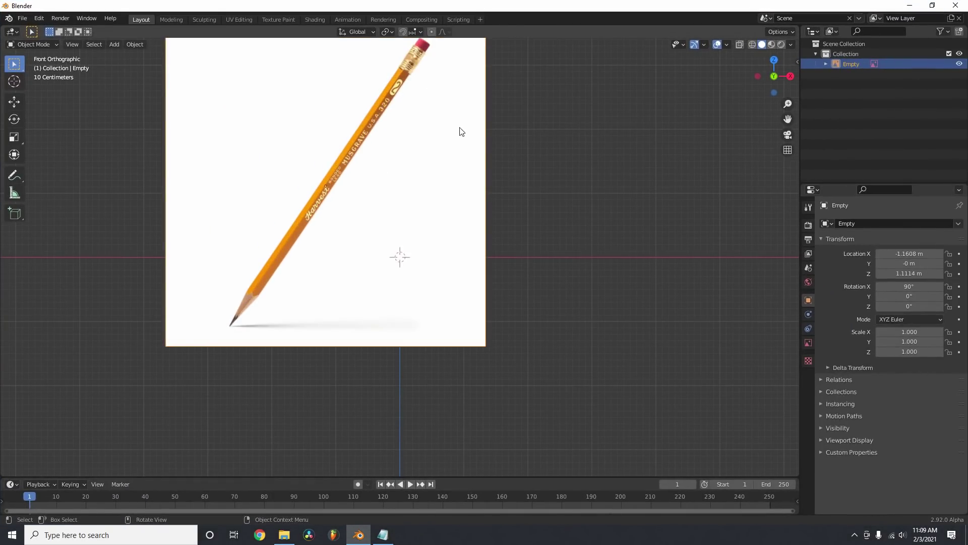
key(s)
click(533, 112)
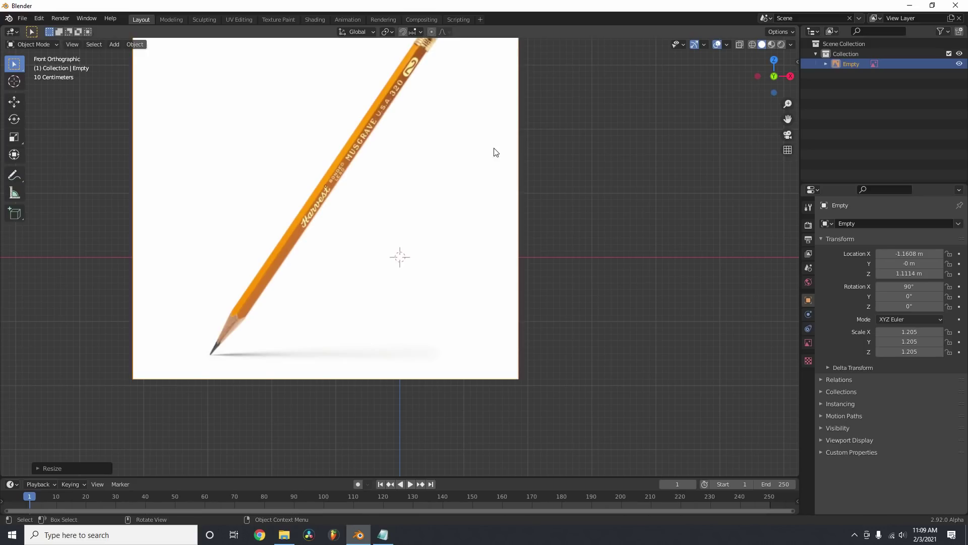
scroll(349, 146, up, 2)
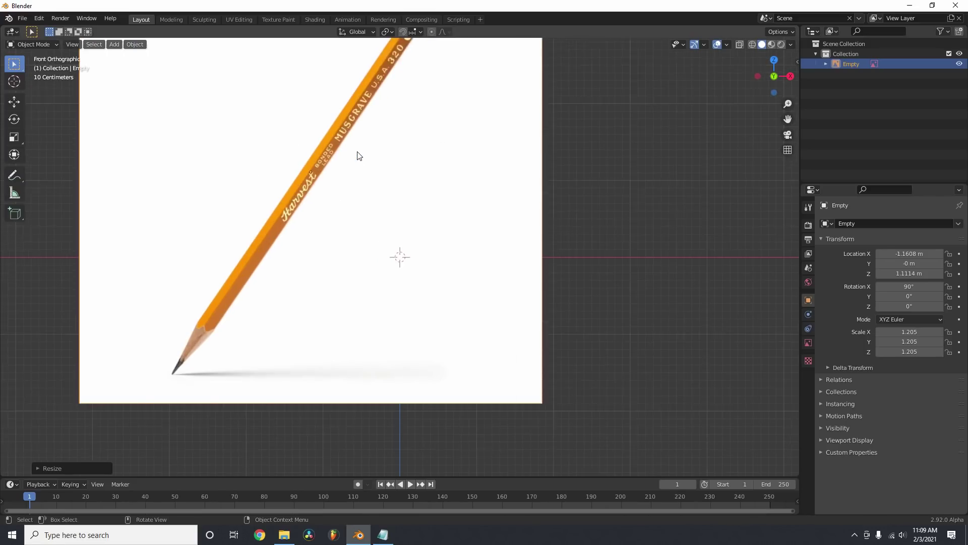
Rotate the reference image to about 55° around Y and move it so the pencil lies along the X axis.
key(r)
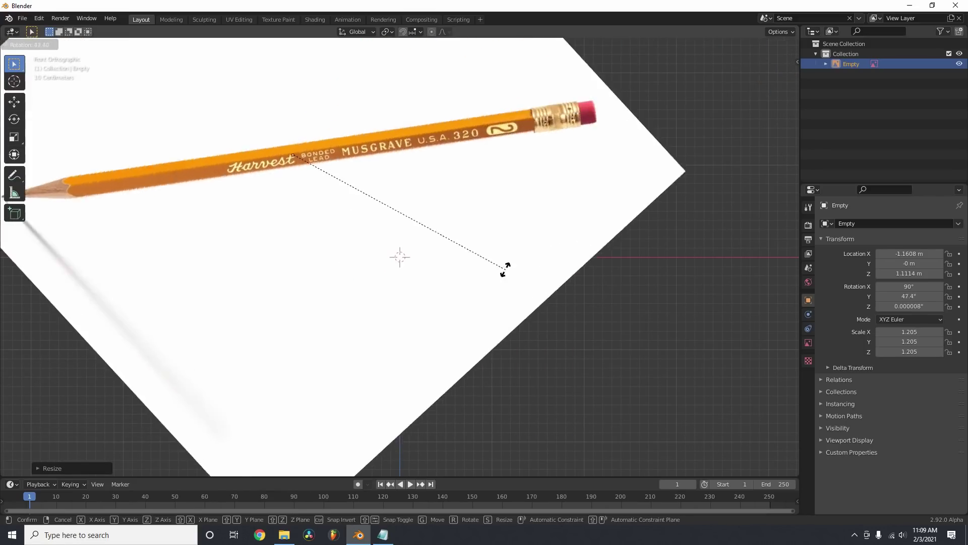
click(488, 313)
key(g)
click(493, 350)
key(r)
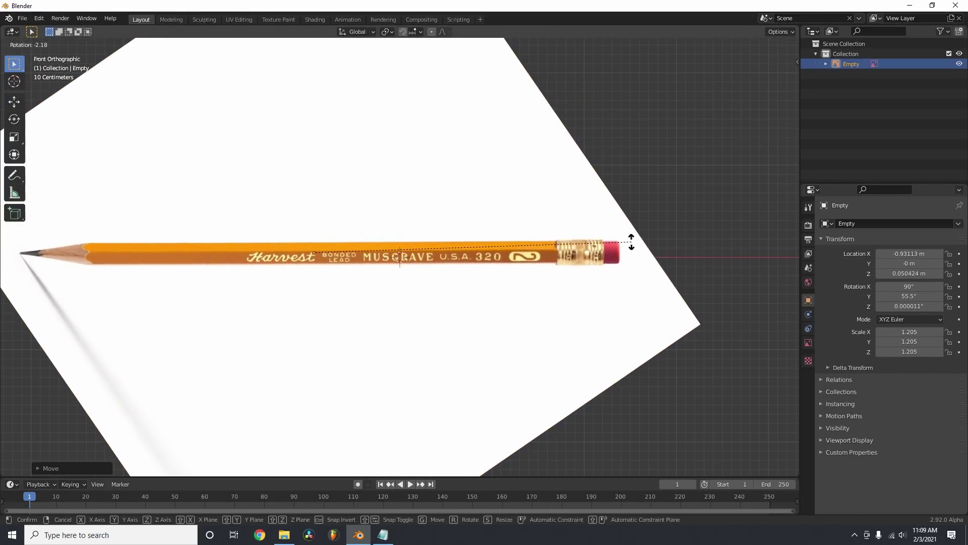
click(633, 242)
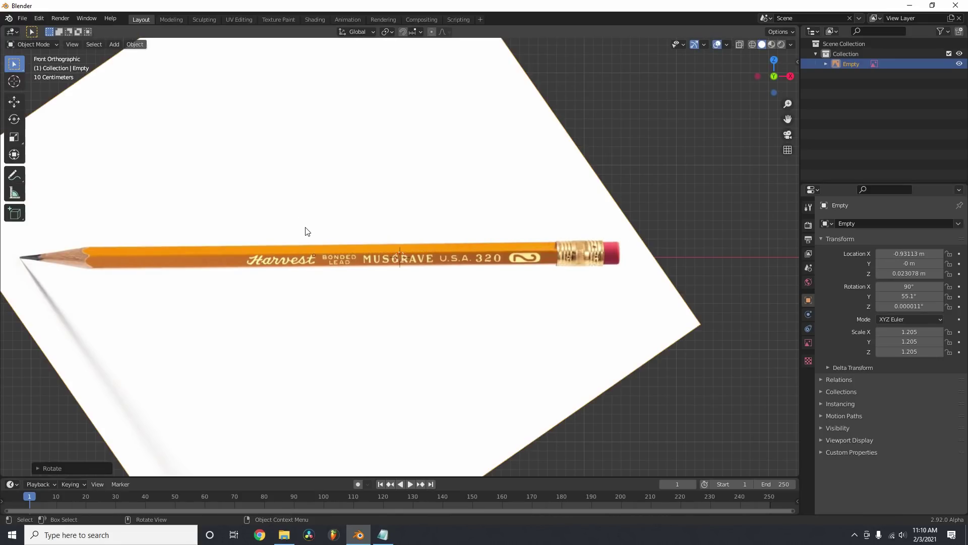
Fine-tune the reference image's Y rotation to about 55.7° so the pencil is level.
scroll(308, 230, down, 1)
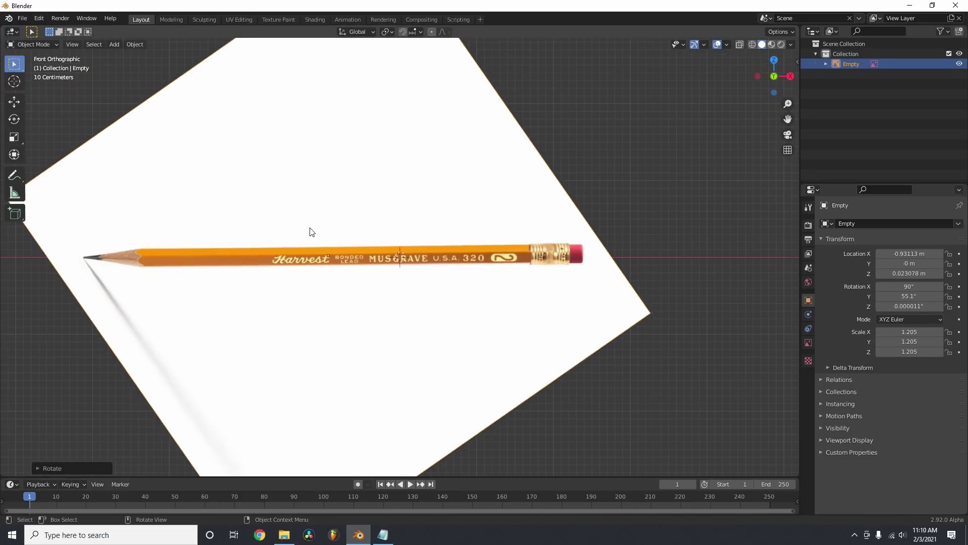
click(585, 180)
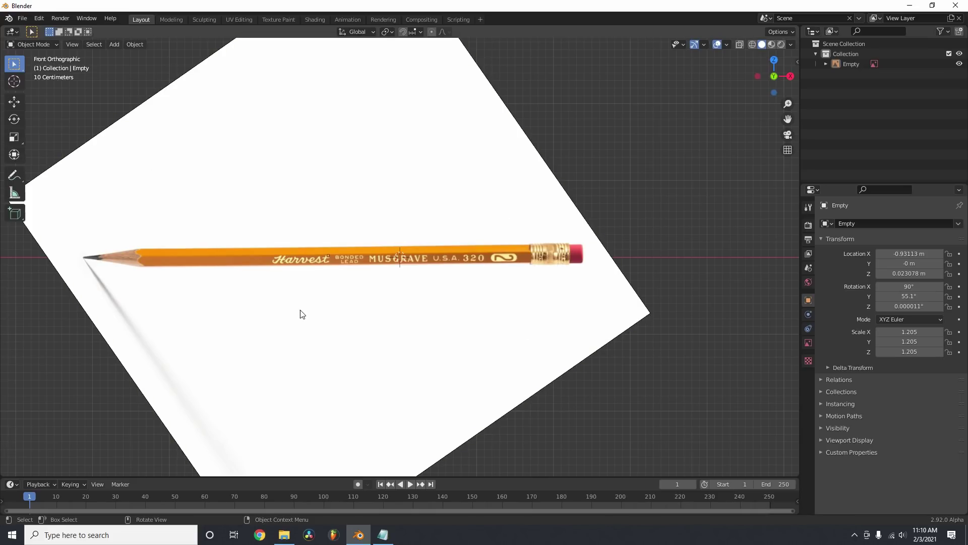
click(583, 194)
click(578, 208)
key(r)
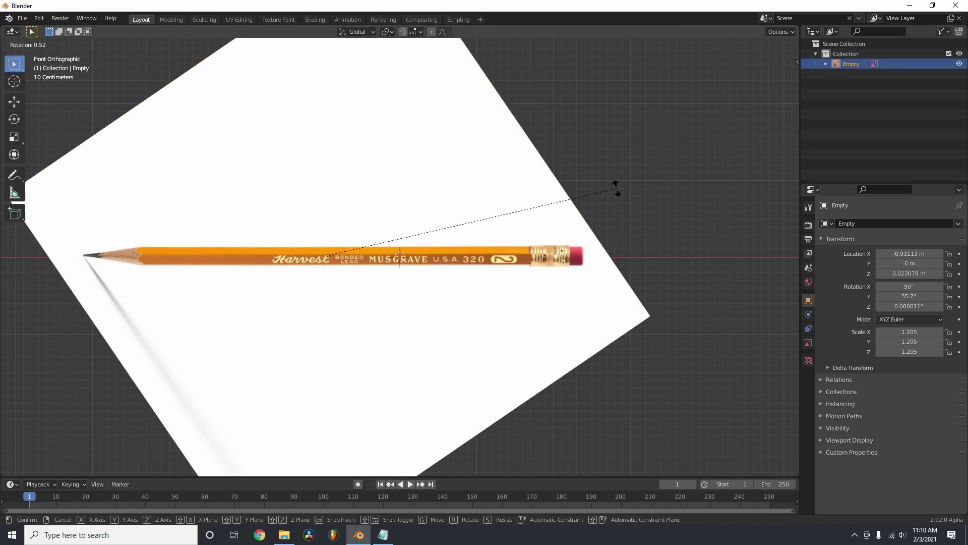
click(618, 189)
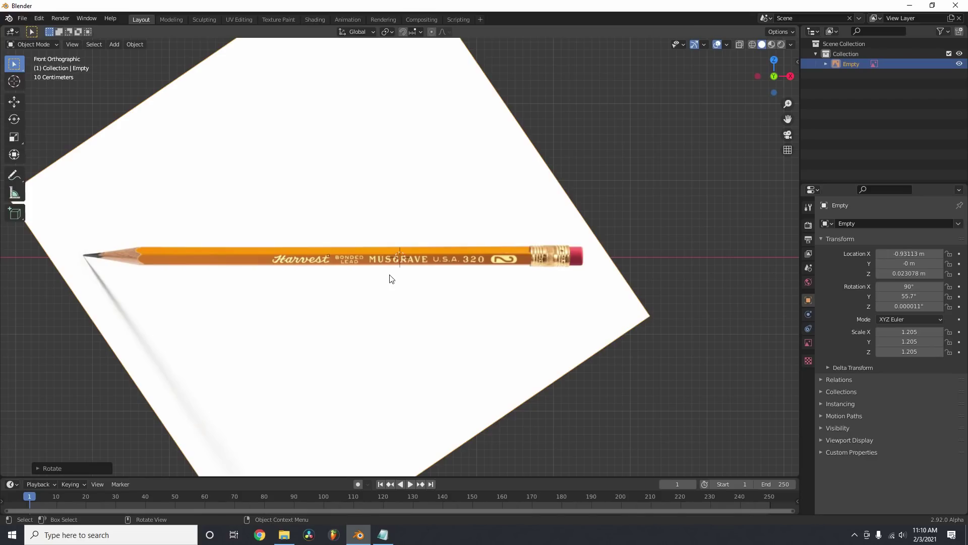
Add a mesh cylinder at the origin with 6 vertices.
key(shift+a)
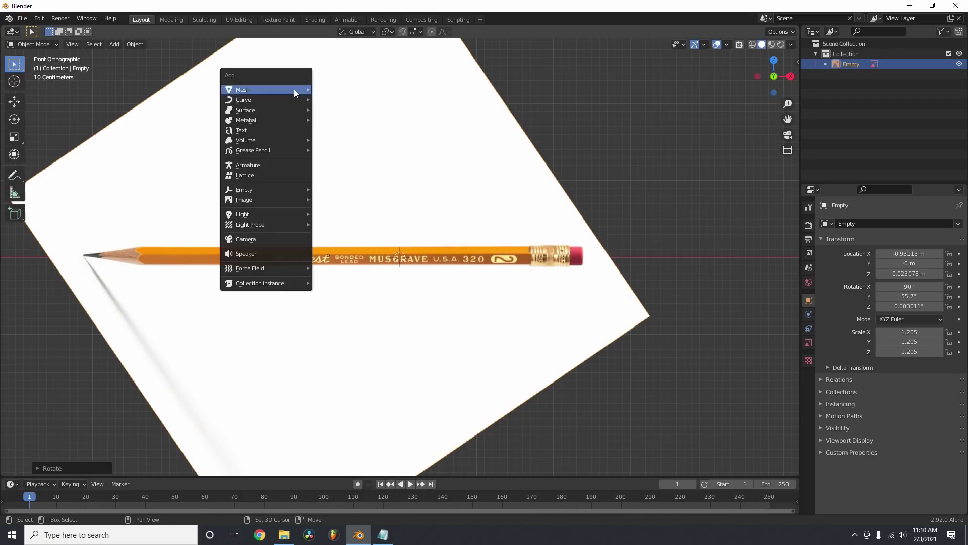
mouse_move(294, 89)
click(353, 140)
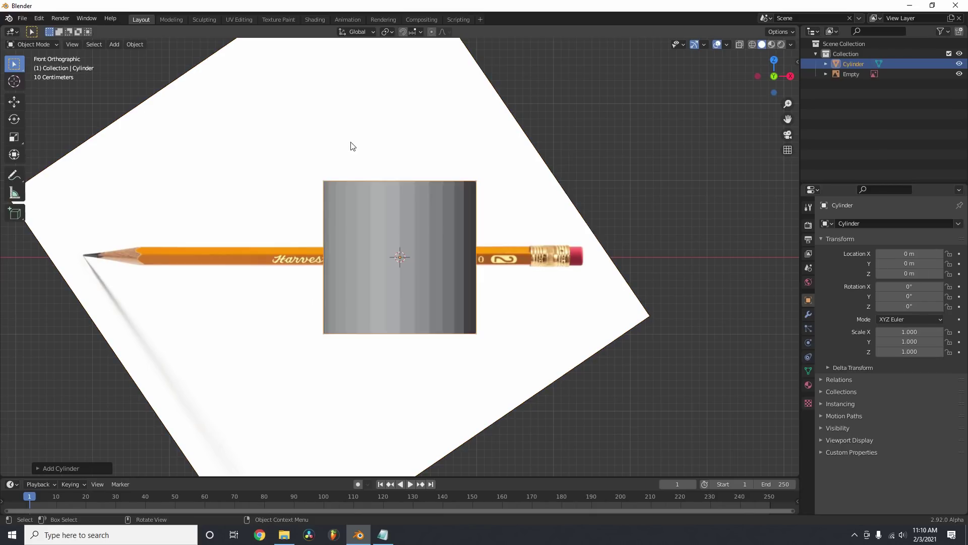
scroll(255, 249, up, 3)
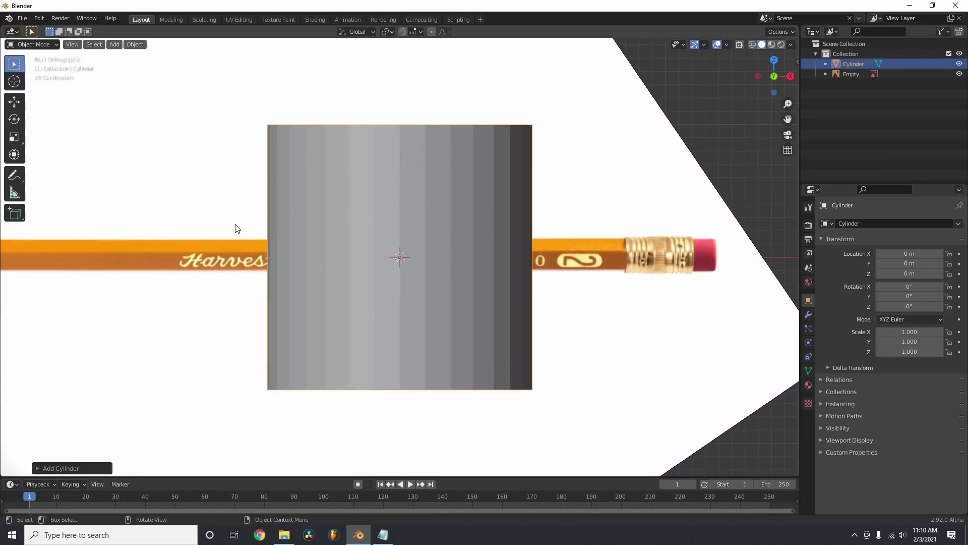
shift+middle_drag(197, 249, 318, 250)
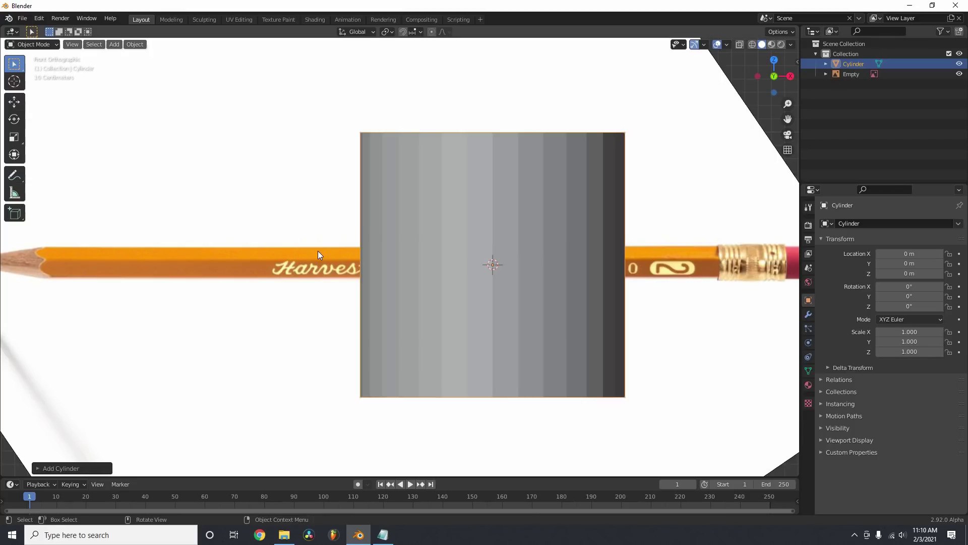
click(88, 467)
click(117, 346)
text(6)
key(Return)
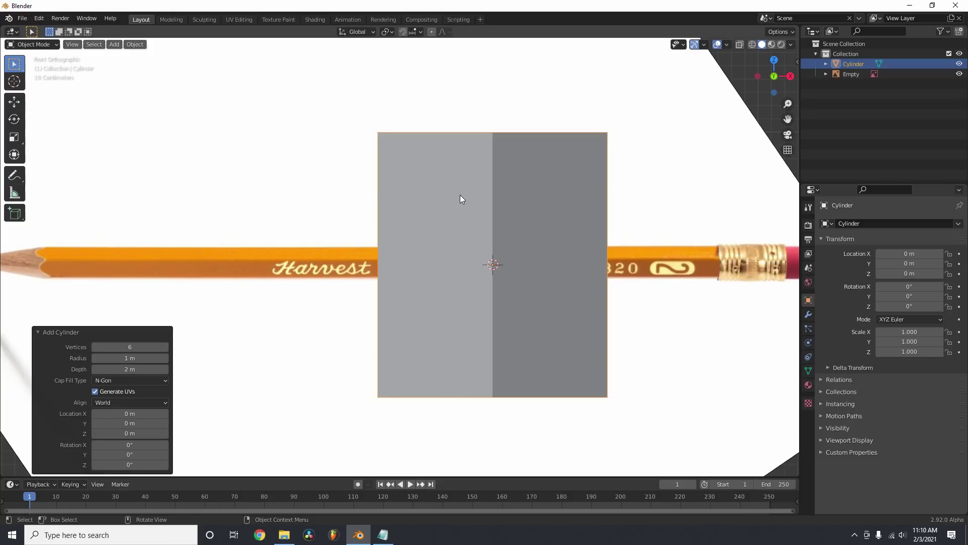
Rotate the six-sided cylinder 90° around the Y axis.
shift+middle_drag(633, 201, 545, 179)
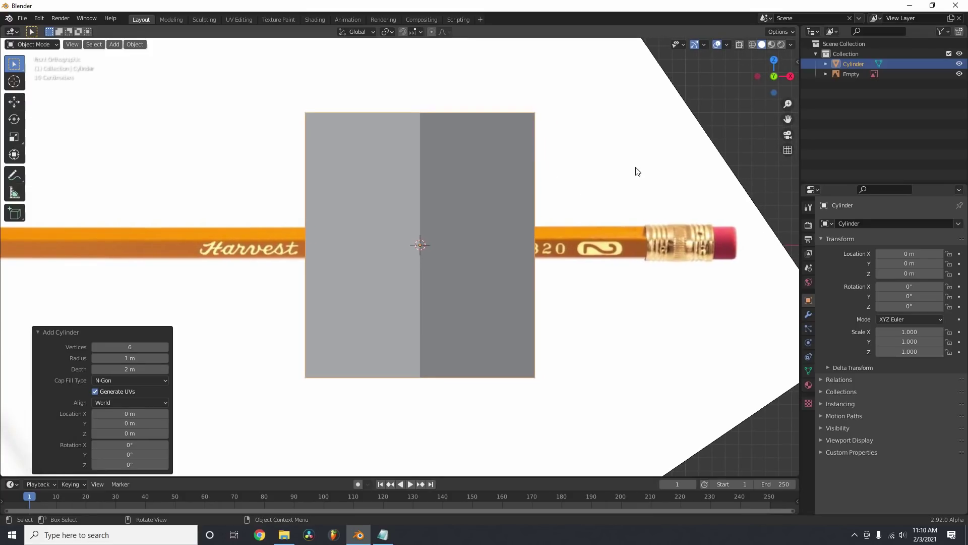
key(r)
key(y)
key(9)
key(0)
key(Return)
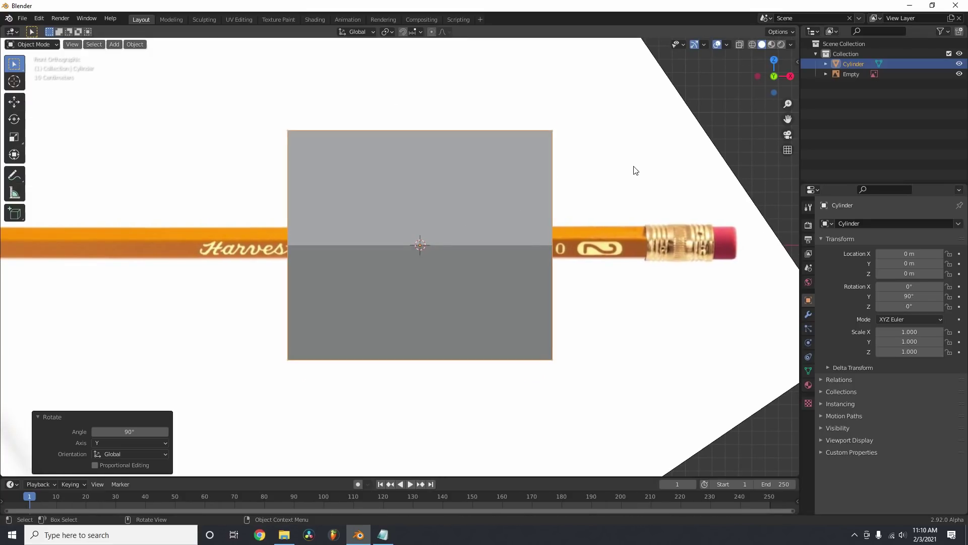
Scale the cylinder to about 0.163 to match the pencil's thickness, and nudge the reference image down about 0.007 m.
key(s)
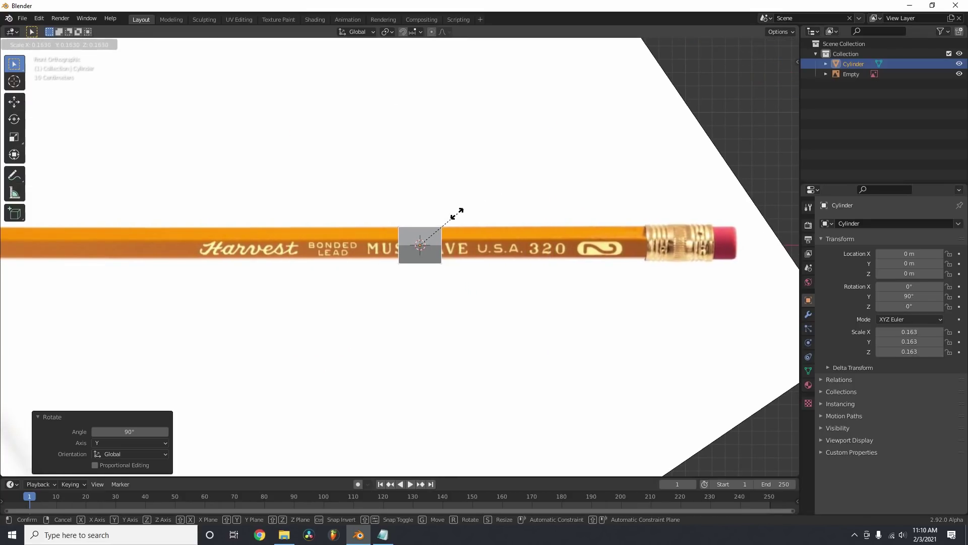
click(456, 214)
drag(498, 239, 500, 249)
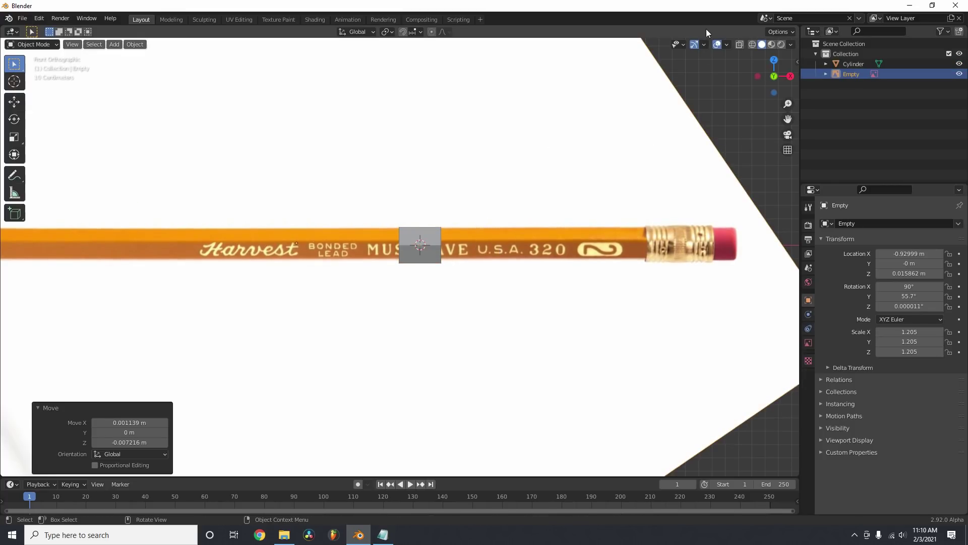
Display the viewport in wireframe shading and return the window to full screen.
scroll(411, 137, down, 3)
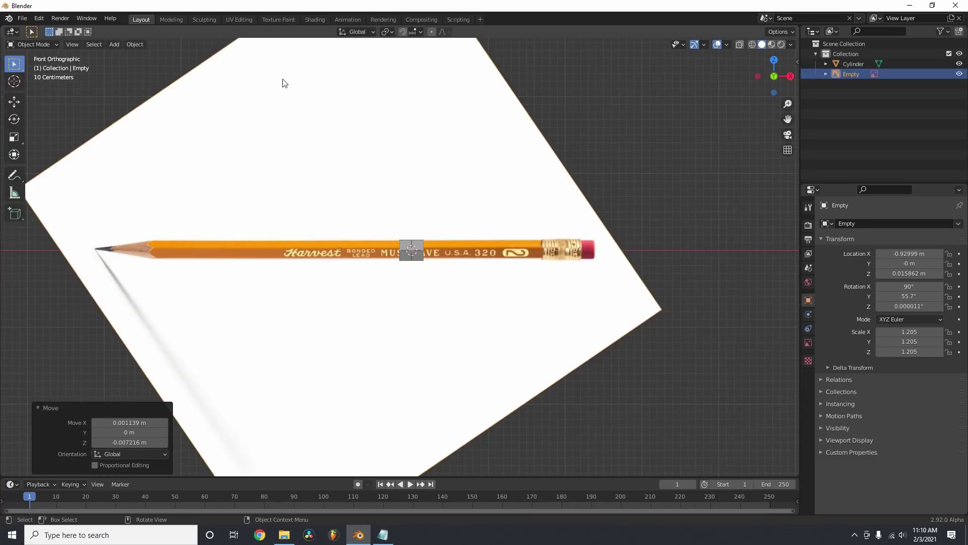
click(752, 45)
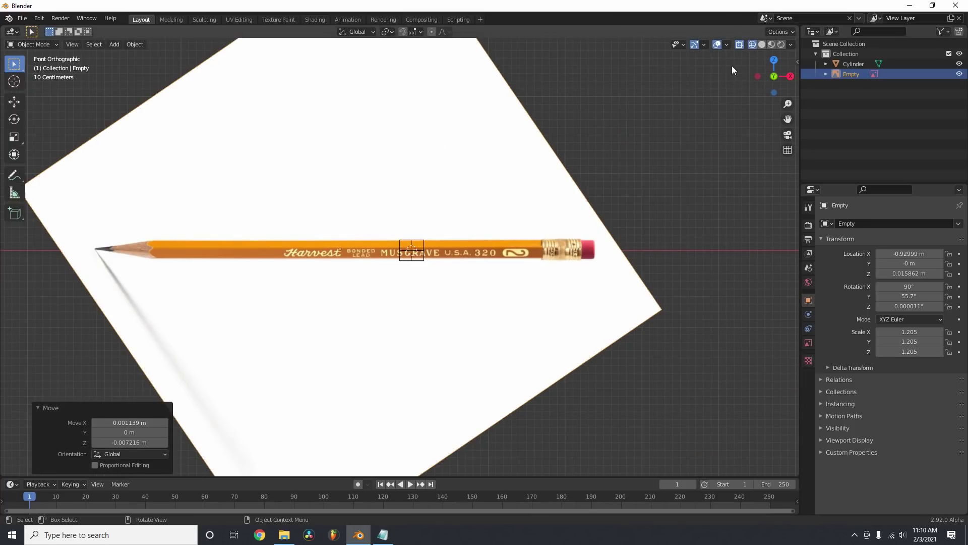
key(q)
click(530, 100)
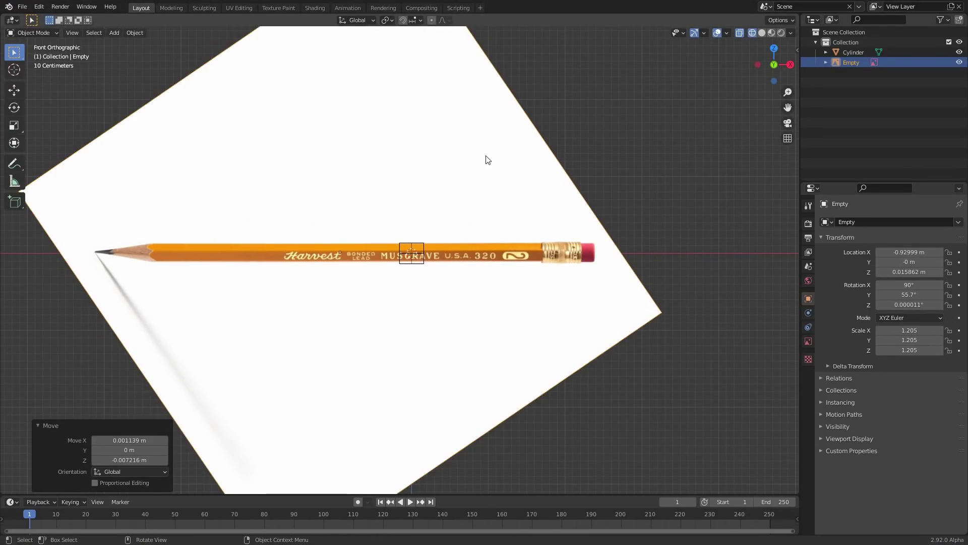
Scale the six-sided cylinder to about 0.137 and move it up about 0.015 m to match the pictured pencil's thickness.
scroll(496, 155, up, 1)
scroll(438, 246, up, 5)
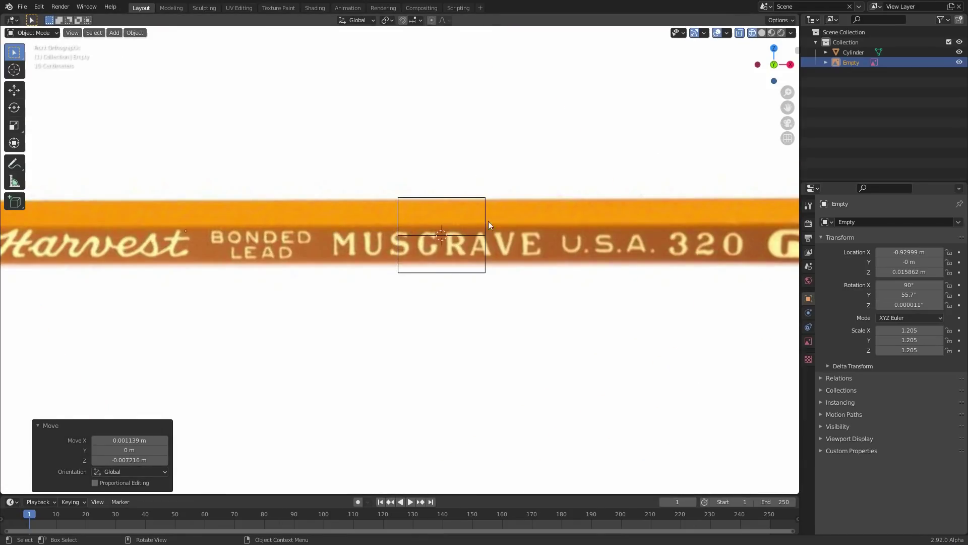
click(528, 204)
click(480, 197)
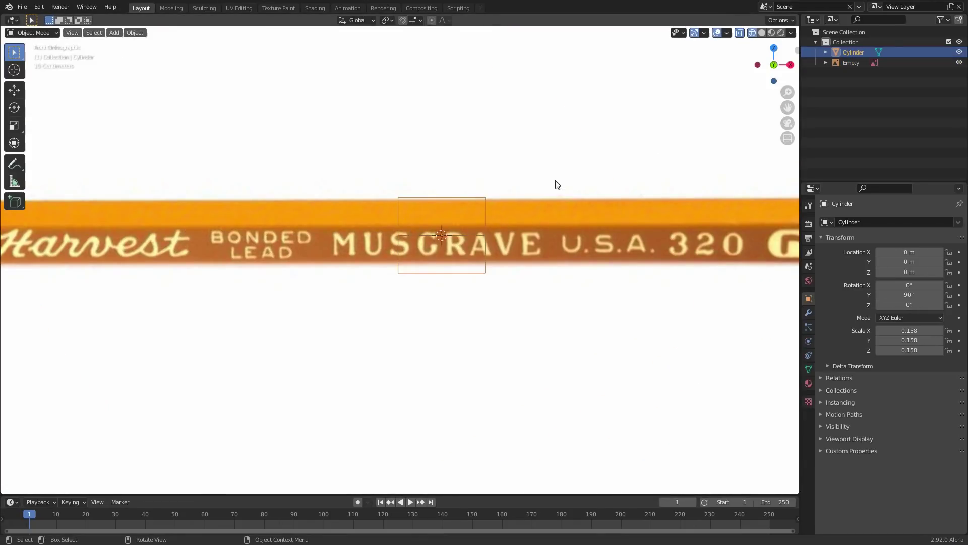
key(s)
right_click(554, 174)
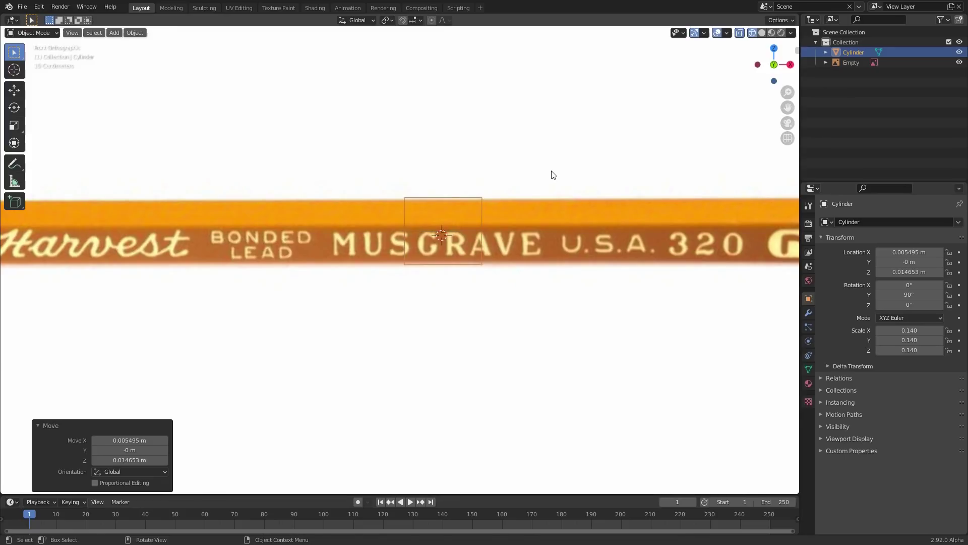
key(s)
right_click(548, 170)
Move the cylinder's eraser-side end vertices along X to where the metal ferrule starts in the reference image.
key(Tab)
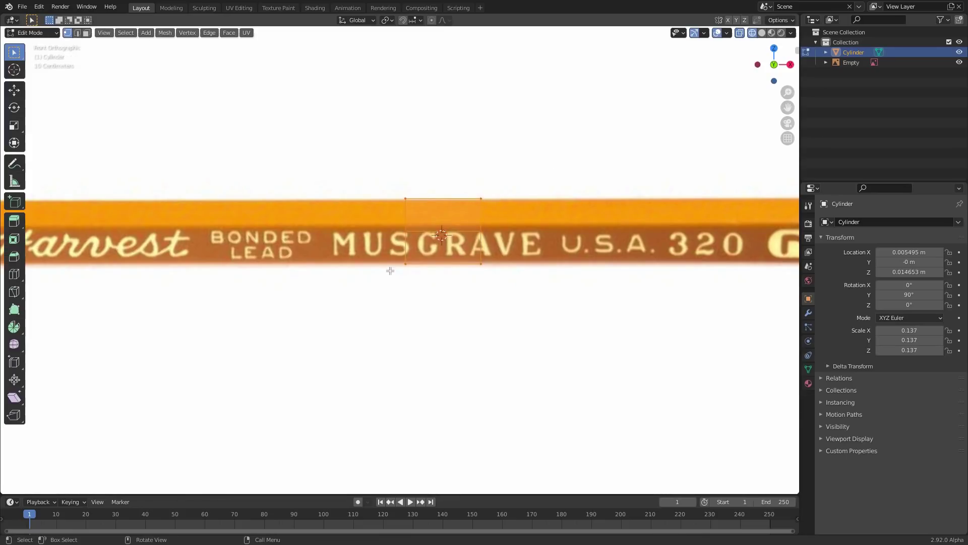
scroll(462, 251, down, 2)
shift+middle_drag(445, 198, 324, 210)
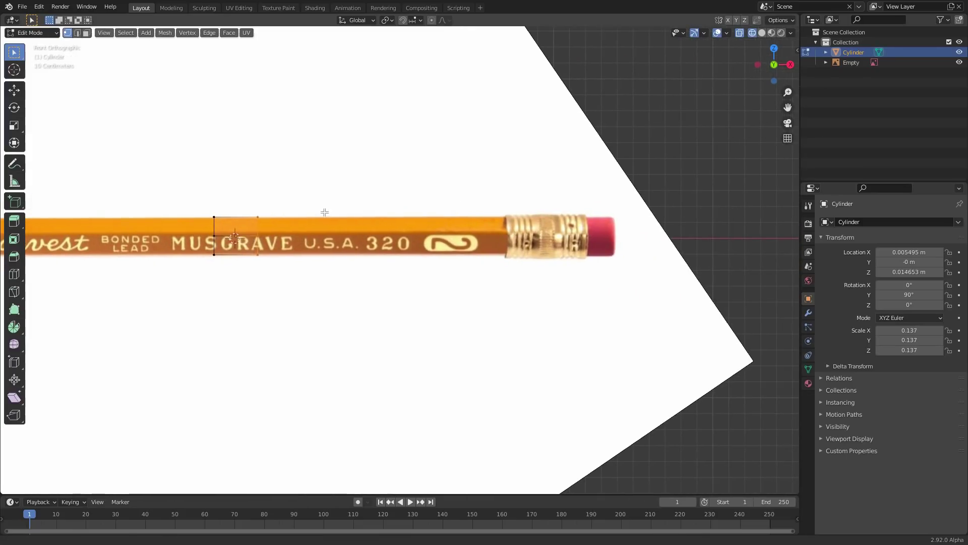
key(g)
key(x)
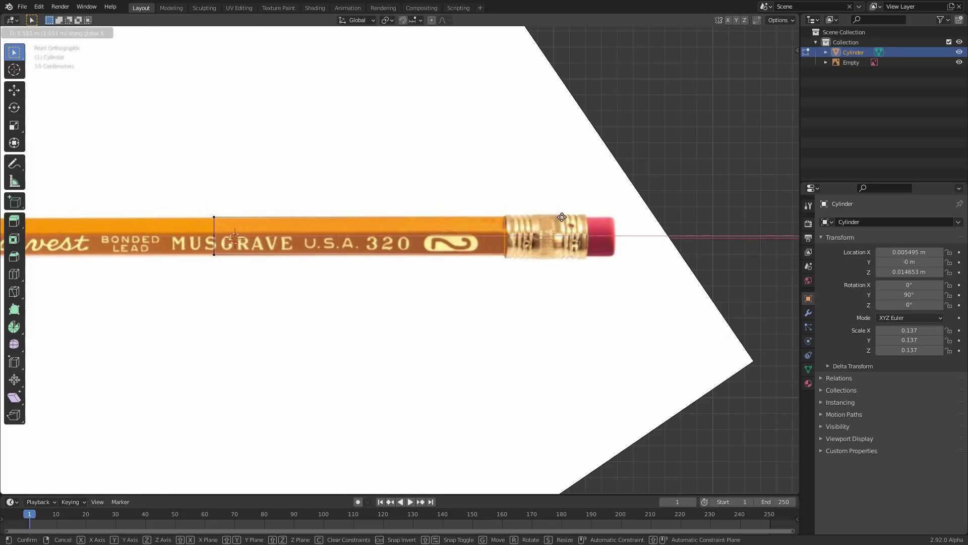
click(562, 217)
Move the cylinder's other end vertices about -3.259 m along X to where the sharpened wood begins.
shift+middle_drag(254, 215, 552, 225)
drag(449, 301, 550, 204)
shift+middle_drag(378, 194, 572, 188)
scroll(572, 189, down, 2)
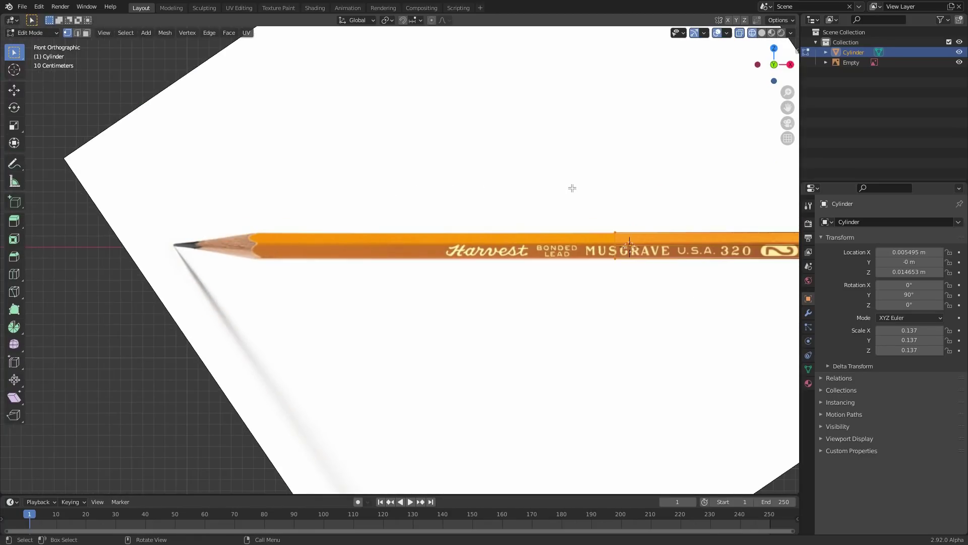
key(g)
key(x)
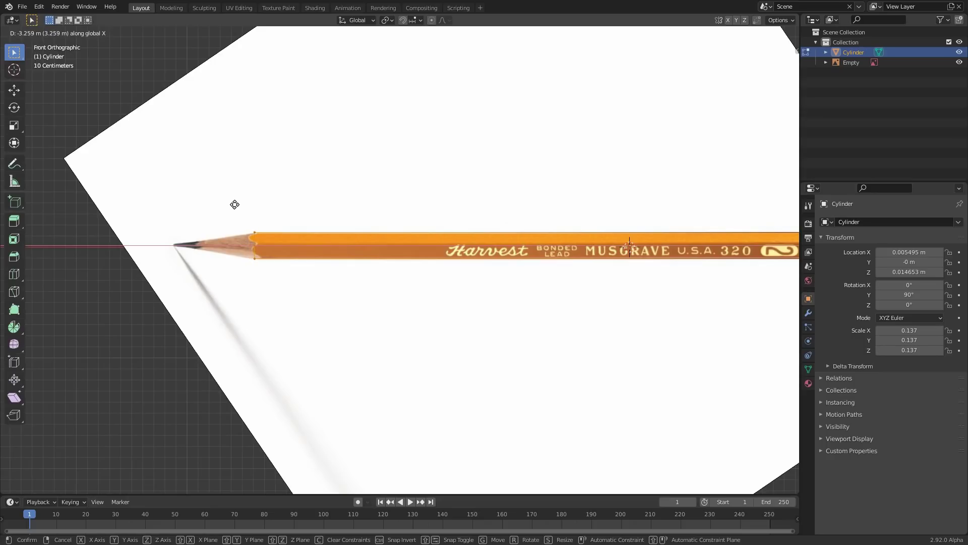
click(235, 205)
Examine the sharpened tip and the body's fit against the reference pencil, and return to Object Mode.
scroll(235, 205, up, 4)
shift+middle_drag(188, 226, 476, 259)
scroll(356, 236, up, 4)
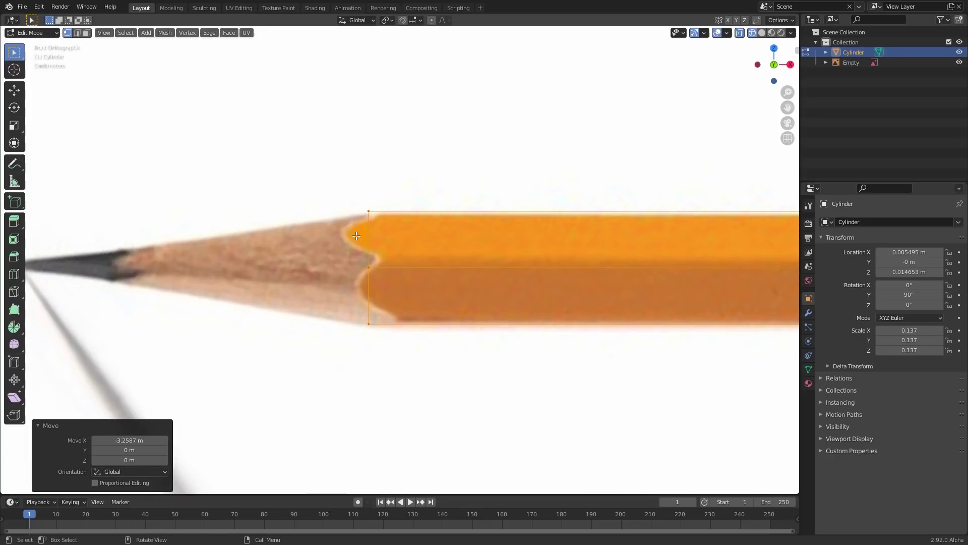
scroll(356, 236, down, 1)
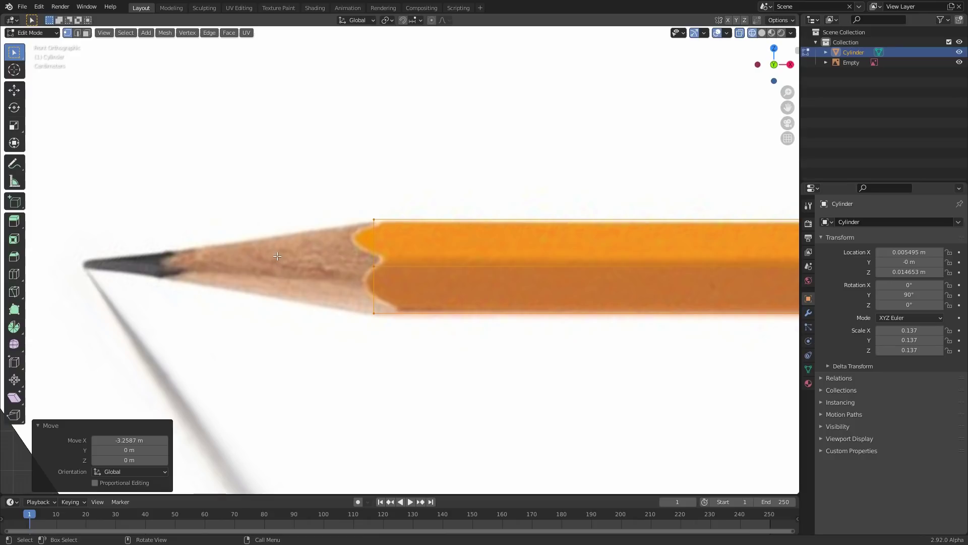
scroll(277, 256, down, 6)
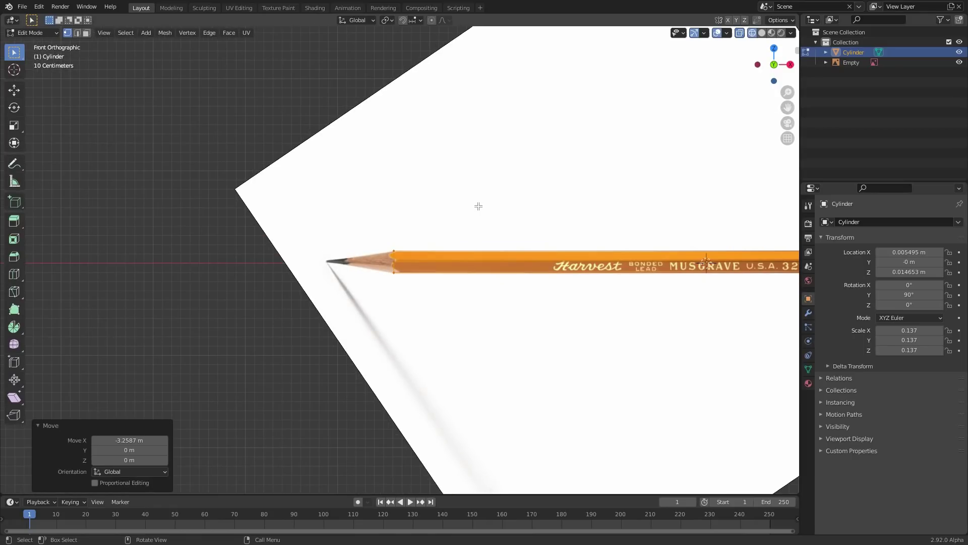
mouse_move(478, 207)
shift+middle_down()
mouse_move(412, 218)
mouse_move(401, 232)
shift+middle_up()
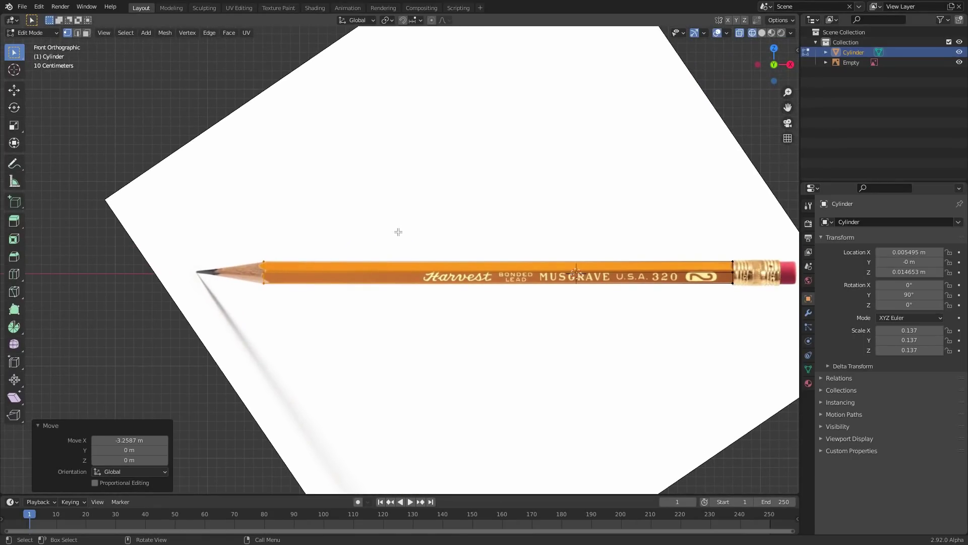
scroll(328, 207, up, 1)
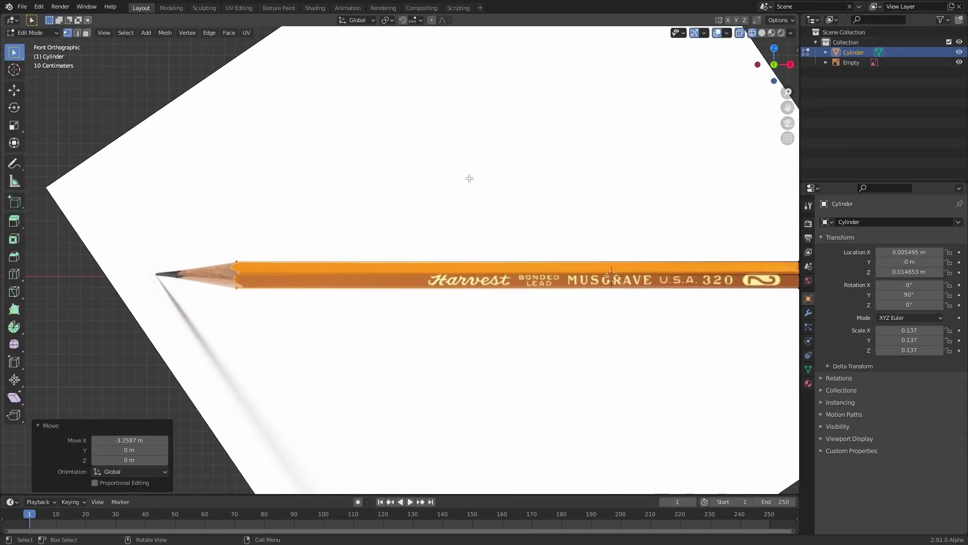
shift+middle_drag(497, 207, 441, 212)
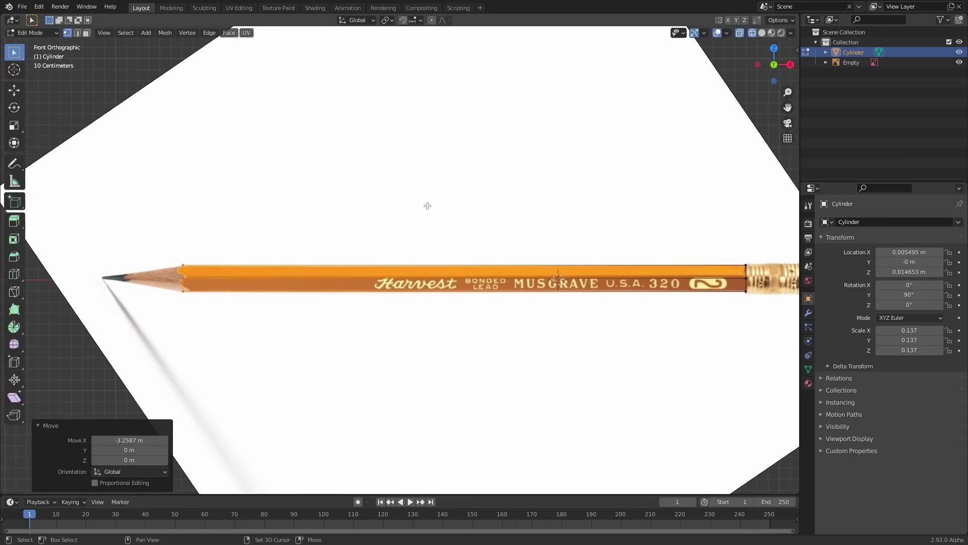
key(Tab)
key(shift+a)
mouse_move(367, 167)
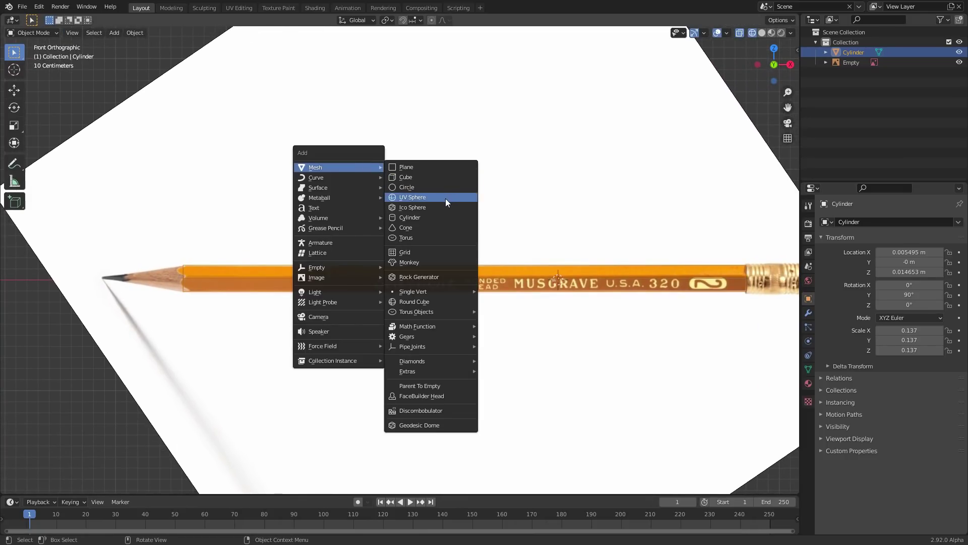
click(425, 216)
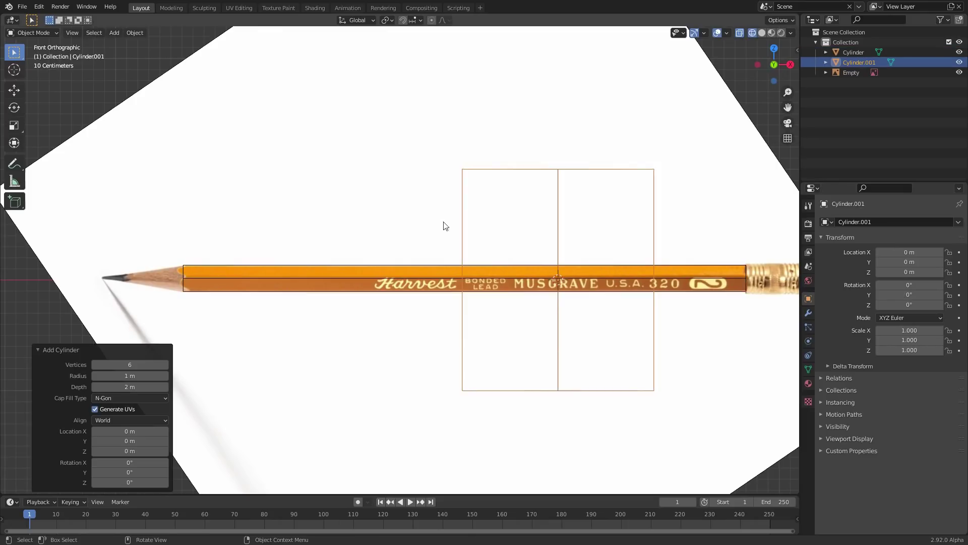
key(g)
key(x)
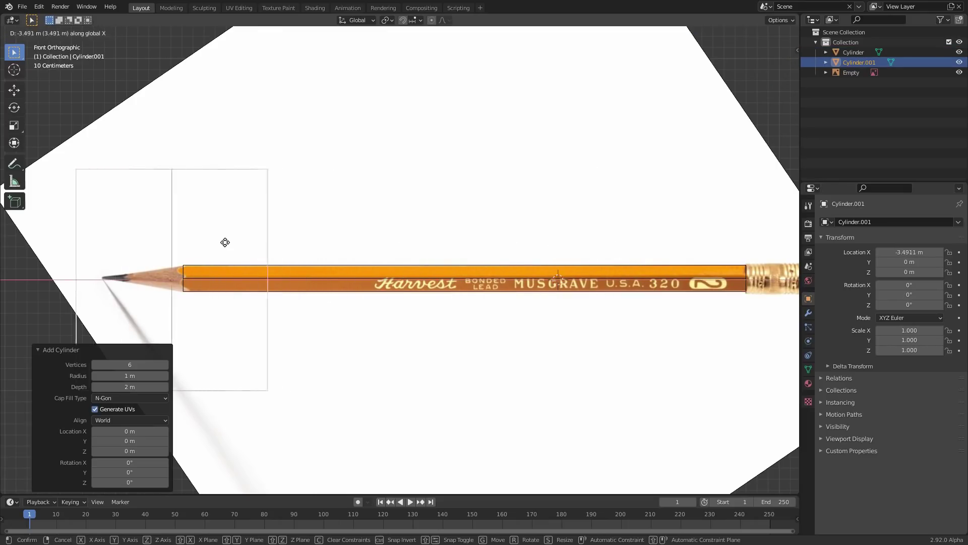
click(256, 243)
text(r)
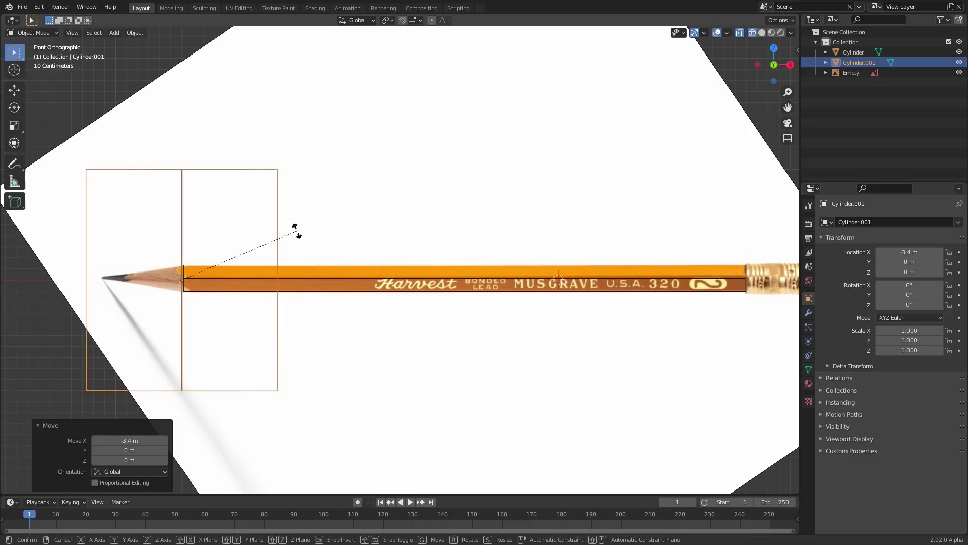
text(y90)
key(Return)
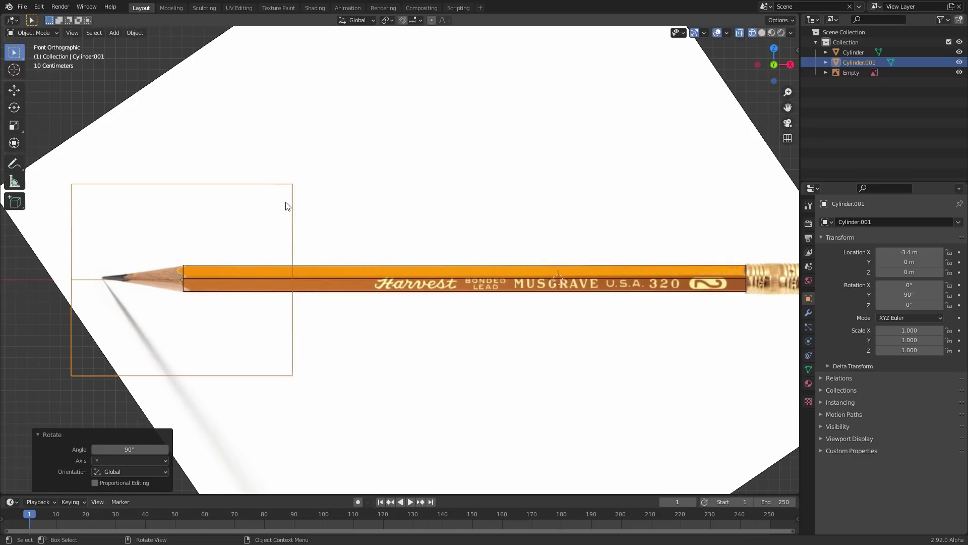
key(s)
click(225, 246)
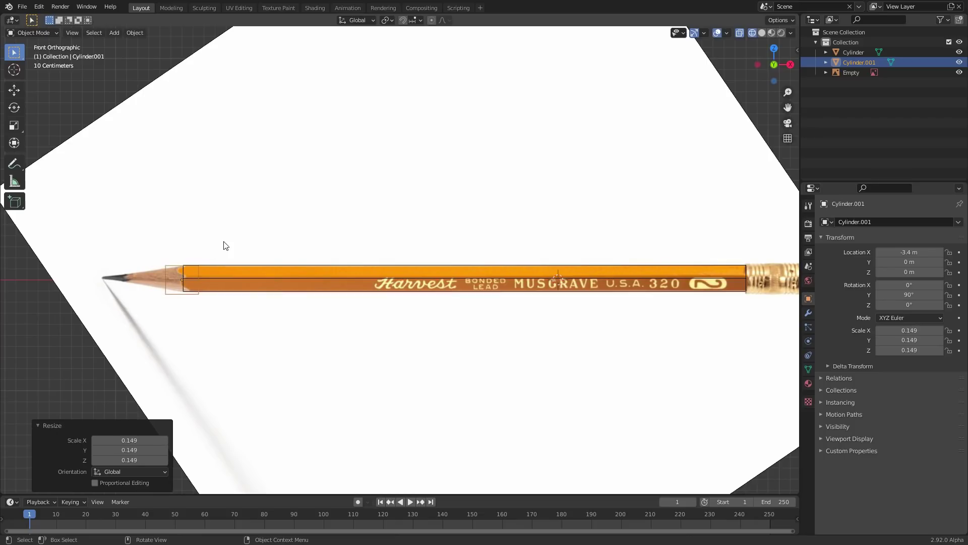
key(x)
click(226, 246)
Add a second mesh cylinder at the origin with 30 vertices.
key(shift+a)
mouse_move(263, 203)
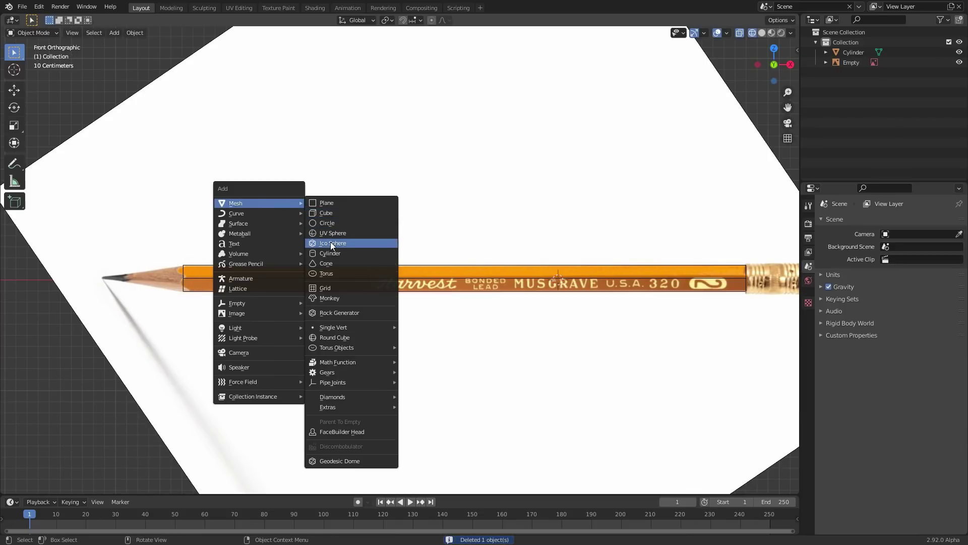
click(330, 253)
click(138, 364)
text(6)
key(Return)
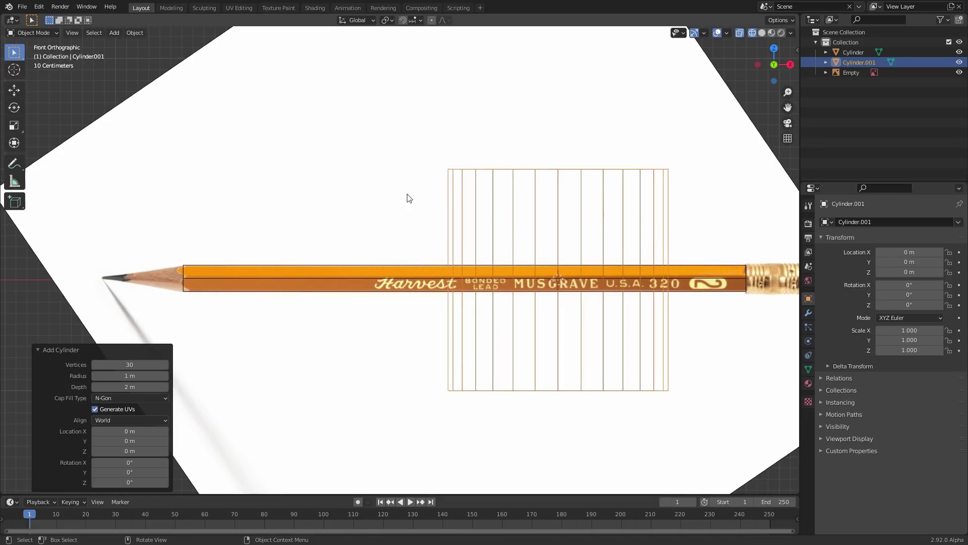
Move the new cylinder about -3.409 m along X to the sharpened end and rotate it 90° around Y.
key(g)
key(x)
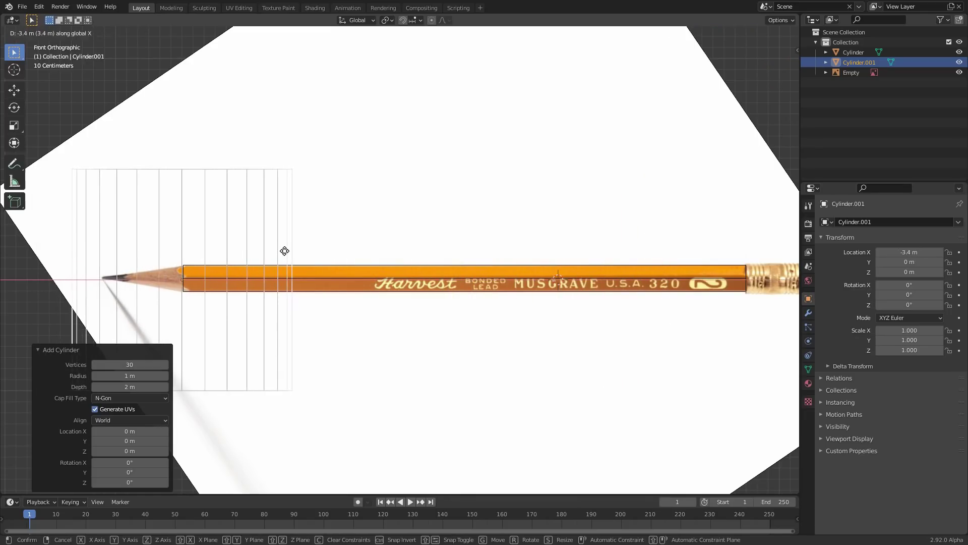
click(286, 252)
key(r)
key(y)
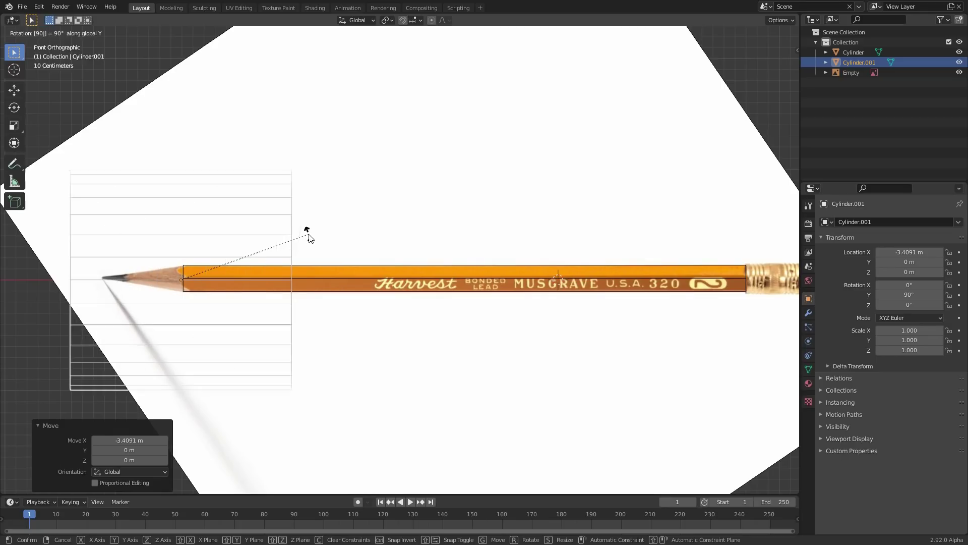
key(Return)
Scale the 30-vertex cylinder to about 0.122 and place it against the body's sharpened end, at about X -3.512 m and Z 0.013 m.
key(s)
click(214, 265)
scroll(212, 267, up, 2)
scroll(212, 264, up, 4)
shift+middle_drag(212, 264, 559, 244)
scroll(558, 243, up, 3)
shift+middle_drag(197, 200, 546, 221)
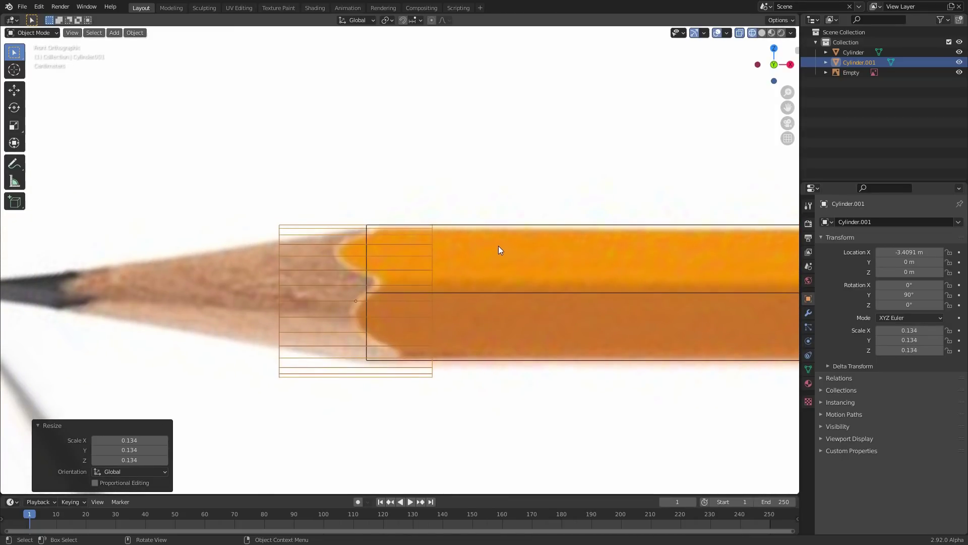
key(g)
click(494, 241)
key(s)
click(540, 225)
key(g)
click(482, 223)
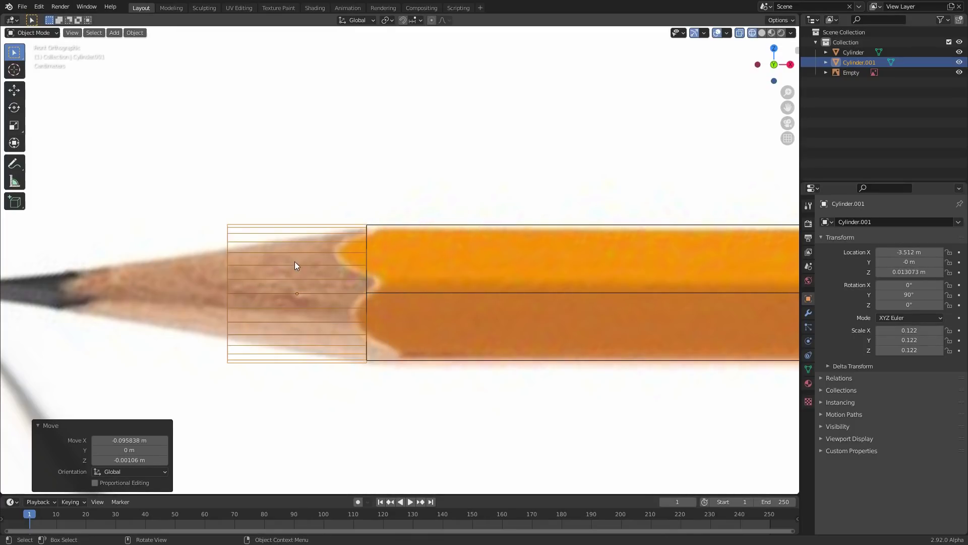
Select all vertices at the tip-side end of the 30-vertex cylinder in Edit Mode.
key(Tab)
key(b)
drag(230, 160, 232, 162)
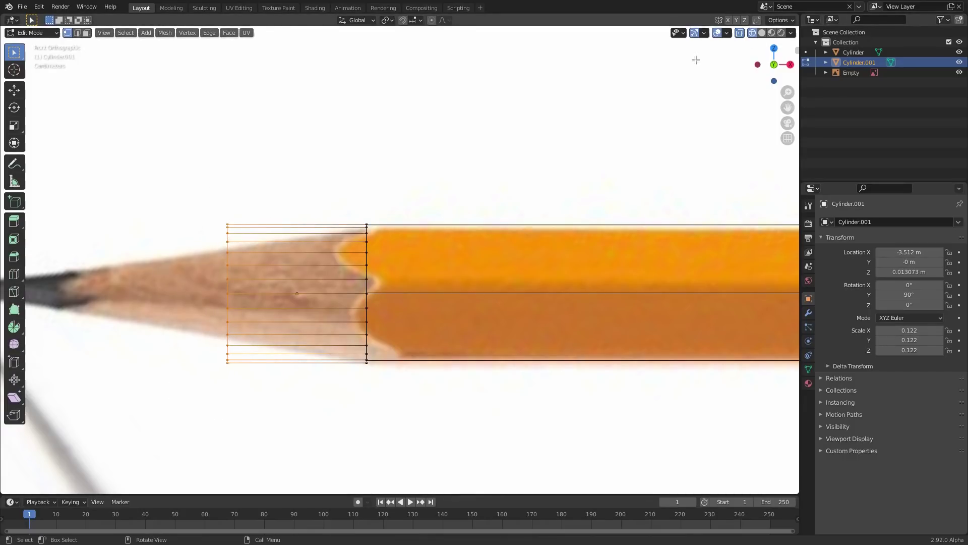
Try box-selecting the same end vertices in solid shading and inspect that end from another angle.
click(763, 33)
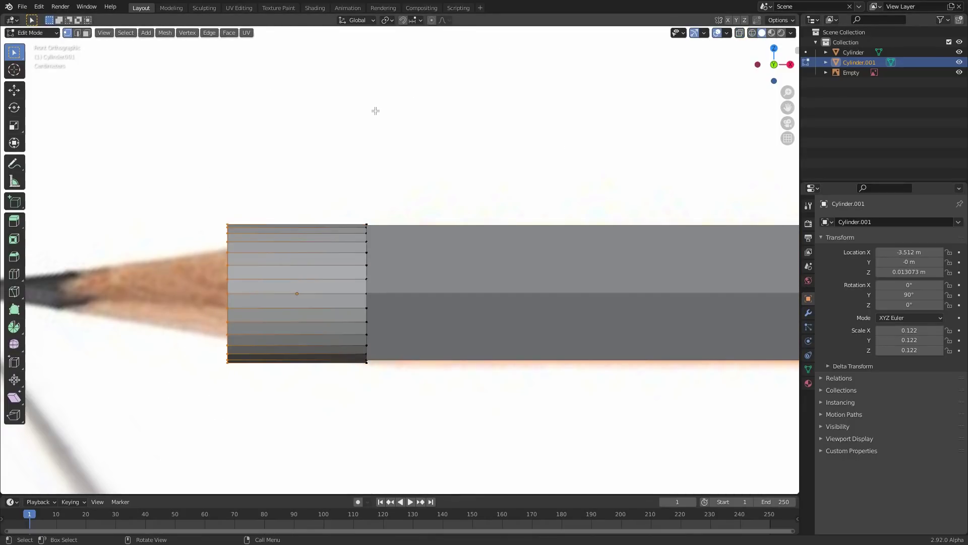
key(alt+a)
key(b)
drag(269, 155, 269, 157)
middle_drag(244, 257, 497, 283)
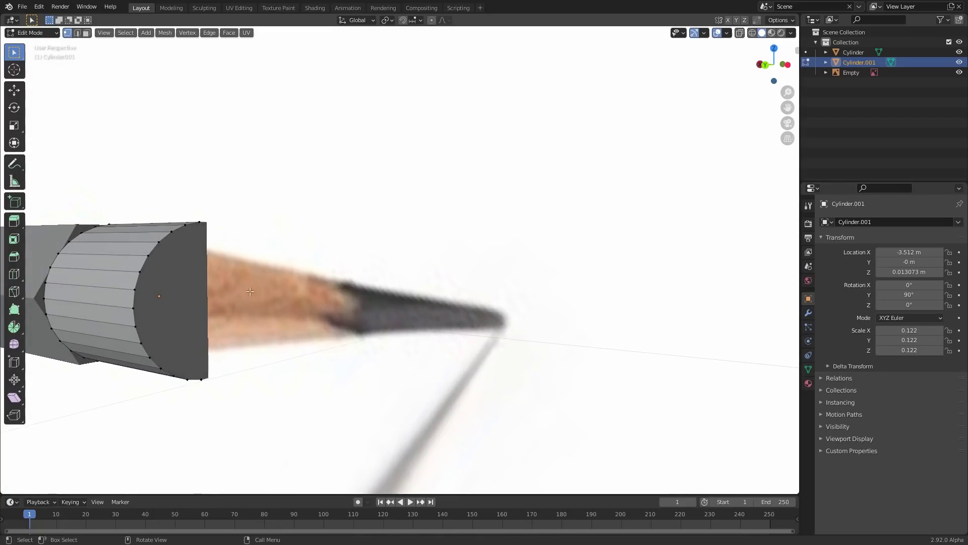
click(781, 65)
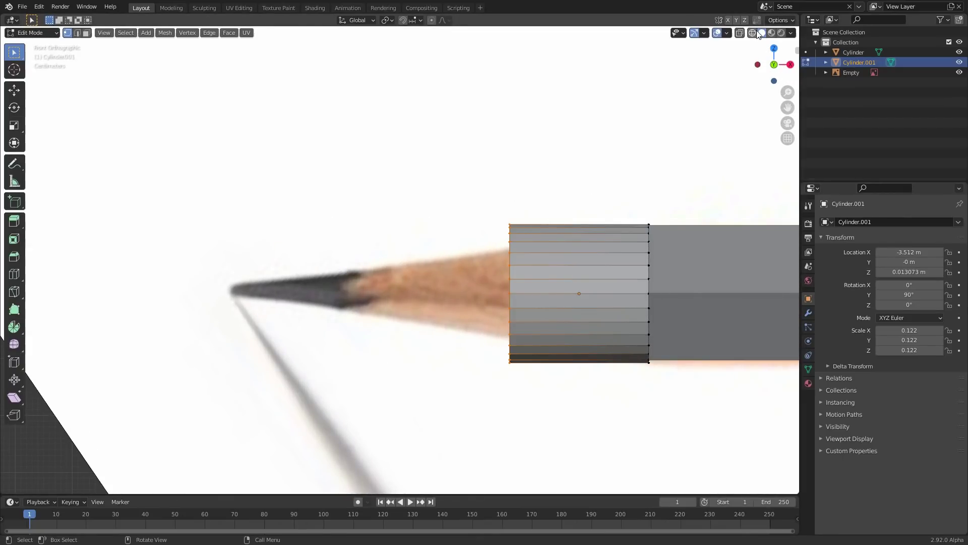
Move the selected end vertices about -0.485 m along X to the lead's point, in wireframe shading.
scroll(590, 176, up, 2)
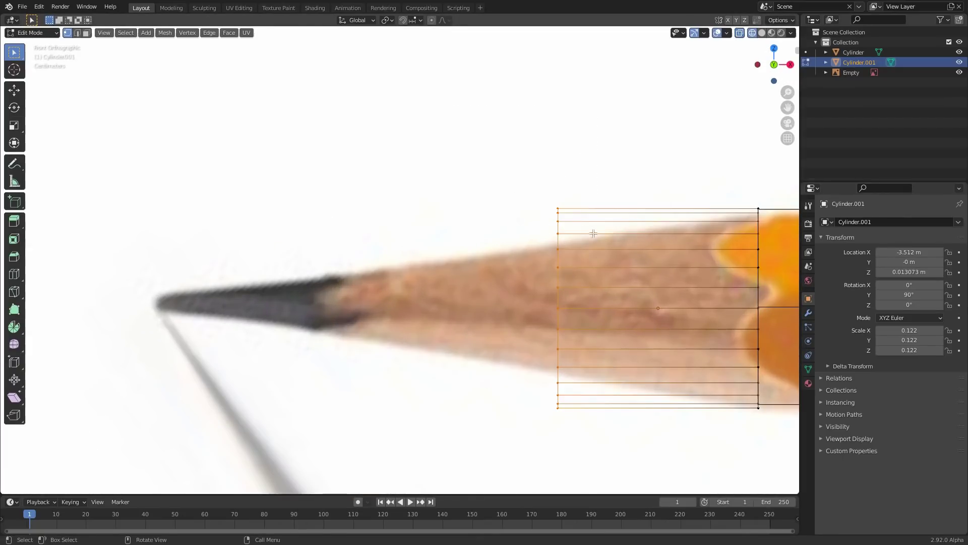
key(g)
key(x)
click(201, 278)
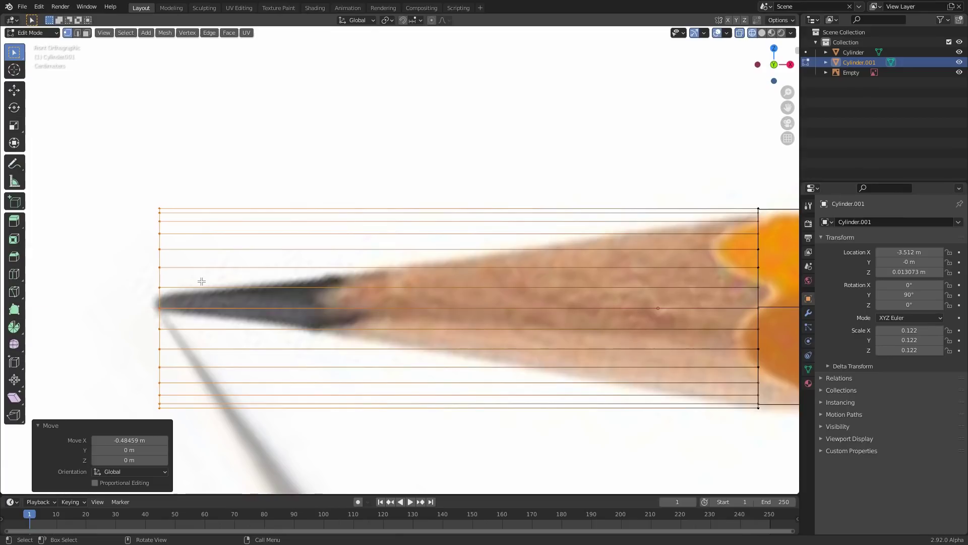
Taper the selected end to the lead's point by scaling it successively by about 0.090, 0.753 and 0.738.
key(s)
click(173, 269)
scroll(173, 281, up, 2)
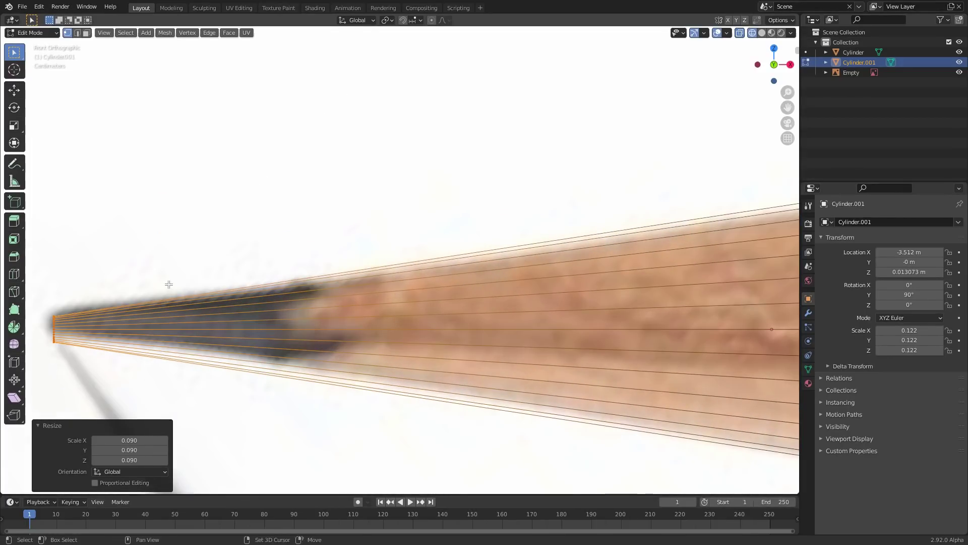
shift+middle_drag(173, 281, 469, 177)
key(s)
click(432, 192)
scroll(290, 213, up, 3)
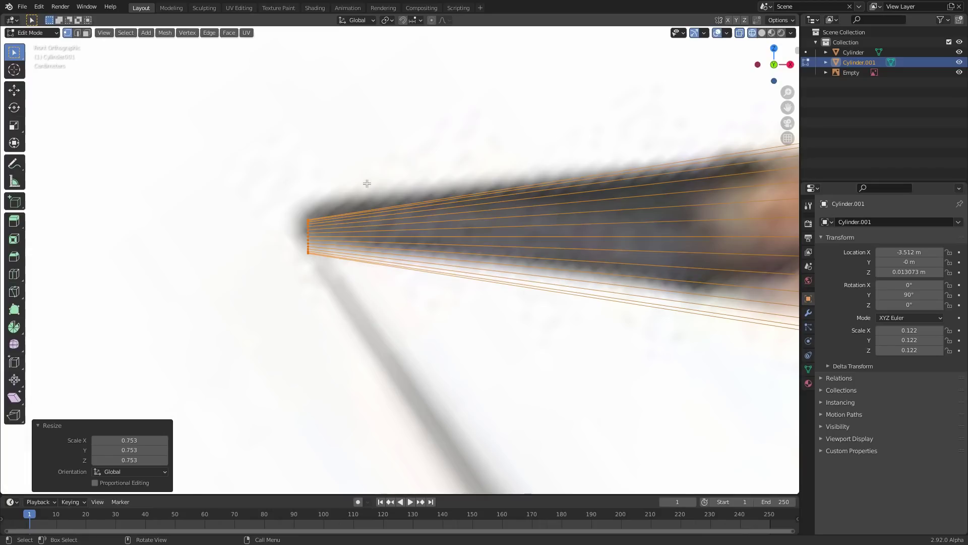
key(s)
click(347, 181)
scroll(352, 184, down, 4)
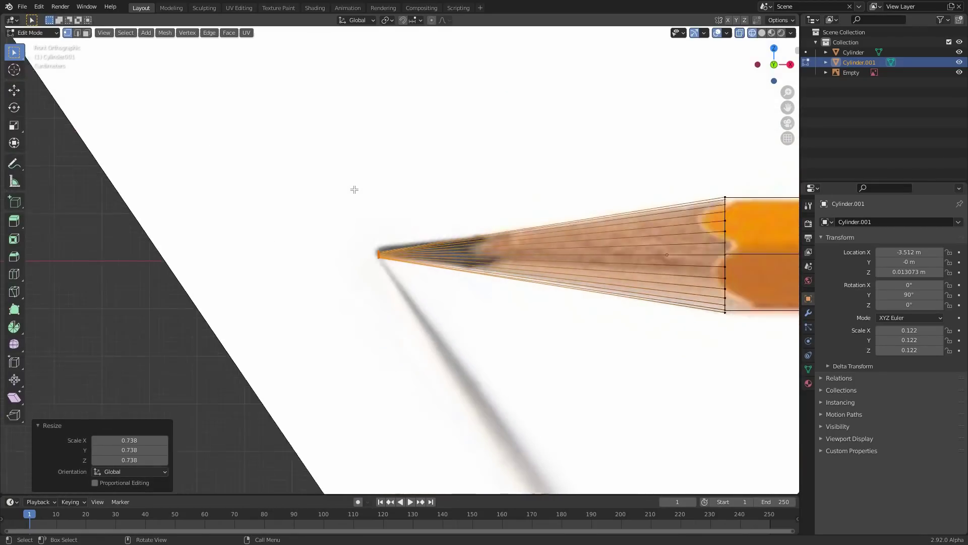
Slightly resize the end ring at the lead's point and bevel its edges in three segments about 0.0231 m wide.
scroll(355, 189, up, 5)
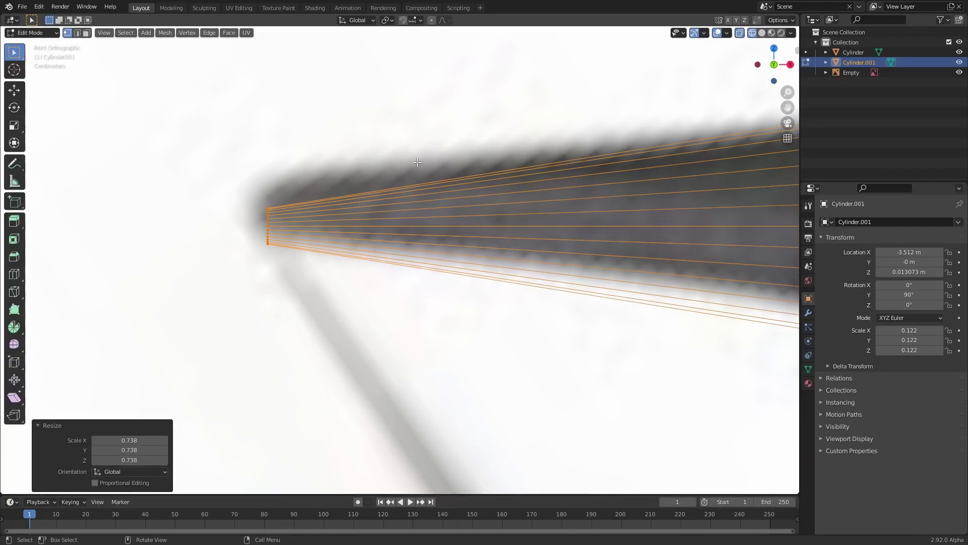
key(s)
click(371, 164)
scroll(248, 207, up, 2)
key(2)
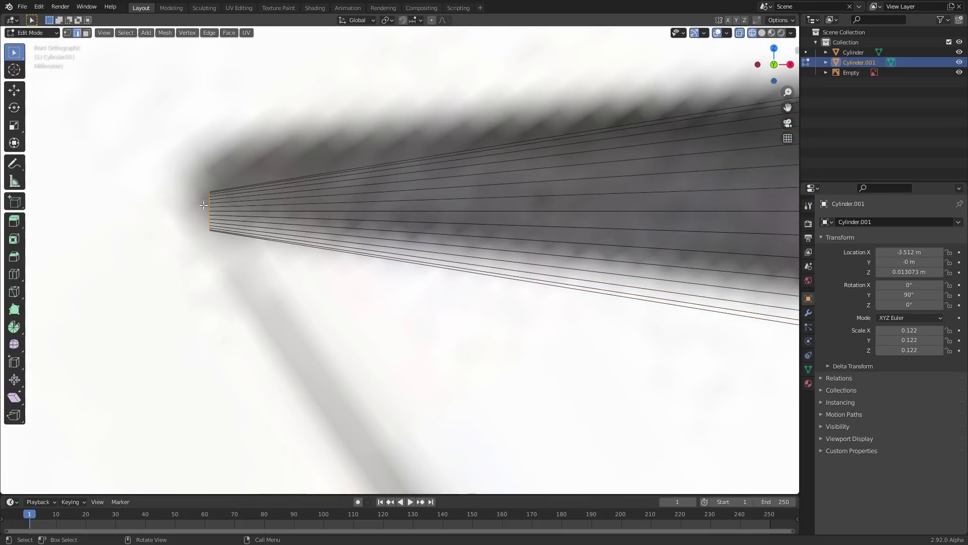
key(ctrl+b)
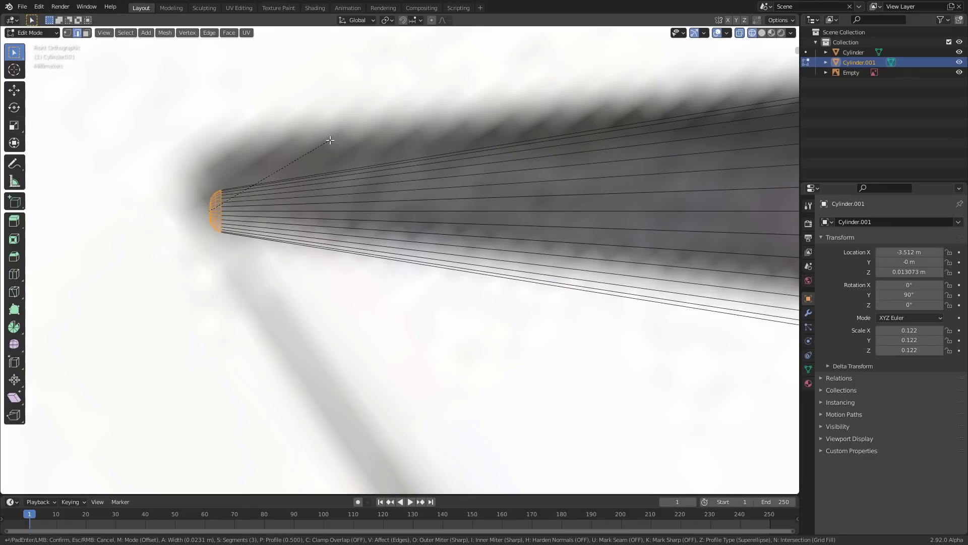
click(330, 140)
key(Tab)
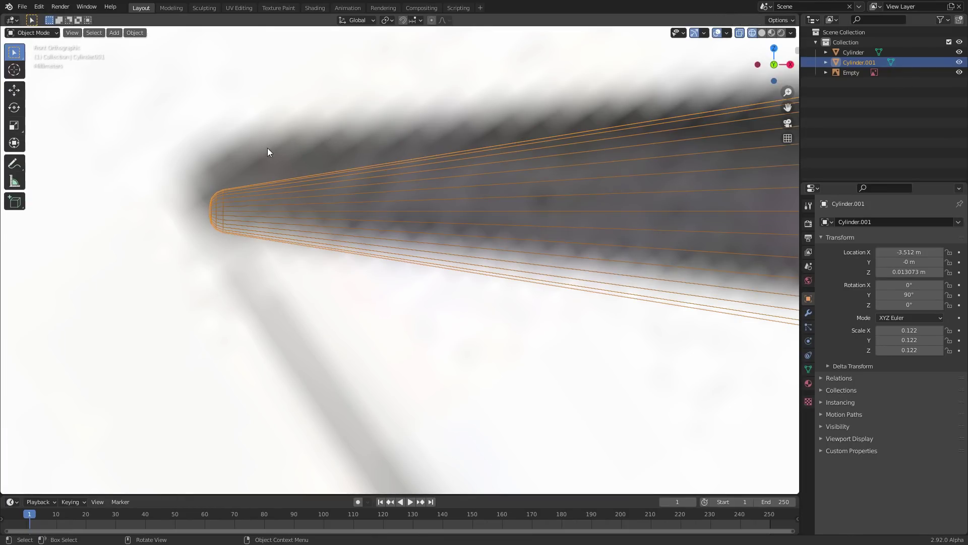
scroll(283, 174, down, 8)
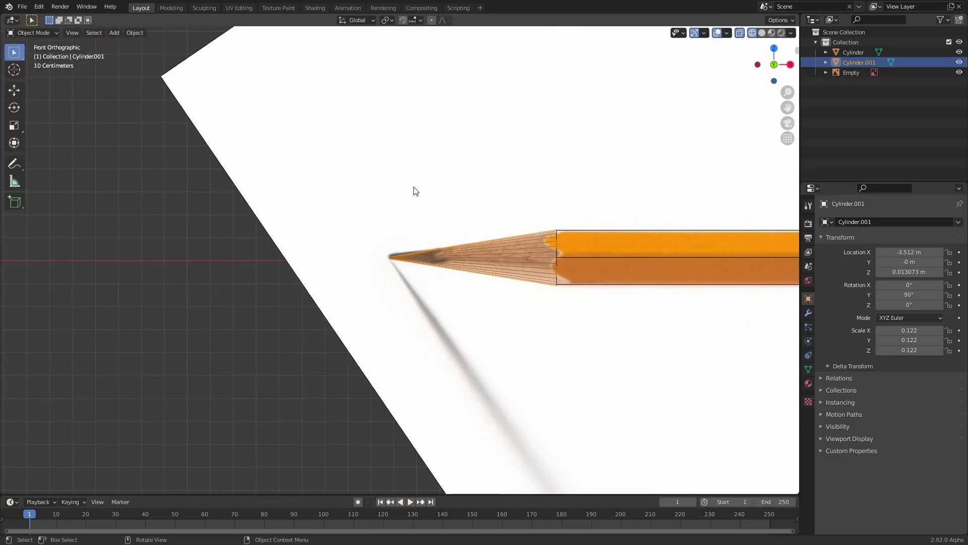
Select the tapered cylinder's vertices where it meets the pencil body and scale them by 0.994.
scroll(425, 198, up, 6)
key(Tab)
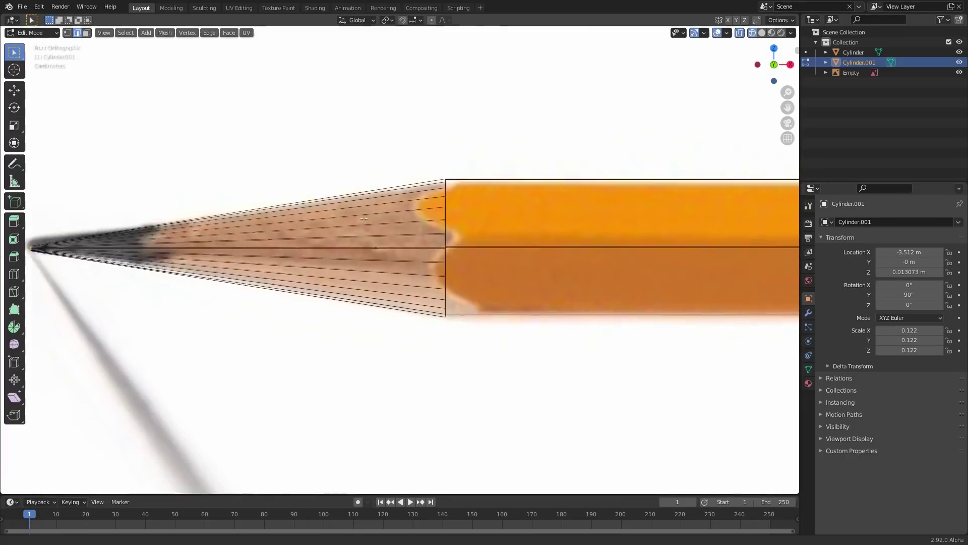
shift+middle_drag(350, 219, 295, 212)
key(1)
drag(419, 352, 413, 154)
drag(454, 380, 322, 152)
scroll(483, 142, up, 5)
shift+middle_drag(482, 142, 504, 237)
key(s)
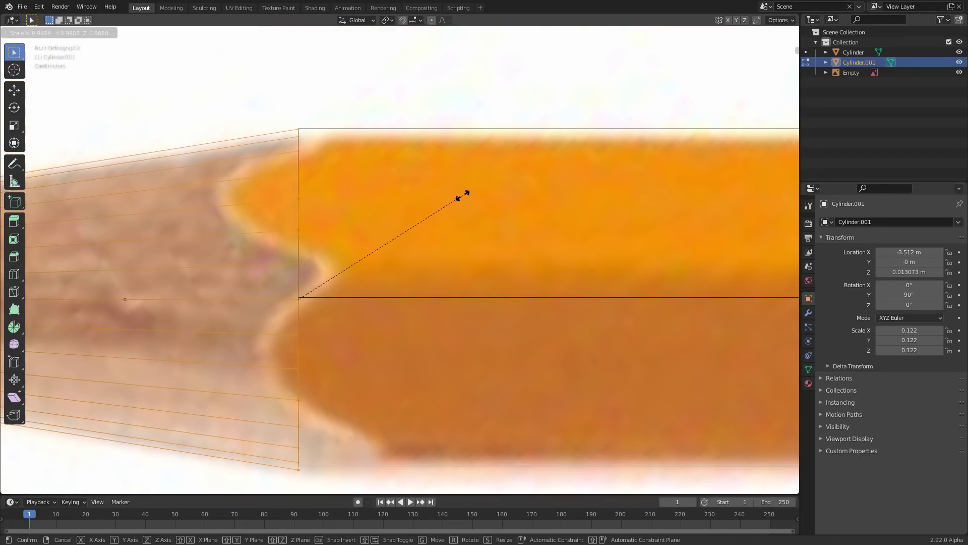
click(462, 195)
key(g)
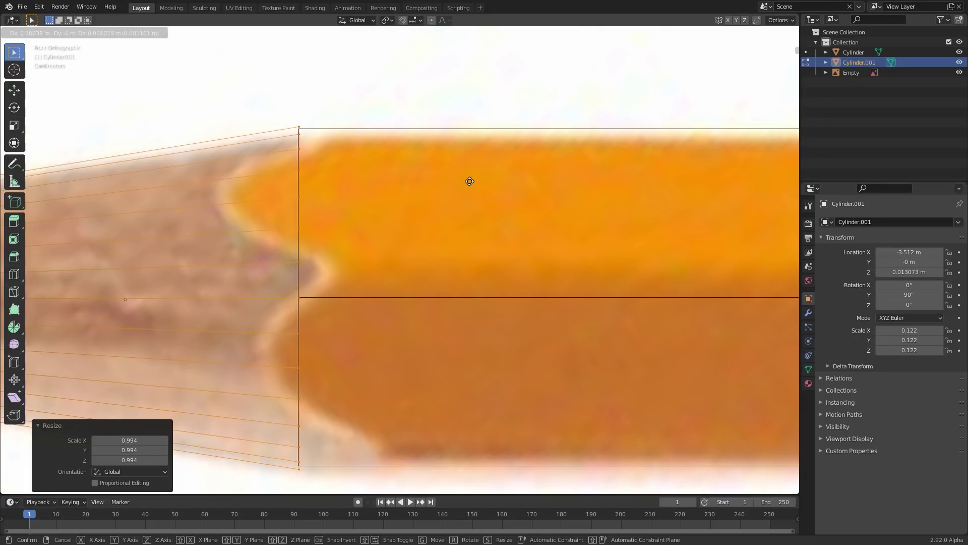
key(Escape)
key(Tab)
scroll(332, 111, down, 5)
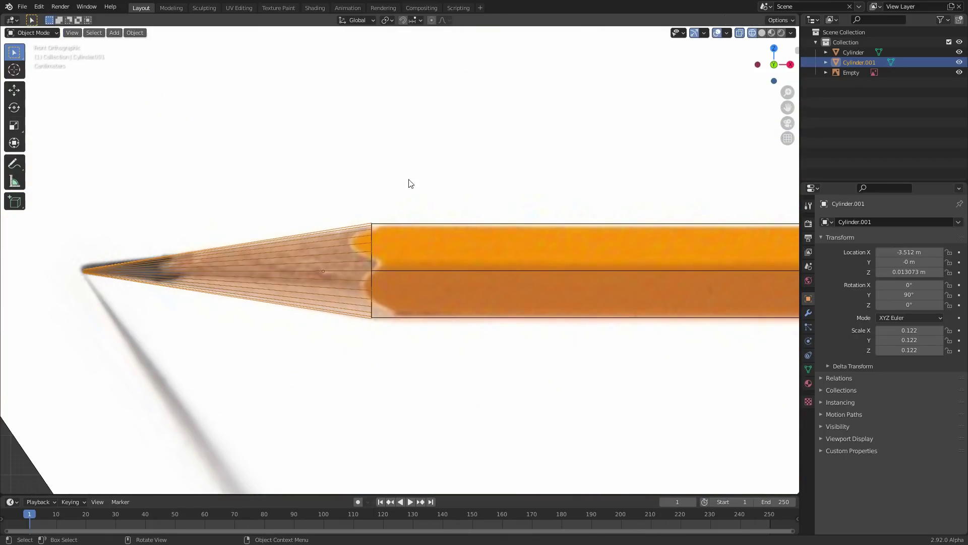
scroll(418, 177, up, 5)
key(Tab)
key(s)
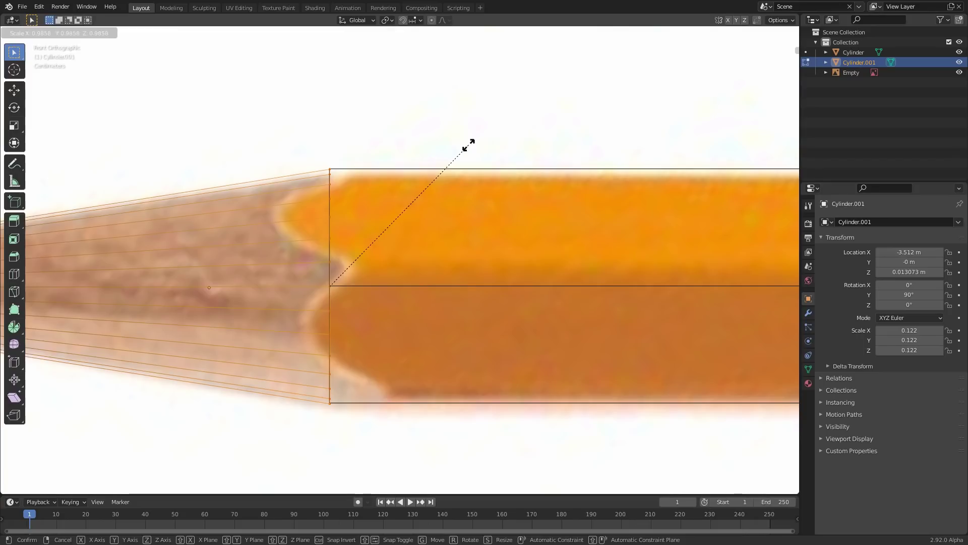
key(Escape)
key(Tab)
scroll(486, 196, down, 3)
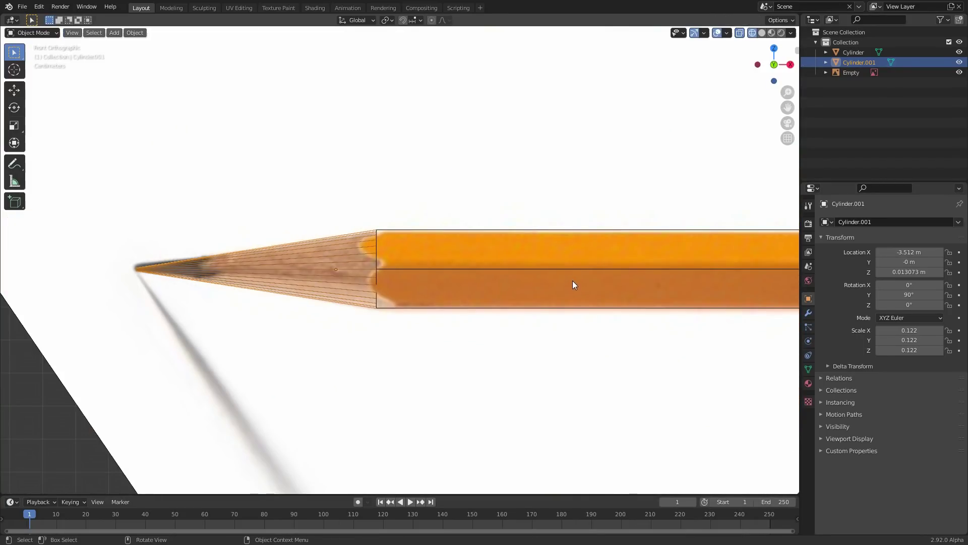
Select the hexagonal body and enter Edit Mode with edge selection in solid shading.
click(662, 271)
shift+middle_drag(661, 273, 447, 251)
click(460, 254)
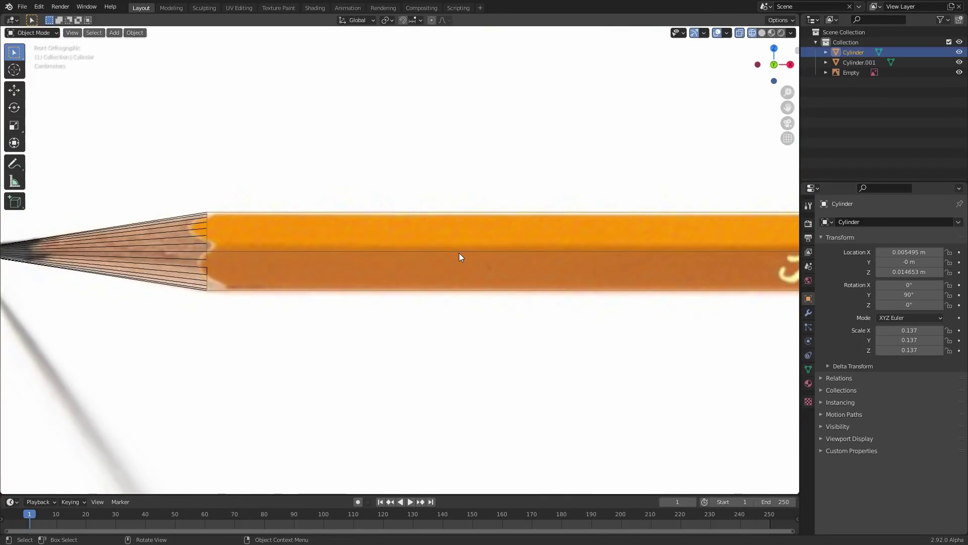
key(Tab)
mouse_move(231, 255)
middle_down()
mouse_move(294, 248)
mouse_move(352, 222)
middle_up()
scroll(348, 221, up, 1)
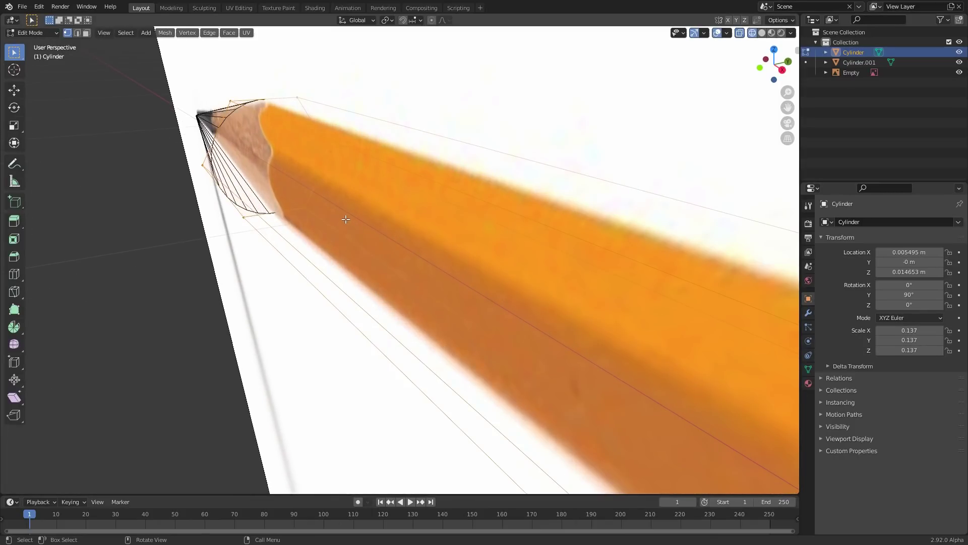
key(2)
click(762, 32)
Try bevelling the hexagonal body's long edges in three segments about 0.047 m wide.
ctrl+alt+click(412, 170)
middle_drag(418, 164, 524, 140)
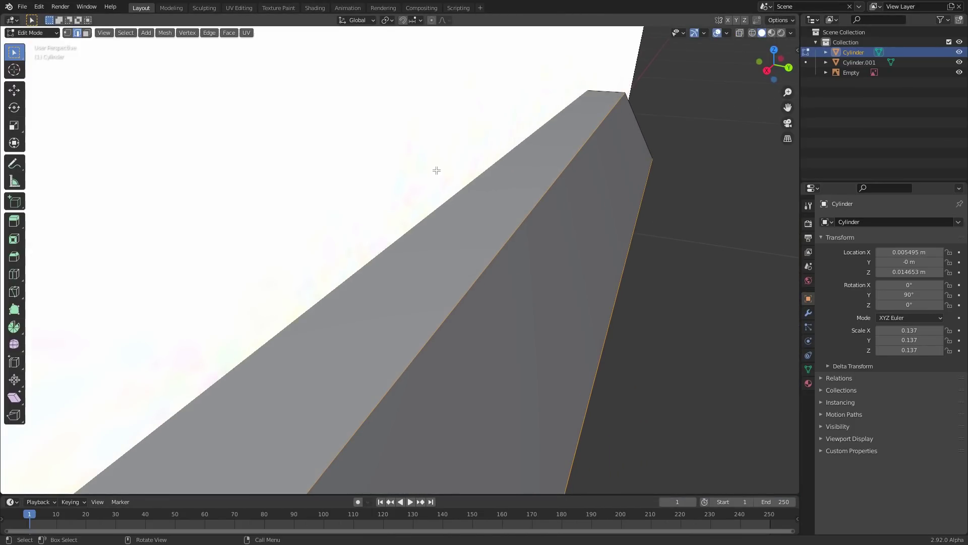
mouse_move(437, 172)
middle_down()
mouse_move(536, 194)
mouse_move(443, 180)
middle_up()
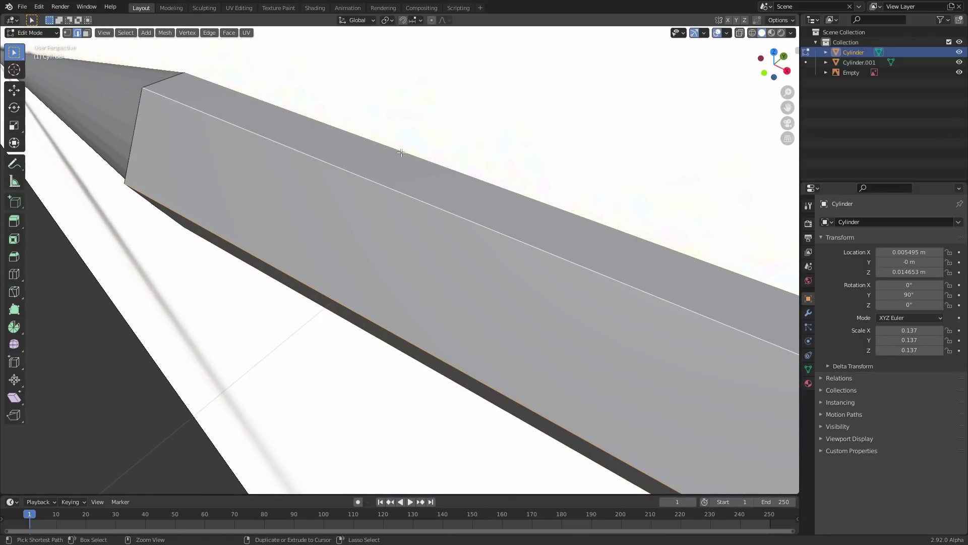
key(ctrl+b)
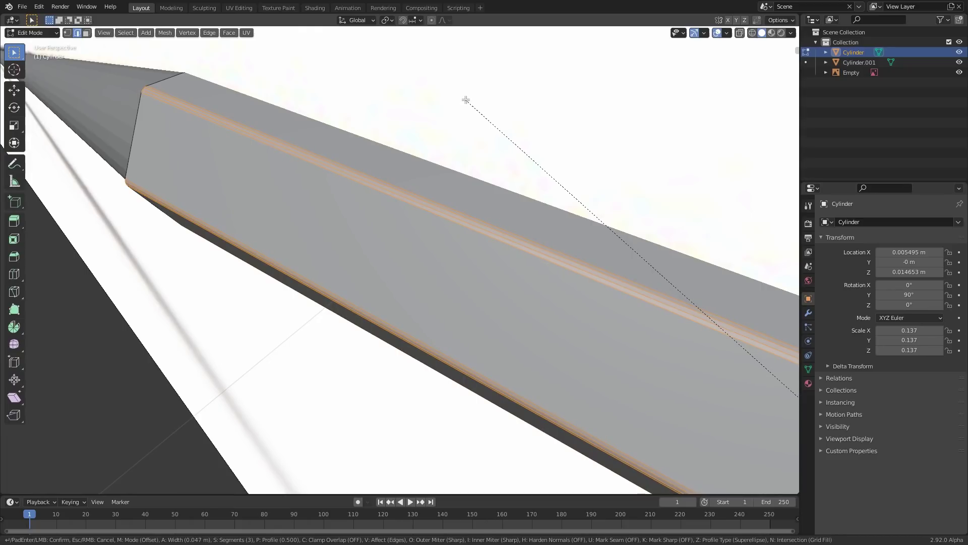
click(466, 99)
Try bevelling the edge loop at the body's tip-side end in three segments about 0.0751 m wide.
middle_drag(466, 100, 337, 215)
alt+click(327, 207)
key(ctrl+b)
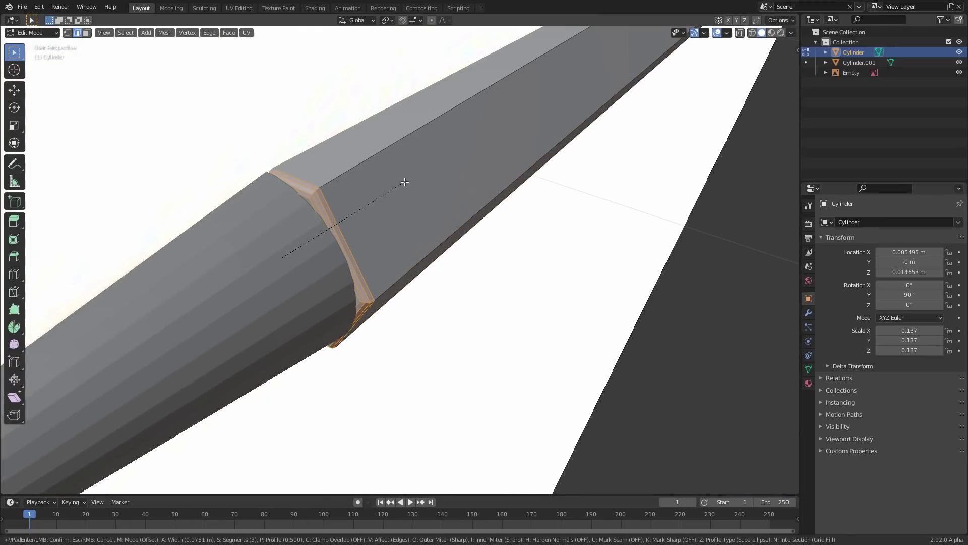
click(405, 180)
key(alt+a)
key(Tab)
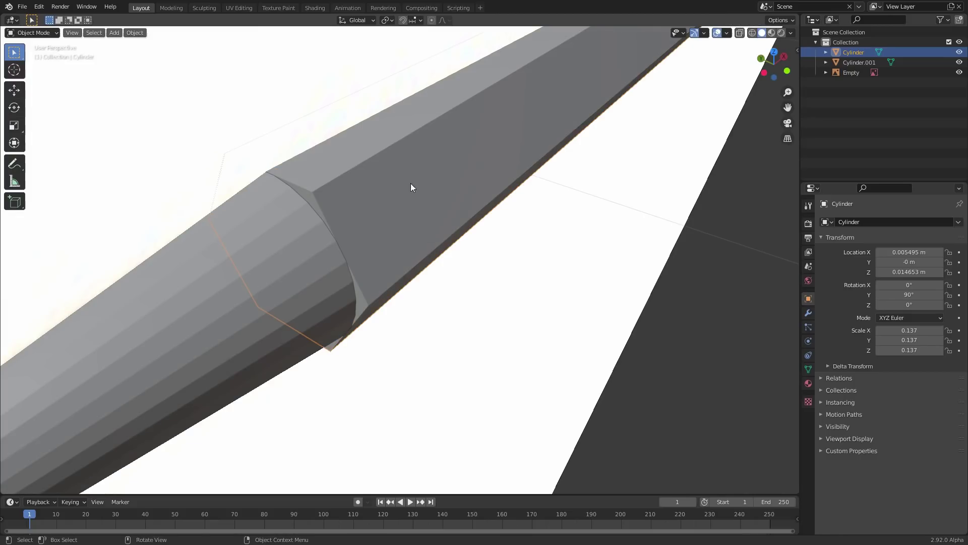
right_click(382, 149)
middle_drag(657, 194, 374, 172)
Bevel all the long edges of the hexagonal body in three segments about 0.0483 m wide.
key(Tab)
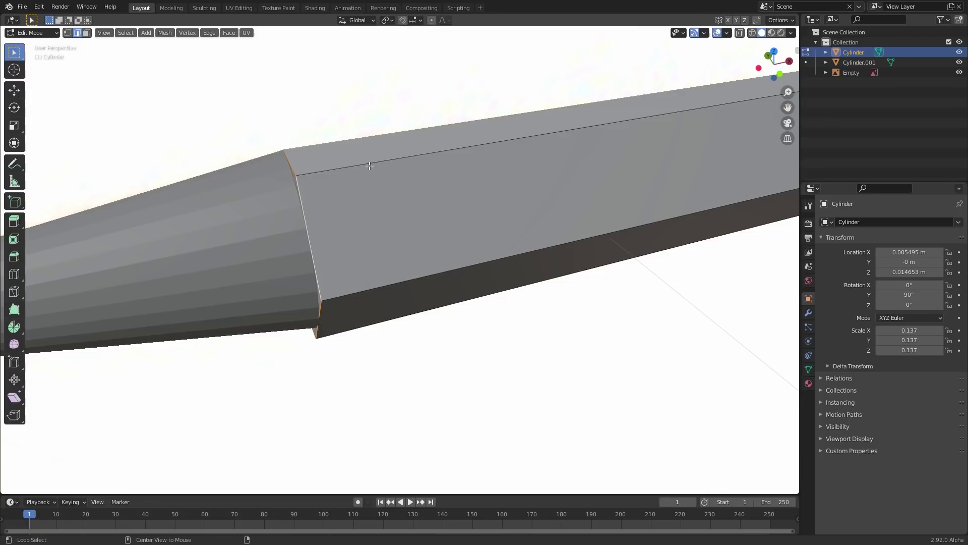
alt+click(370, 166)
middle_drag(417, 283, 443, 252)
key(ctrl+b)
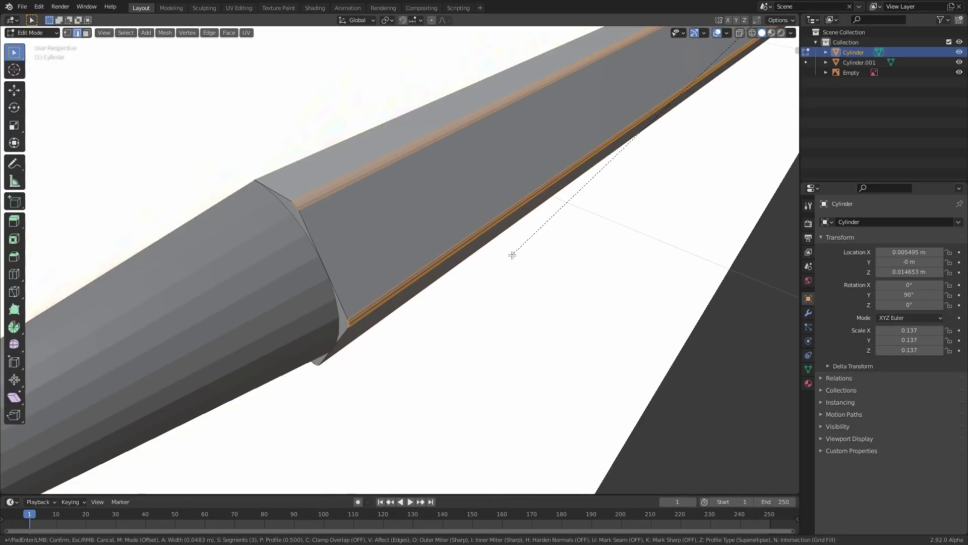
click(512, 254)
scroll(308, 198, up, 1)
alt+click(291, 208)
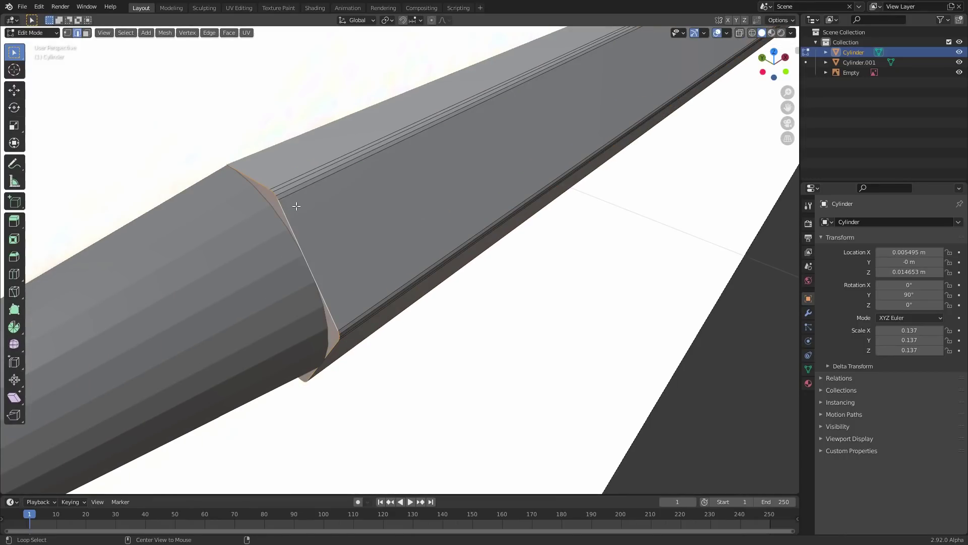
key(ctrl+b)
scroll(352, 180, down, 2)
right_click(356, 180)
Leave Edit Mode and add a 30-vertex mesh cylinder in front view.
scroll(357, 182, down, 6)
key(Tab)
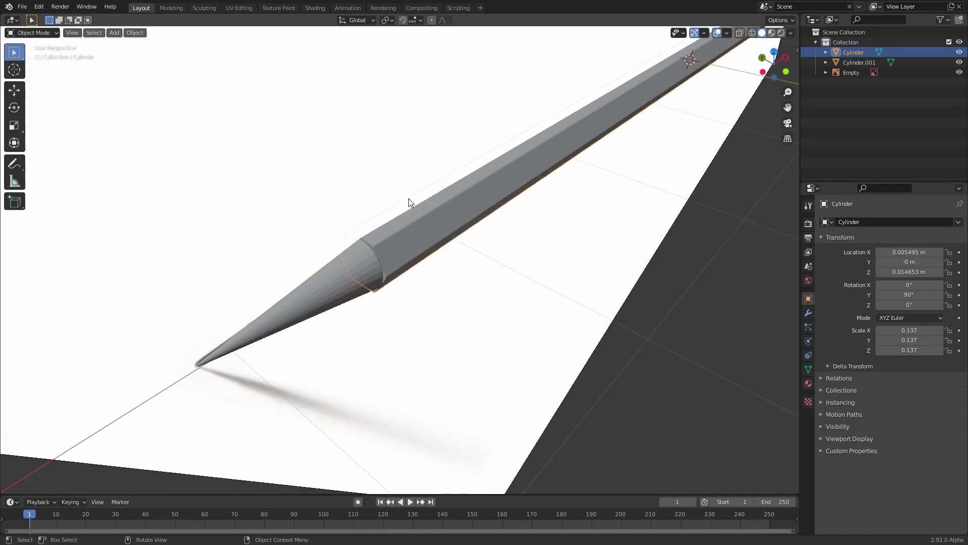
scroll(409, 198, down, 6)
mouse_move(522, 141)
shift+middle_down()
mouse_move(365, 205)
mouse_move(310, 207)
shift+middle_up()
click(773, 74)
key(shift+a)
mouse_move(326, 113)
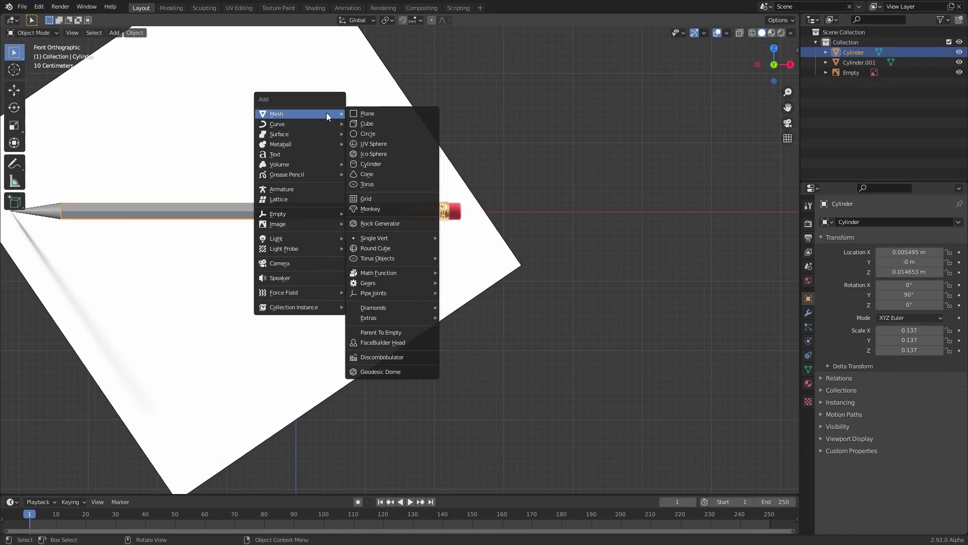
click(385, 163)
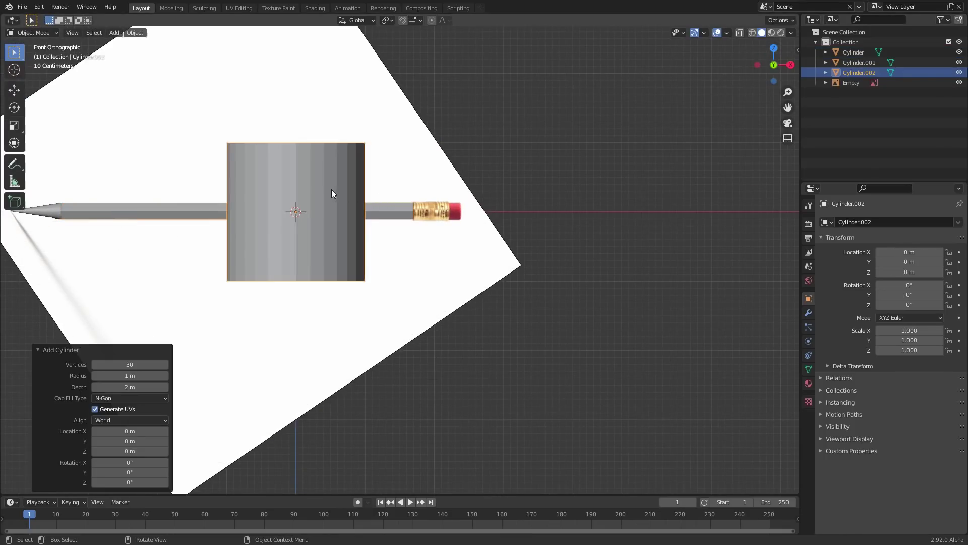
Move the new cylinder about 1.7024 m along X to the eraser end of the pencil, in wireframe shading.
scroll(302, 177, up, 2)
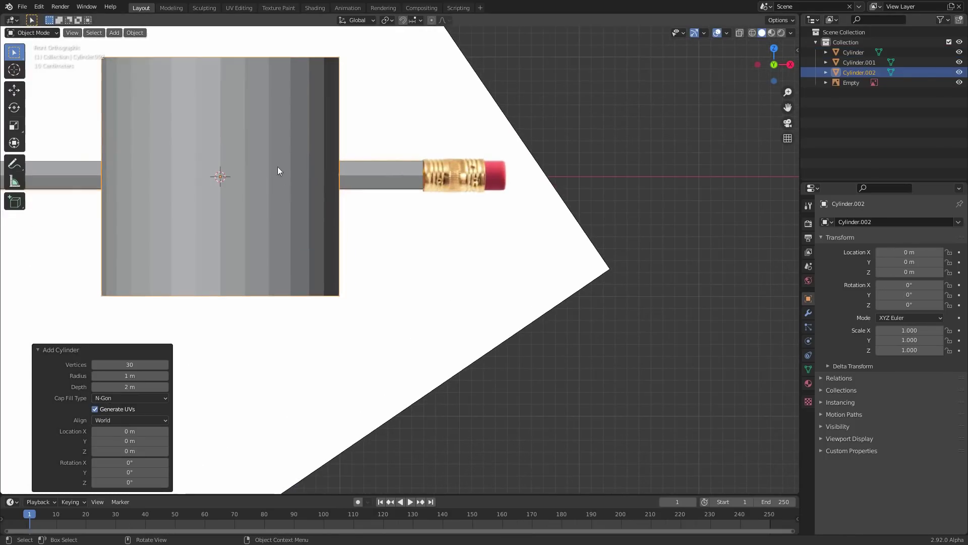
key(g)
click(325, 126)
click(755, 31)
key(g)
key(x)
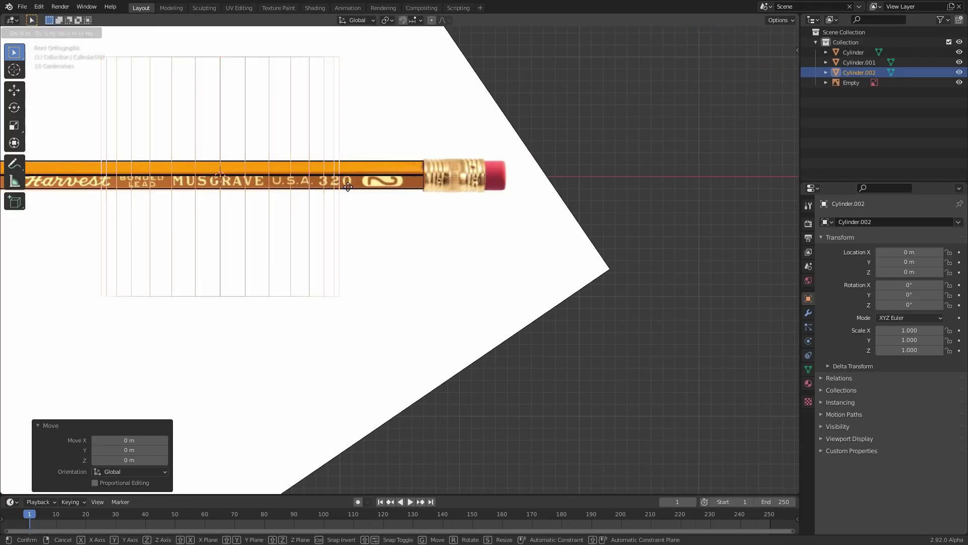
click(553, 189)
scroll(507, 190, up, 3)
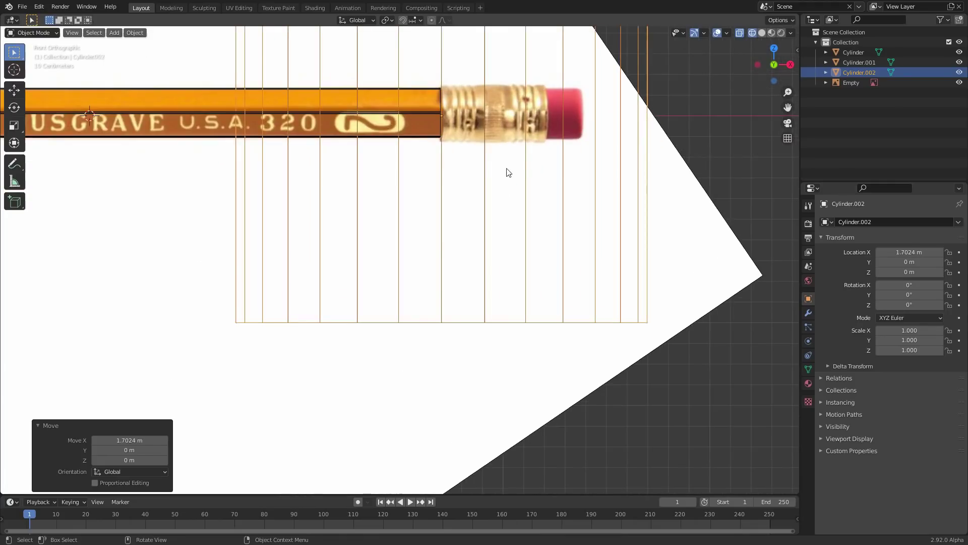
shift+middle_drag(541, 103, 402, 219)
Rotate the new cylinder 90° about Y and scale it by about 0.134.
text(r)
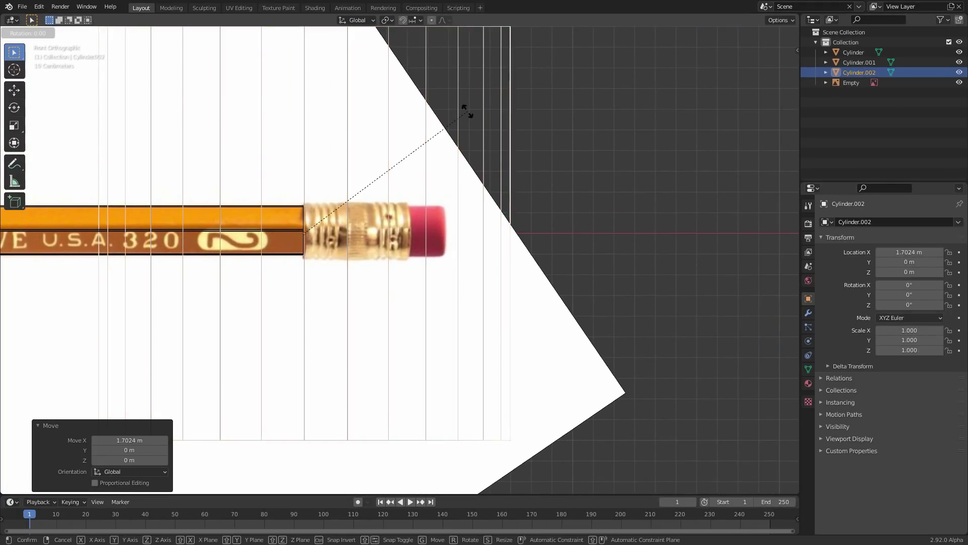
text(y90)
key(Return)
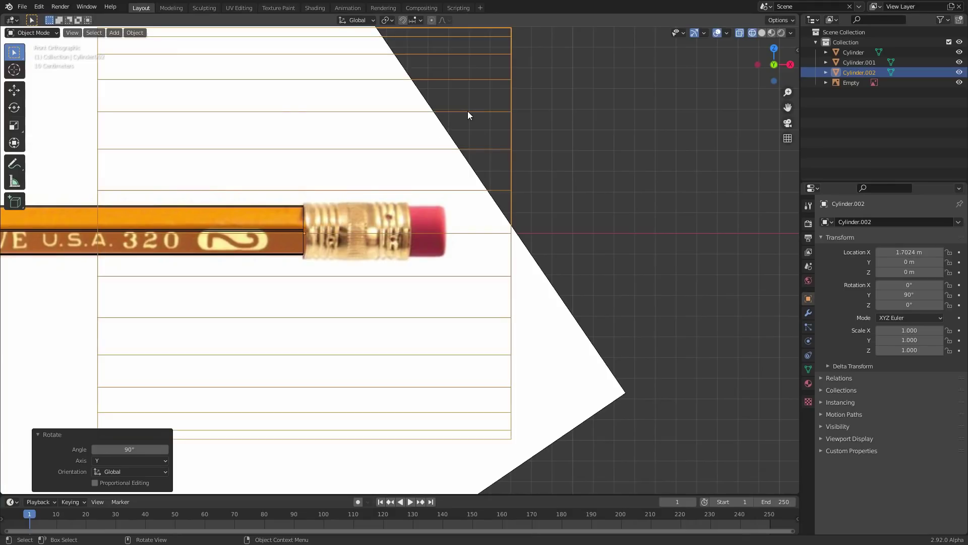
key(s)
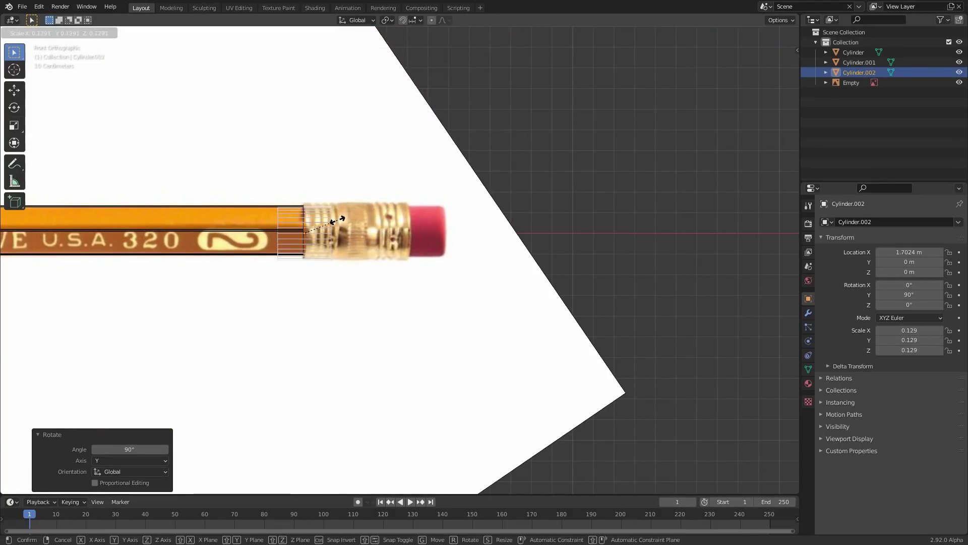
click(337, 215)
scroll(265, 197, up, 5)
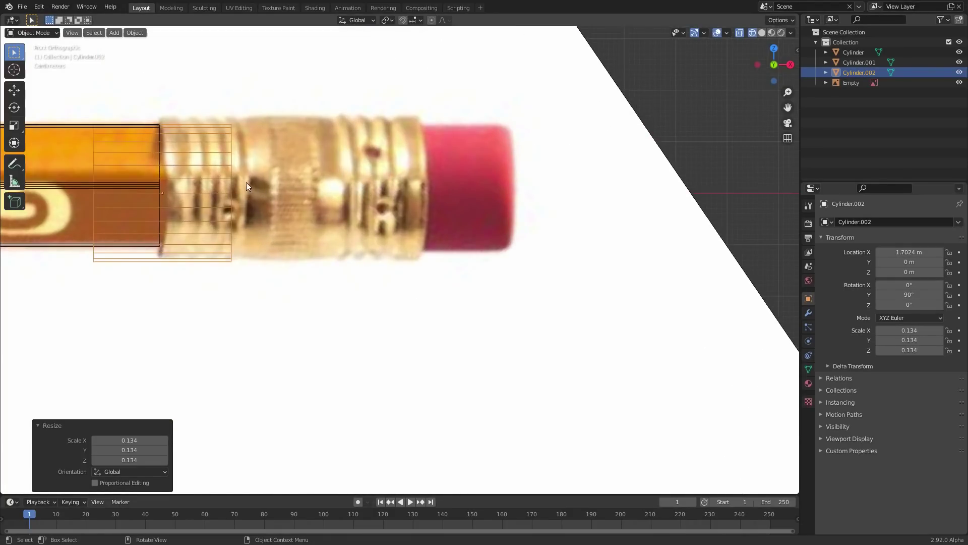
Scale the cylinder by about 0.836 and position it over the start of the metal ferrule, against the body's end.
scroll(422, 248, up, 3)
key(g)
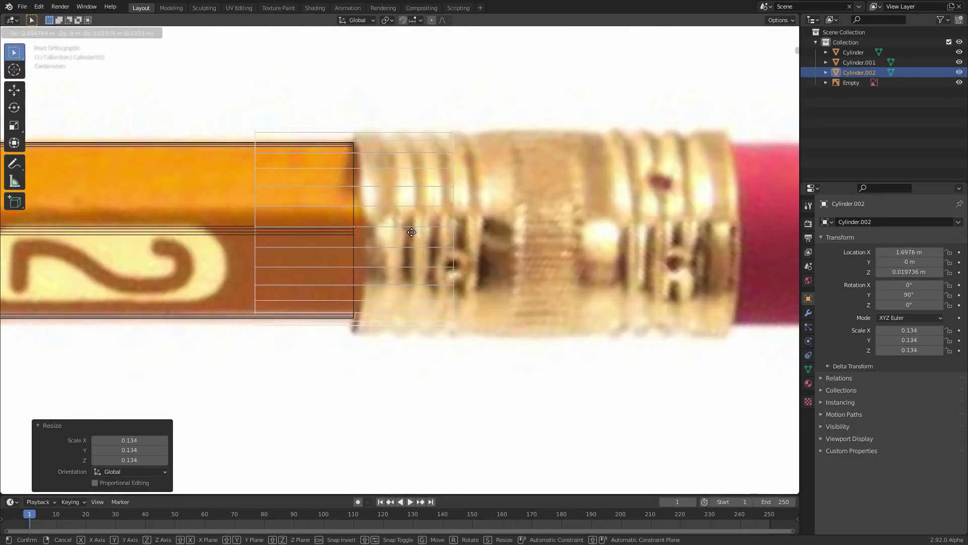
click(453, 233)
key(s)
click(547, 212)
key(g)
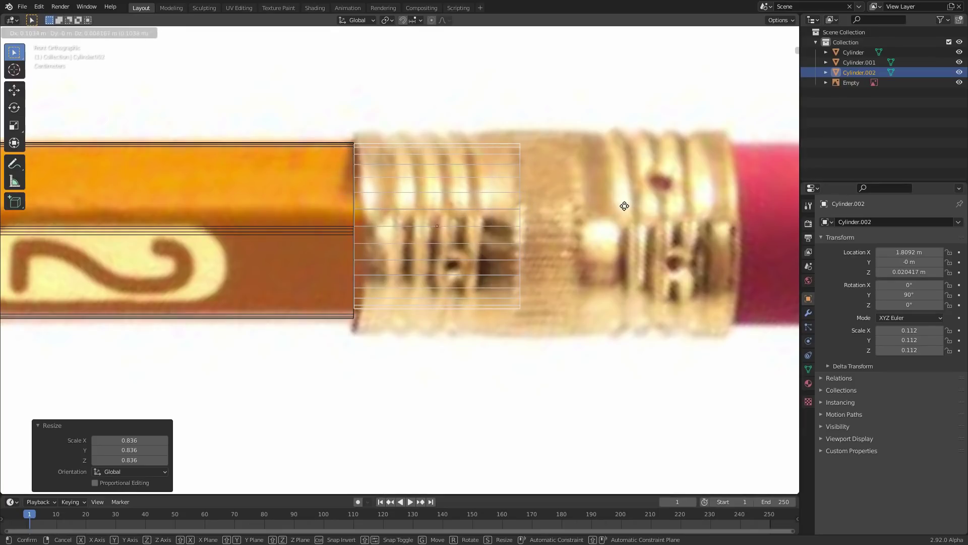
click(625, 208)
key(s)
click(641, 192)
key(ctrl+z)
Enlarge the cylinder to a scale of about 0.134, matching the ferrule's height with its near end flush against the pencil body.
key(s)
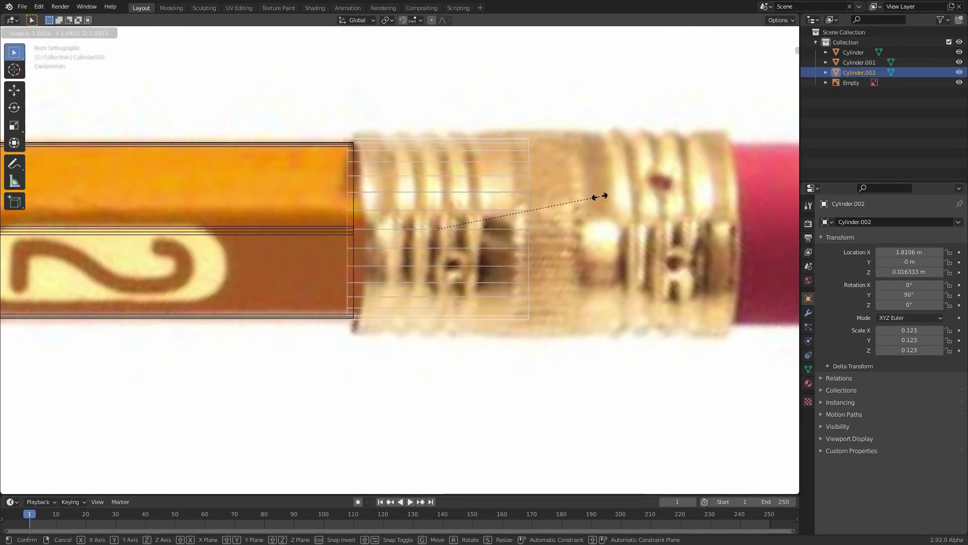
click(611, 195)
key(g)
click(623, 200)
key(s)
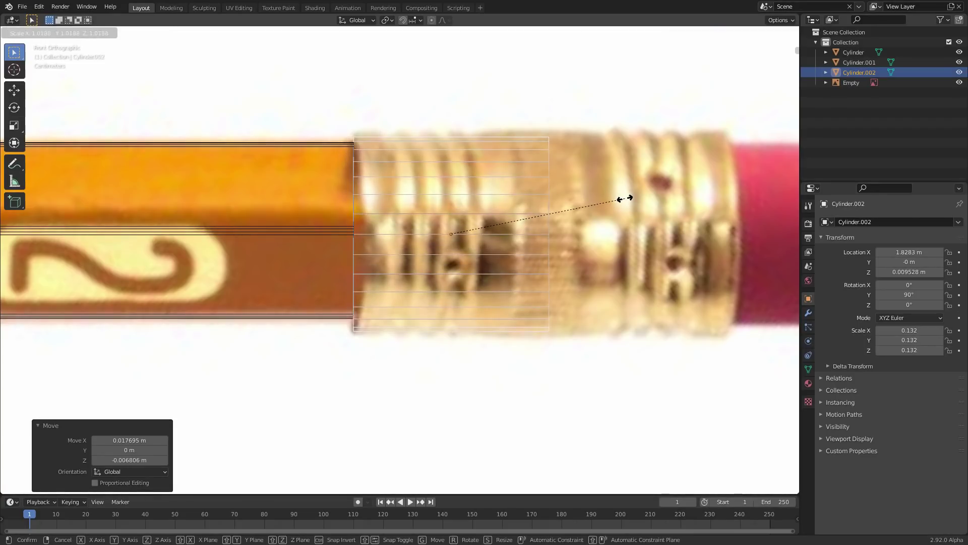
click(626, 198)
key(g)
click(618, 204)
key(s)
click(600, 209)
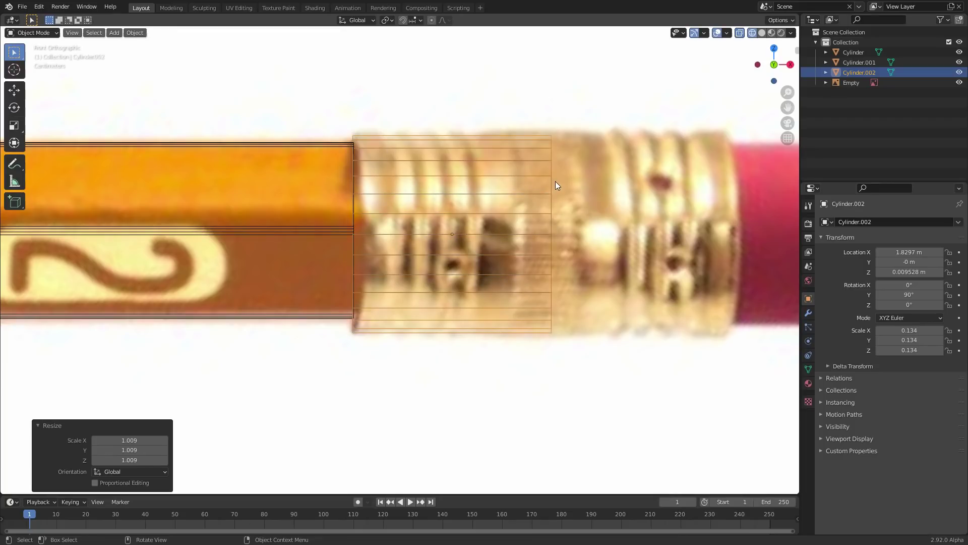
Enter Edit Mode and extend the cylinder's far end about 0.25 m along X to where the metal ferrule meets the eraser.
mouse_move(552, 183)
shift+middle_down()
mouse_move(384, 169)
mouse_move(392, 174)
shift+middle_up()
key(Tab)
key(alt+a)
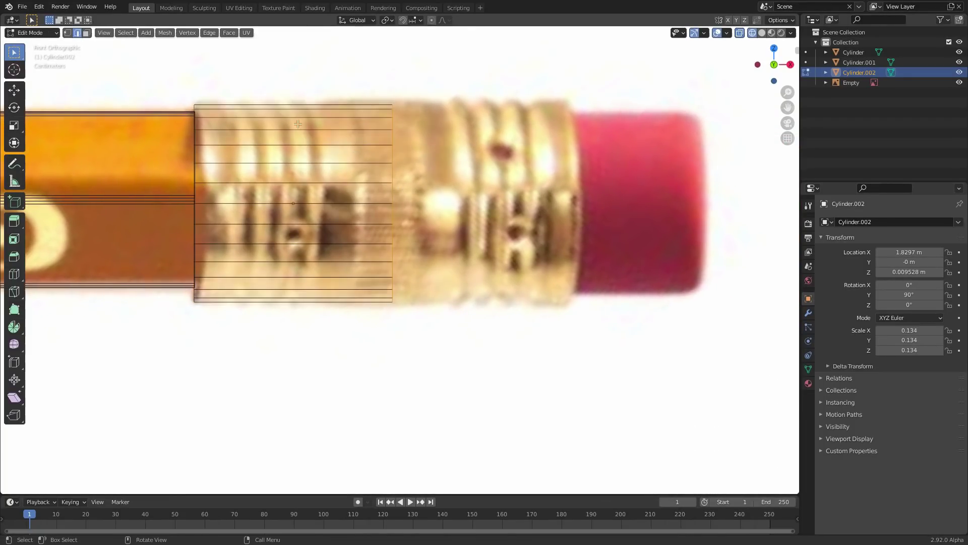
key(g)
key(x)
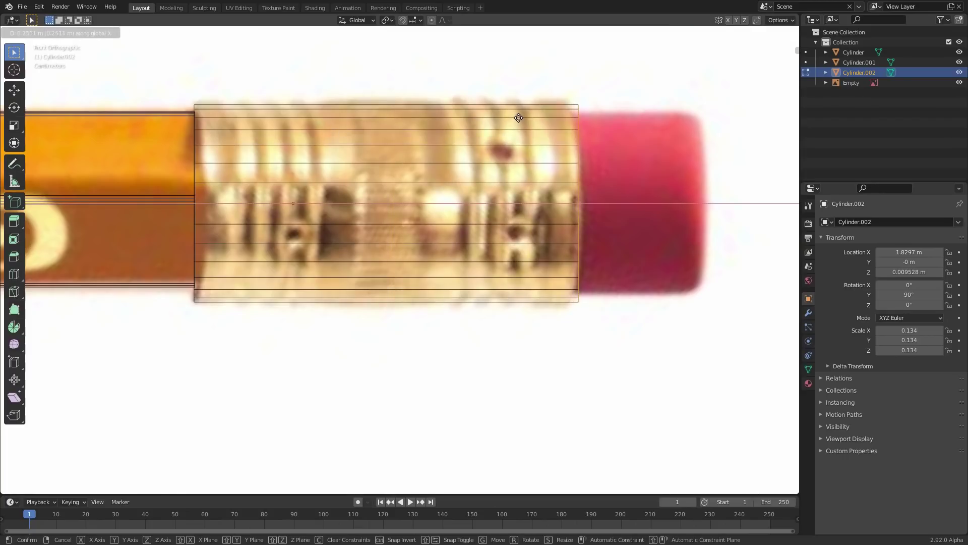
click(518, 118)
Inset the cylinder's end face by about 0.045 m and extrude it about 0.165 m along its normal to form the eraser.
mouse_move(519, 118)
middle_down()
mouse_move(318, 194)
mouse_move(213, 221)
mouse_move(206, 213)
mouse_move(239, 232)
mouse_move(344, 247)
middle_up()
key(3)
key(i)
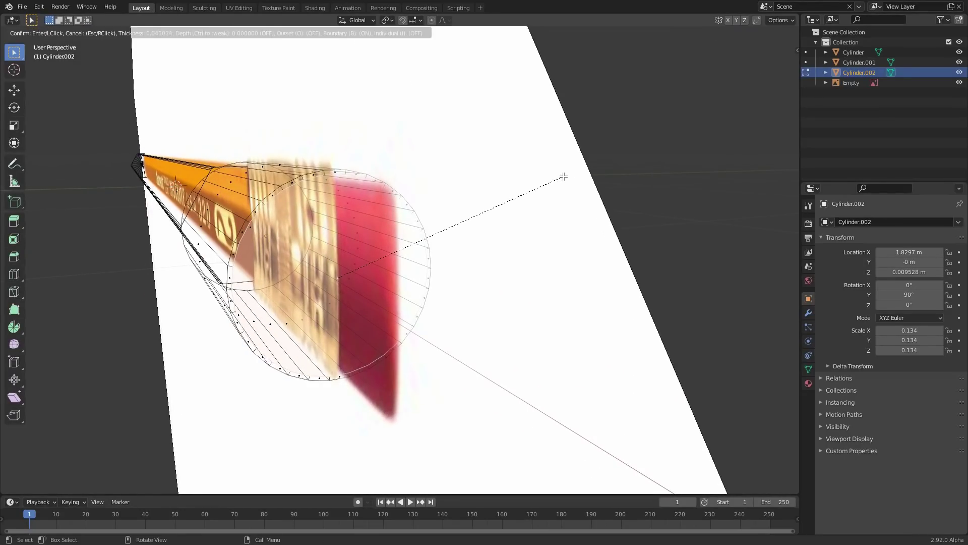
click(563, 177)
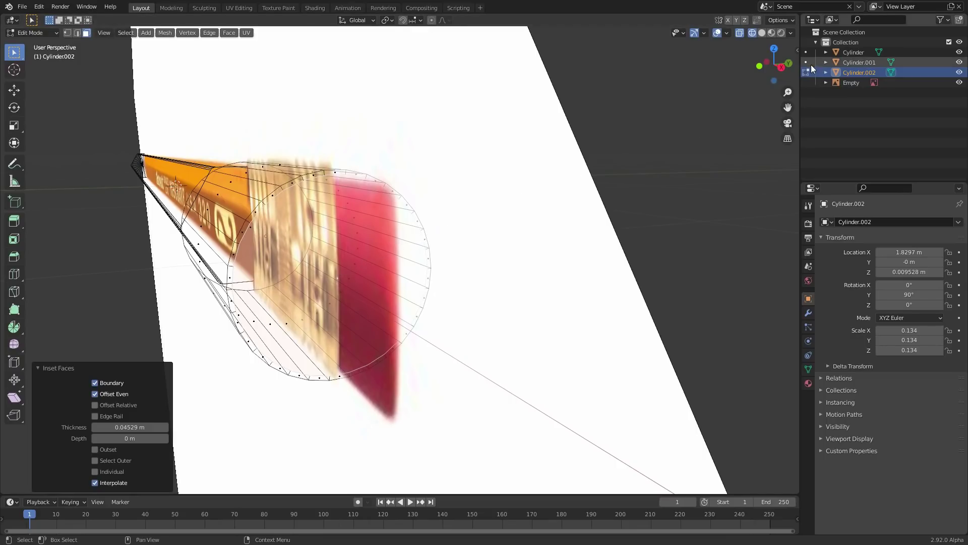
click(760, 68)
key(e)
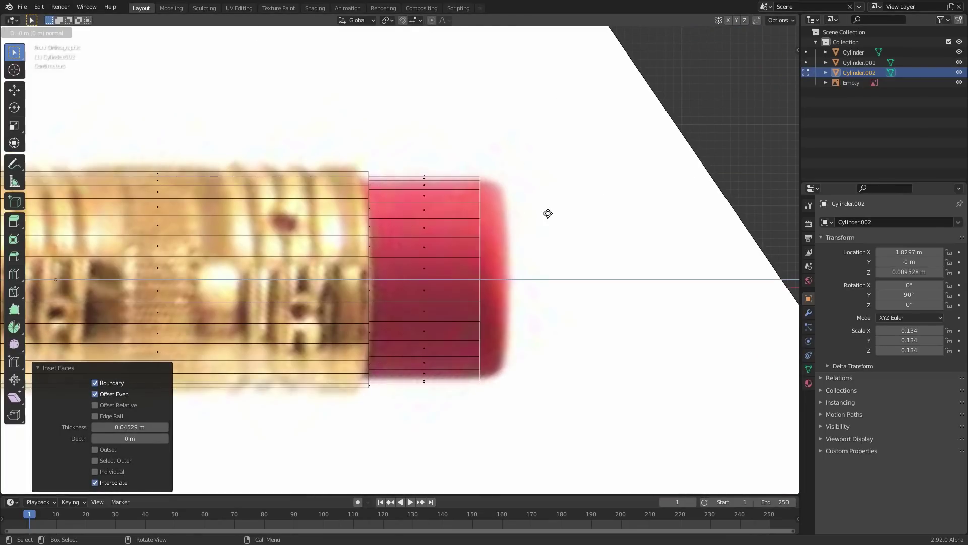
click(569, 214)
Select the full ring of side faces around the extruded eraser.
middle_drag(481, 218, 424, 221)
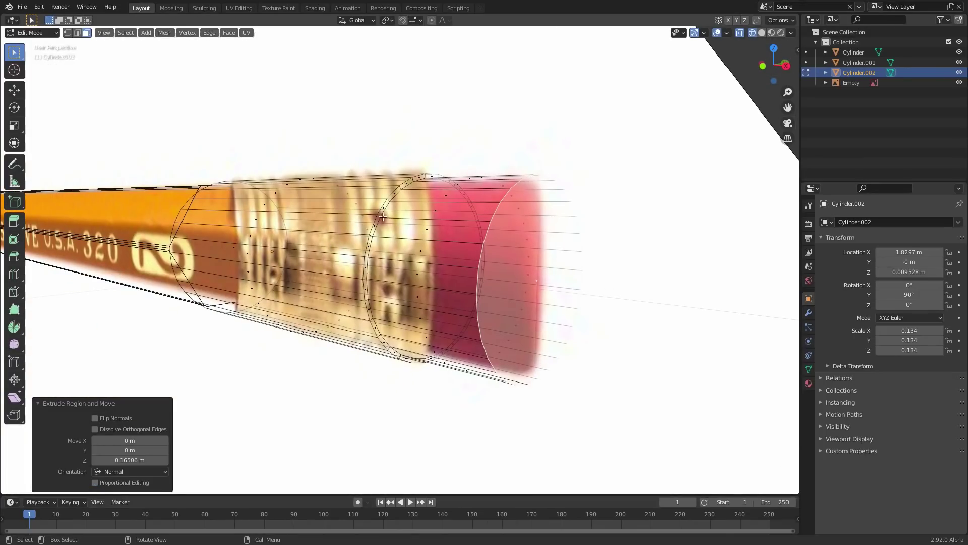
alt+click(419, 227)
alt+click(426, 233)
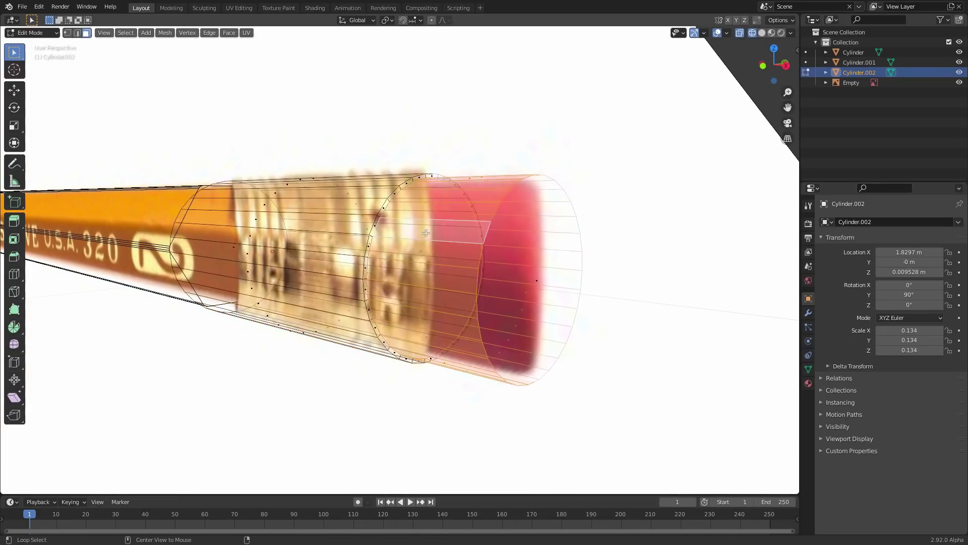
middle_drag(450, 214, 482, 231)
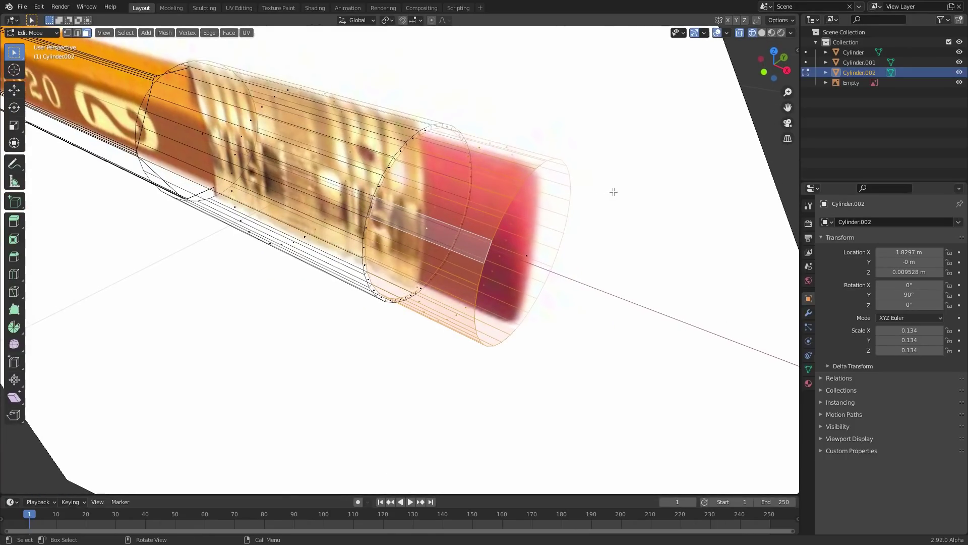
key(s)
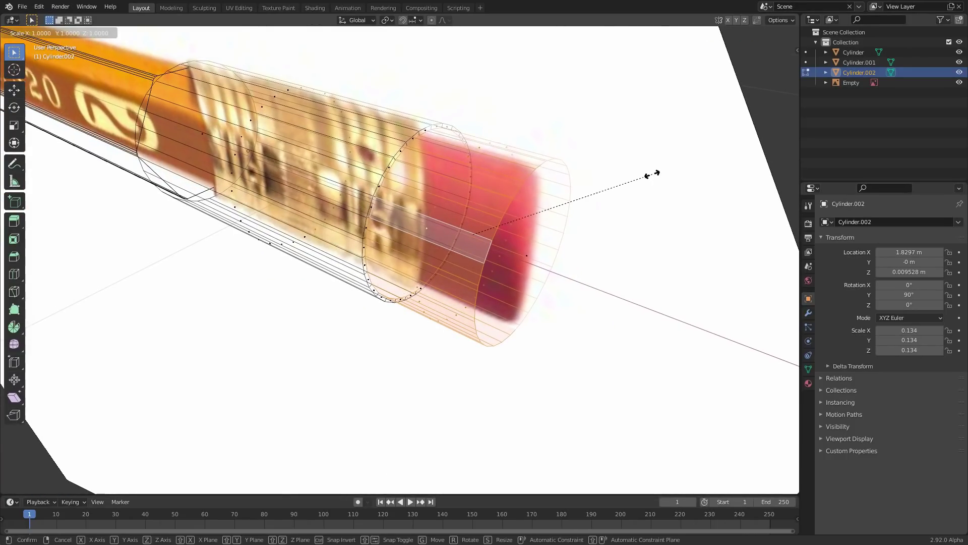
key(shift+x)
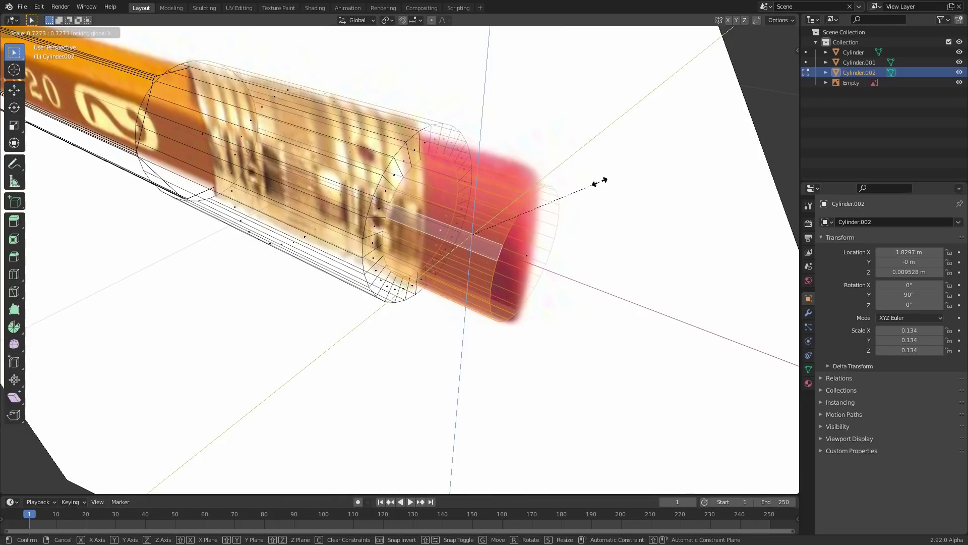
key(Escape)
Scale the eraser's side faces by about 0.988 in Y and Z, excluding the X axis.
key(s)
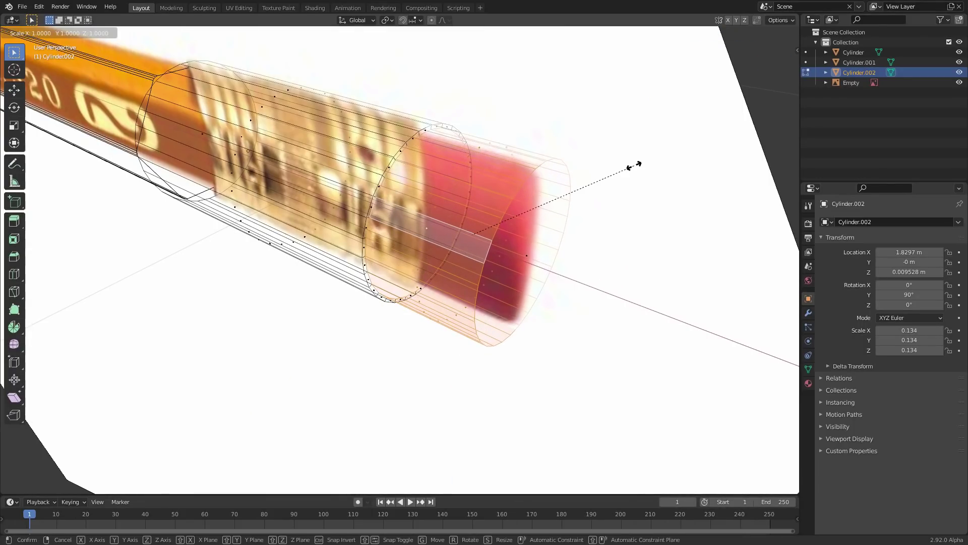
key(shift+x)
click(631, 165)
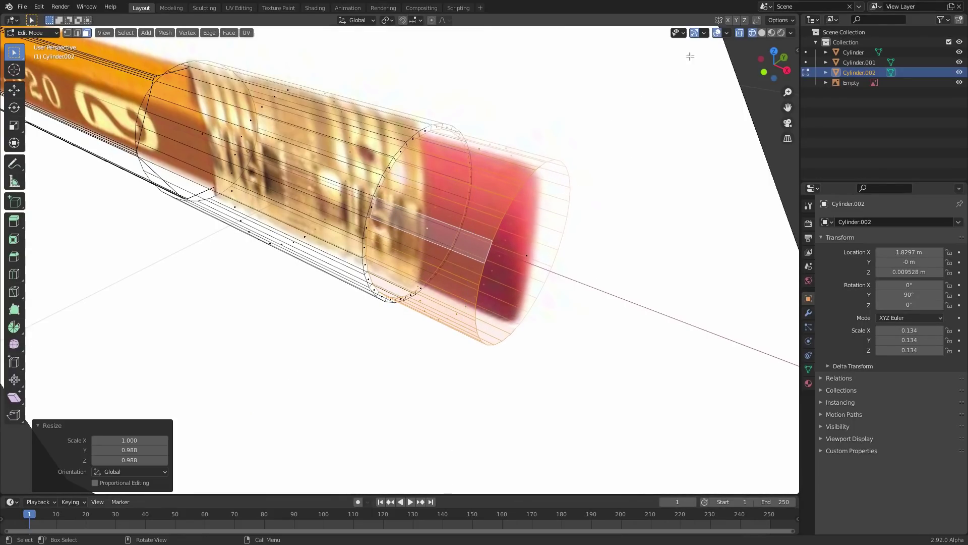
Select the edge loop around the eraser's outer end in edge select mode.
key(2)
alt+click(529, 165)
alt+click(542, 164)
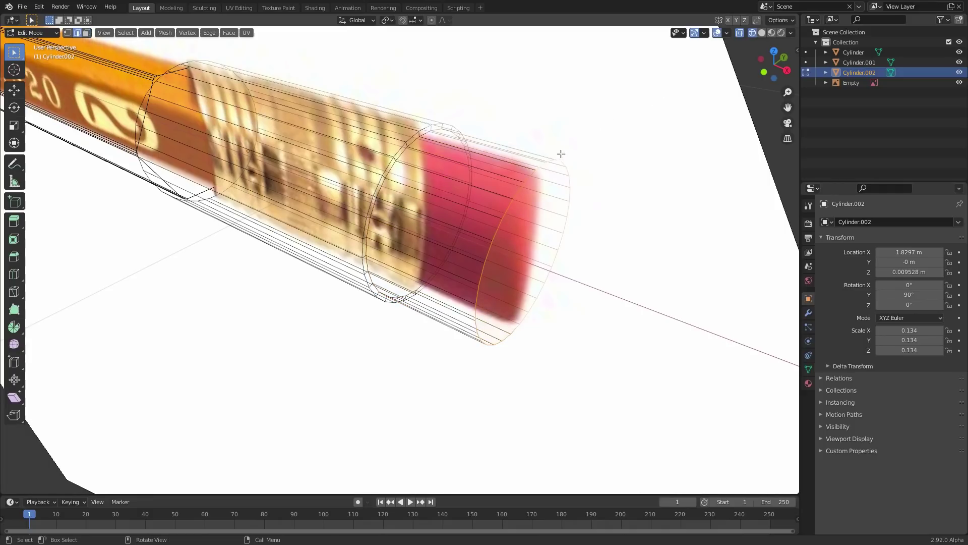
Try to bevel the eraser's outer end loop with a width of about 0.19 m and 4 segments, checking against the front reference.
key(ctrl+b)
click(584, 135)
key(ctrl+z)
click(763, 72)
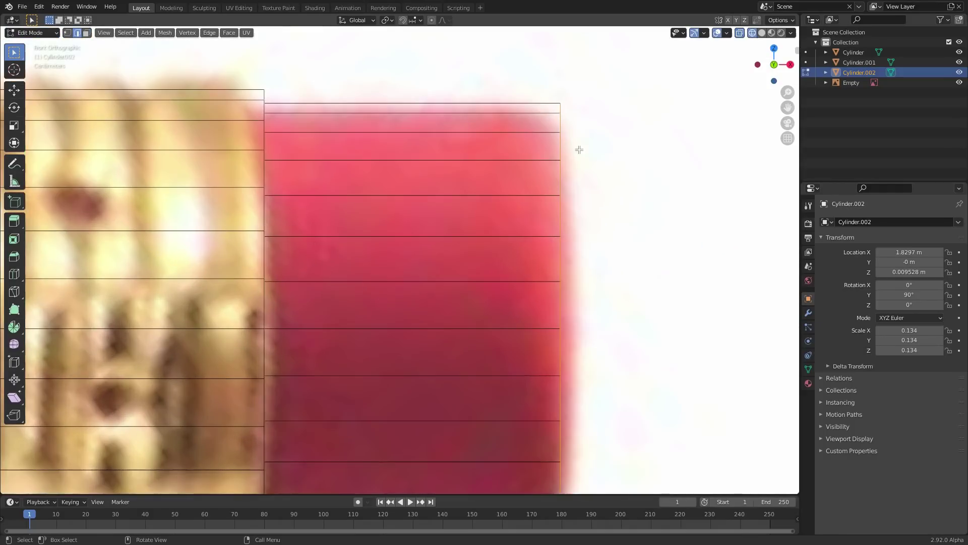
key(ctrl+b)
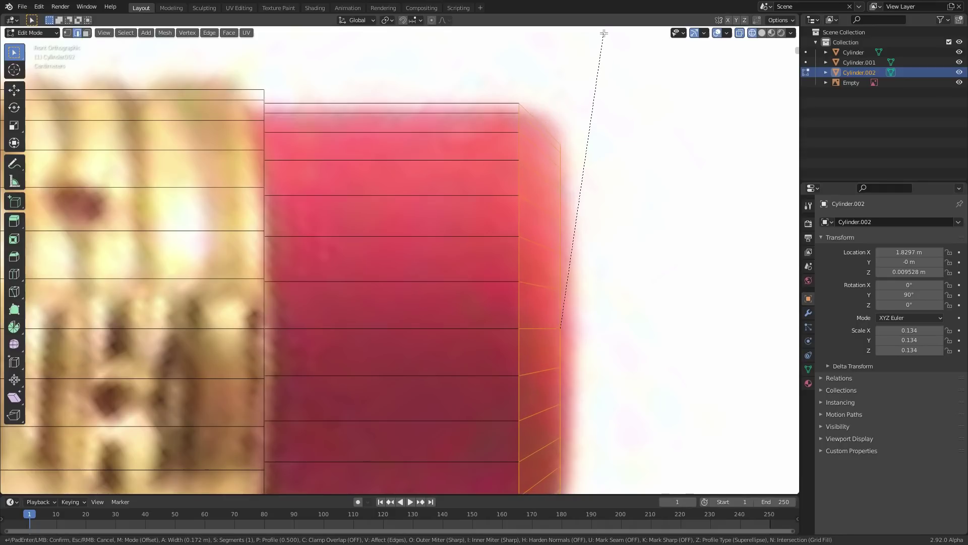
scroll(604, 33, up, 1)
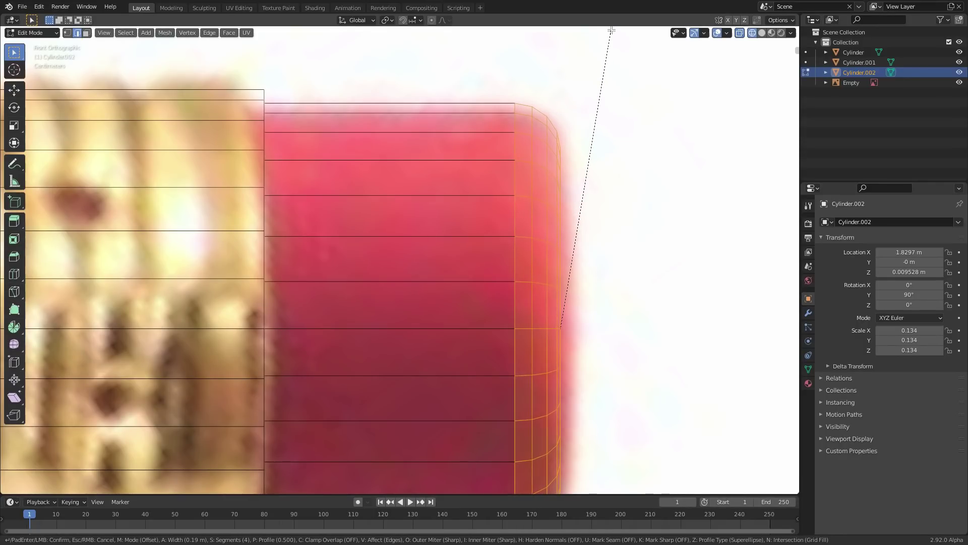
click(612, 30)
scroll(442, 104, down, 3)
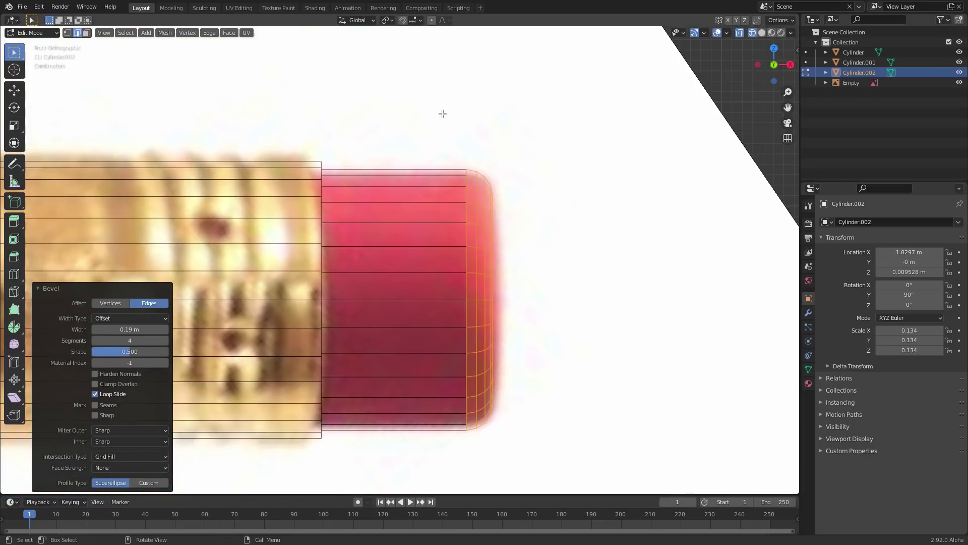
Apply the cylinder's rotation and scale in Object Mode, and return to Edit Mode.
key(Tab)
key(ctrl+a)
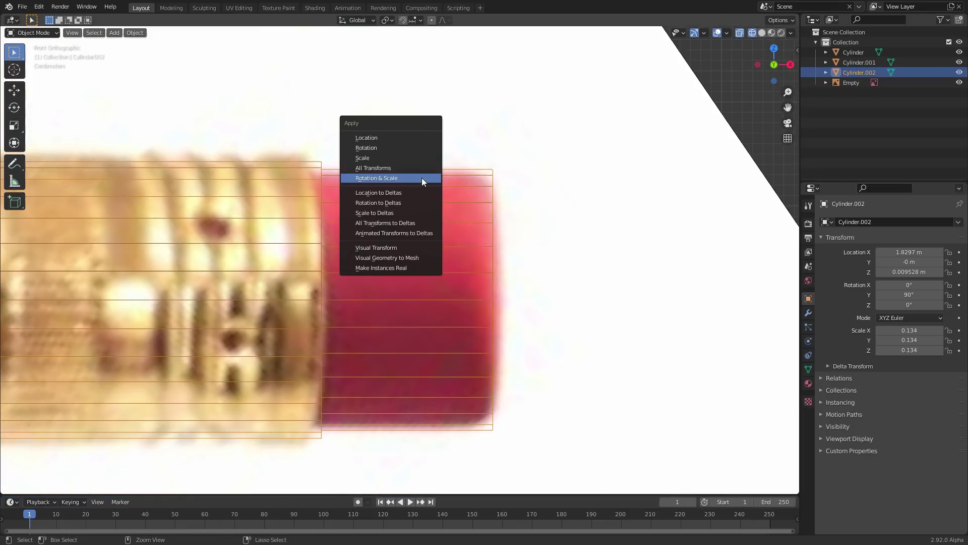
click(422, 178)
key(Tab)
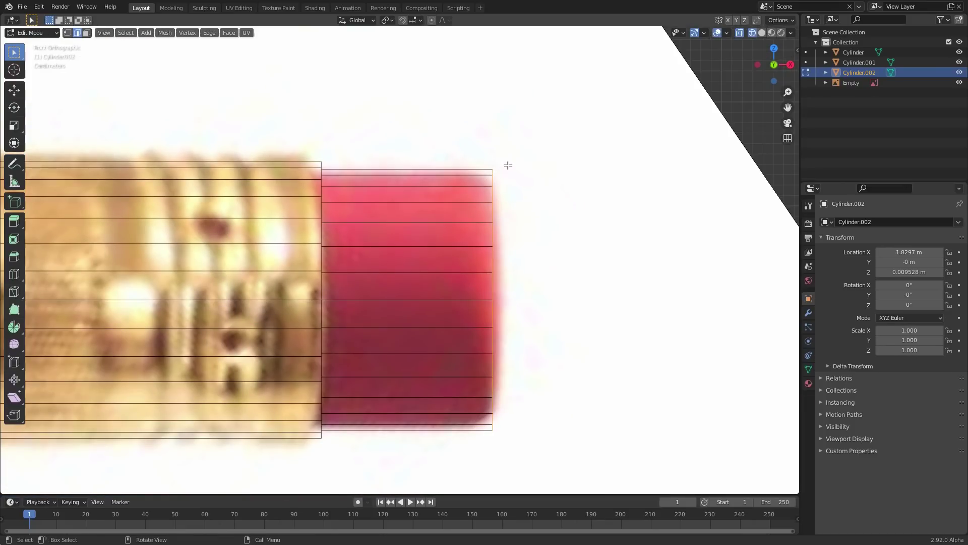
Bevel the eraser's outer end loop about 0.038 m wide with 4 segments, and leave Edit Mode.
key(ctrl+b)
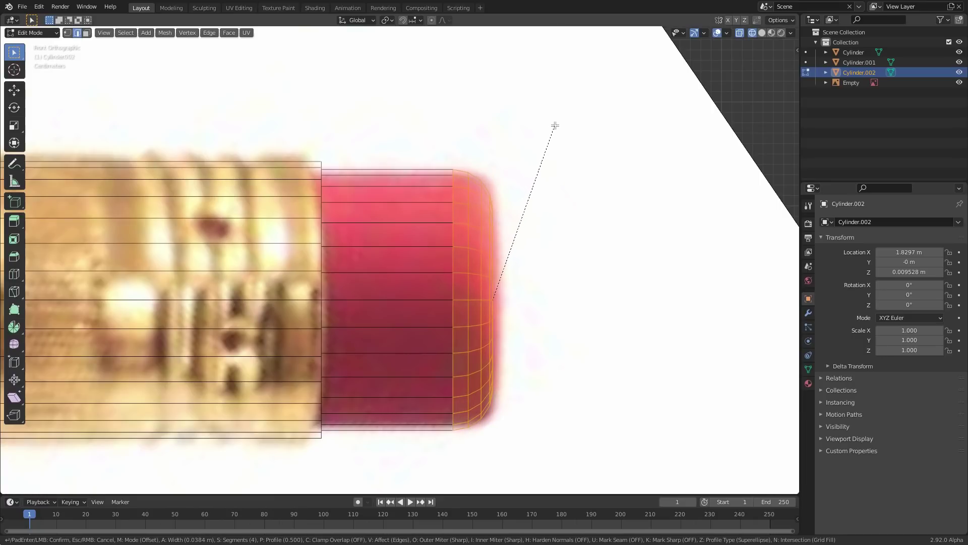
click(554, 125)
key(Tab)
Add one centred loop cut around the metal ferrule in Edit Mode.
scroll(423, 214, down, 4)
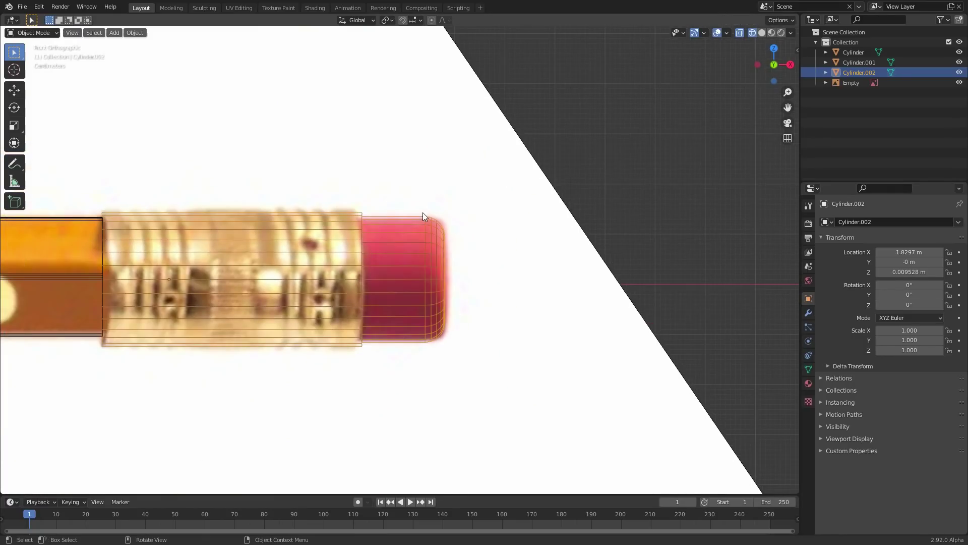
scroll(423, 213, down, 6)
shift+middle_drag(351, 225, 483, 228)
scroll(594, 262, up, 7)
shift+middle_drag(594, 262, 210, 232)
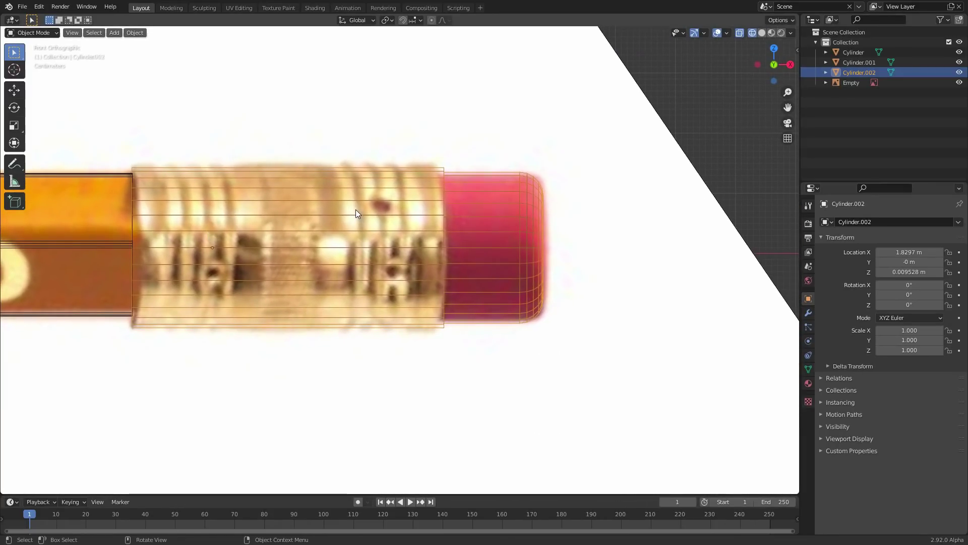
key(Tab)
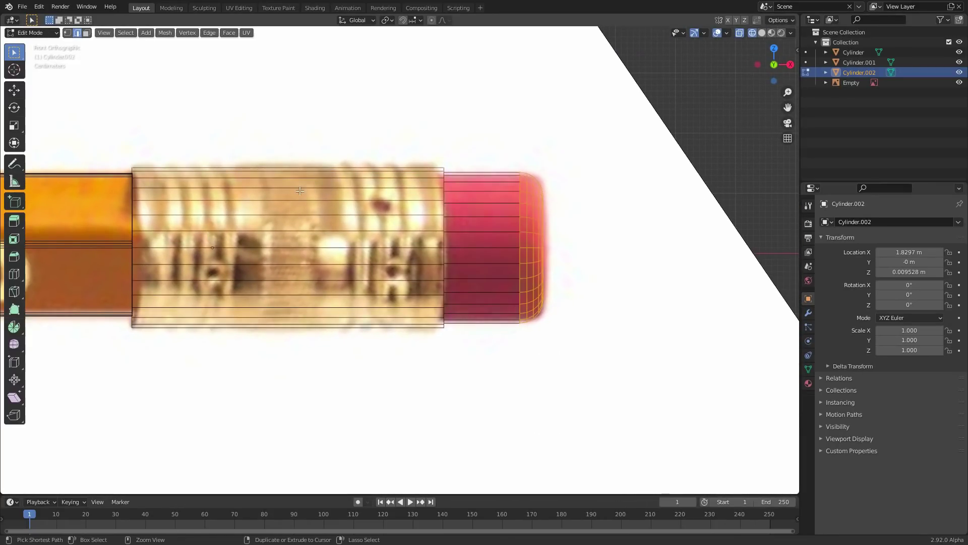
key(ctrl+r)
click(298, 190)
right_click(298, 191)
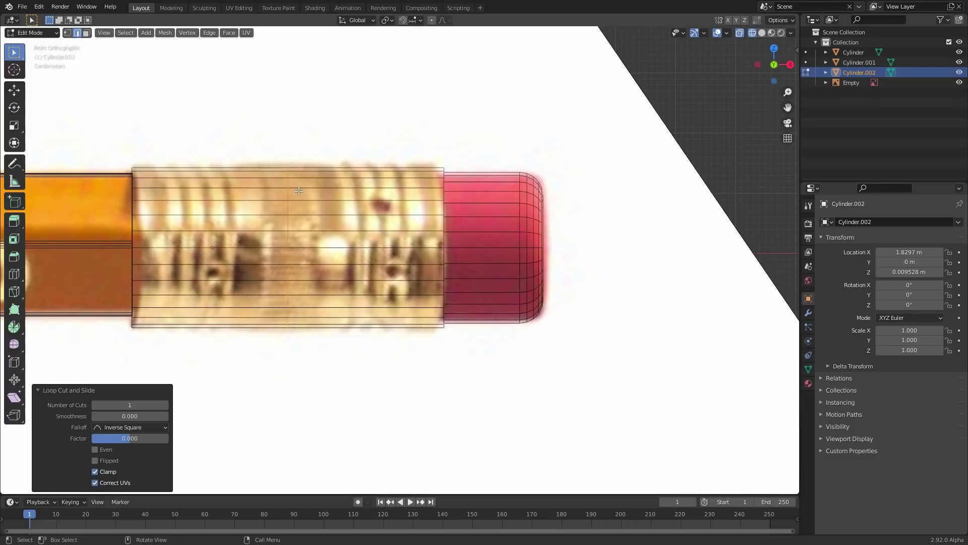
Try to split the ferrule's centre loop with a single-segment bevel about 0.186 m wide, and undo it.
key(ctrl+b)
scroll(446, 177, down, 4)
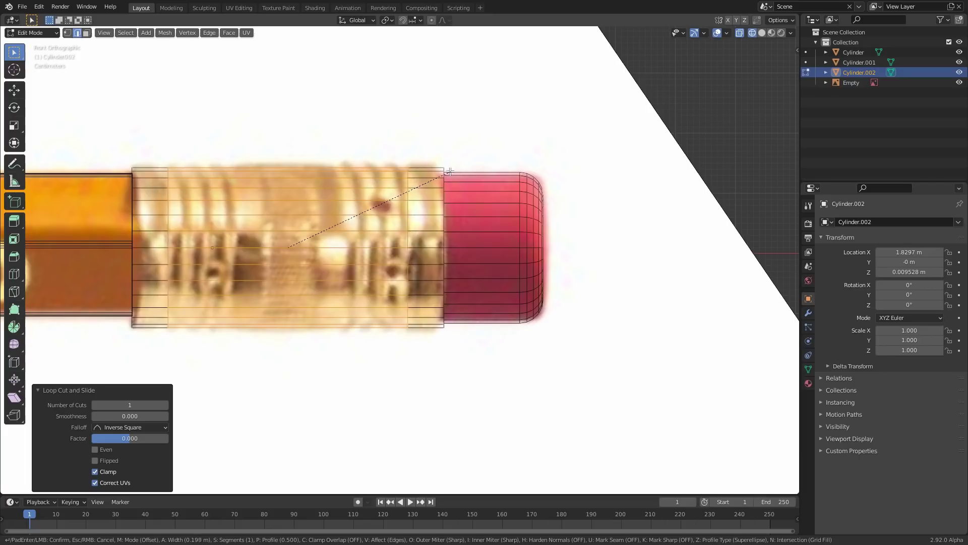
click(327, 245)
key(ctrl+z)
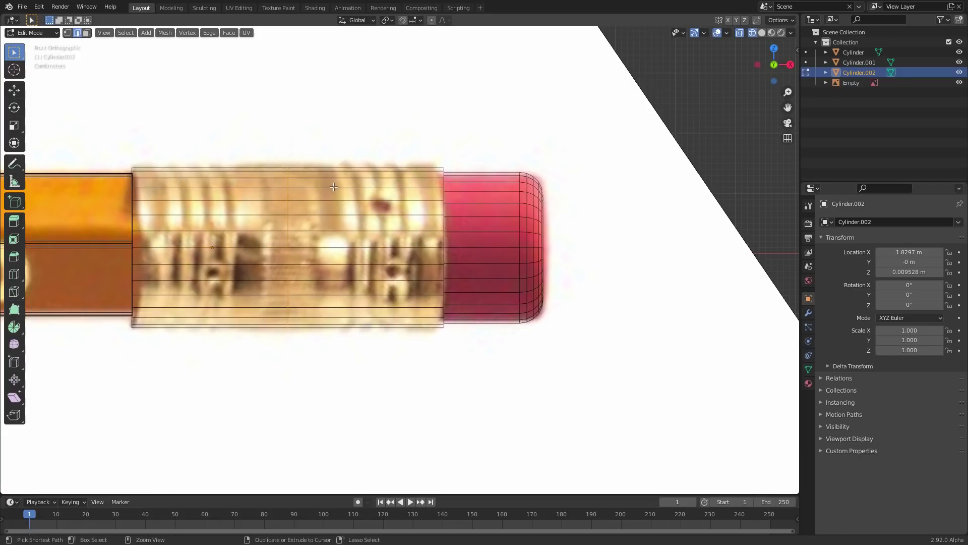
key(ctrl+b)
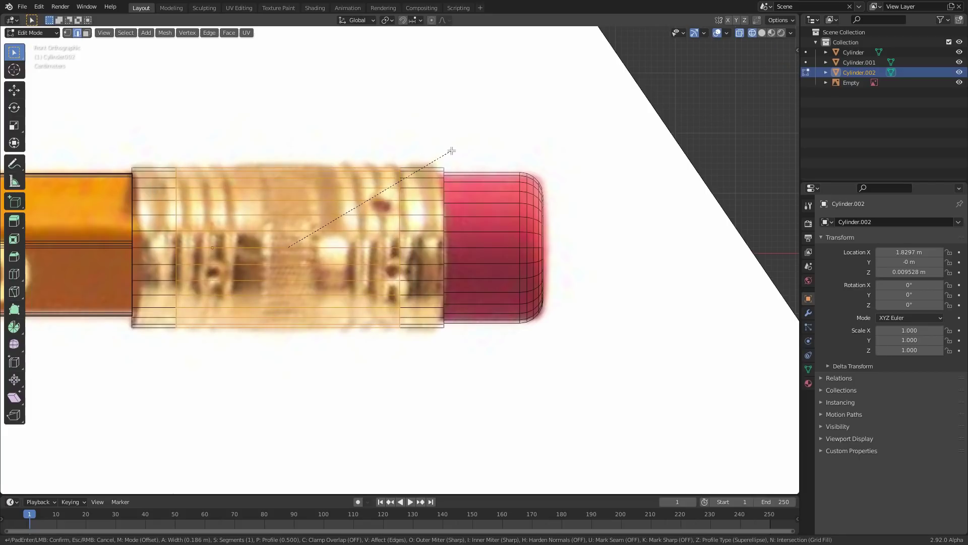
click(451, 151)
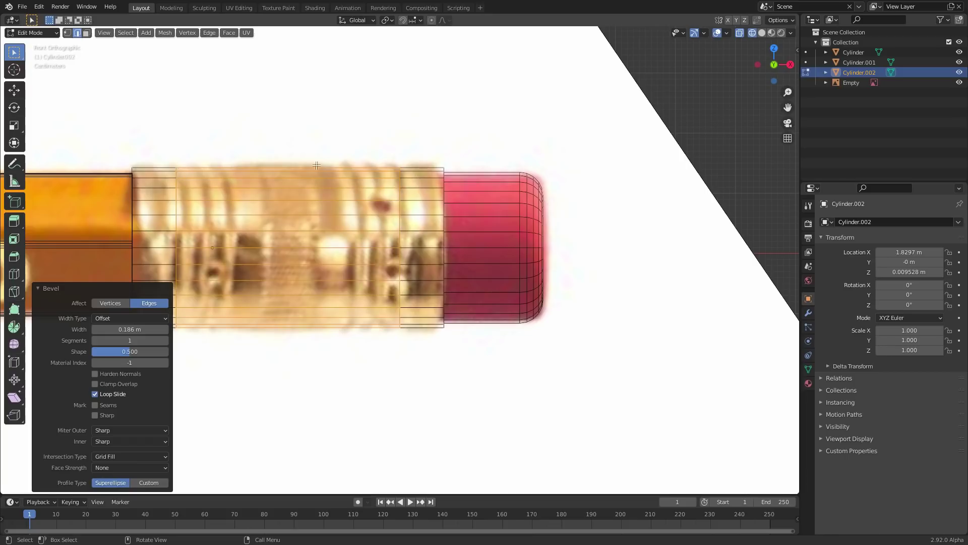
shift+middle_drag(264, 212, 311, 222)
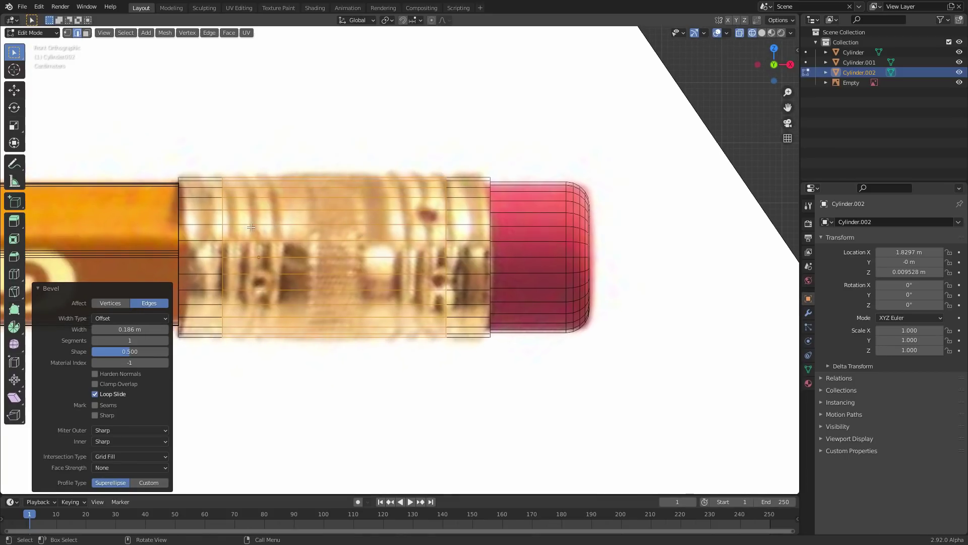
key(ctrl+z)
Bevel the ferrule's centre loop about 0.181 m wide with 1 segment, giving one loop in each grooved area.
key(ctrl+b)
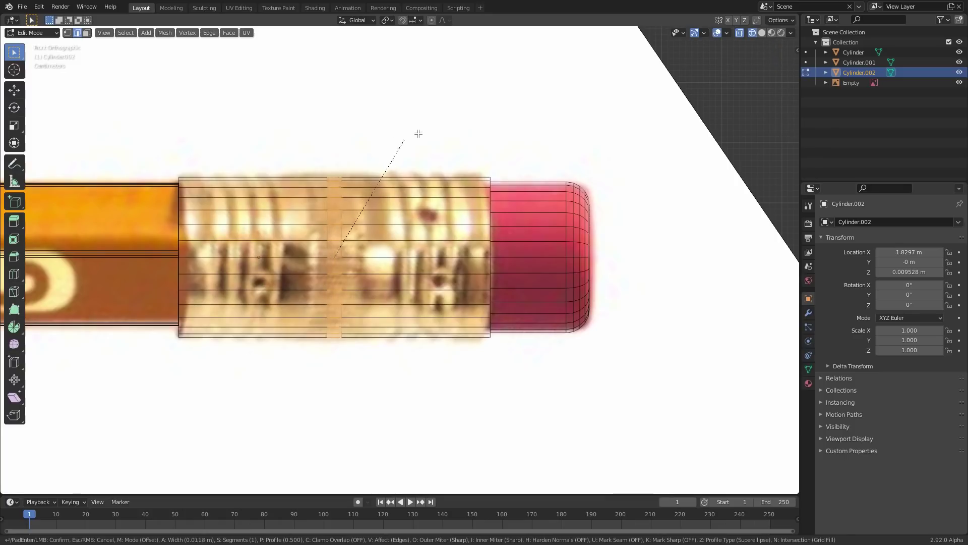
click(523, 110)
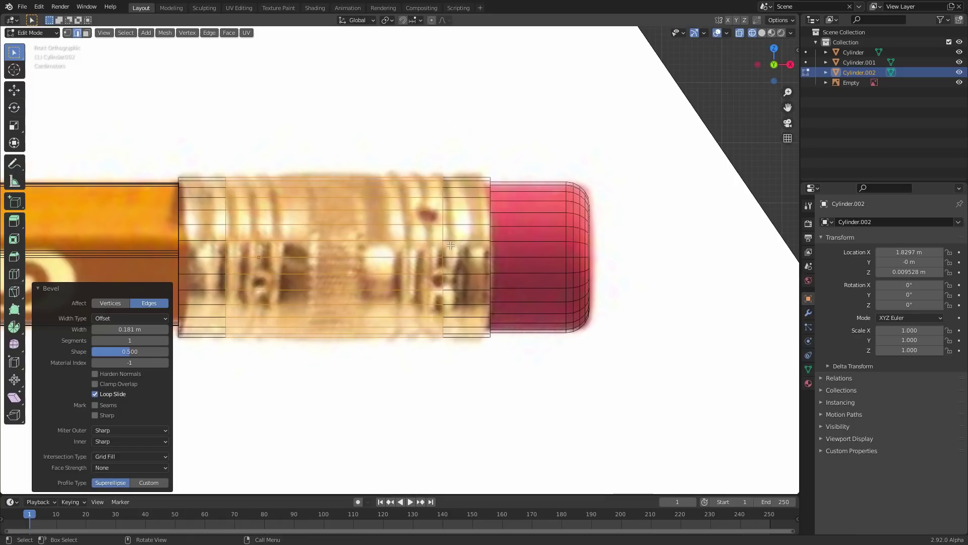
Bevel the two ferrule loops about 0.133 m wide with 9 segments and Clamp Overlap on, filling both grooved areas with loops.
key(ctrl+z)
alt+click(221, 235)
key(ctrl+b)
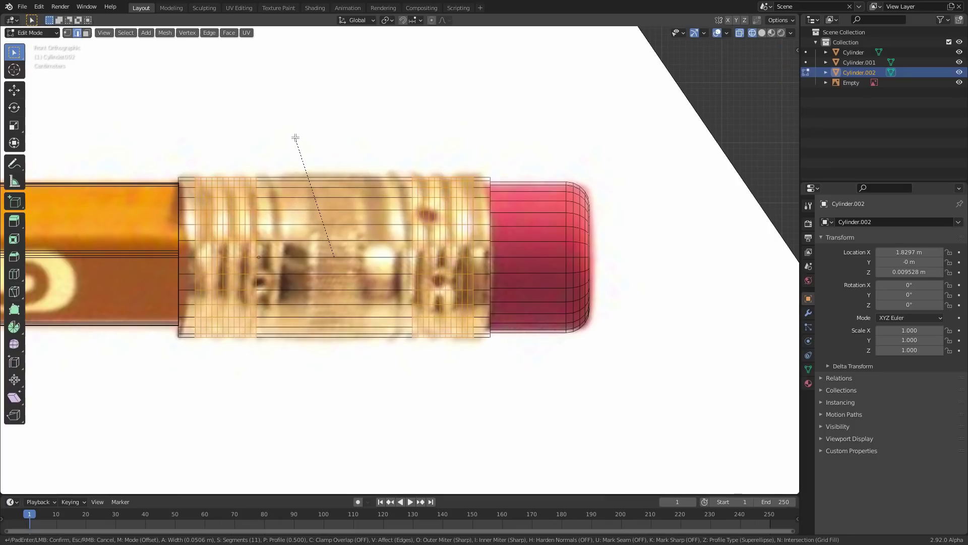
scroll(303, 128, down, 2)
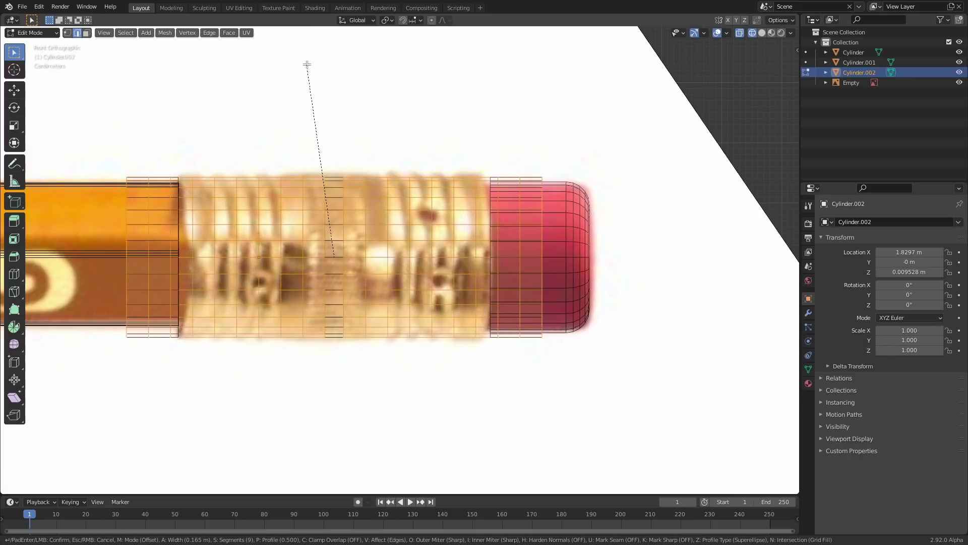
key(c)
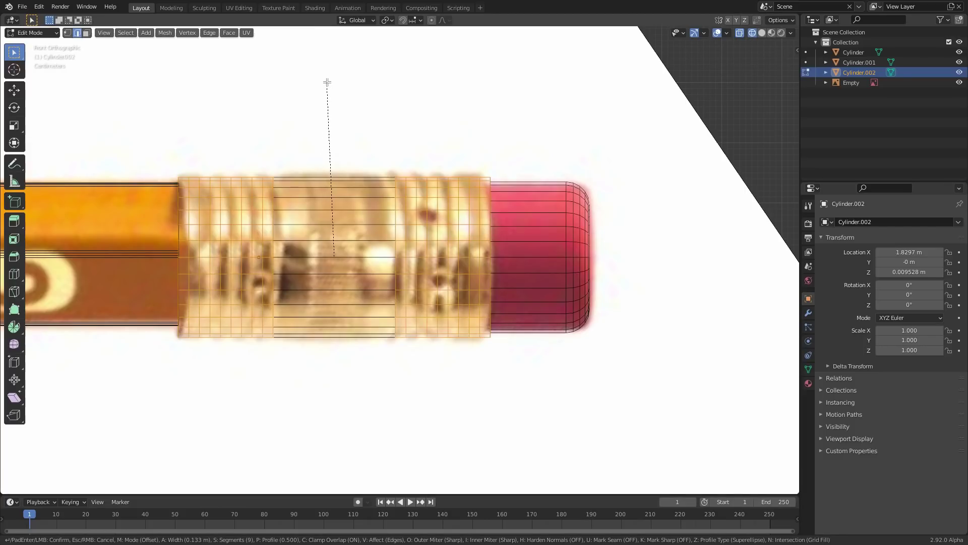
click(327, 82)
Select the whole ferrule and eraser mesh and merge its overlapping vertices by distance at 0.0001 m.
key(a)
key(F3)
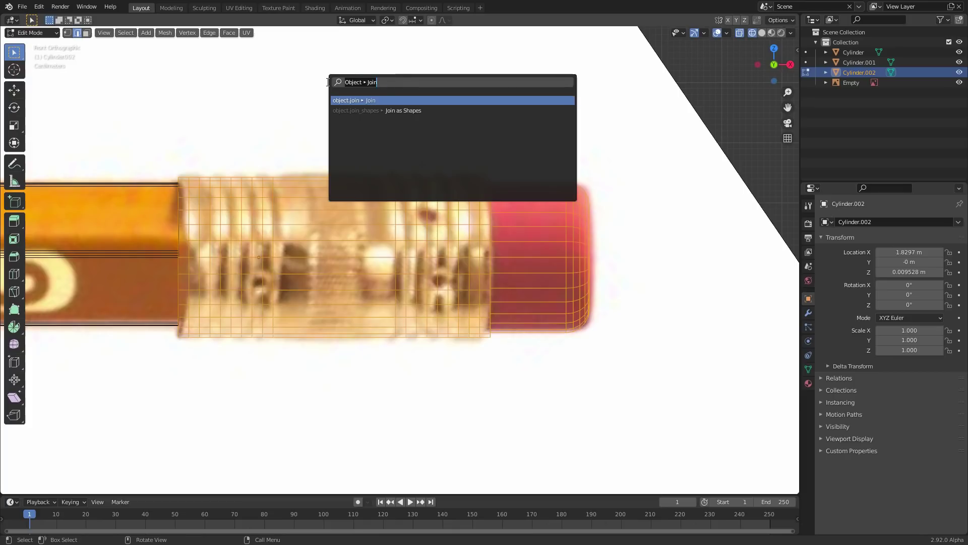
text(merge)
key(Return)
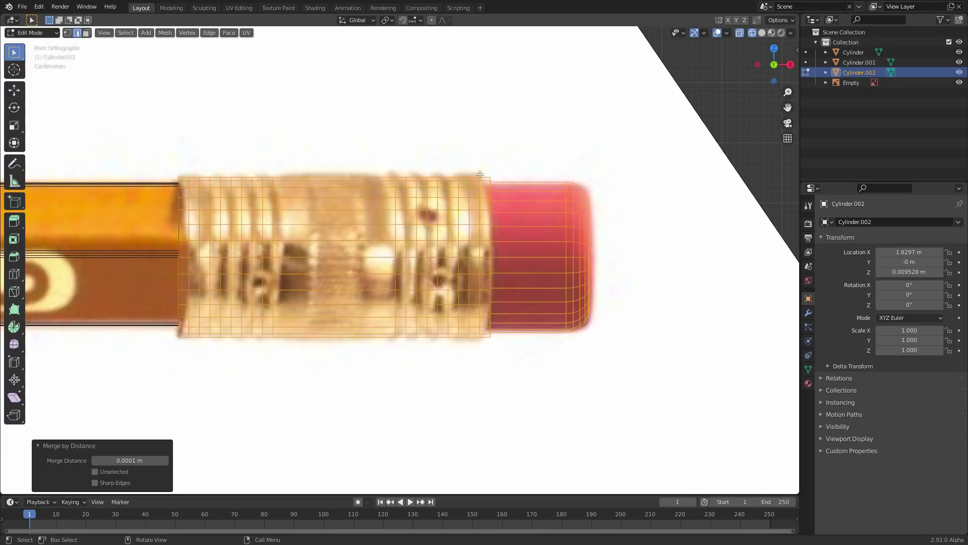
Select alternating loops in both grooved areas and scale them by about 1.113 in Y and Z only, with solid shading.
scroll(110, 254, up, 1)
scroll(110, 254, up, 2)
shift+middle_drag(173, 219, 357, 231)
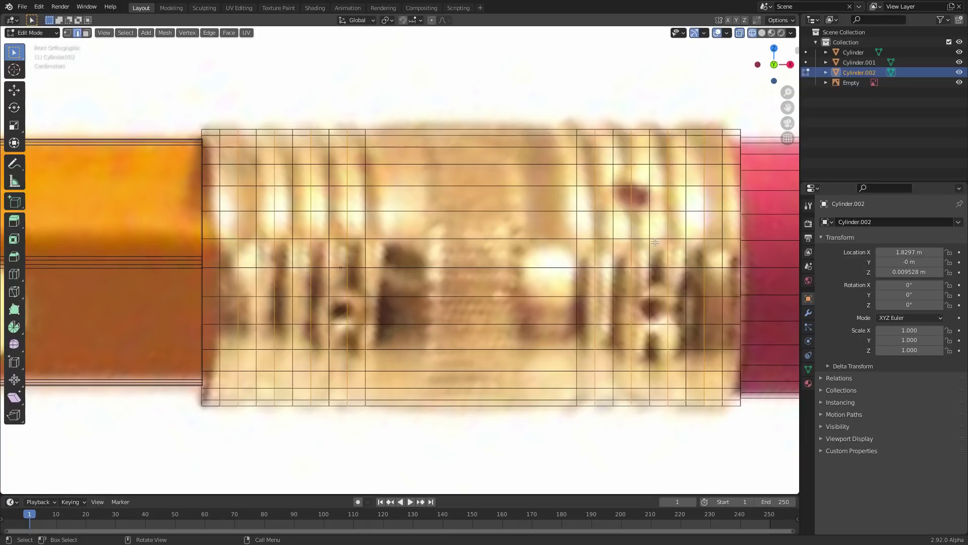
middle_drag(636, 230, 590, 126)
key(s)
key(shift+x)
click(578, 82)
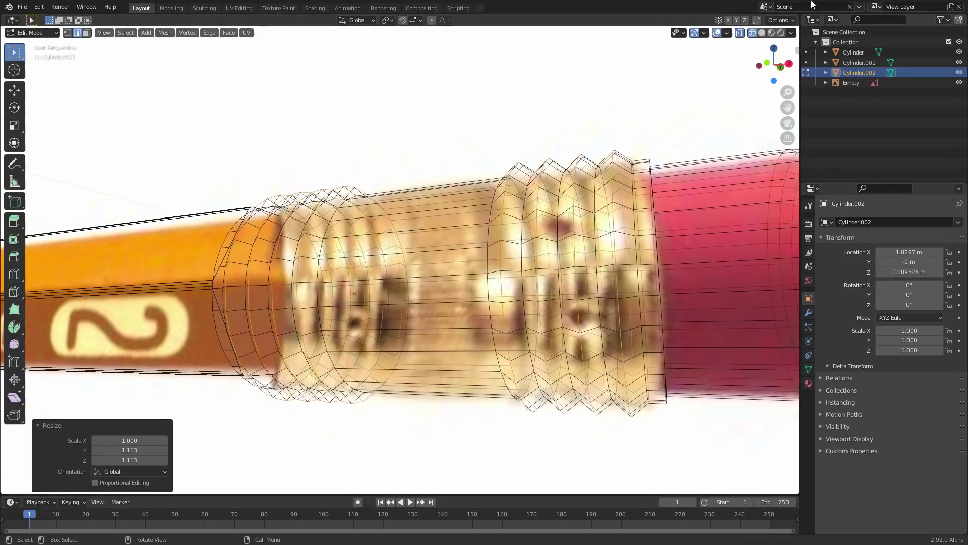
key(shift+z)
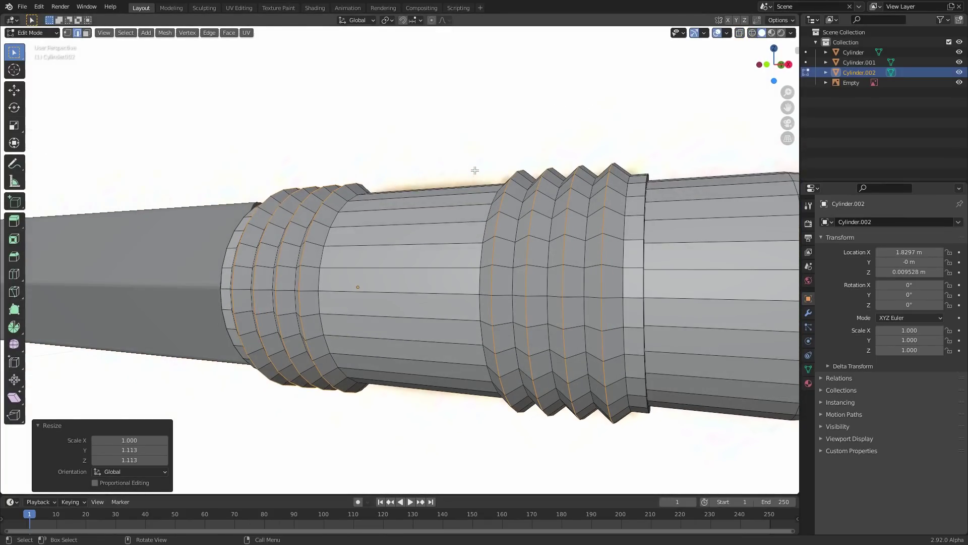
Bevel the enlarged ferrule loops to soften the sharp ridges in both grooved areas.
key(ctrl+b)
scroll(492, 111, up, 8)
scroll(490, 99, down, 6)
click(491, 97)
Merge all vertices of the ferrule and eraser mesh by distance at 0.0001 m and leave Edit Mode.
key(a)
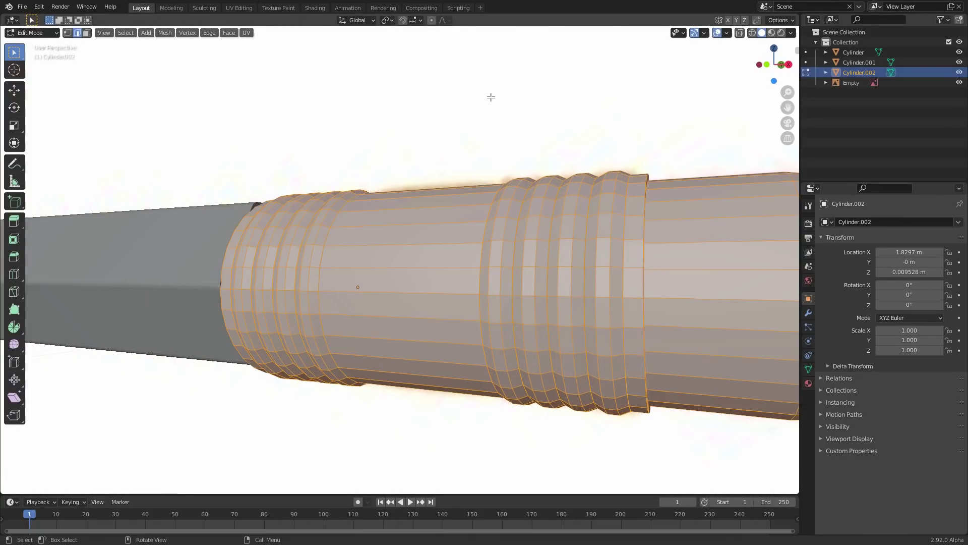
key(F3)
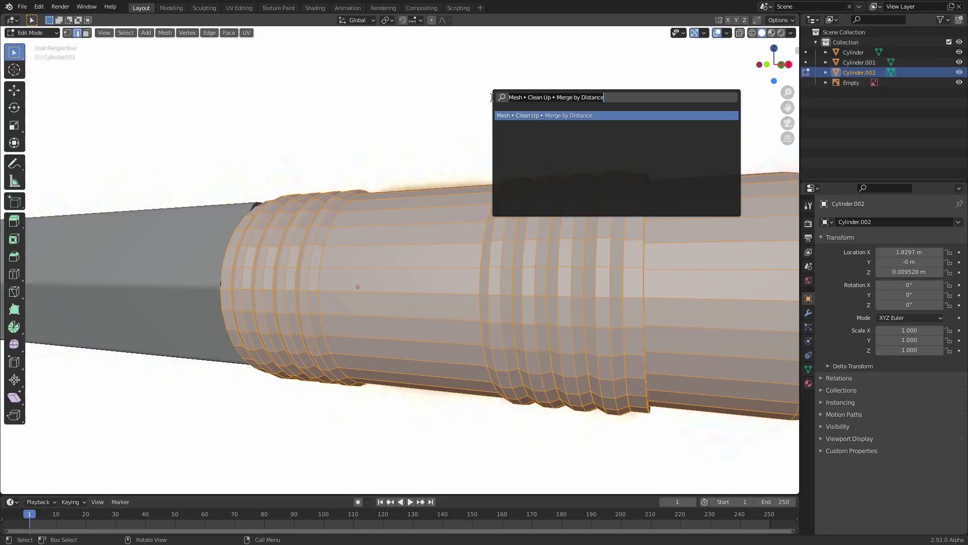
key(Return)
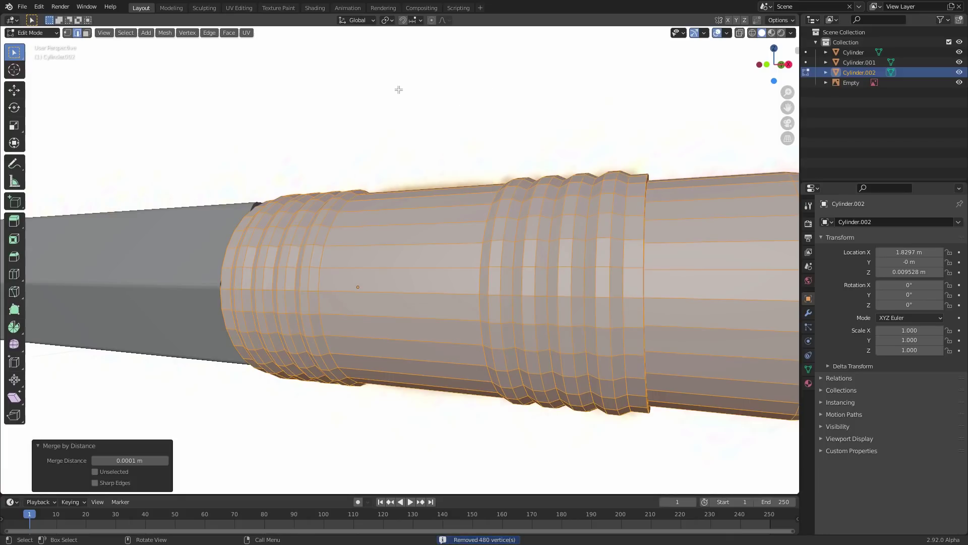
key(Tab)
Examine the whole pencil model, selecting the body, the ferrule end and the sharpened tip in turn.
middle_drag(317, 181, 364, 193)
scroll(348, 196, down, 5)
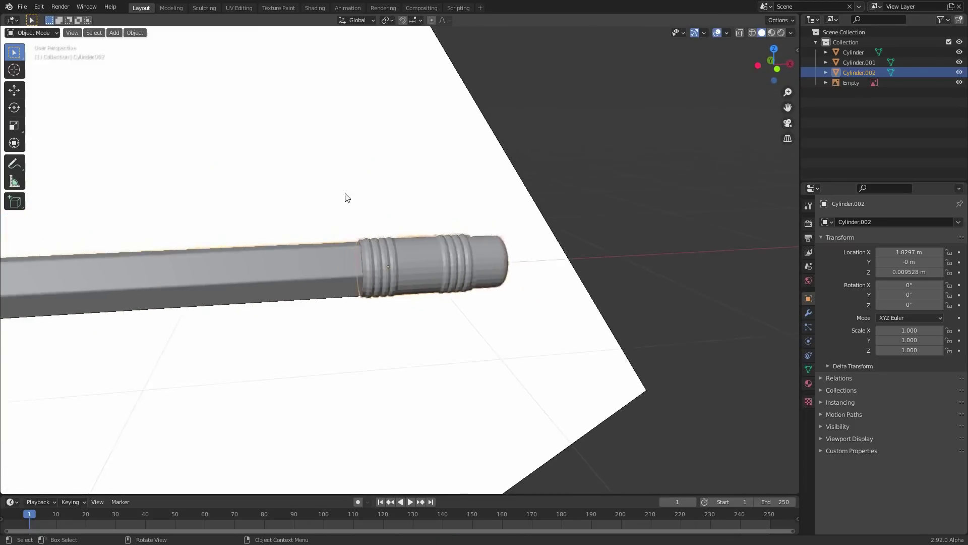
scroll(303, 232, down, 5)
click(270, 270)
scroll(396, 252, up, 5)
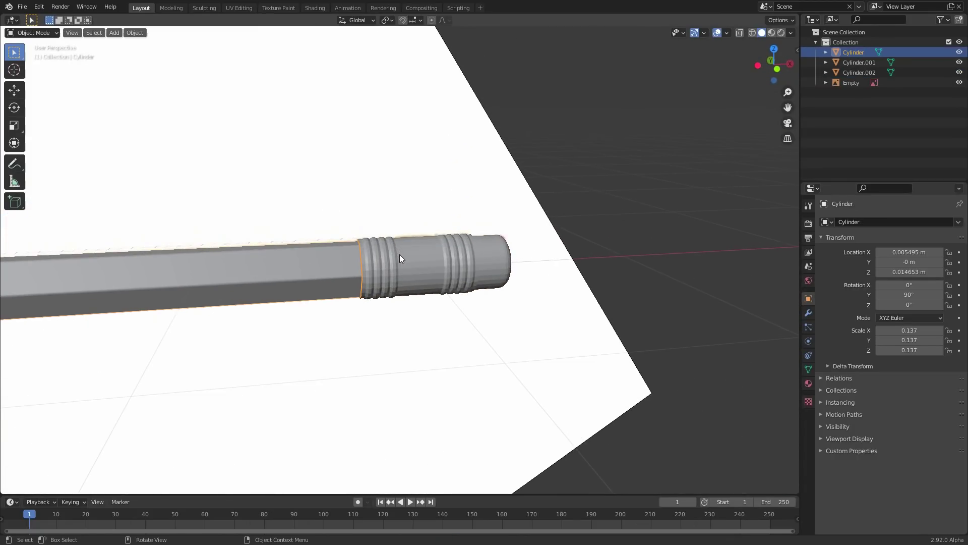
click(400, 257)
scroll(371, 247, down, 6)
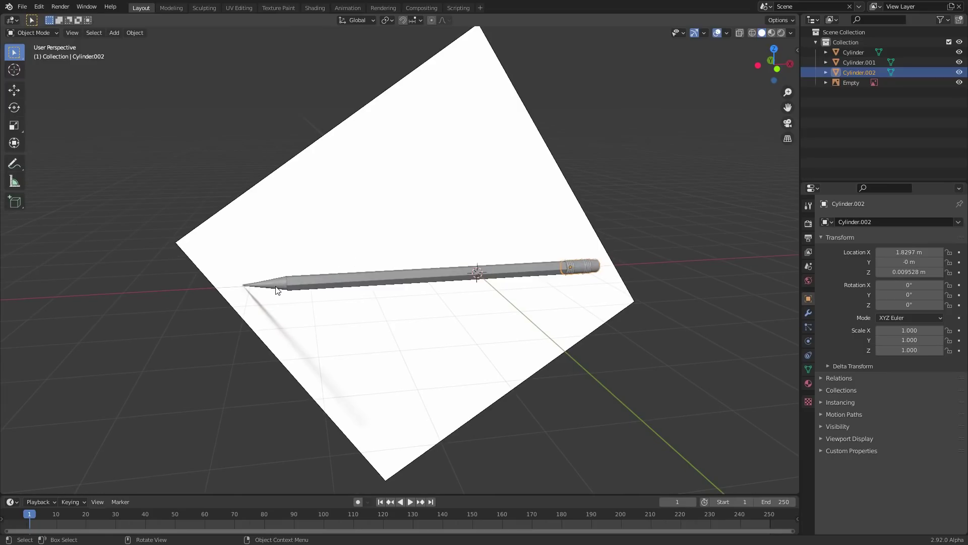
click(276, 290)
scroll(339, 278, up, 5)
scroll(307, 206, down, 5)
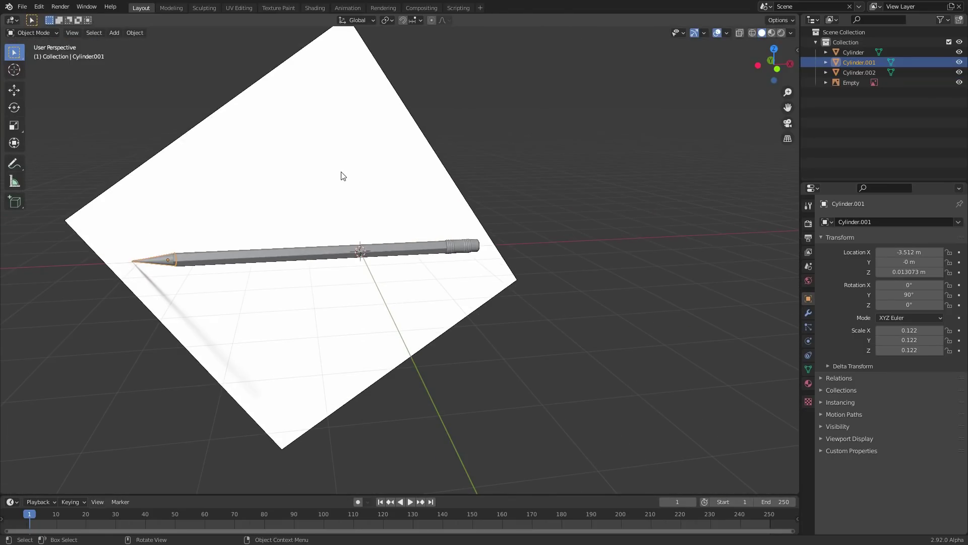
Move the reference image up about 1.52 m along Z, clear of the pencil model.
click(340, 171)
key(g)
key(z)
click(324, 92)
scroll(422, 226, up, 6)
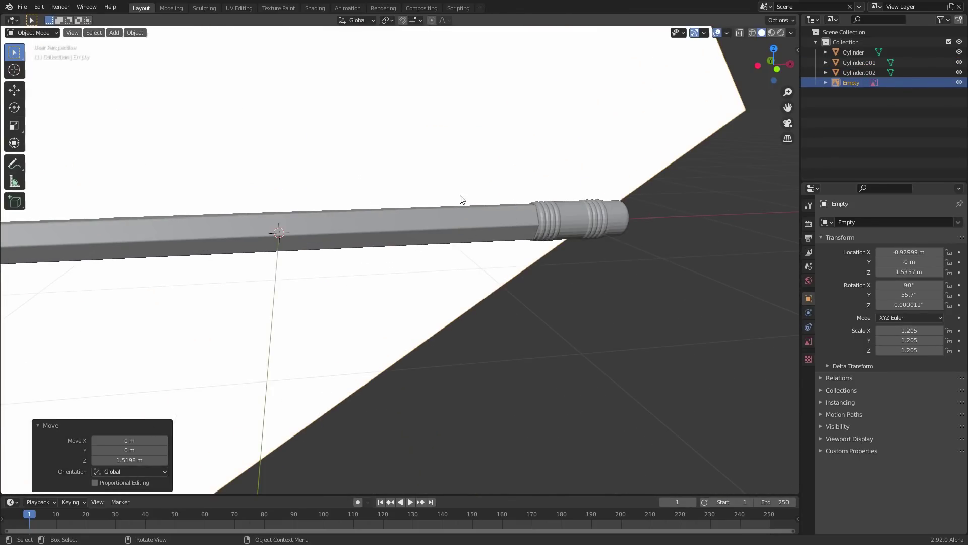
Save the file on the Desktop as pencilisavailableonpatreon.blend.
key(ctrl+s)
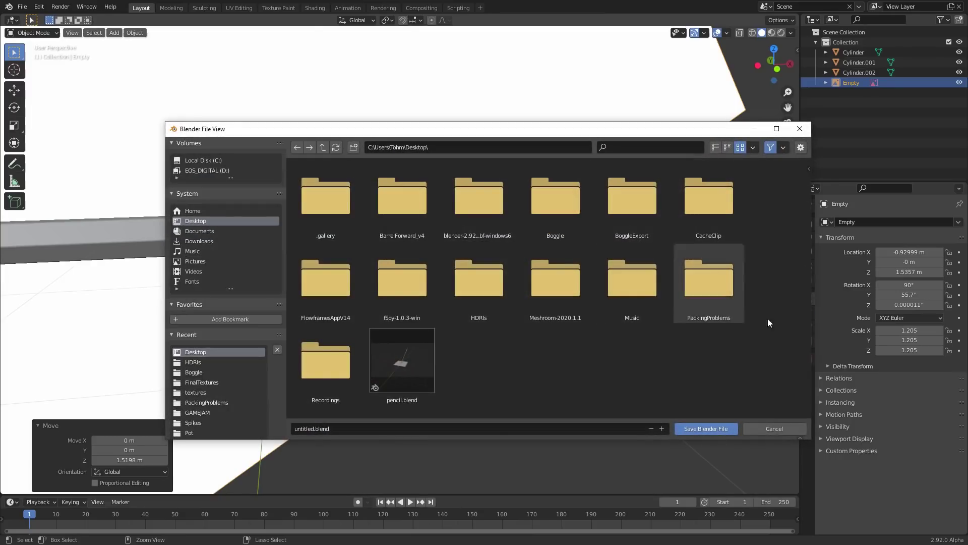
click(302, 430)
text(pencilisavailableonpatreon)
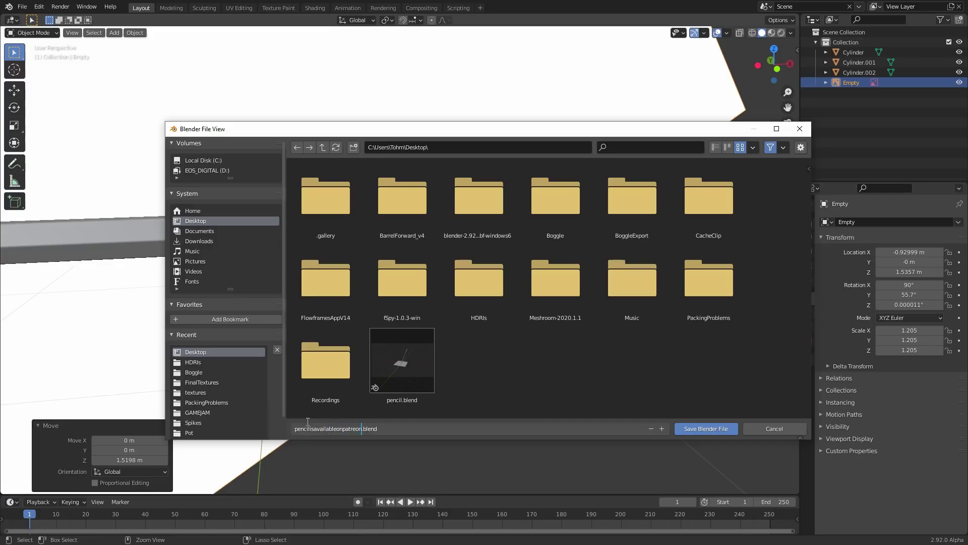
key(Return)
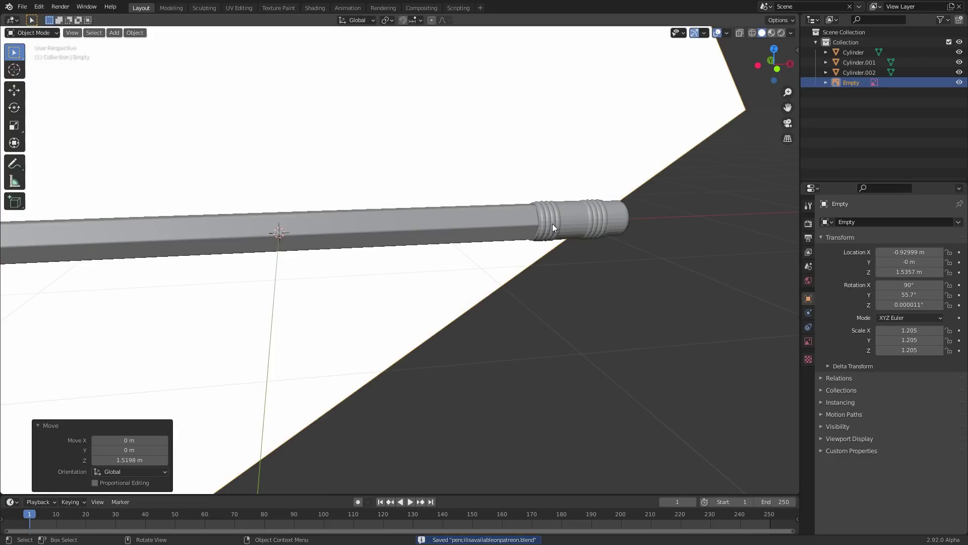
Select the ferrule with eraser, the body and the sharpened tip, and join them into one object.
scroll(552, 223, down, 5)
shift+middle_drag(526, 255, 534, 291)
scroll(534, 291, up, 4)
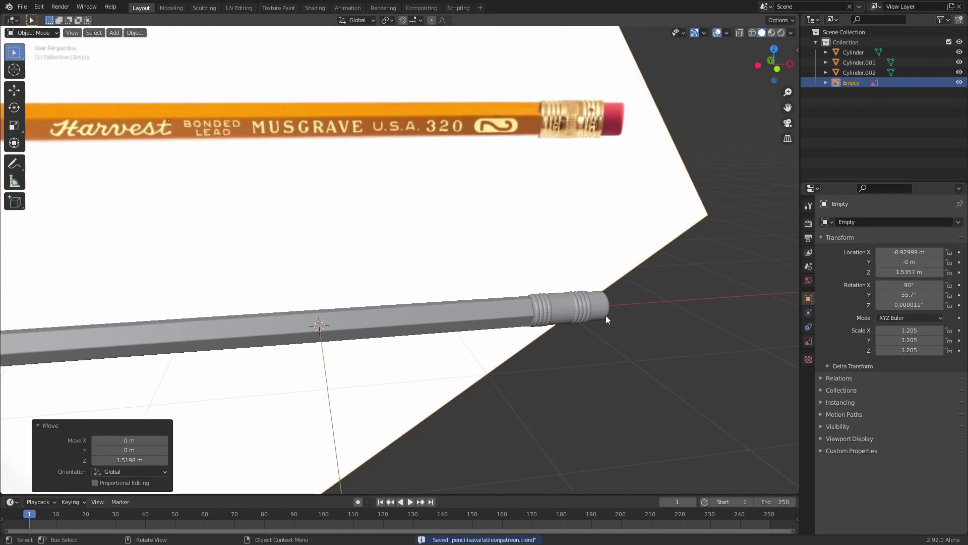
click(597, 313)
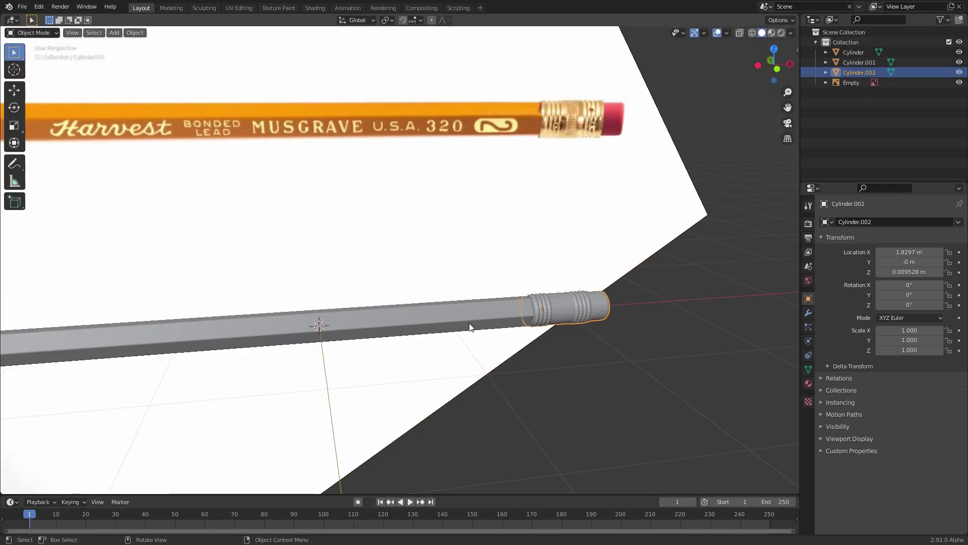
shift+click(459, 318)
scroll(459, 318, down, 5)
shift+middle_drag(233, 323, 409, 351)
shift+click(351, 322)
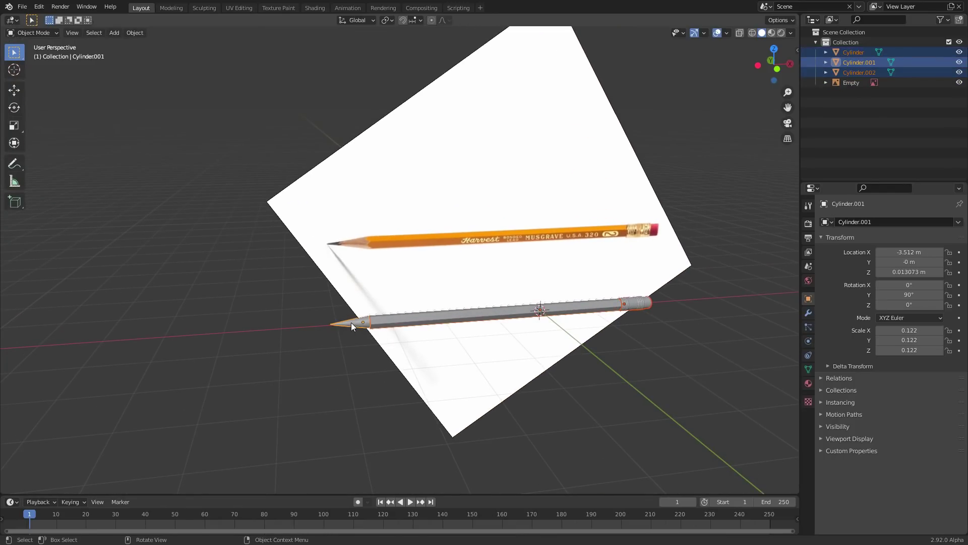
scroll(351, 322, up, 3)
key(F3)
text(join)
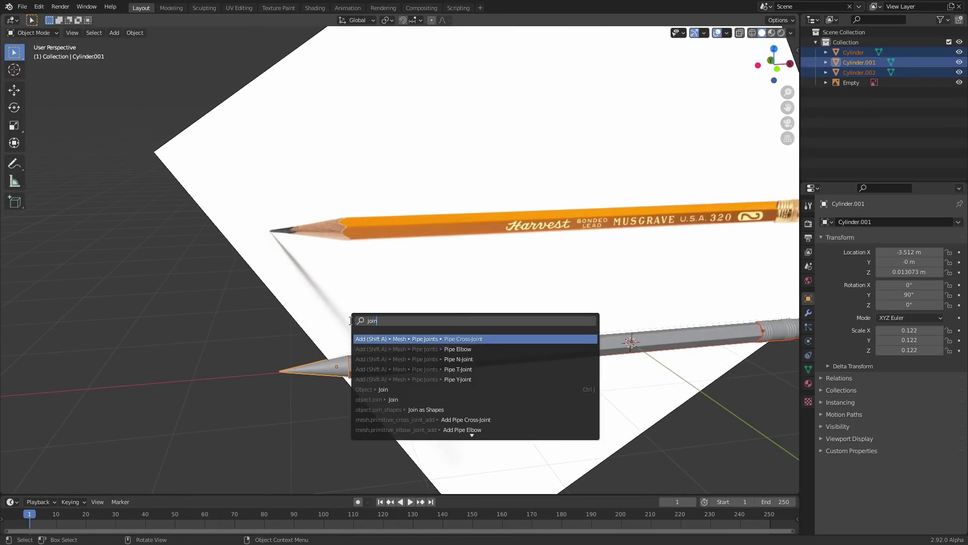
key(Down)
key(Down)
key(Down)
key(Down)
key(Down)
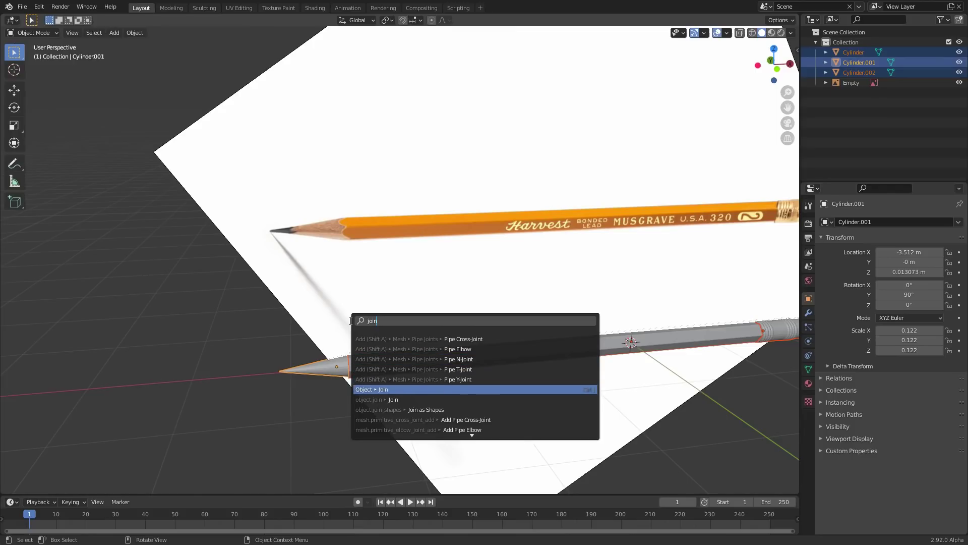
key(Return)
Shade the joined pencil smooth and enable Auto Smooth for its normals.
scroll(352, 324, down, 3)
mouse_move(348, 319)
middle_down()
mouse_move(440, 318)
mouse_move(437, 329)
middle_up()
scroll(437, 329, up, 4)
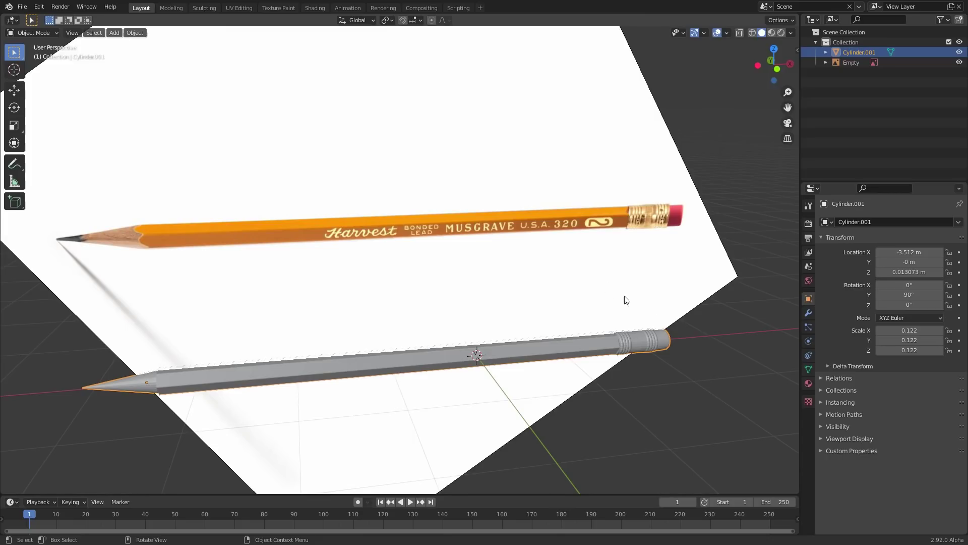
right_click(634, 332)
click(598, 338)
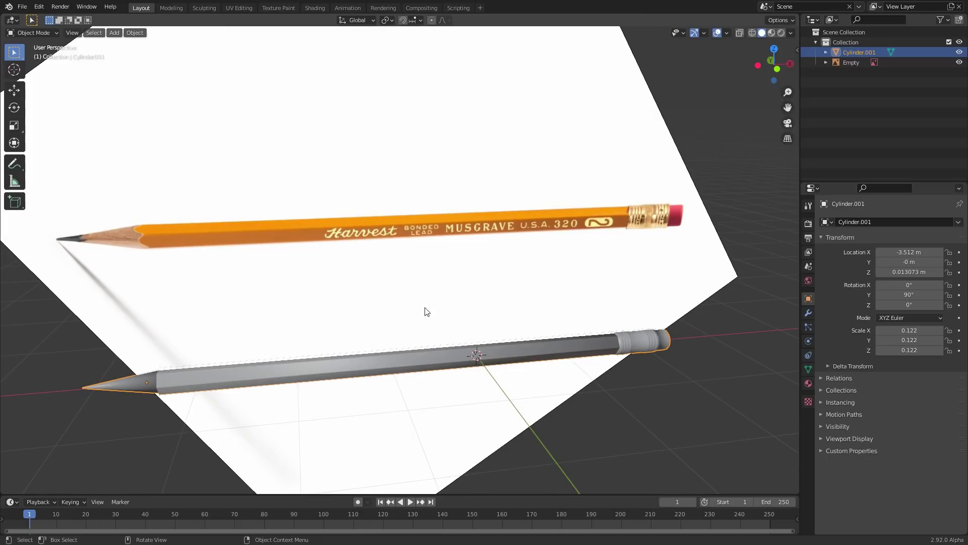
click(808, 369)
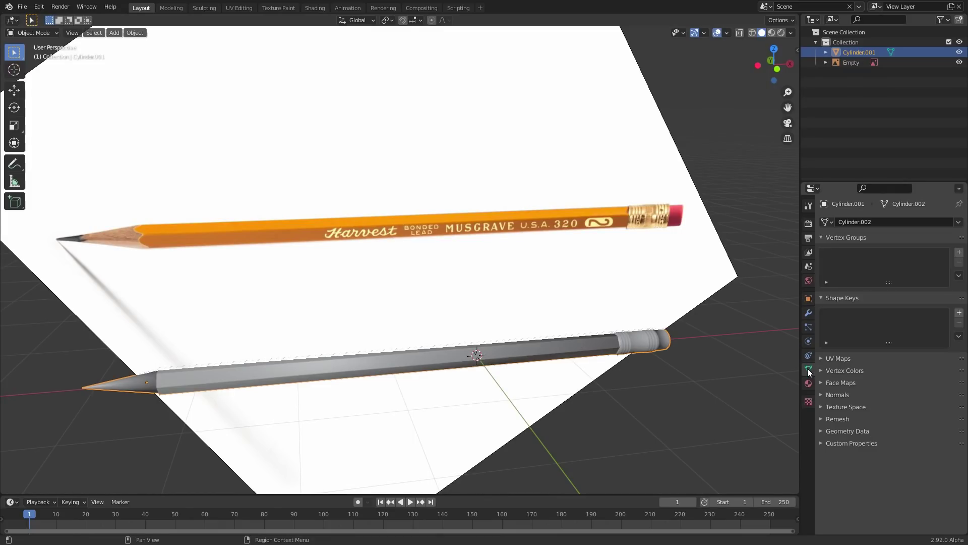
click(879, 410)
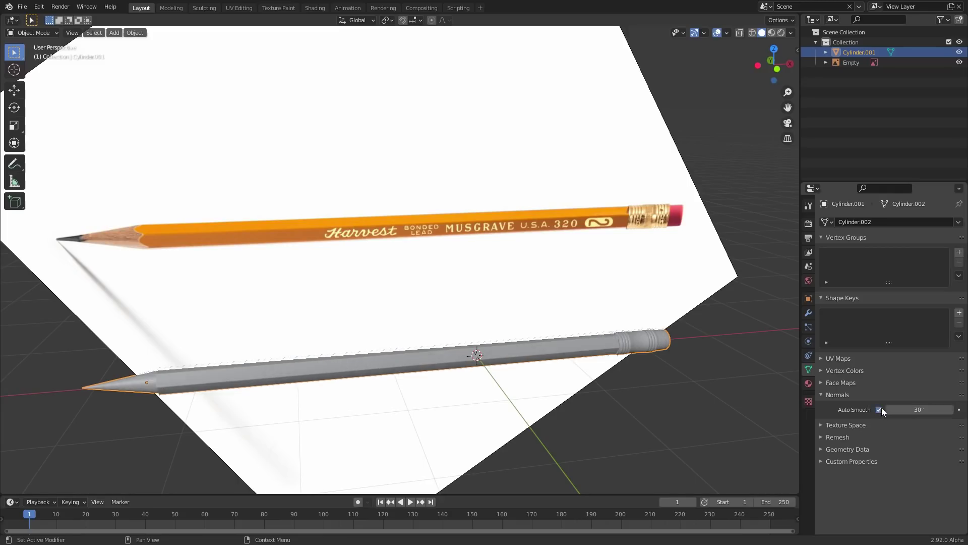
Try Auto Smooth angles of 15°, 25°, 30° and 39° while checking the shading of the ferrule grooves.
scroll(499, 342, up, 5)
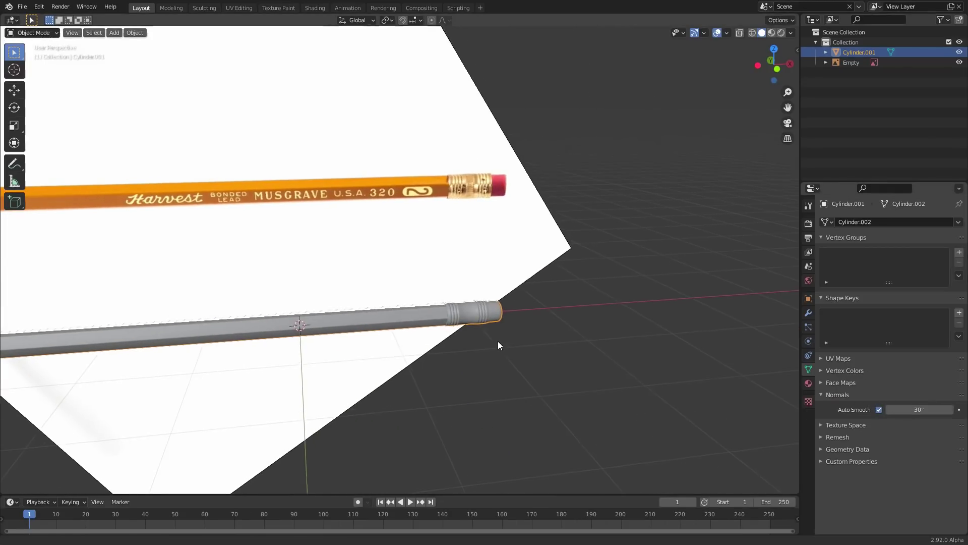
click(909, 409)
key(Return)
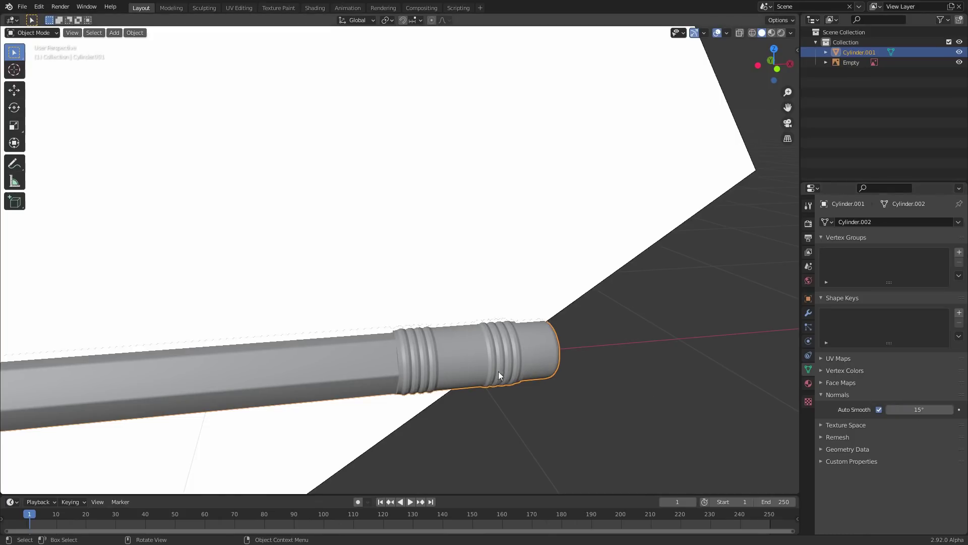
scroll(479, 335, up, 4)
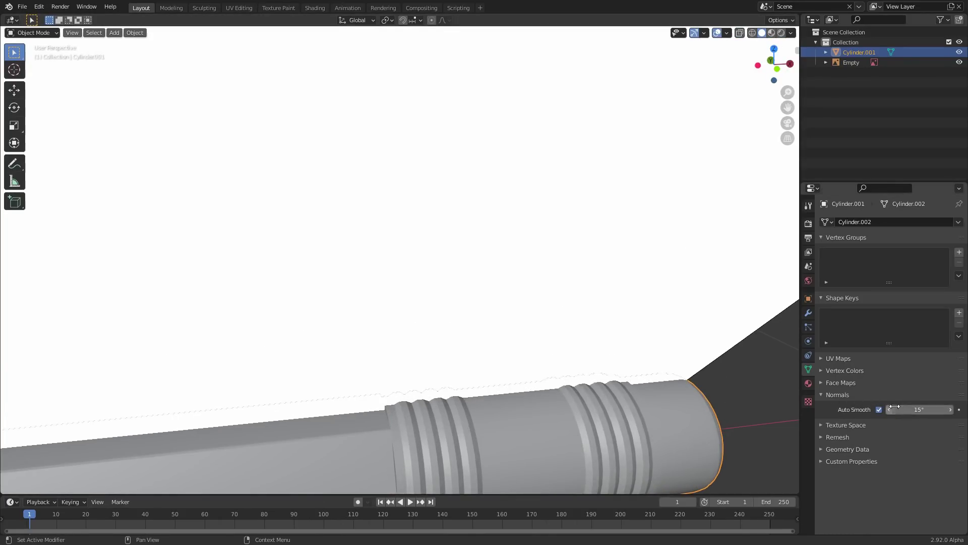
click(908, 409)
text(2)
text(5d)
double_click(905, 410)
text(30)
key(Return)
click(901, 408)
text(39)
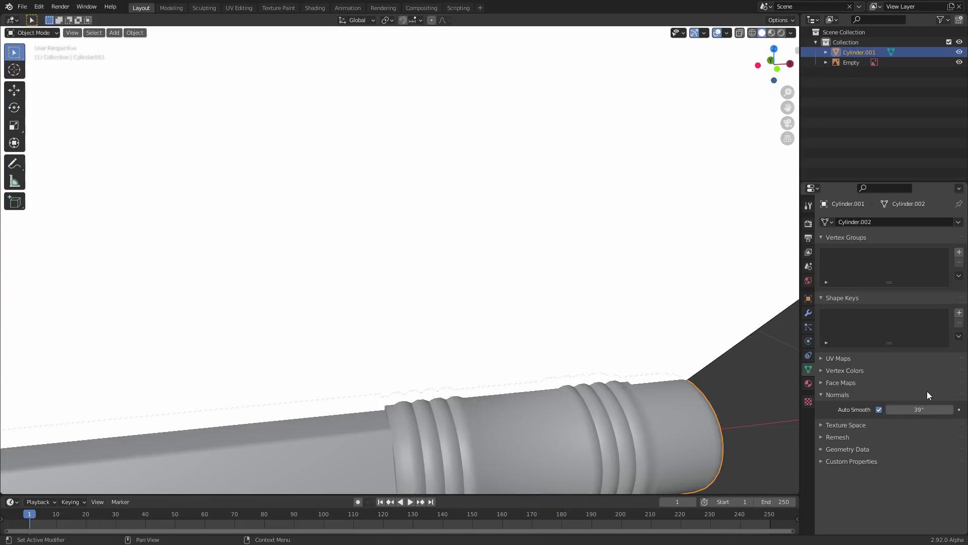
Set the pencil's Auto Smooth angle to 30° and check the shading of the whole model.
scroll(403, 333, down, 5)
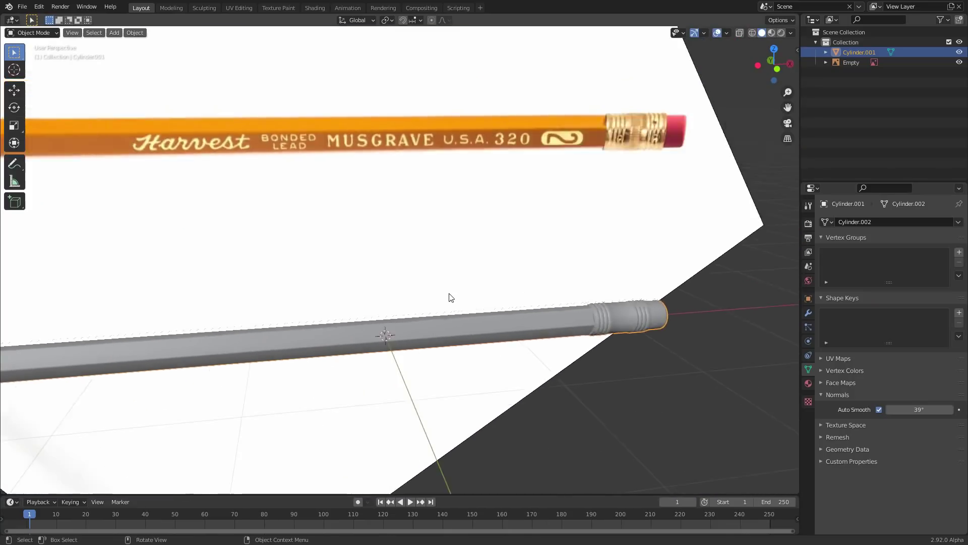
scroll(451, 298, down, 4)
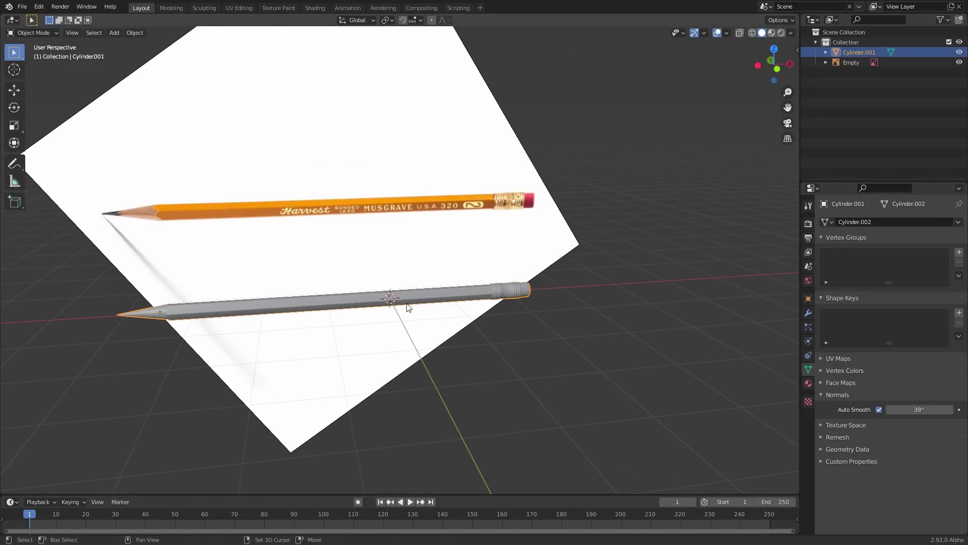
scroll(435, 307, up, 3)
click(917, 409)
text(39d)
mouse_move(482, 312)
middle_down()
mouse_move(435, 316)
mouse_move(446, 315)
middle_up()
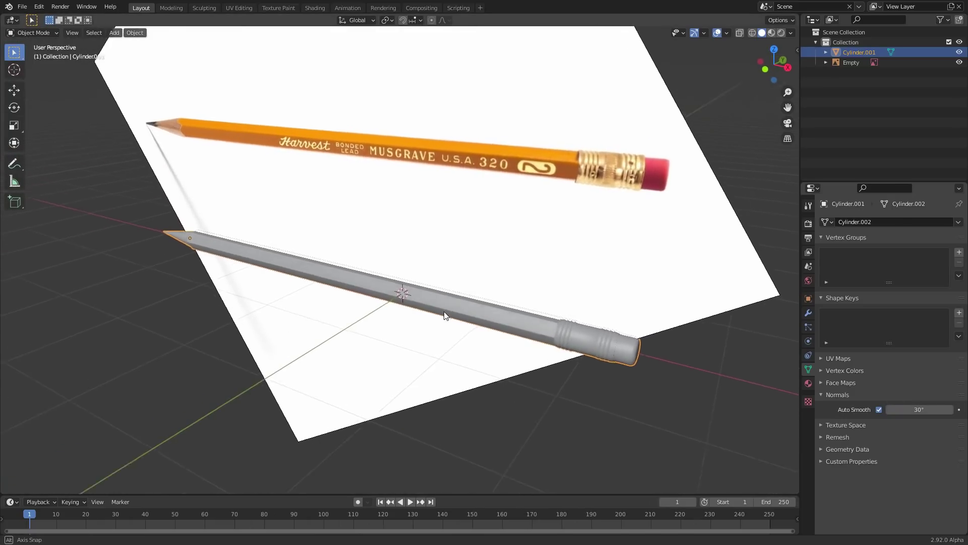
Open the Shading workspace, save the file, and show the scene in rendered viewport shading.
click(312, 7)
scroll(528, 164, up, 2)
key(ctrl+s)
click(782, 32)
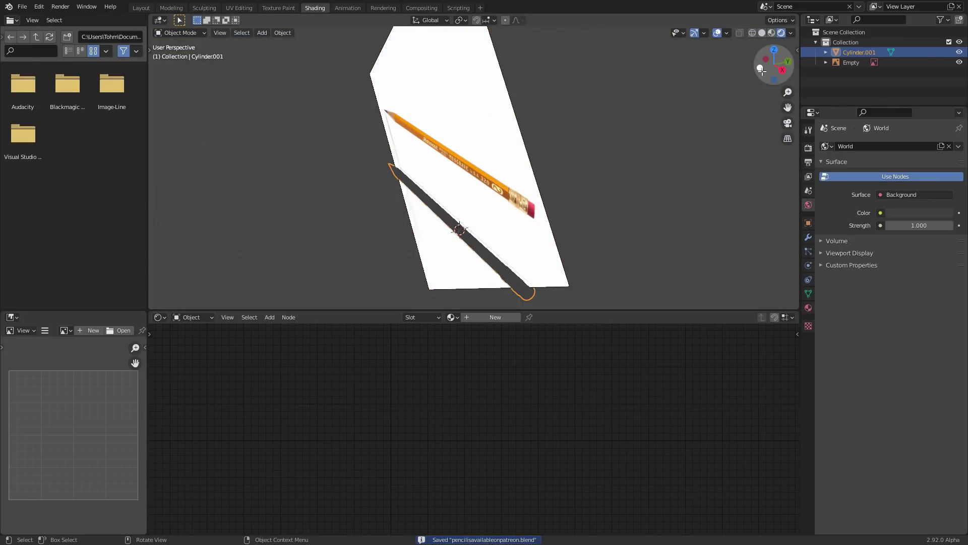
Set the render engine to Cycles with GPU Compute as the device.
click(760, 68)
scroll(432, 168, down, 5)
scroll(444, 169, up, 5)
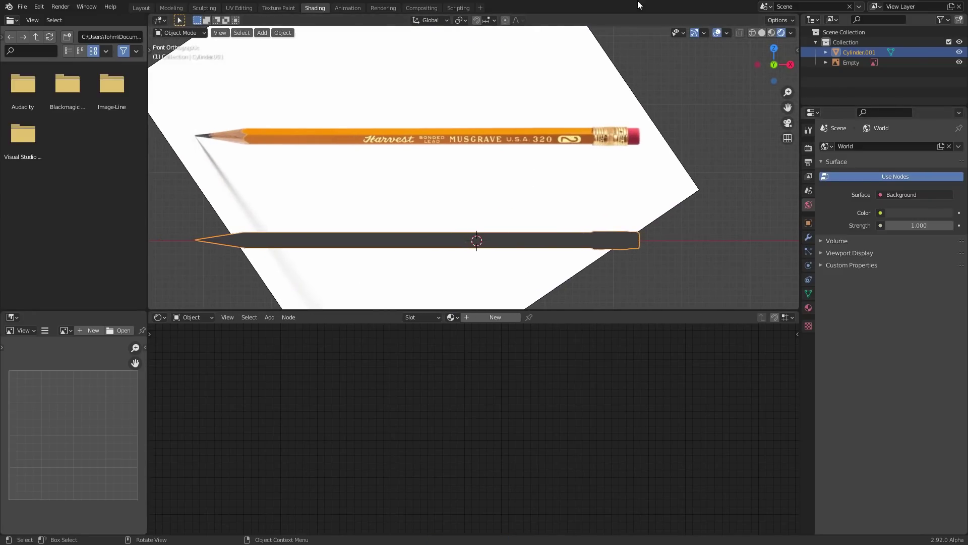
click(809, 148)
click(907, 147)
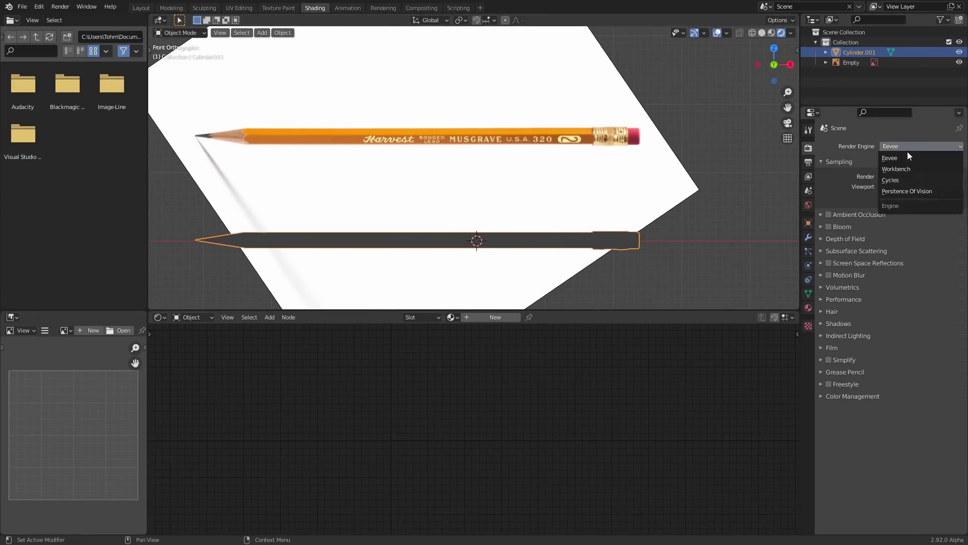
click(901, 183)
click(897, 171)
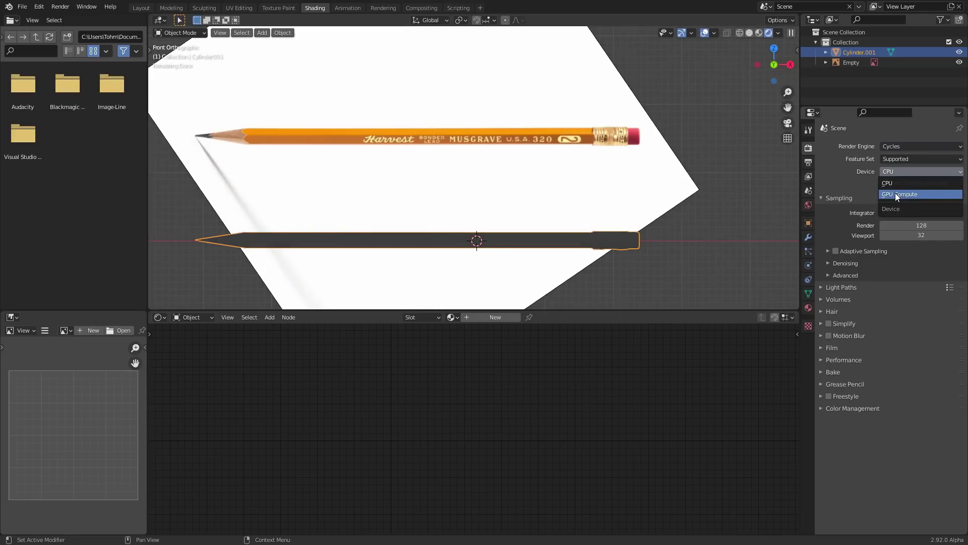
click(895, 193)
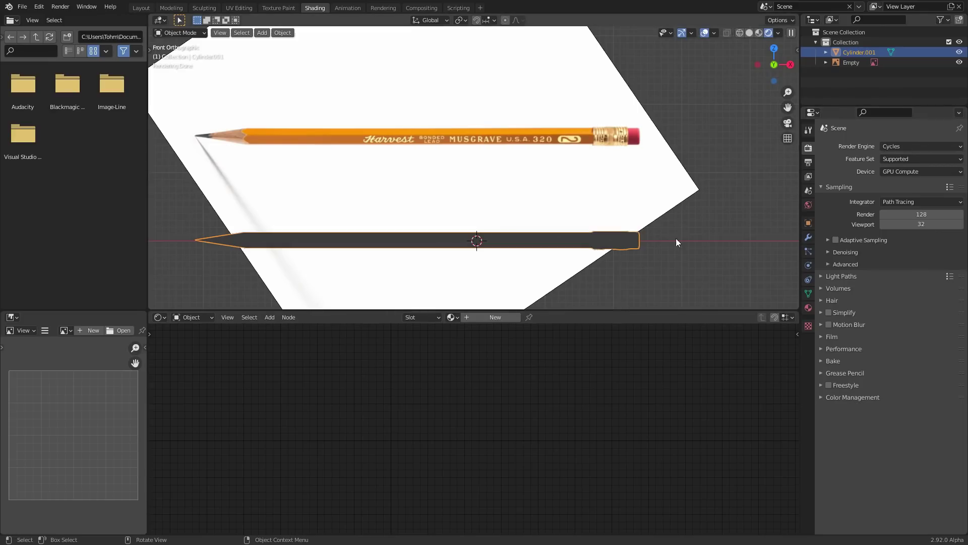
Use an Environment Texture as the world color and load leadenhall_market_2k.hdr from the HDRIs folder.
click(808, 206)
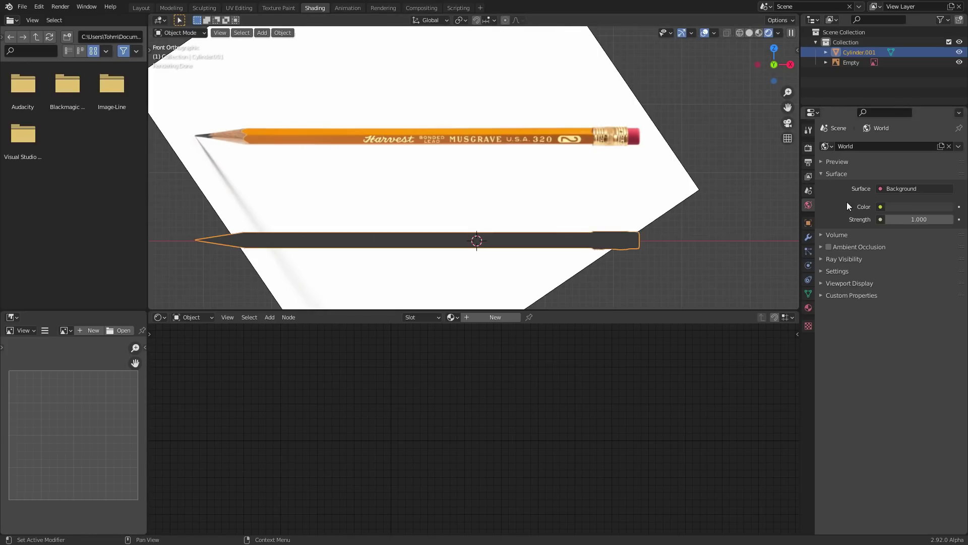
click(880, 207)
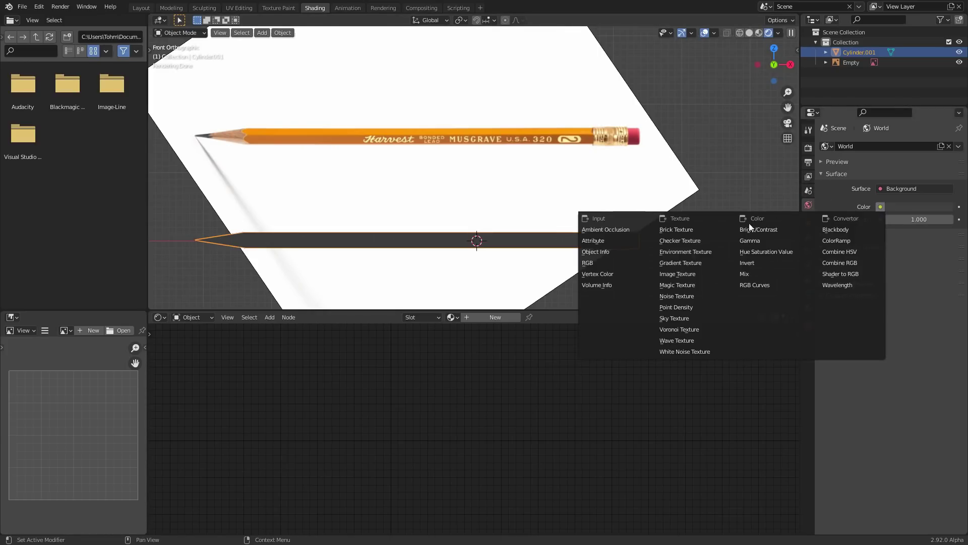
click(685, 252)
click(930, 220)
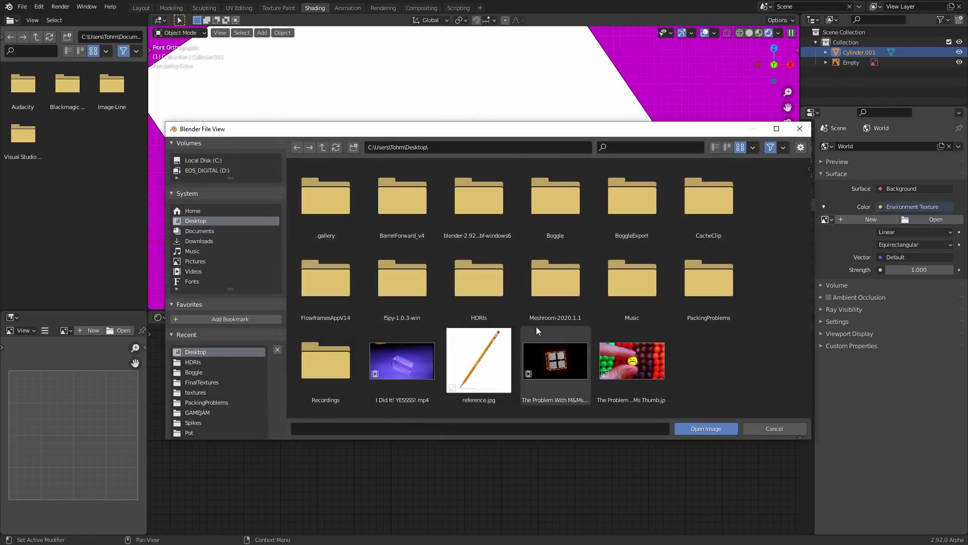
click(186, 363)
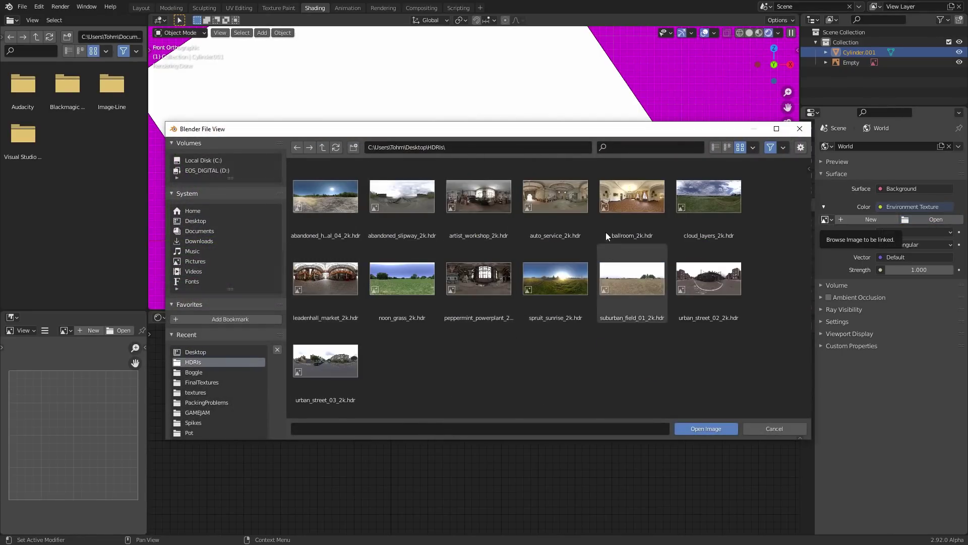
double_click(304, 298)
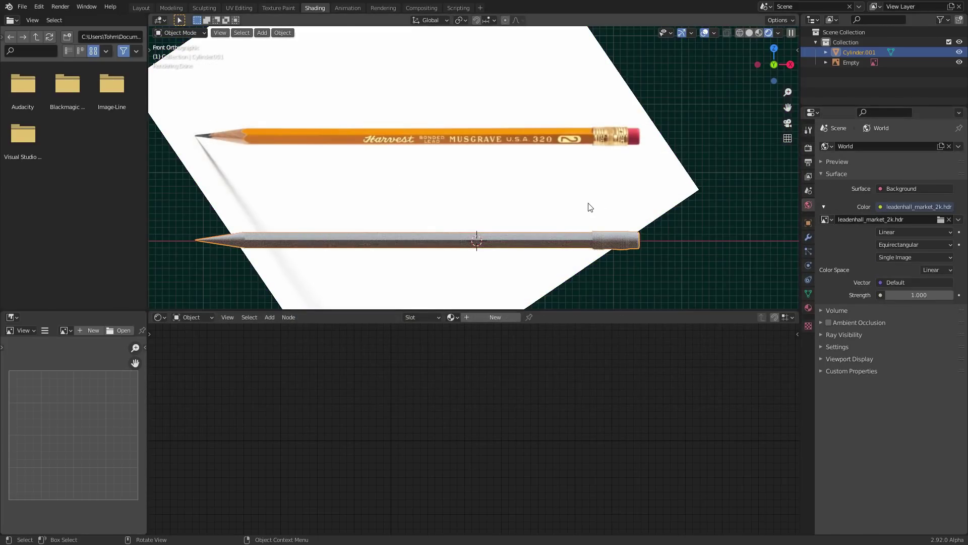
Make the rendered background transparent in the Film settings so the HDRI is hidden.
middle_drag(589, 206, 773, 122)
click(809, 147)
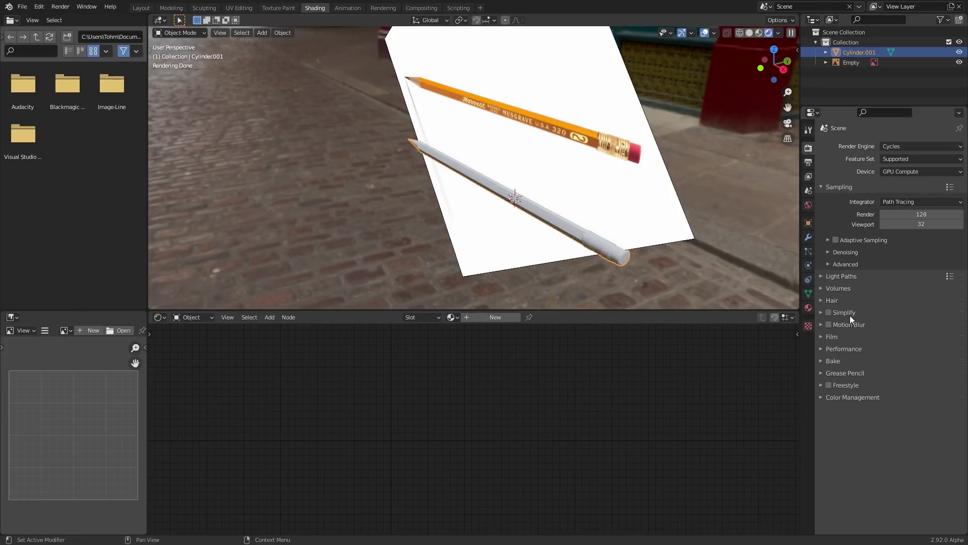
click(831, 338)
click(836, 408)
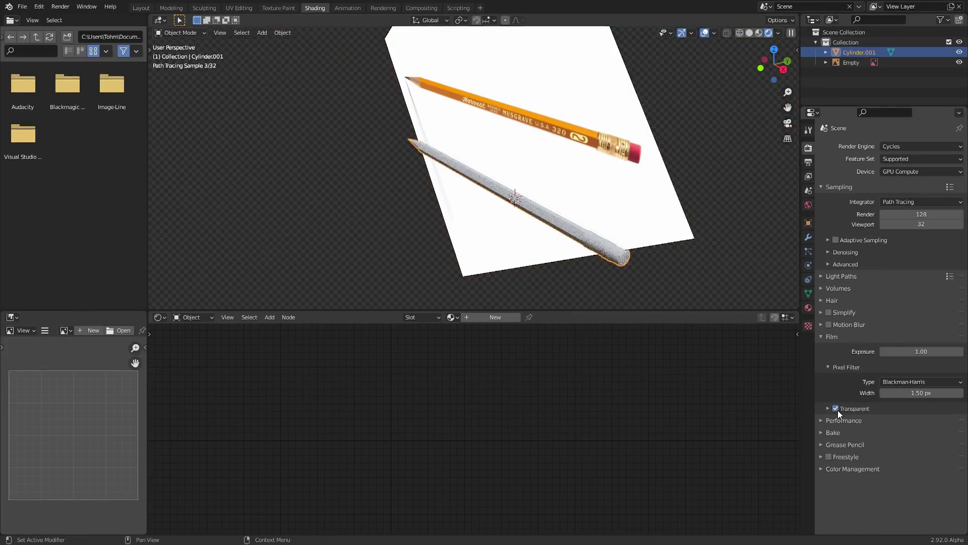
click(832, 337)
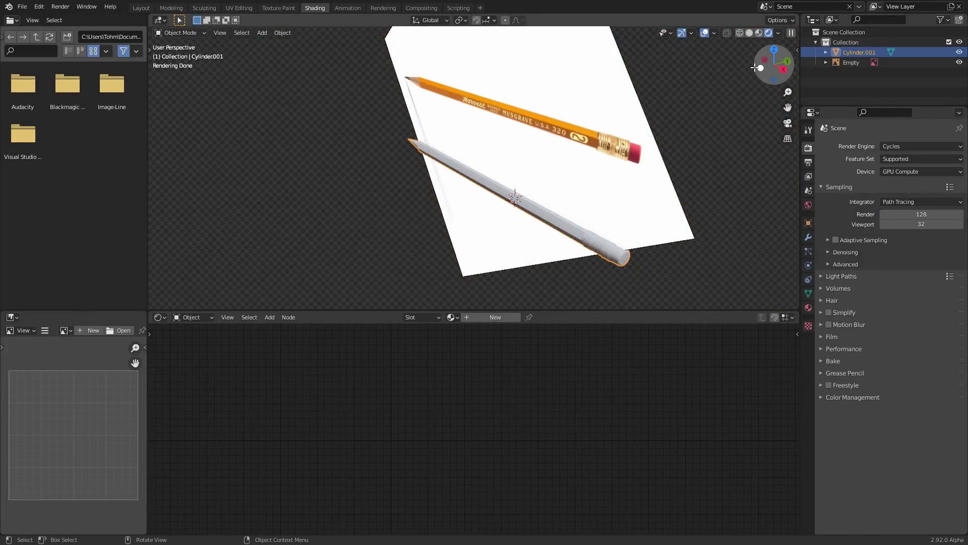
View the model from the front, create a new material for it and name it pencil.
click(760, 68)
shift+middle_drag(468, 218, 543, 226)
click(477, 315)
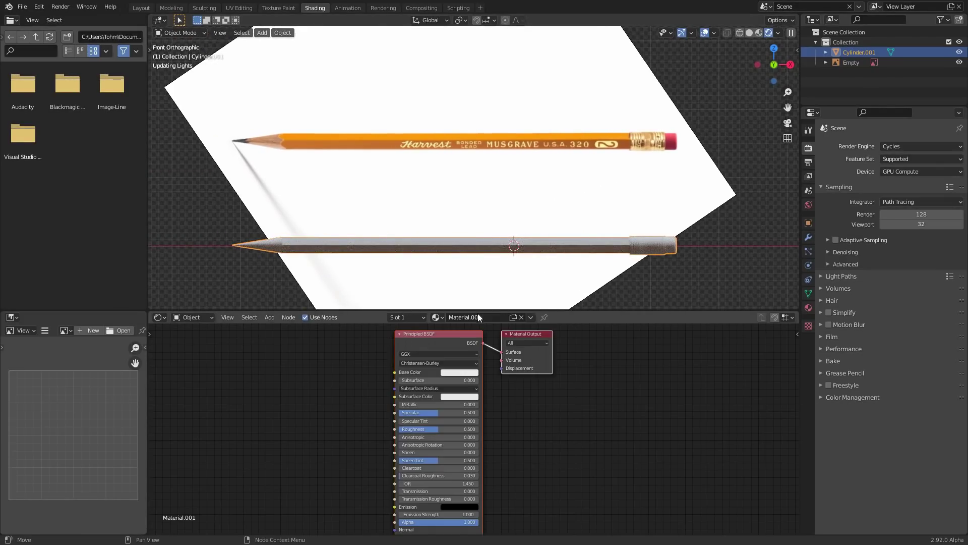
click(483, 317)
text(pencil)
key(Return)
Set the pencil material's base color to bright green and view the material's properties.
click(470, 373)
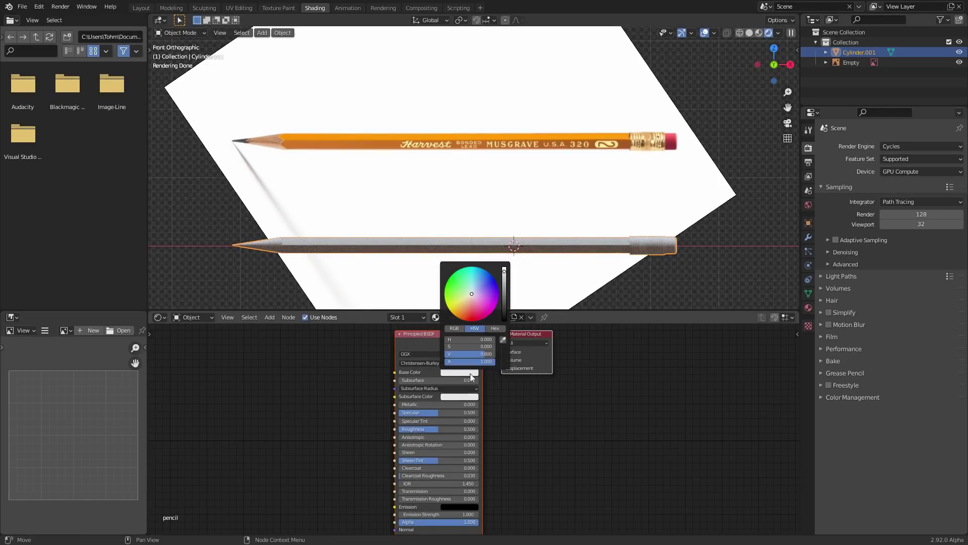
drag(483, 313, 453, 289)
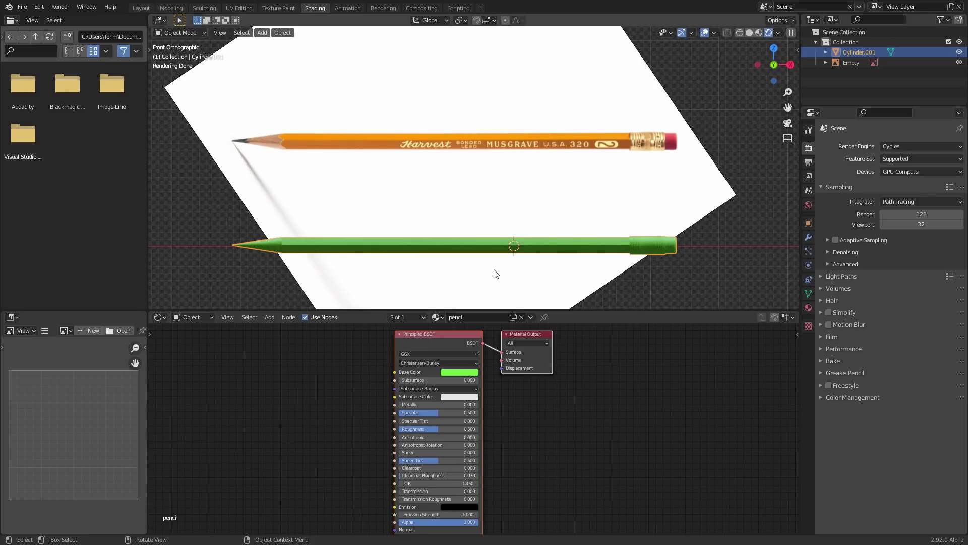
click(809, 308)
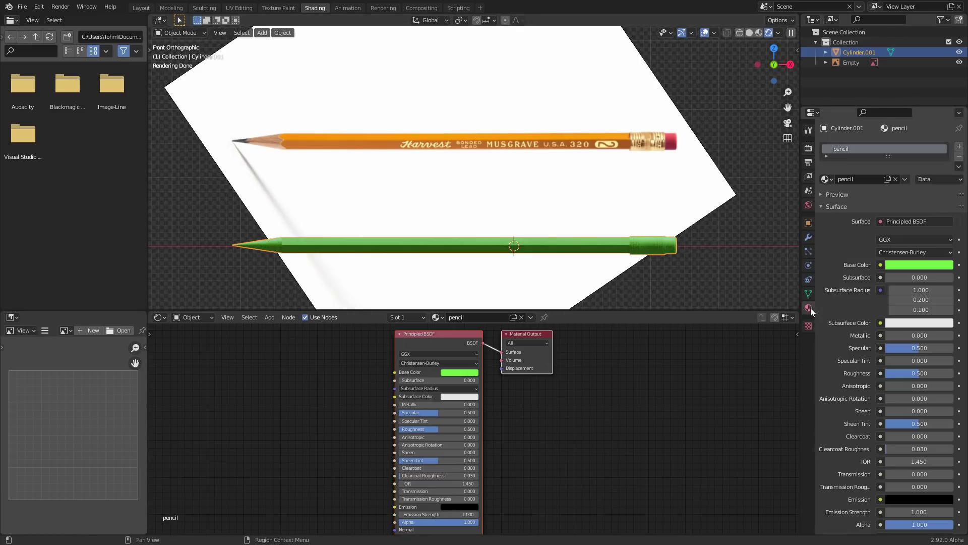
click(807, 148)
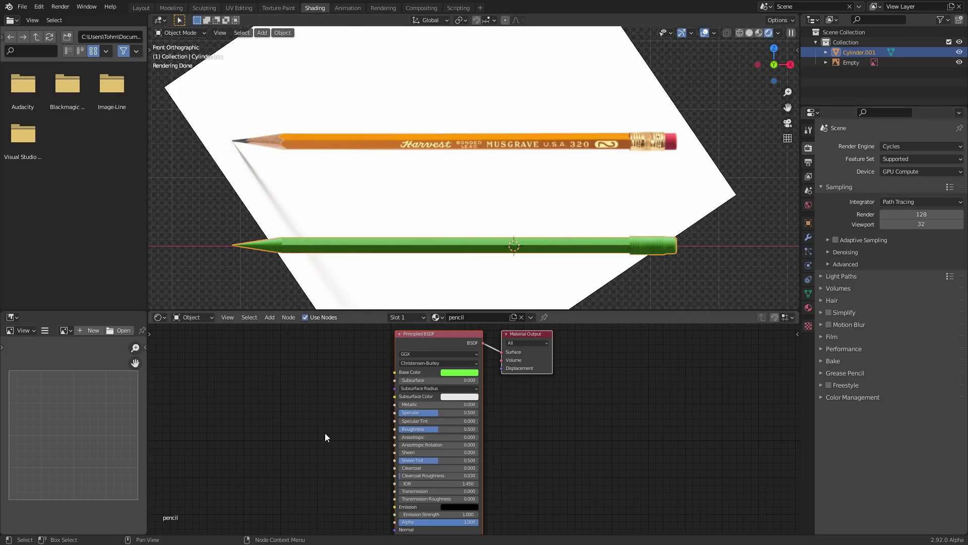
Move the Principled BSDF node below the Material Output and add a Texture Coordinate node.
drag(325, 433, 437, 351)
key(g)
click(416, 446)
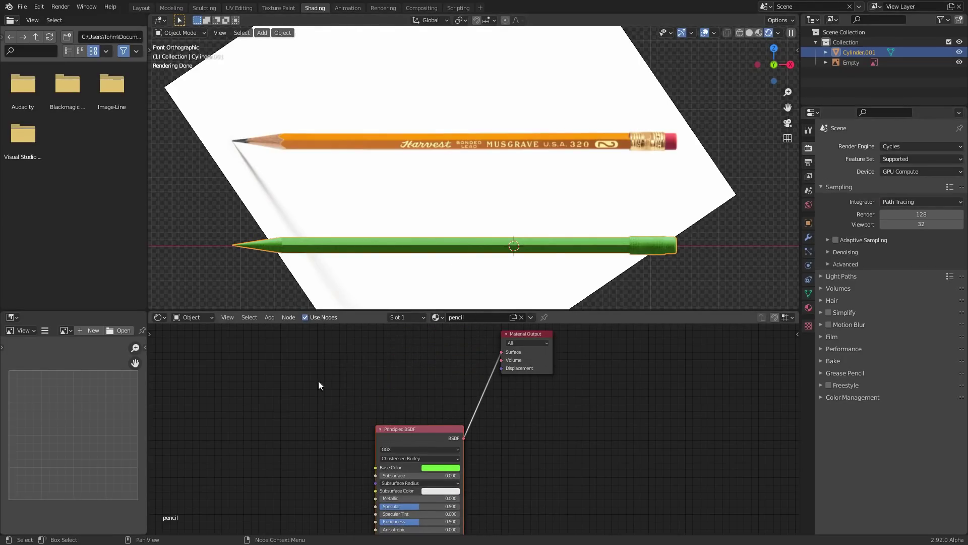
middle_drag(187, 341, 338, 391)
key(shift+a)
click(322, 383)
text(tex)
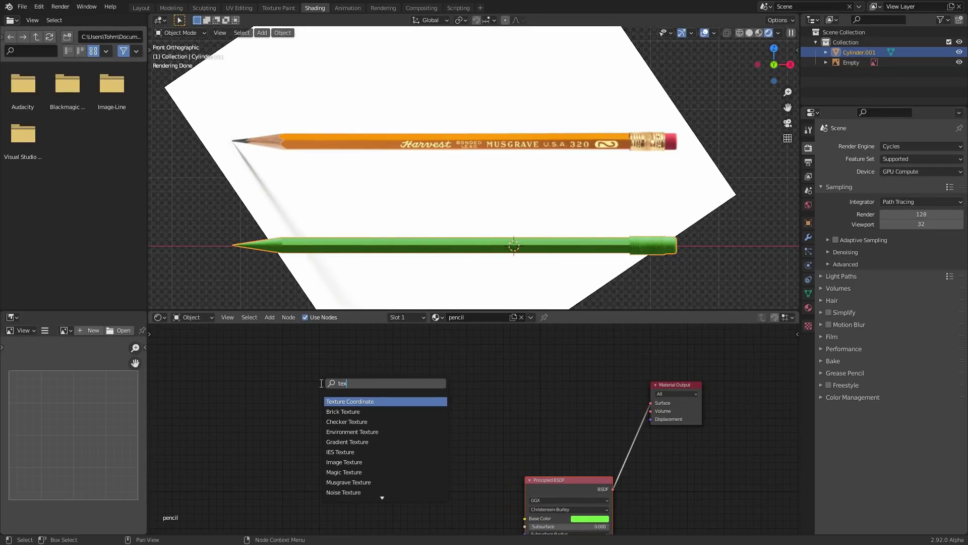
key(Return)
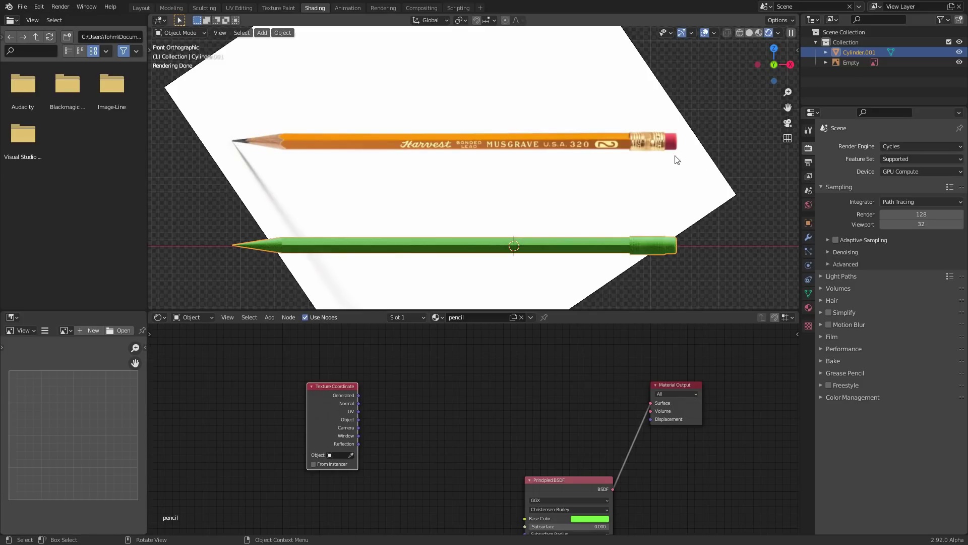
Preview the Generated coordinates on the pencil and insert a Separate XYZ node with its X output feeding the viewer.
scroll(322, 386, up, 2)
ctrl+shift+click(318, 386)
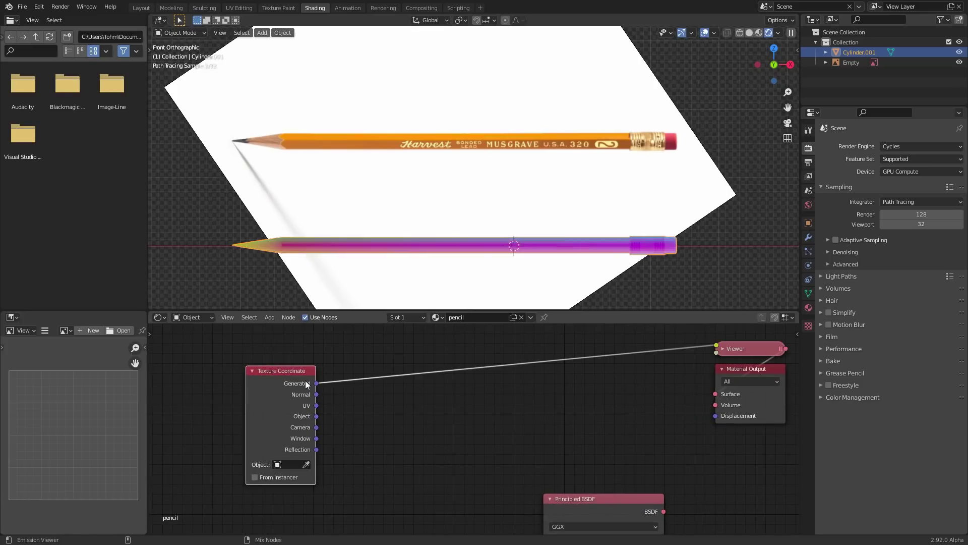
key(shift+a)
text(se)
click(338, 376)
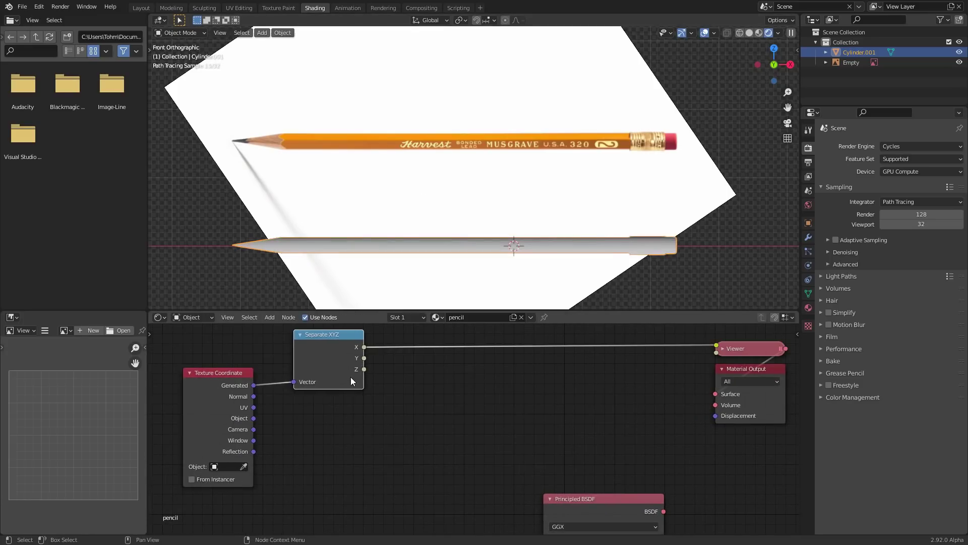
click(350, 373)
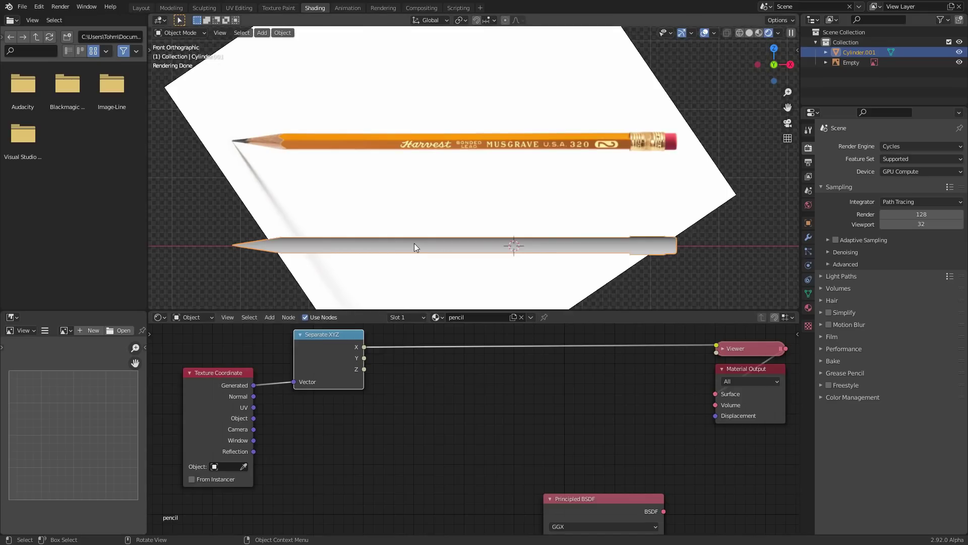
Apply the pencil object's rotation and scale.
key(ctrl+a)
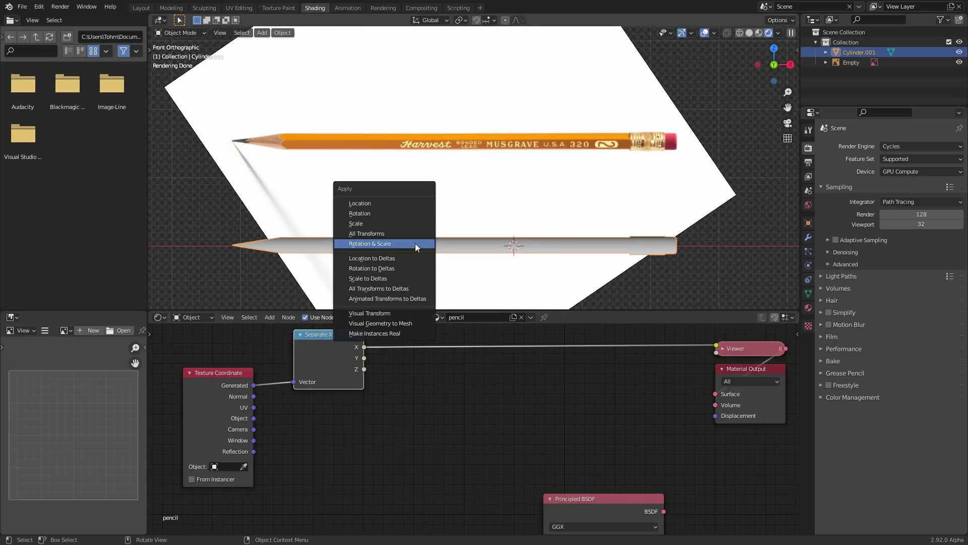
click(415, 243)
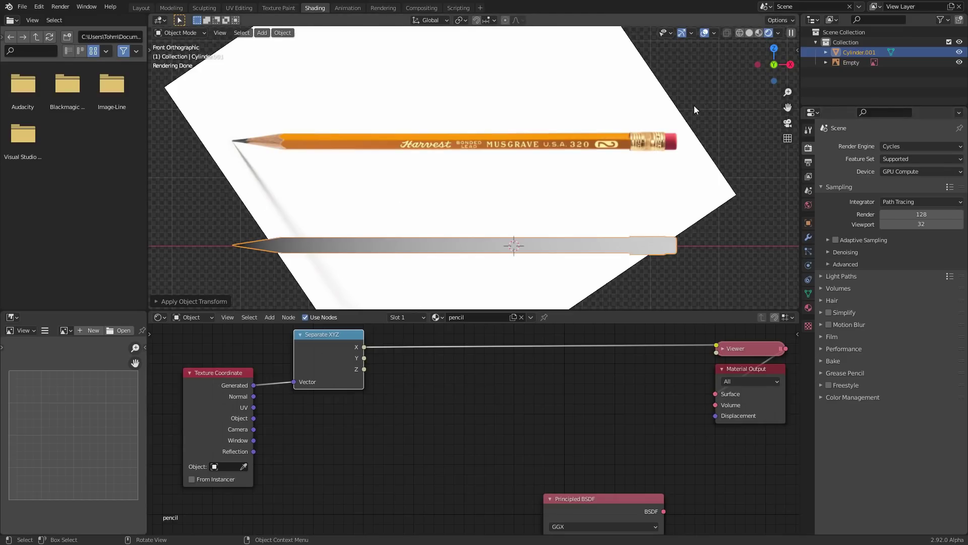
Try a Math node set to Greater Than on the Separate XYZ's X output, vary its threshold, and remove it.
middle_drag(392, 350, 395, 381)
key(shift+a)
click(399, 343)
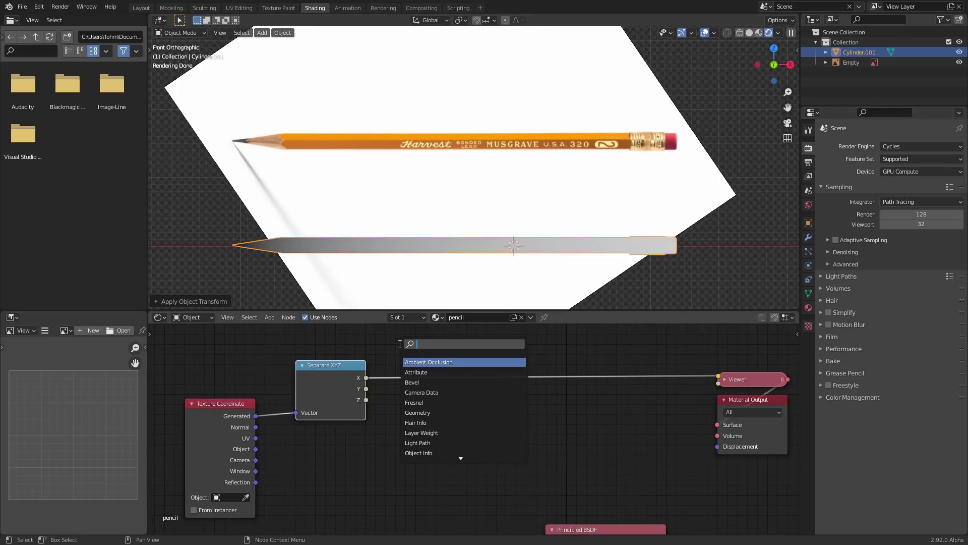
text(math)
click(424, 361)
click(424, 359)
click(428, 373)
click(503, 437)
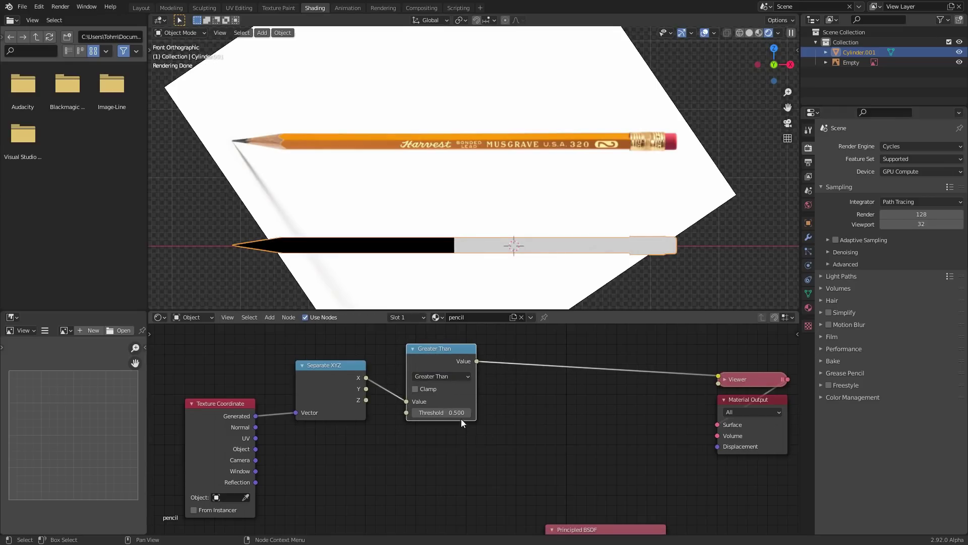
mouse_move(461, 417)
mouse_down()
mouse_move(504, 416)
mouse_move(439, 417)
mouse_move(494, 417)
mouse_up()
key(ctrl+z)
key(ctrl+x)
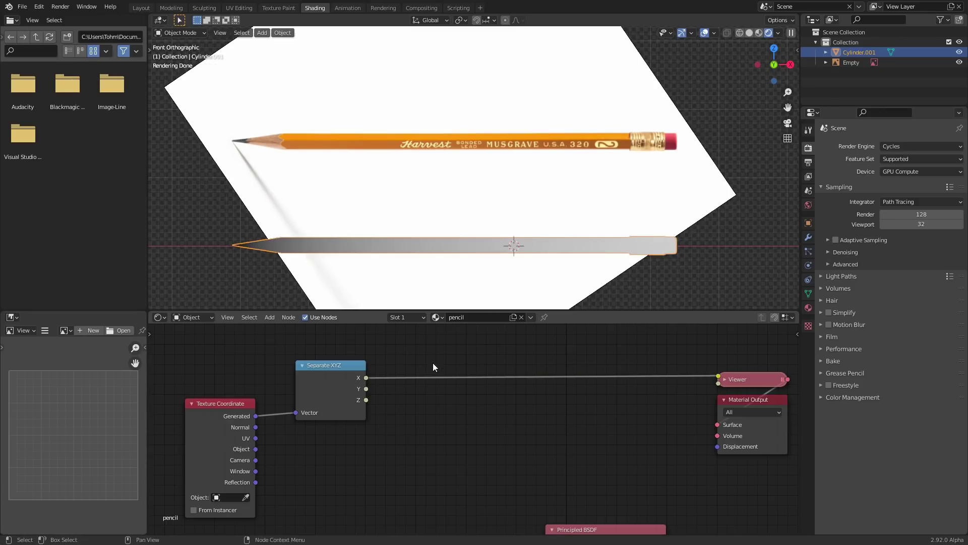
Insert a Math node set to Greater Than between the Separate XYZ's X output and the viewer.
scroll(446, 257, down, 1)
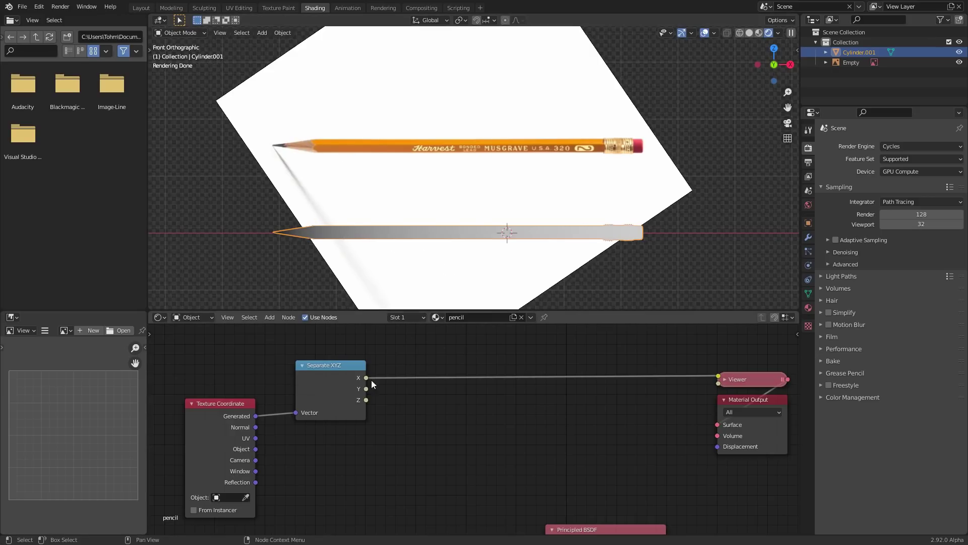
mouse_move(491, 430)
middle_down()
mouse_move(445, 402)
mouse_move(244, 394)
mouse_move(453, 516)
middle_up()
scroll(443, 188, up, 2)
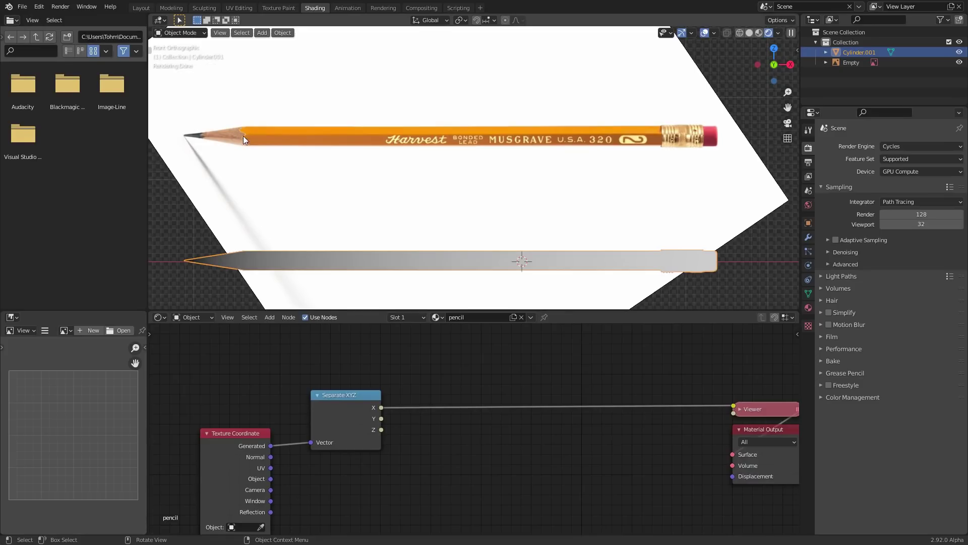
key(shift+a)
text(math)
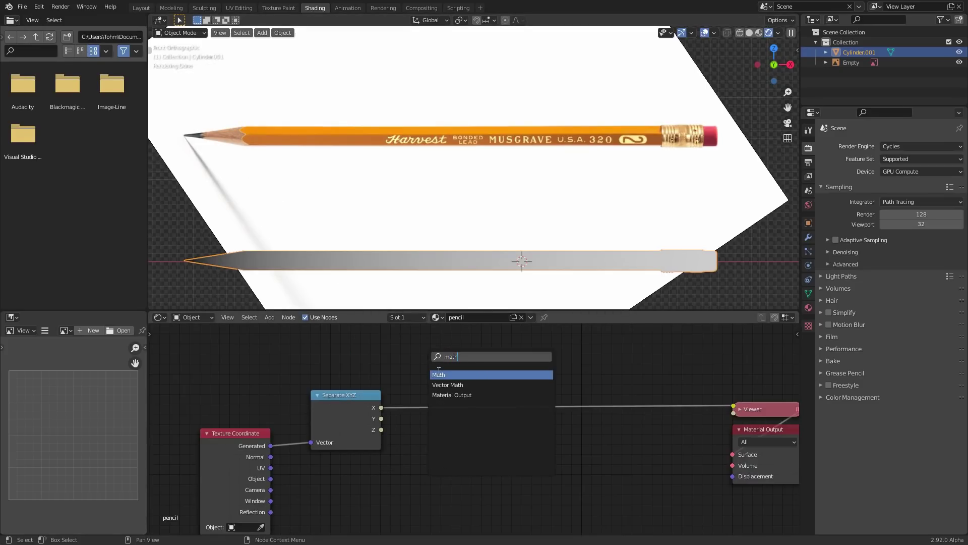
click(438, 373)
click(439, 372)
key(ctrl+period)
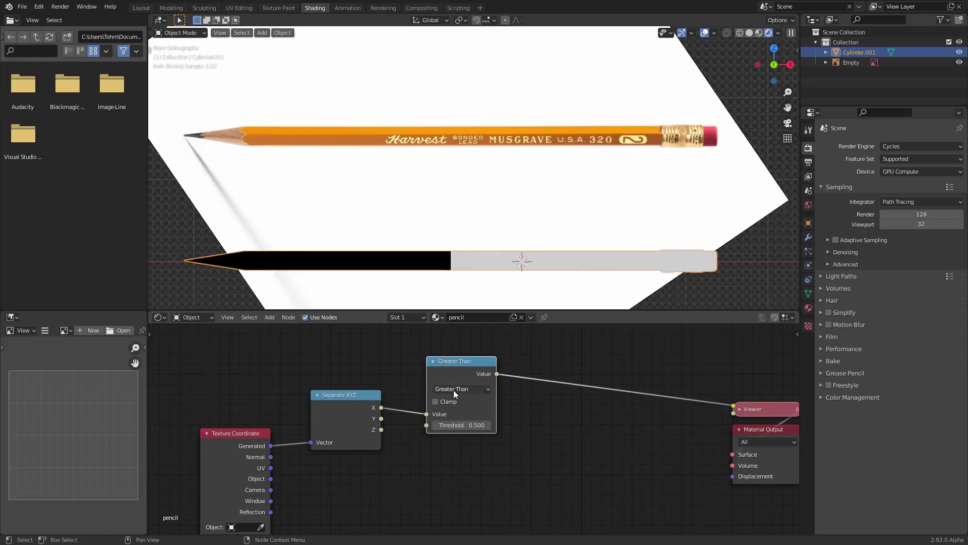
Set the Greater Than threshold to 0.120 and inspect the wood-to-paint edge at the reference pencil's tip.
drag(468, 425, 438, 426)
click(469, 425)
key(Return)
scroll(324, 218, up, 6)
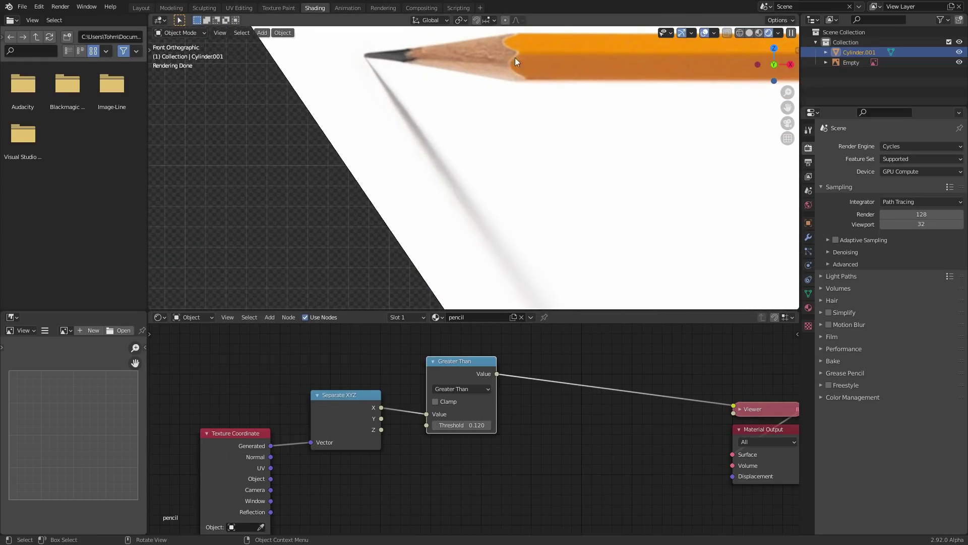
shift+middle_drag(526, 53, 477, 123)
scroll(477, 123, up, 3)
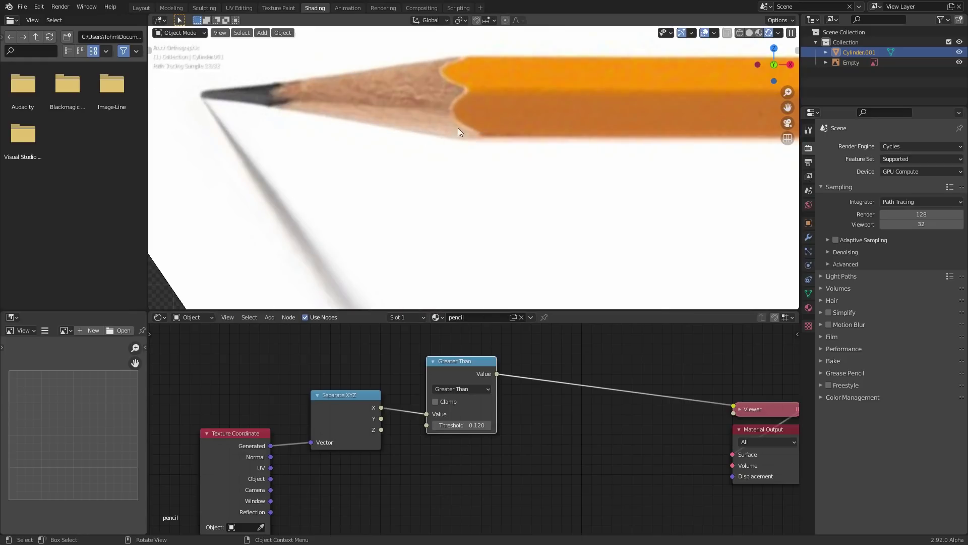
Examine where the mask edge falls on the modelled pencil's tip, and try a different Greater Than threshold.
scroll(437, 211, down, 7)
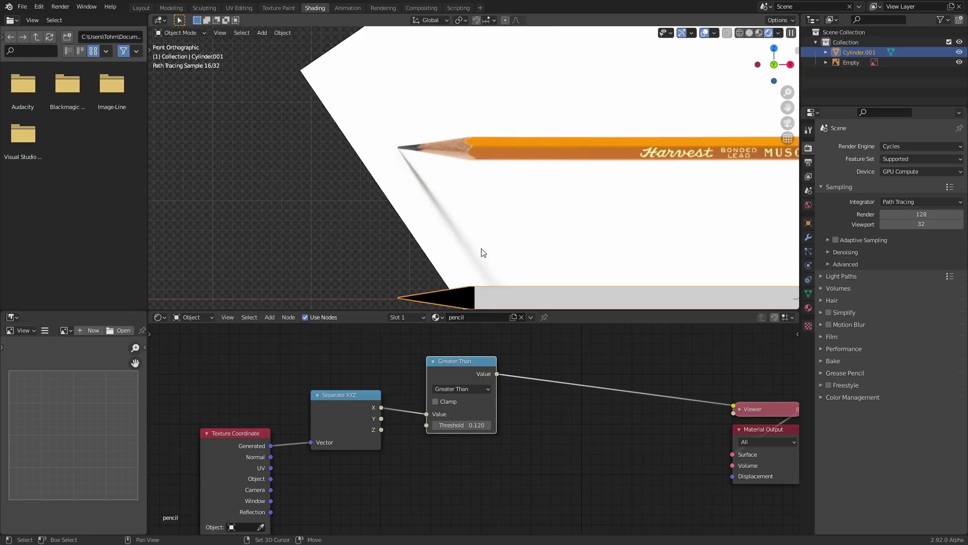
shift+middle_drag(480, 250, 378, 128)
scroll(385, 173, up, 4)
scroll(384, 177, up, 2)
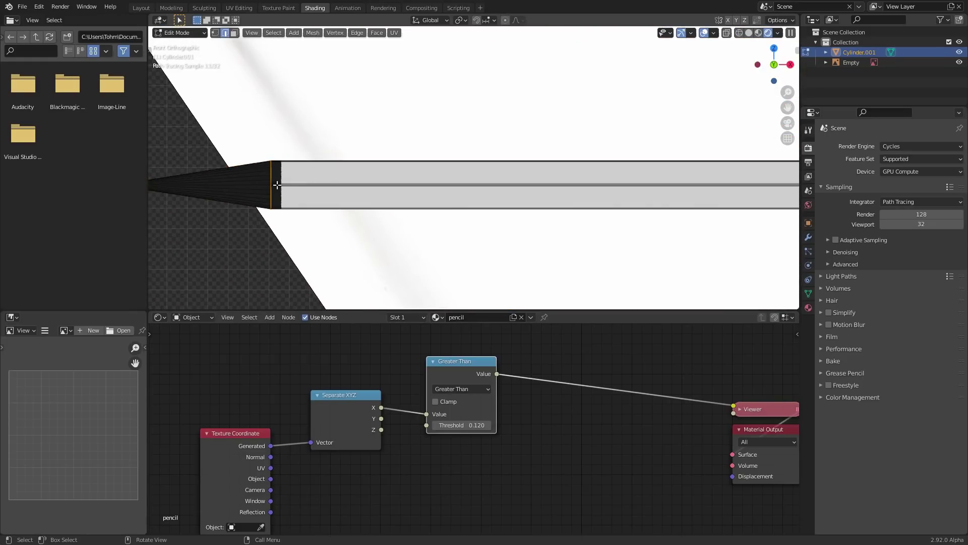
scroll(379, 188, down, 1)
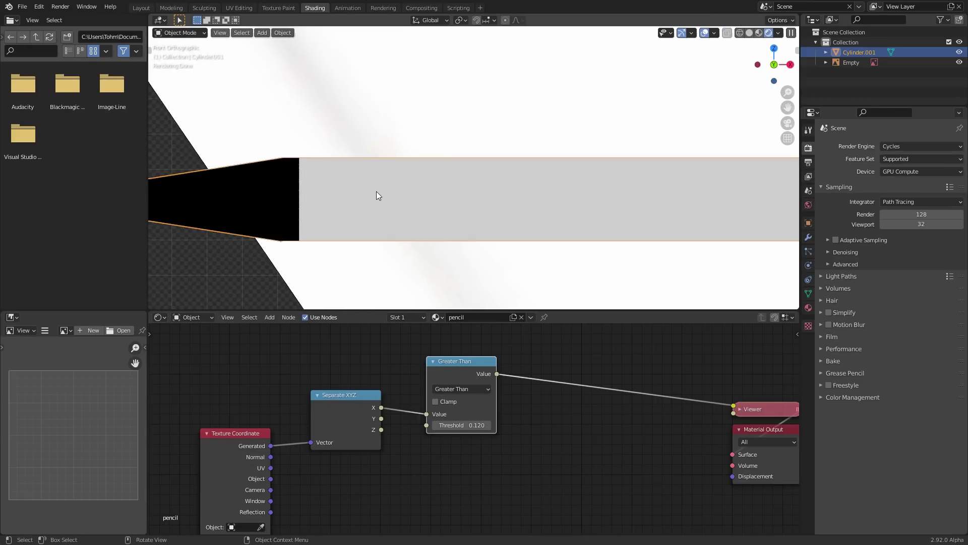
scroll(376, 191, down, 4)
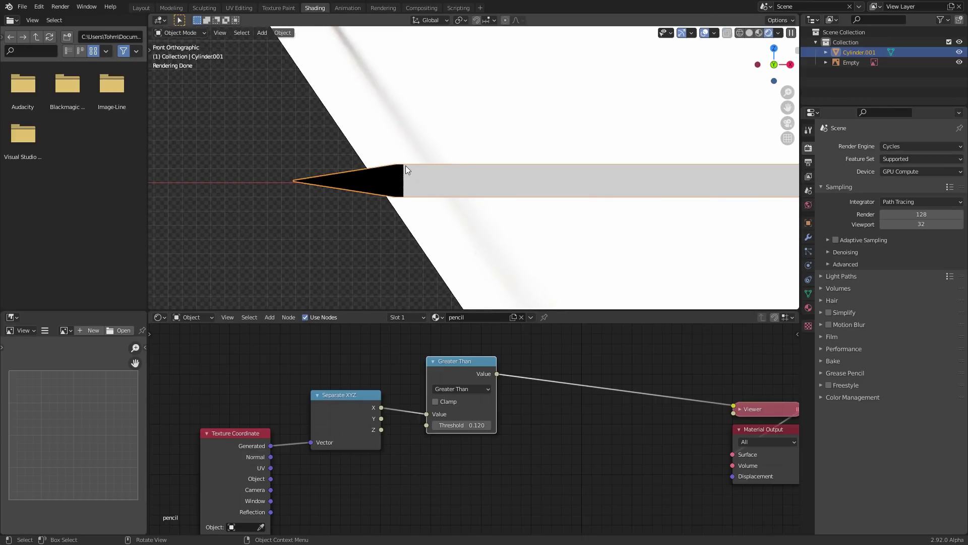
drag(465, 425, 492, 425)
key(ctrl+z)
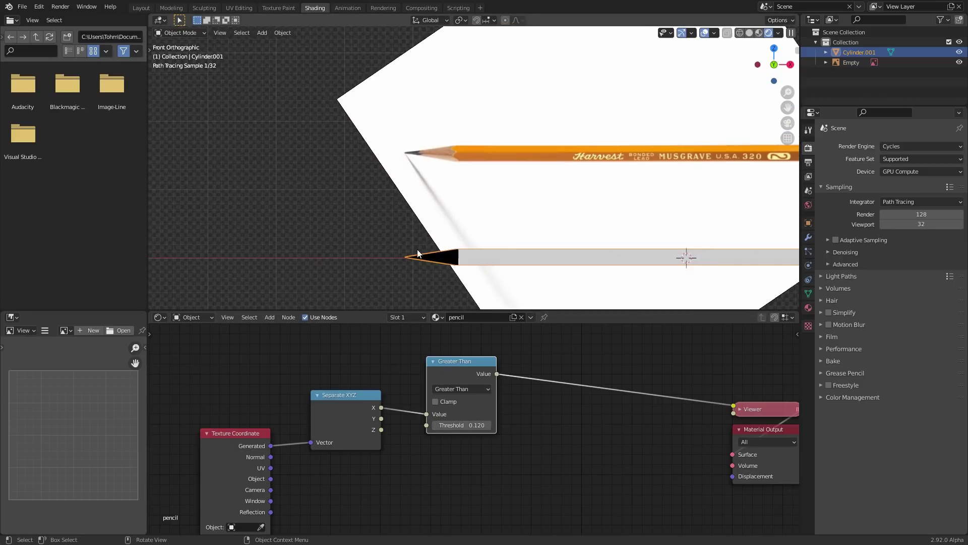
Make room beside the Texture Coordinate node and add a Noise Texture node above it.
drag(225, 446, 145, 391)
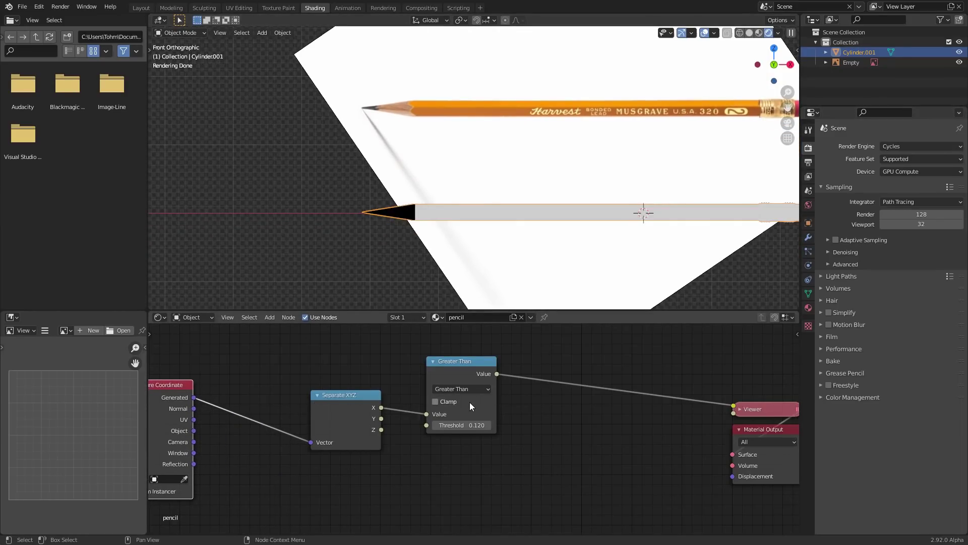
middle_drag(324, 338, 471, 392)
key(shift+a)
click(318, 381)
text(noi)
click(359, 394)
click(299, 527)
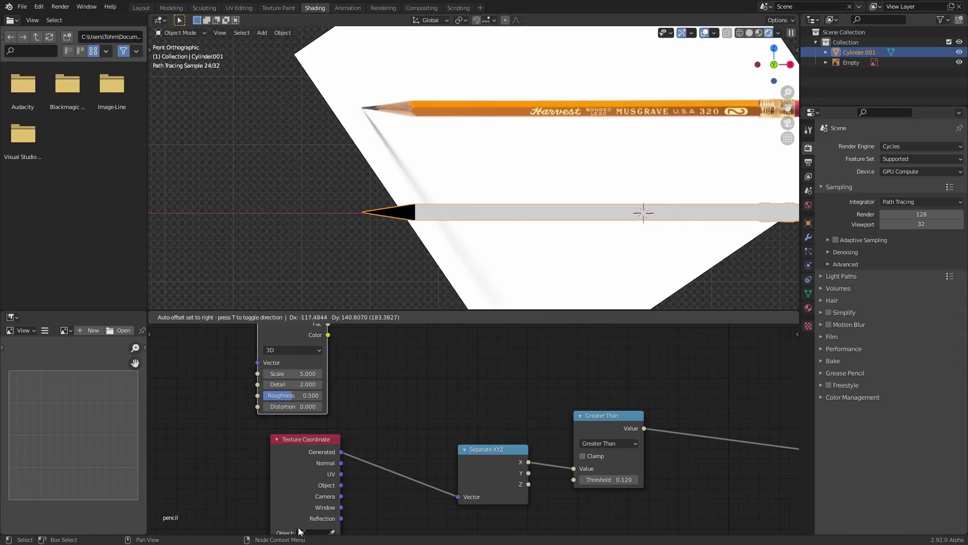
Insert a MixRGB node between the Texture Coordinate's Generated output and the Separate XYZ.
key(shift+a)
click(396, 392)
text(mix)
key(Return)
click(401, 367)
Connect the Noise Texture's Color to the Mix node's Color2 and the Generated coordinates to the noise's Vector input.
middle_drag(324, 334, 319, 388)
drag(321, 388, 379, 495)
drag(286, 379, 307, 384)
middle_drag(343, 423, 291, 388)
drag(284, 475, 222, 387)
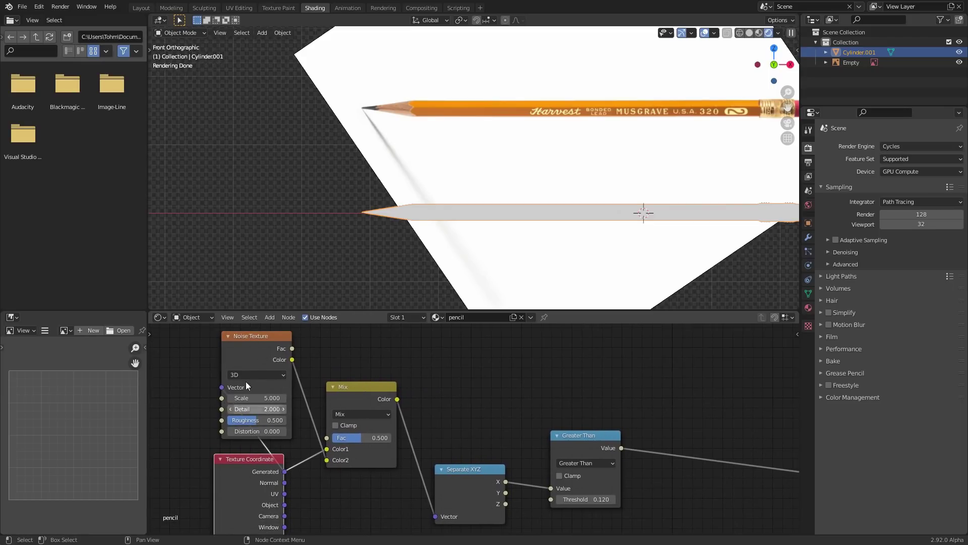
drag(230, 466, 131, 463)
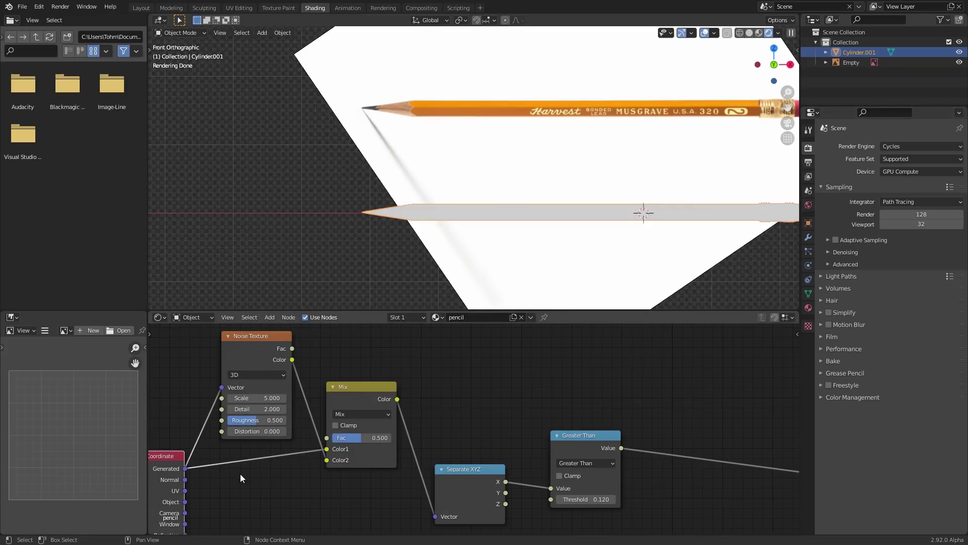
Set the Mix node's blending mode to Linear Light with a Fac of 0.032 and check the mask edge at the tip.
click(359, 416)
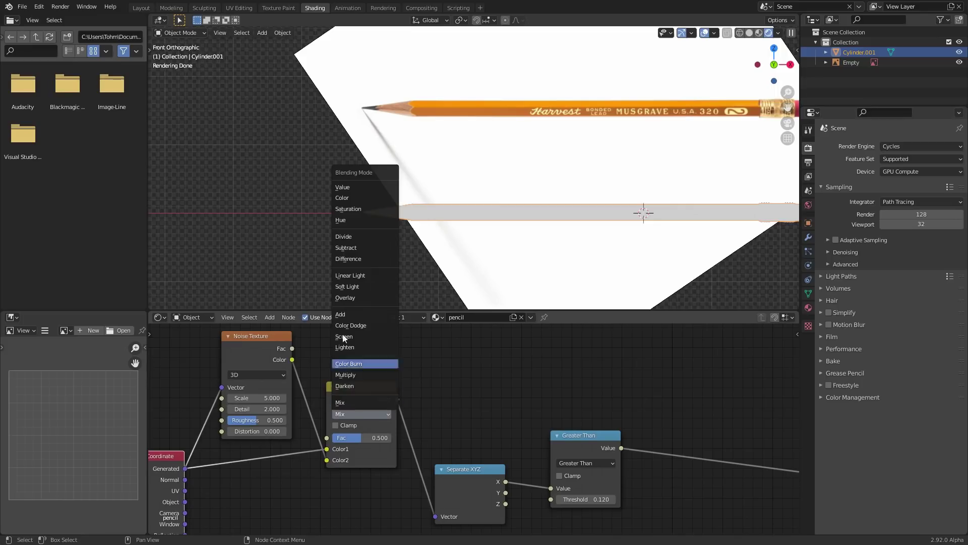
click(349, 274)
scroll(419, 201, up, 4)
shift+middle_drag(377, 264, 412, 210)
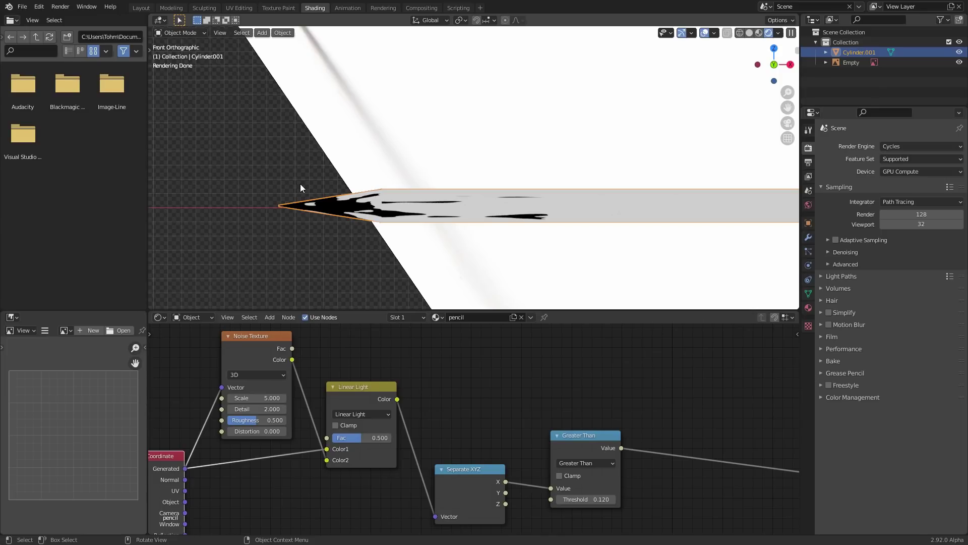
drag(376, 438, 274, 438)
scroll(398, 240, down, 6)
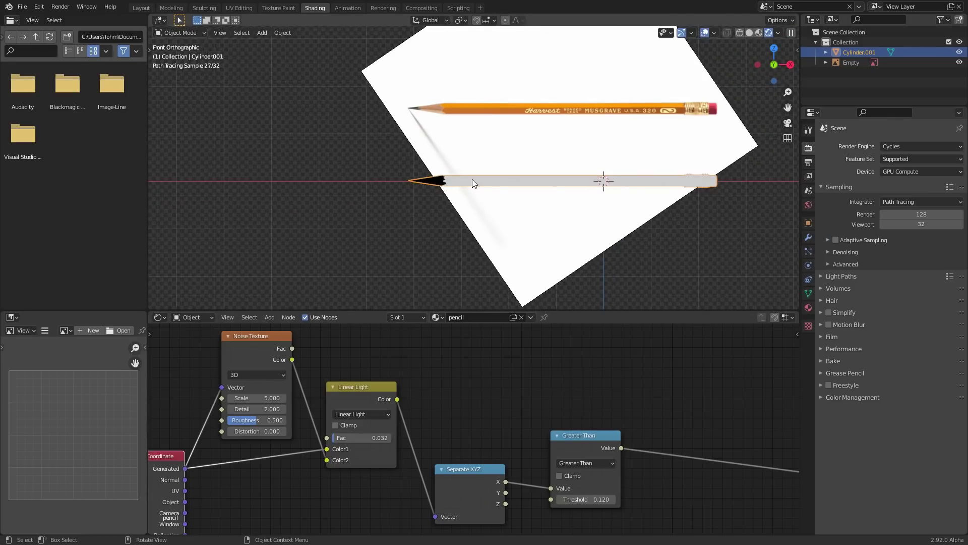
scroll(472, 179, up, 4)
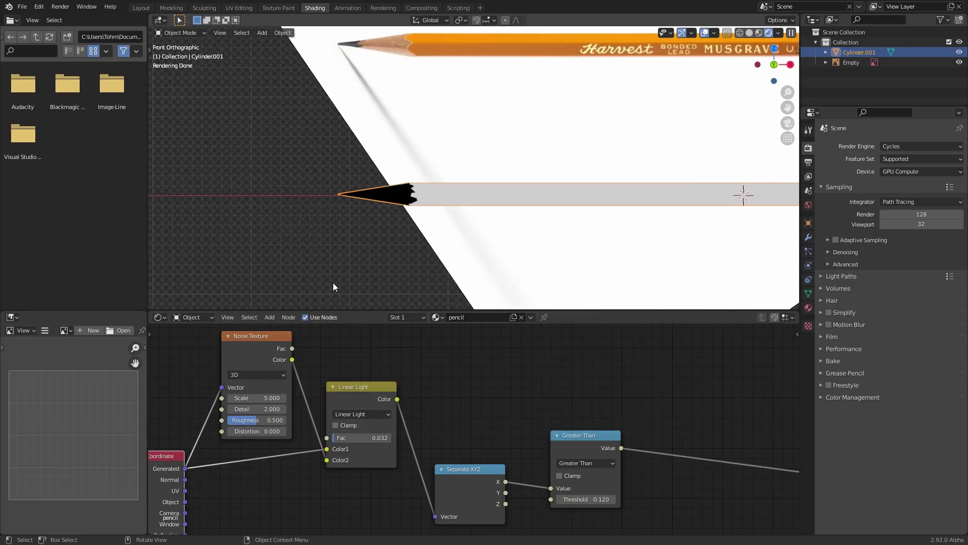
scroll(384, 224, up, 5)
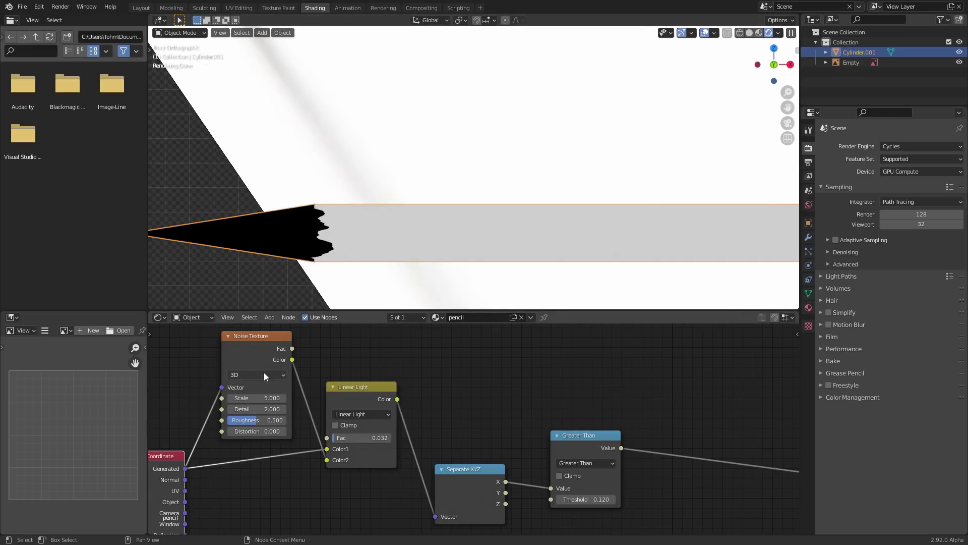
Set the Noise Texture's scale to 2.
middle_drag(265, 376, 383, 412)
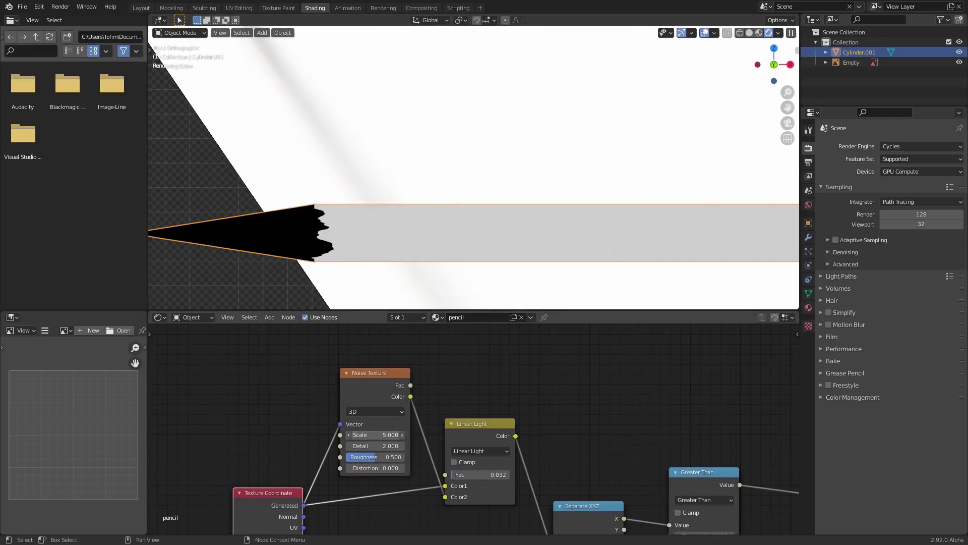
click(376, 434)
text(2)
key(Return)
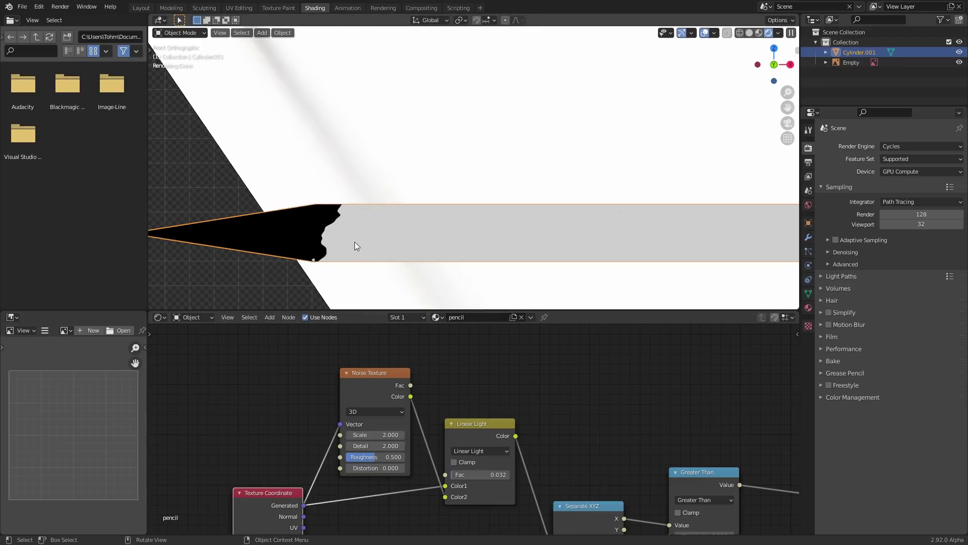
Try a Noise Texture detail of 0 with a scale of 4, and undo both changes.
drag(385, 446, 346, 445)
click(376, 435)
text(4)
key(Return)
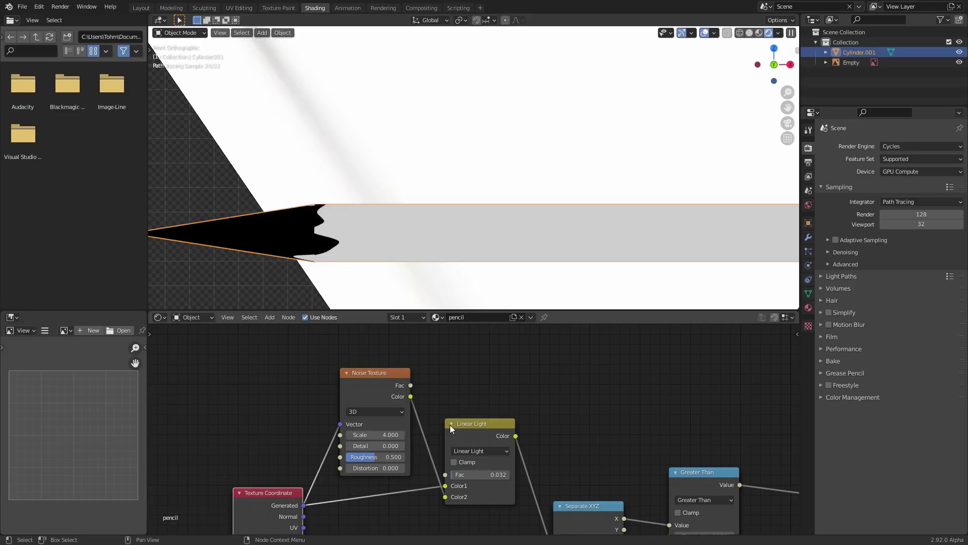
key(ctrl+z)
key(ctrl+z)
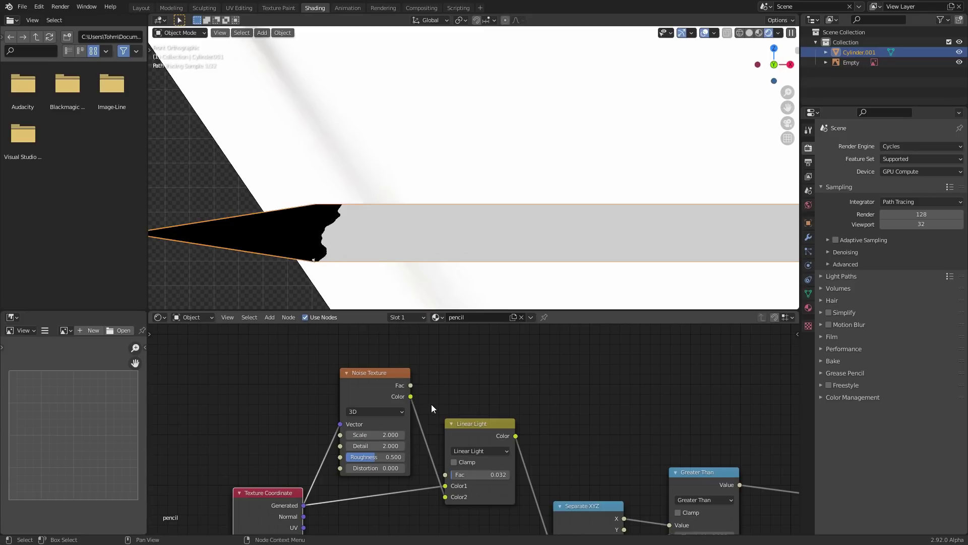
Try a Noise Texture scale of 3 and return it to 2.
click(375, 434)
text(3)
key(Return)
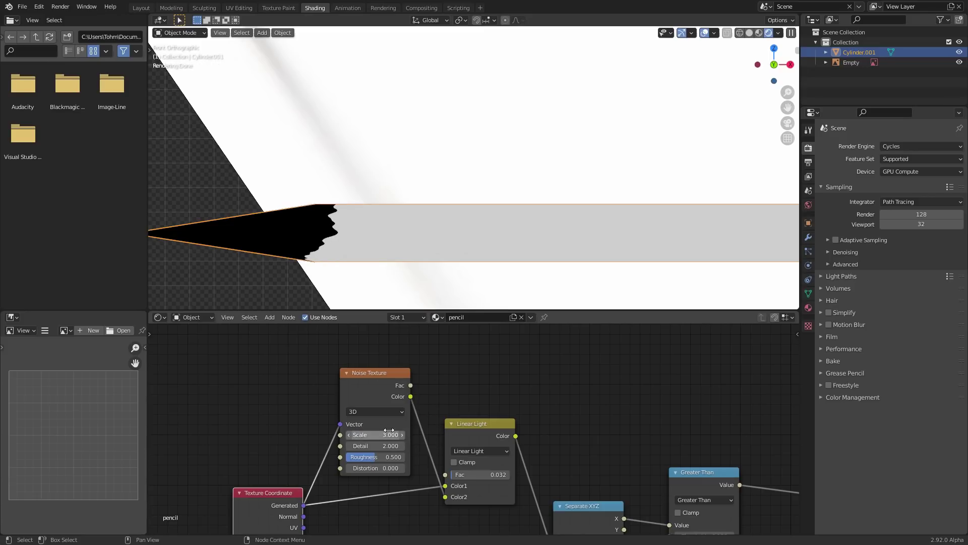
click(389, 434)
text(2)
key(Return)
Switch the Noise Texture to 4D with W 0.170, detail 2.200 and roughness 0.658, comparing the edge with the reference.
click(375, 412)
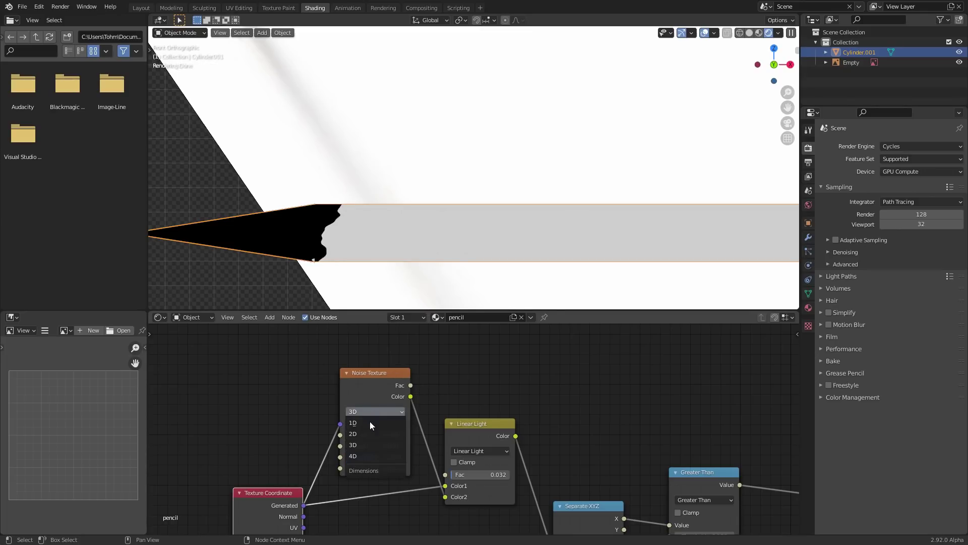
click(359, 456)
mouse_move(364, 387)
mouse_down()
mouse_move(356, 338)
mouse_move(381, 386)
mouse_move(396, 386)
mouse_move(384, 386)
mouse_up()
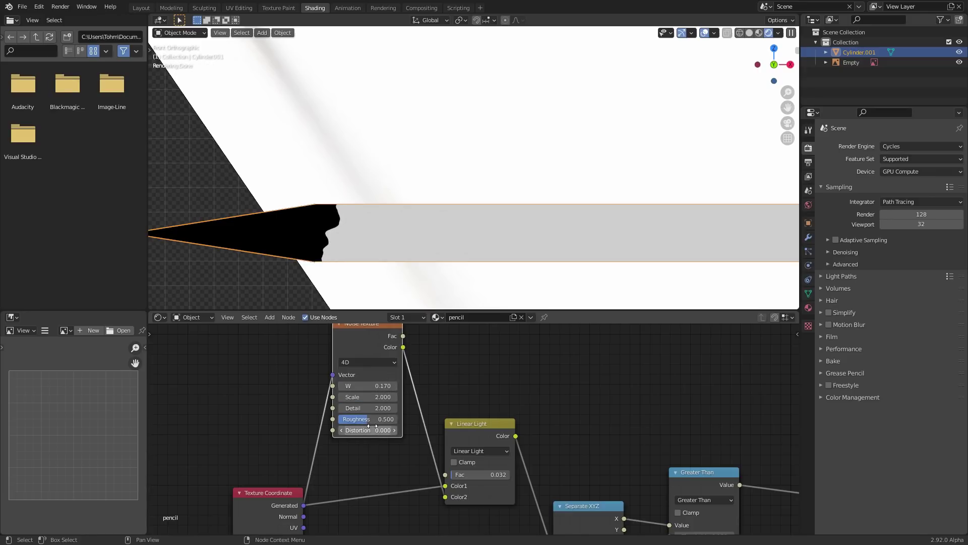
mouse_move(368, 419)
mouse_down()
mouse_move(383, 408)
mouse_move(372, 408)
mouse_up()
scroll(392, 213, down, 5)
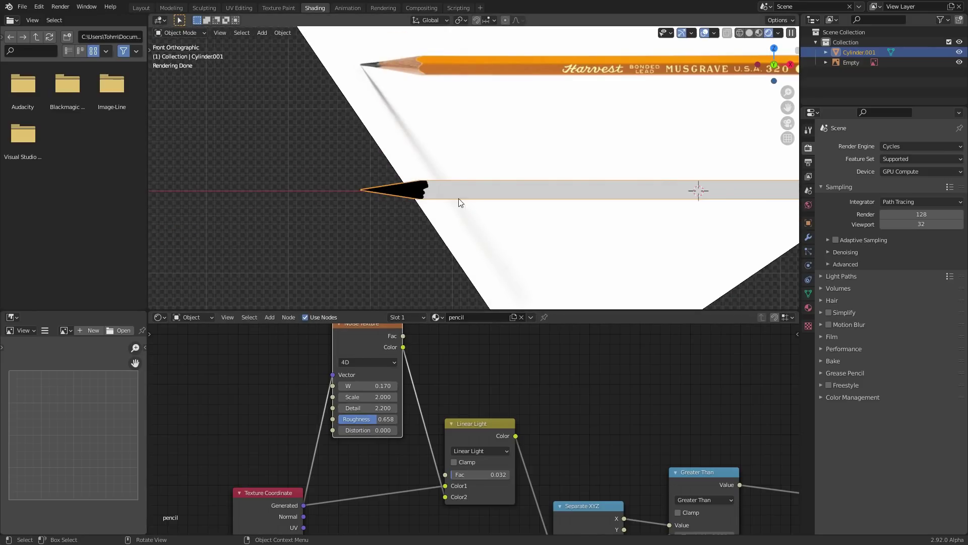
scroll(463, 221, up, 5)
mouse_move(421, 87)
shift+middle_down()
mouse_move(422, 251)
mouse_move(365, 145)
shift+middle_up()
scroll(365, 145, down, 3)
Move the Separate XYZ node beside the Linear Light node and set the Greater Than threshold to 0.122.
middle_drag(611, 393, 409, 387)
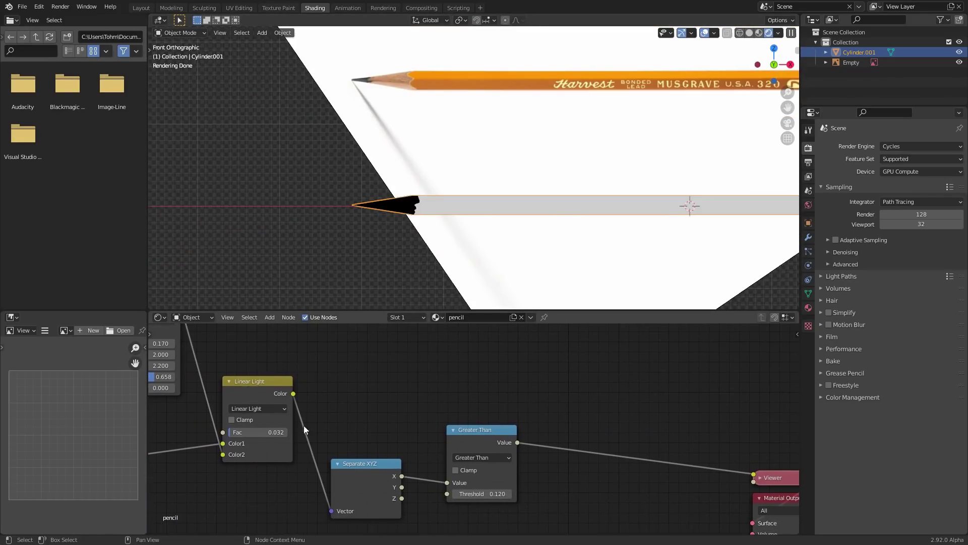
drag(380, 468, 365, 413)
mouse_move(482, 494)
mouse_down()
mouse_move(504, 494)
mouse_move(482, 493)
mouse_up()
click(487, 500)
click(487, 496)
text(2)
key(Return)
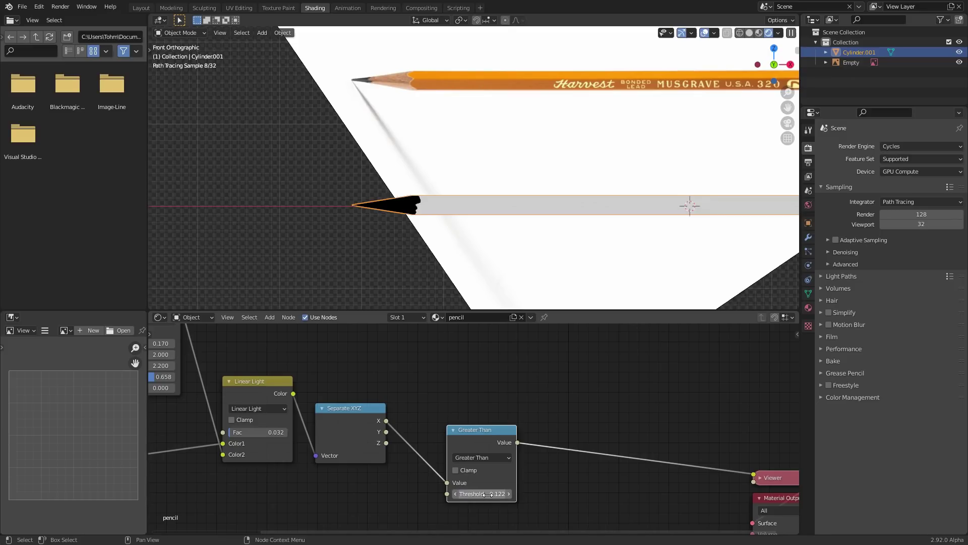
Bring the Principled BSDF closer, duplicate it, and combine both shaders with a Mix Shader node.
scroll(598, 416, down, 3)
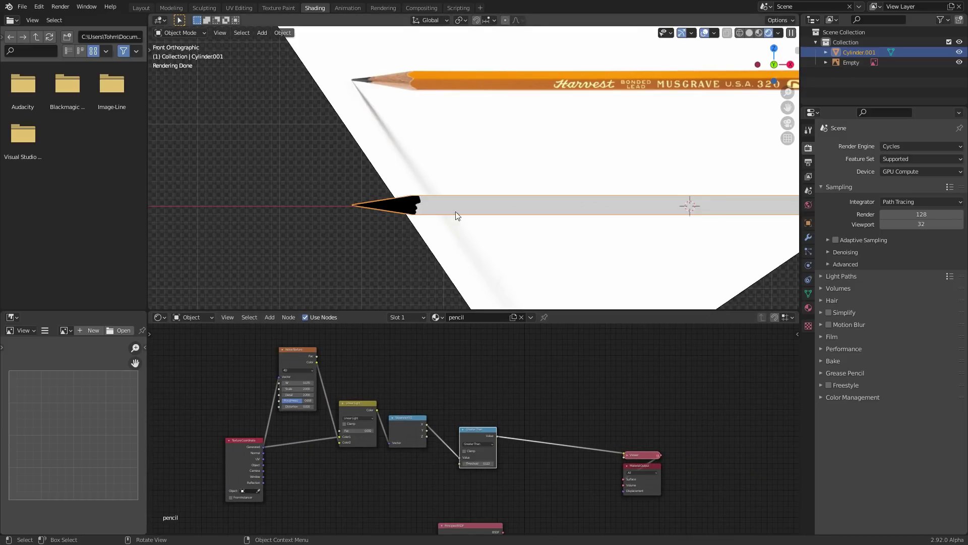
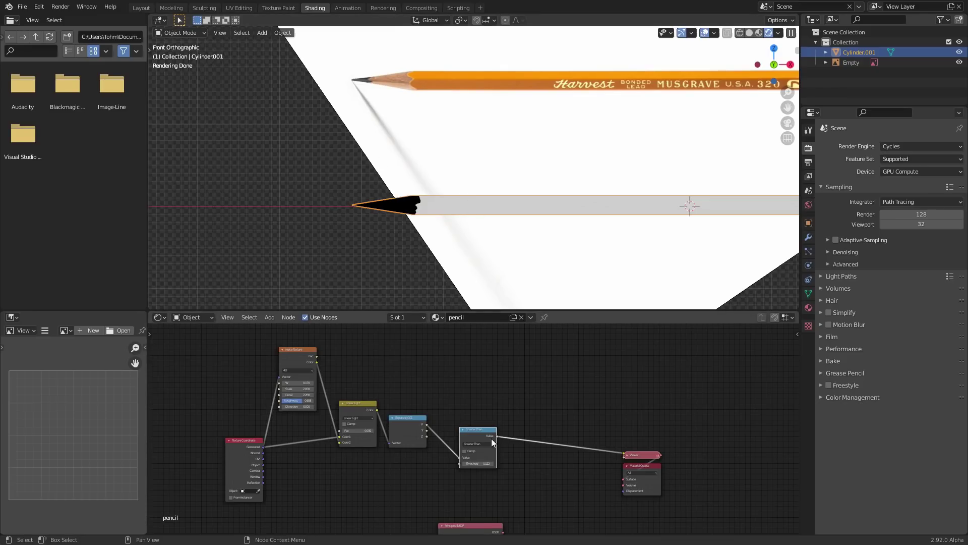
middle_drag(489, 449, 423, 377)
drag(398, 455, 373, 407)
scroll(373, 407, up, 2)
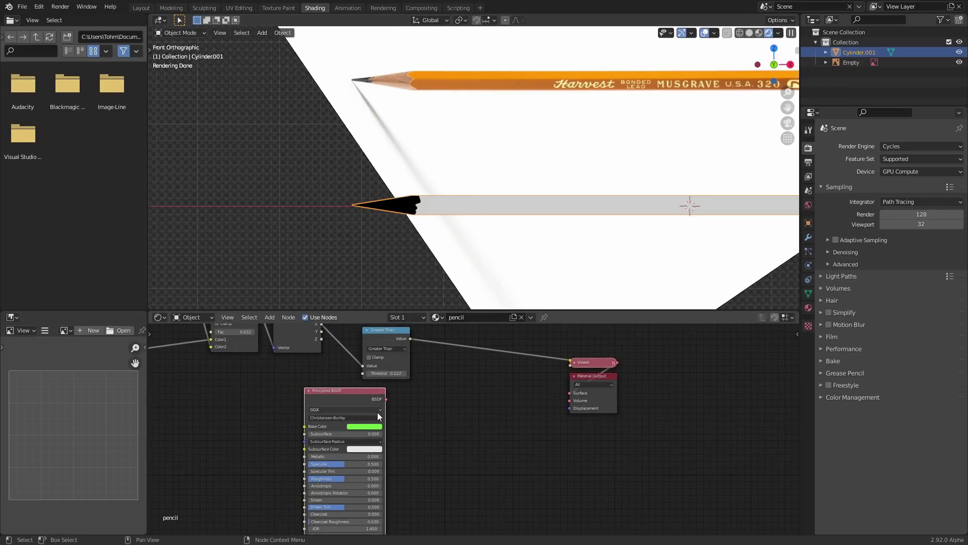
key(shift+d)
click(481, 439)
ctrl+shift+right_drag(357, 393, 476, 435)
drag(537, 413, 509, 385)
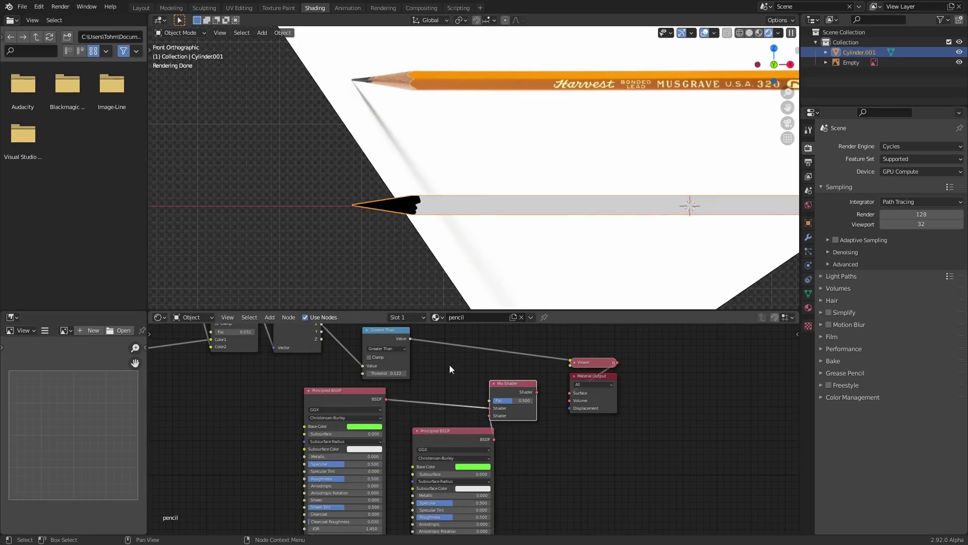
Connect the Greater Than value to the Mix Shader's Fac and the Mix Shader to the Material Output's surface.
ctrl+shift+right_drag(430, 363, 451, 375)
scroll(440, 371, up, 3)
middle_drag(445, 373, 373, 432)
alt+right_drag(310, 370, 455, 441)
ctrl+shift+click(456, 441)
middle_drag(284, 478, 337, 433)
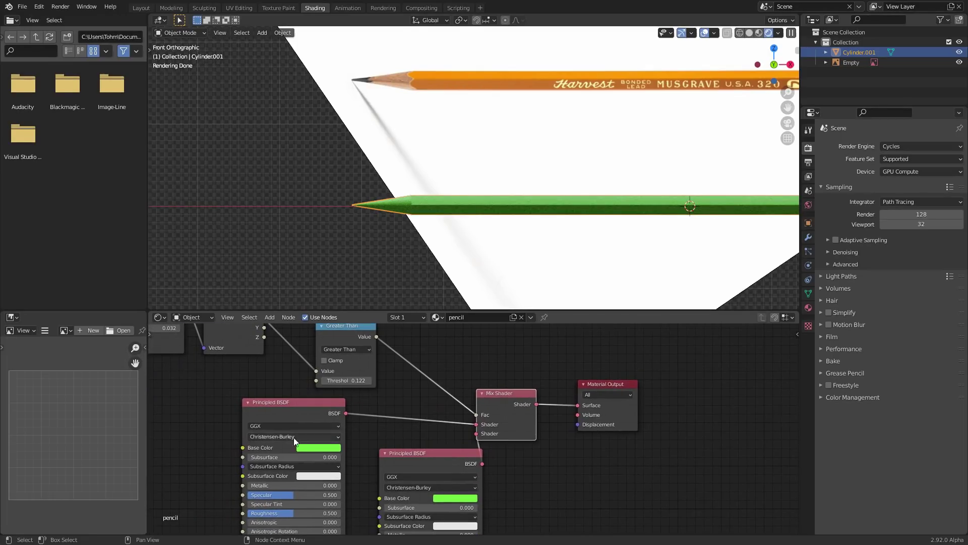
Set the first Principled BSDF's base color to red, check the tip, and save the file.
click(301, 447)
click(338, 379)
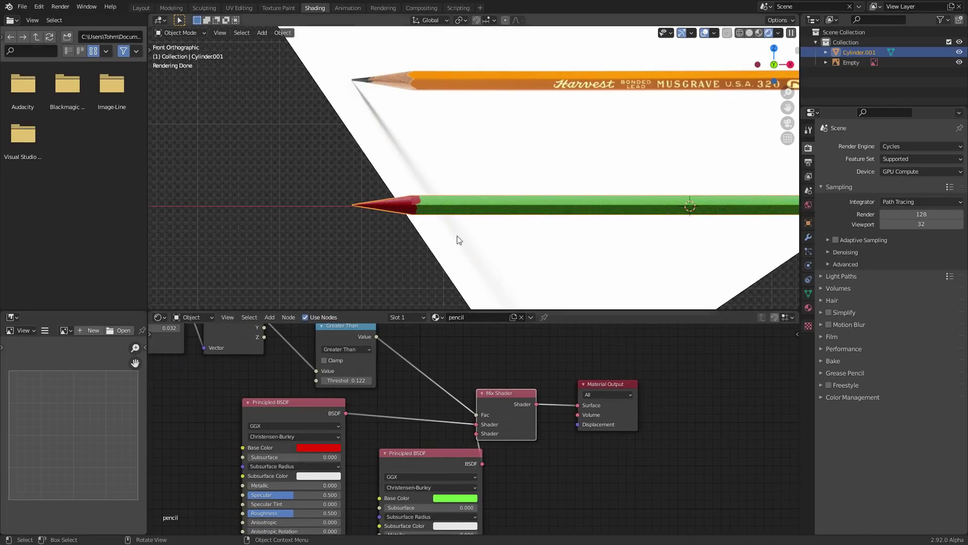
scroll(445, 182, up, 1)
scroll(443, 178, up, 1)
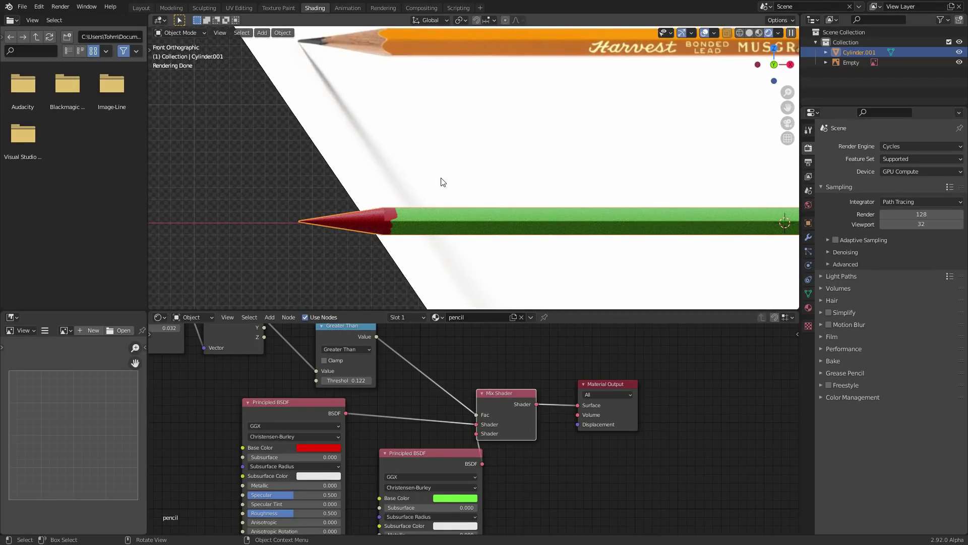
key(ctrl+s)
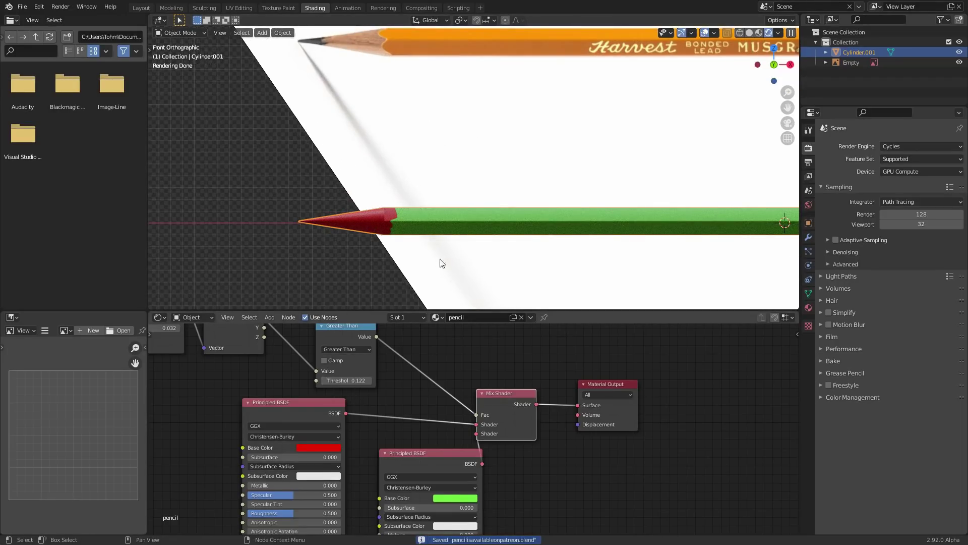
Sample the reference pencil's orange paint as the second Principled BSDF's base color.
shift+middle_drag(454, 190, 348, 217)
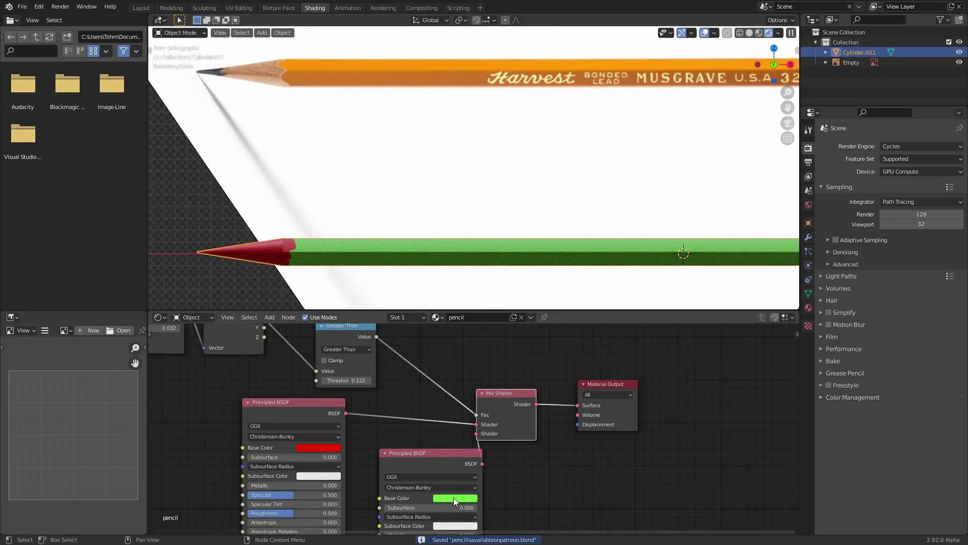
key(e)
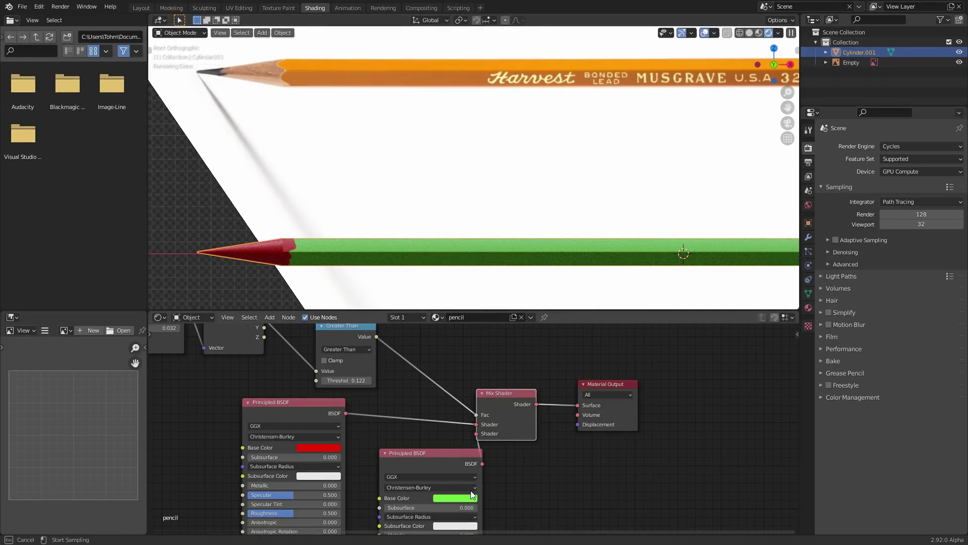
click(418, 65)
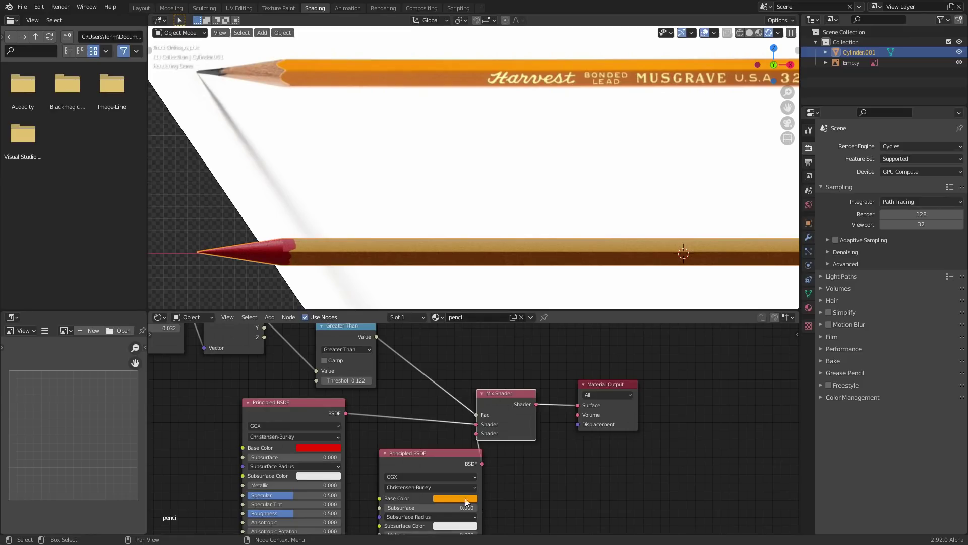
Move the Mix Shader and Material Output nodes together away from the Principled BSDF nodes.
middle_drag(430, 486, 367, 445)
drag(600, 419, 458, 332)
key(g)
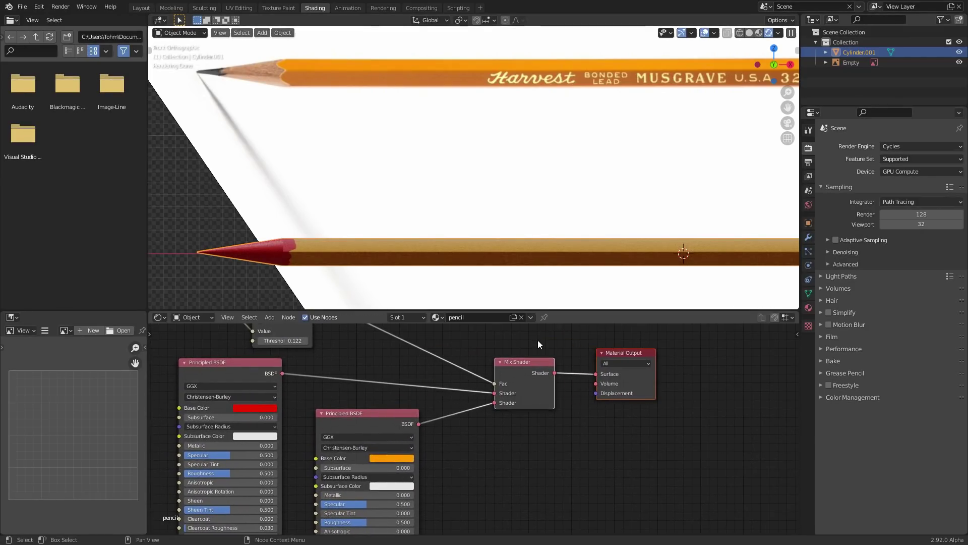
click(537, 340)
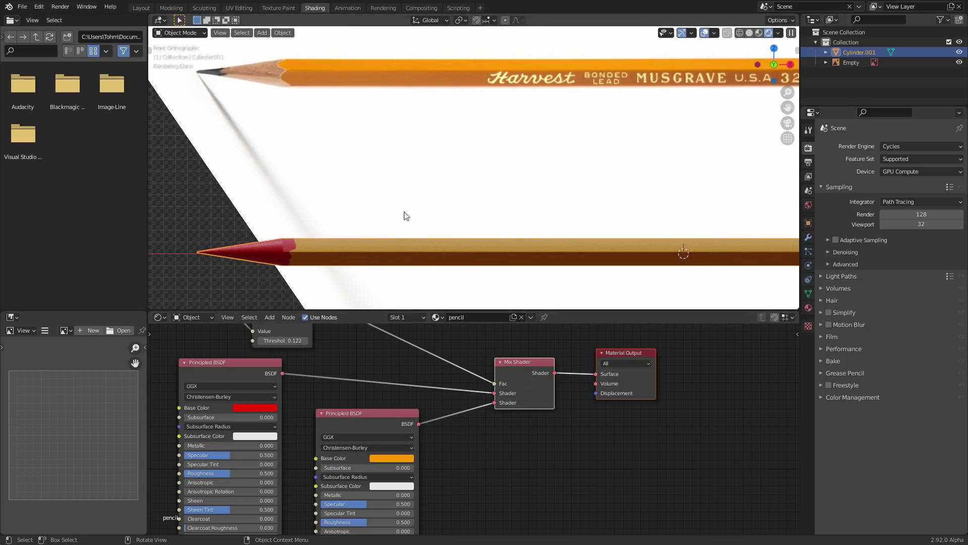
Move the reference image empty along the global Y axis, farther away from the modelled pencil.
click(427, 189)
middle_drag(427, 189, 528, 231)
key(g)
key(y)
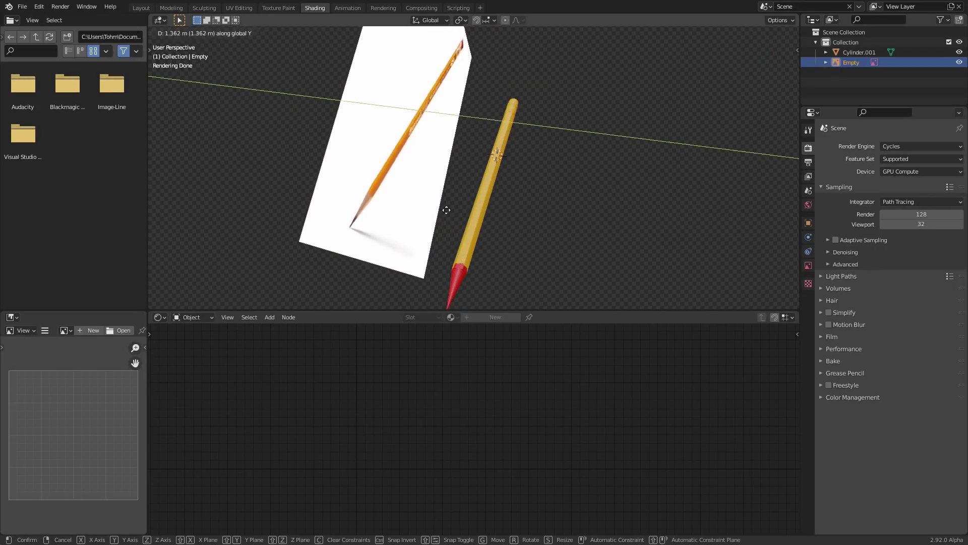
click(430, 230)
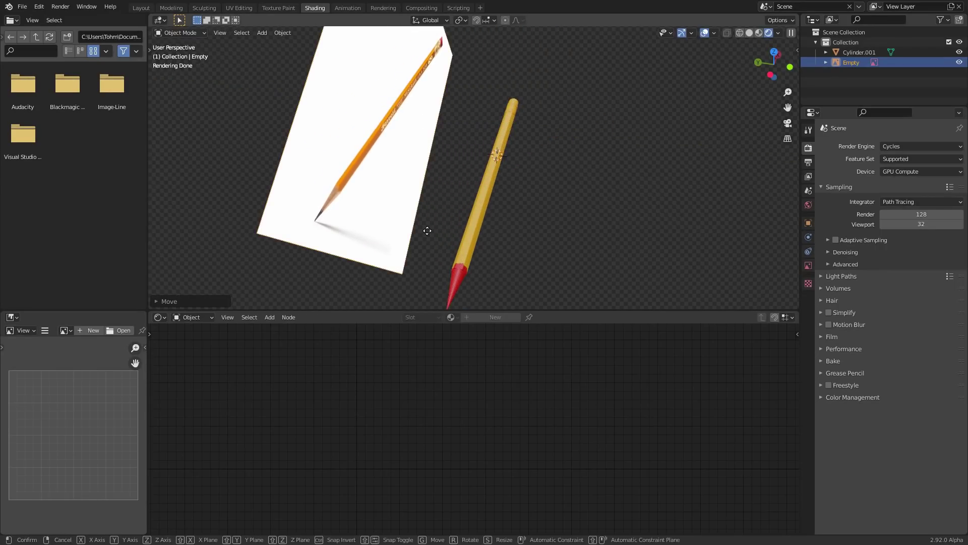
Return to the front orthographic view and select the modelled pencil.
click(789, 67)
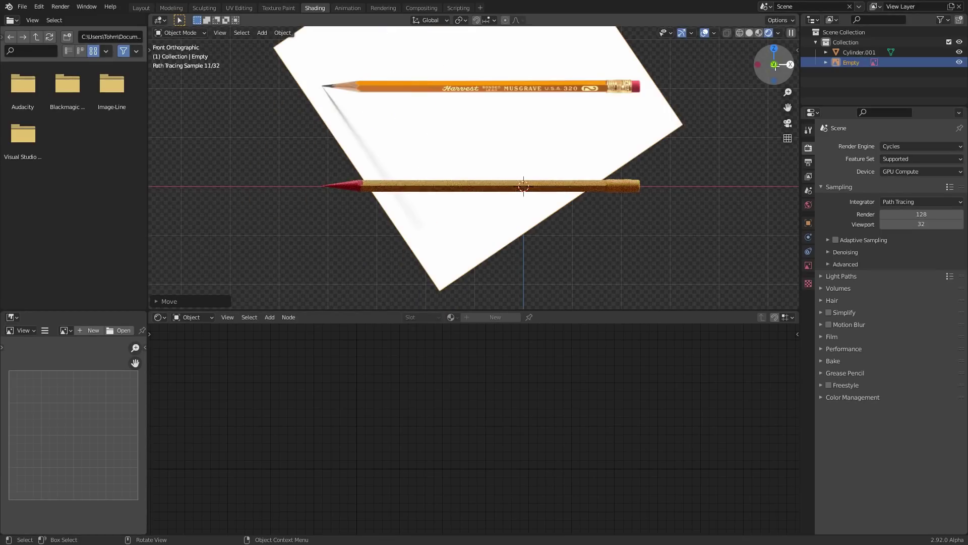
scroll(523, 186, up, 6)
click(465, 201)
shift+middle_drag(465, 201, 466, 264)
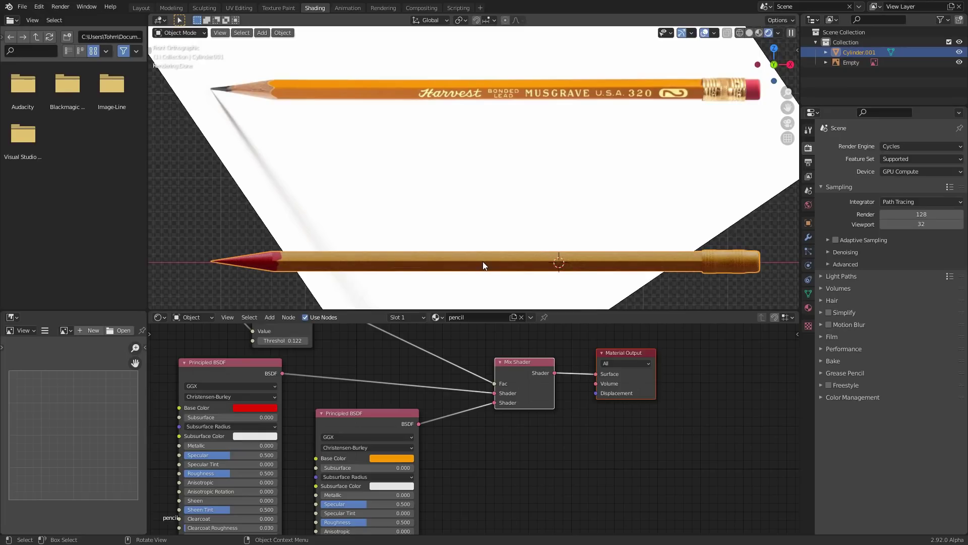
click(389, 458)
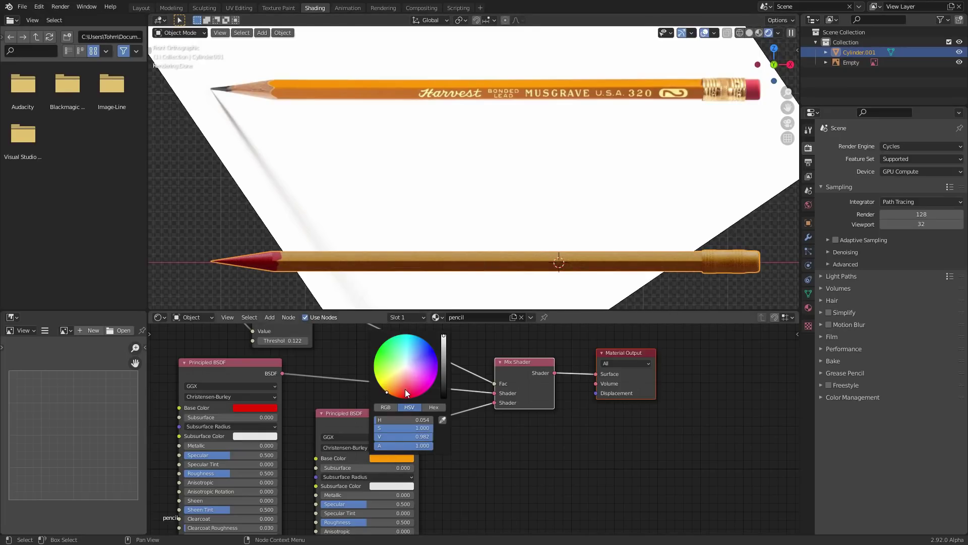
drag(394, 388, 377, 377)
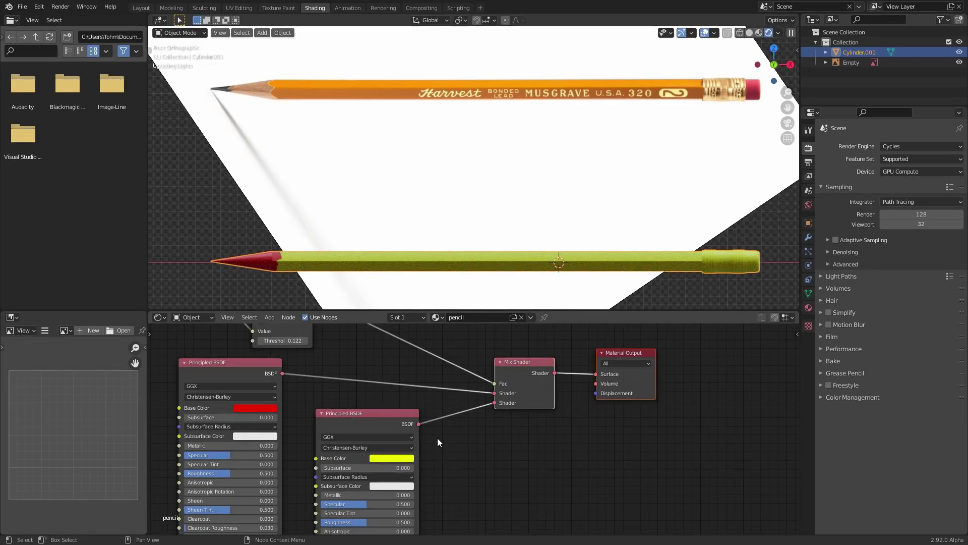
key(ctrl+z)
Set the roughness of the orange Principled BSDF to 0.6.
middle_drag(437, 436, 509, 375)
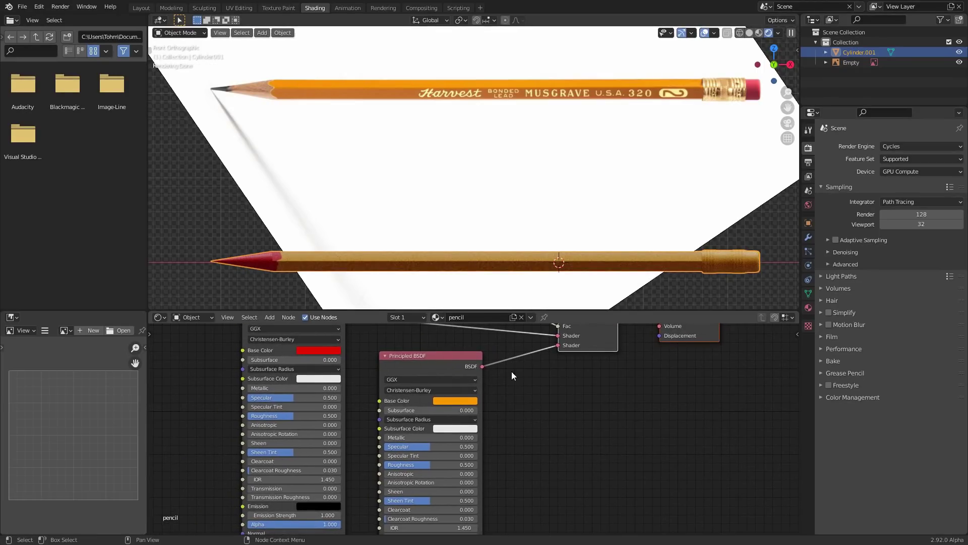
scroll(463, 428, up, 2)
drag(418, 474, 353, 473)
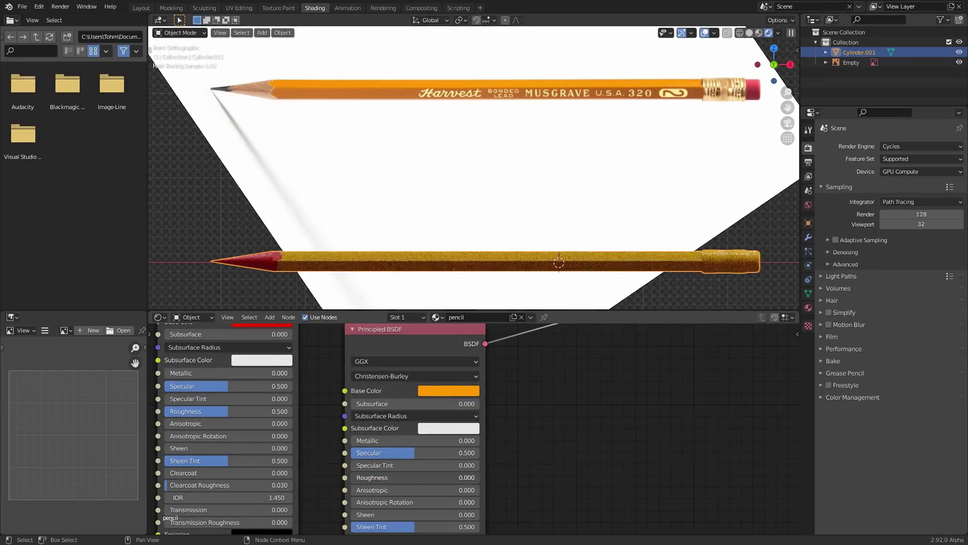
key(ctrl+z)
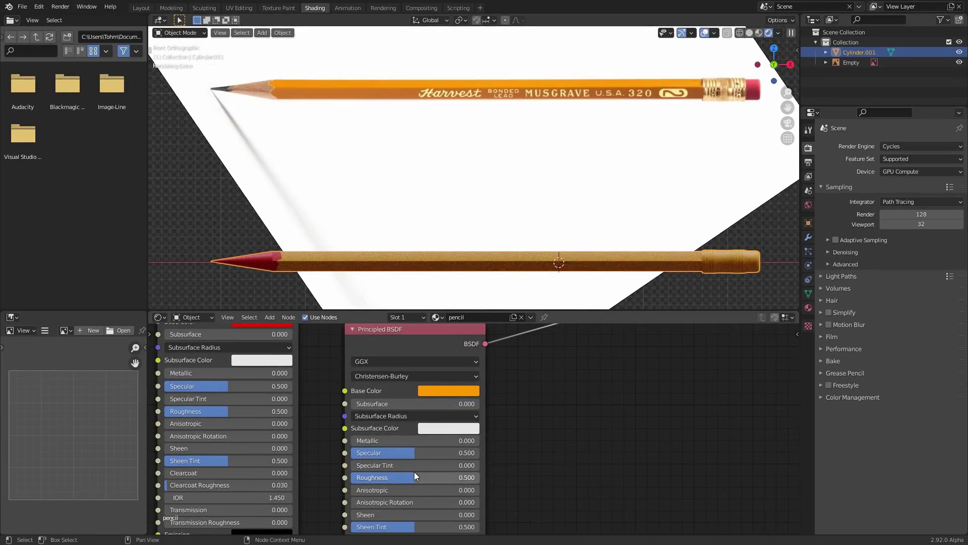
click(416, 475)
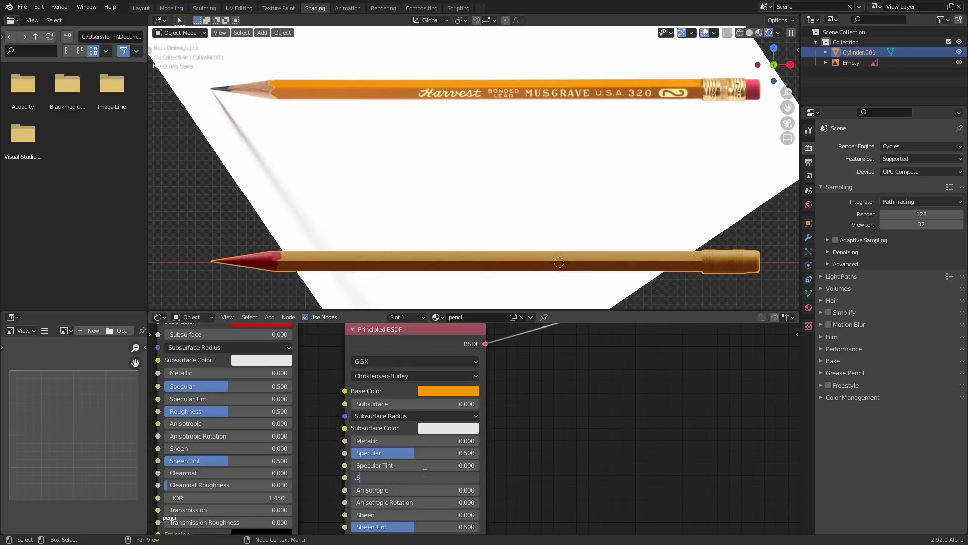
text(.6)
key(Return)
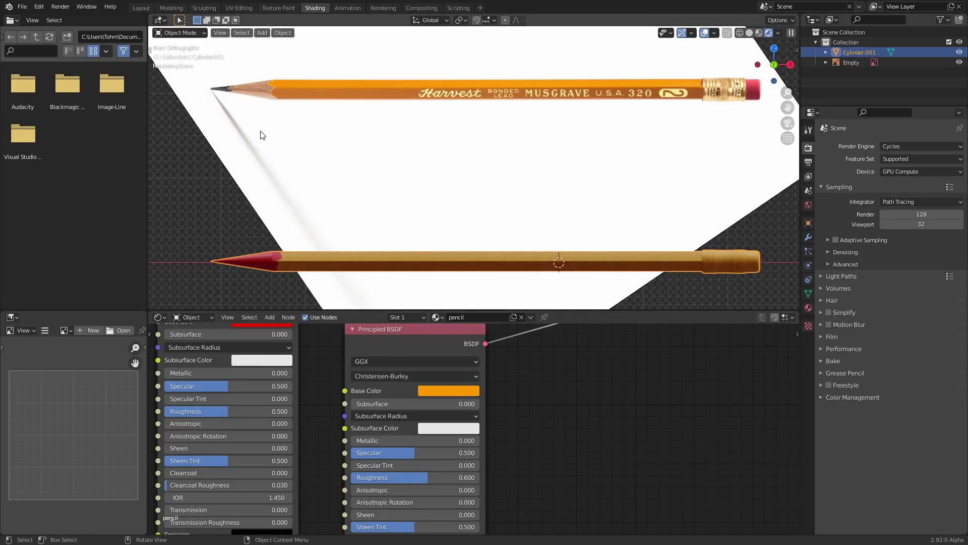
Add a Noise Texture node in the free space beside the red Principled BSDF.
shift+middle_drag(294, 96, 437, 121)
middle_drag(182, 407, 397, 491)
middle_drag(340, 365, 470, 416)
key(shift+a)
click(373, 374)
text(n)
key(Return)
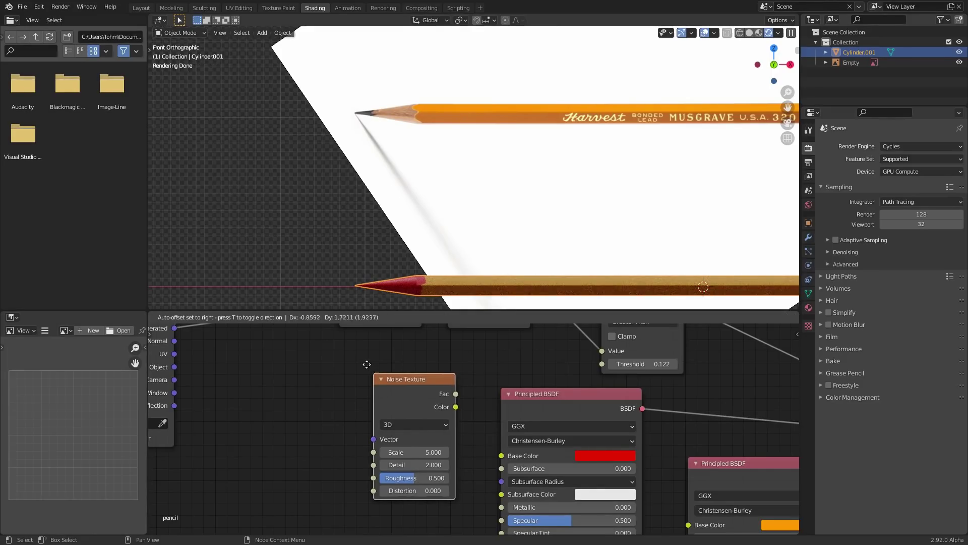
click(281, 360)
Place the Noise Texture node below the Texture Coordinate node and preview its Fac output on the pencil.
scroll(374, 90, up, 5)
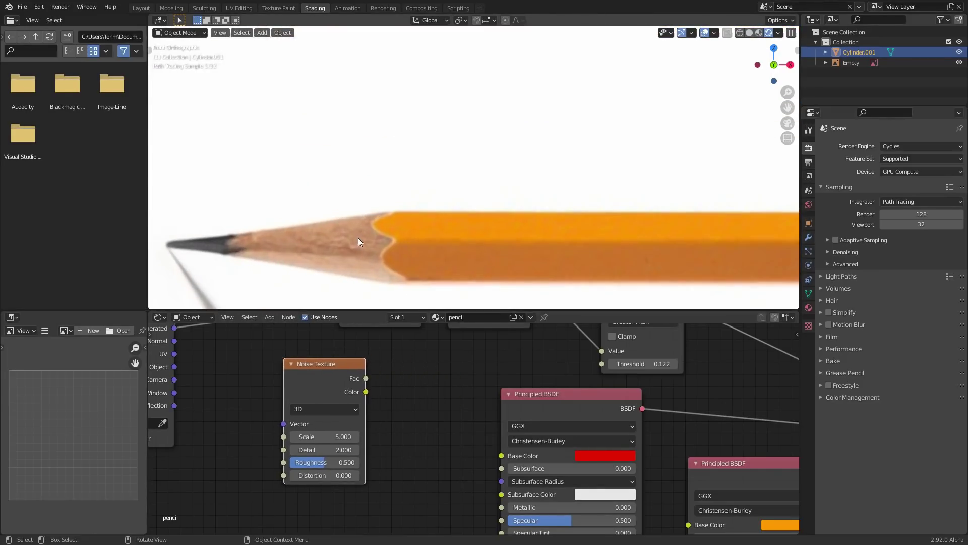
drag(322, 372, 234, 418)
middle_drag(277, 397, 430, 343)
drag(404, 359, 290, 406)
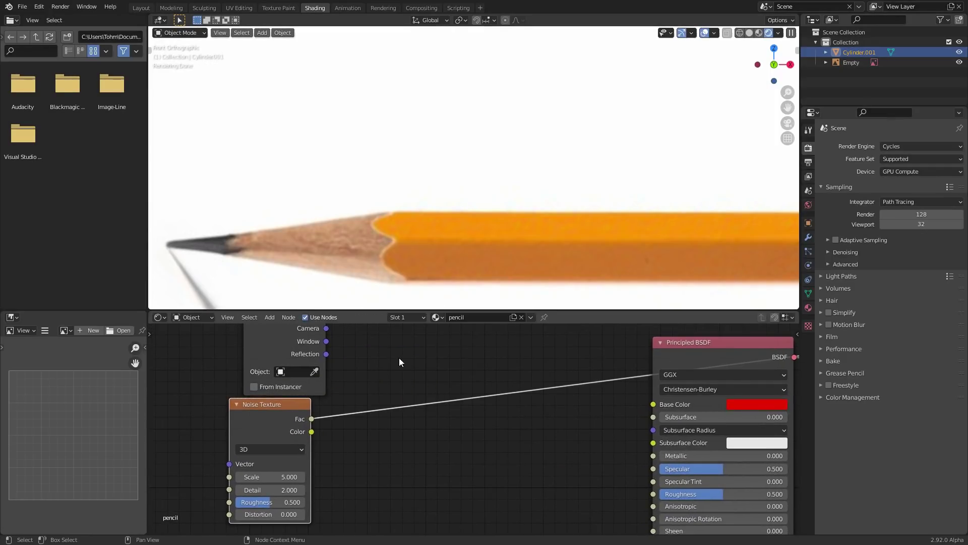
scroll(461, 229, down, 8)
shift+middle_drag(496, 295, 431, 104)
scroll(364, 441, up, 3)
Insert a ColorRamp node on the link coming from the Noise Texture's Fac output.
key(shift+a)
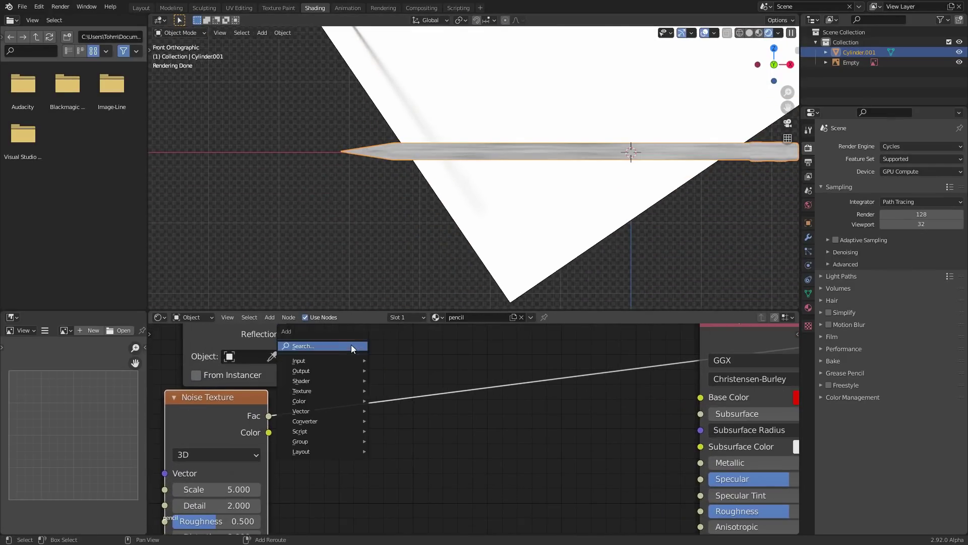
click(351, 346)
text(color ramp)
key(Return)
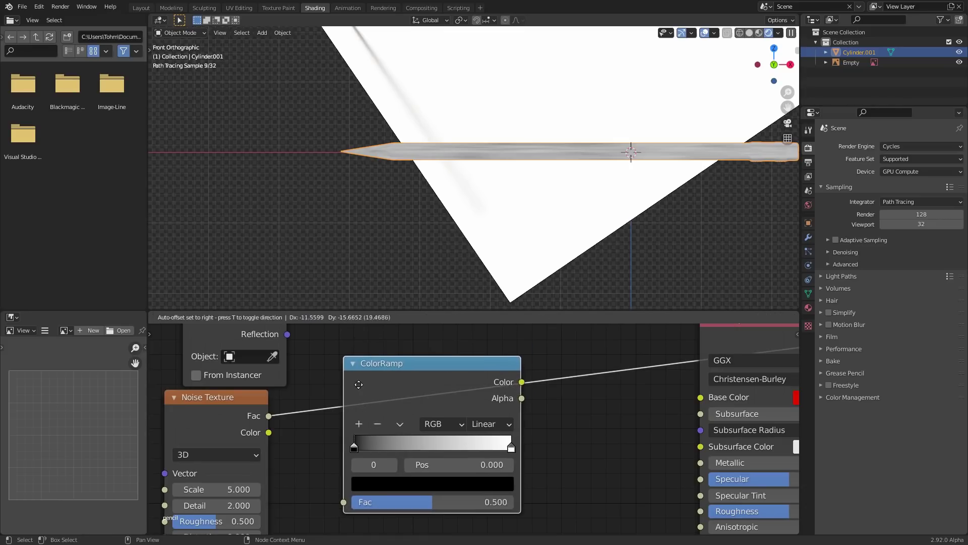
click(353, 381)
Sharpen the grain by moving the ramp's black stop inward and its white stop to 0.560, with noise detail 16 and roughness 0.717.
scroll(389, 162, up, 6)
shift+middle_drag(448, 155, 695, 227)
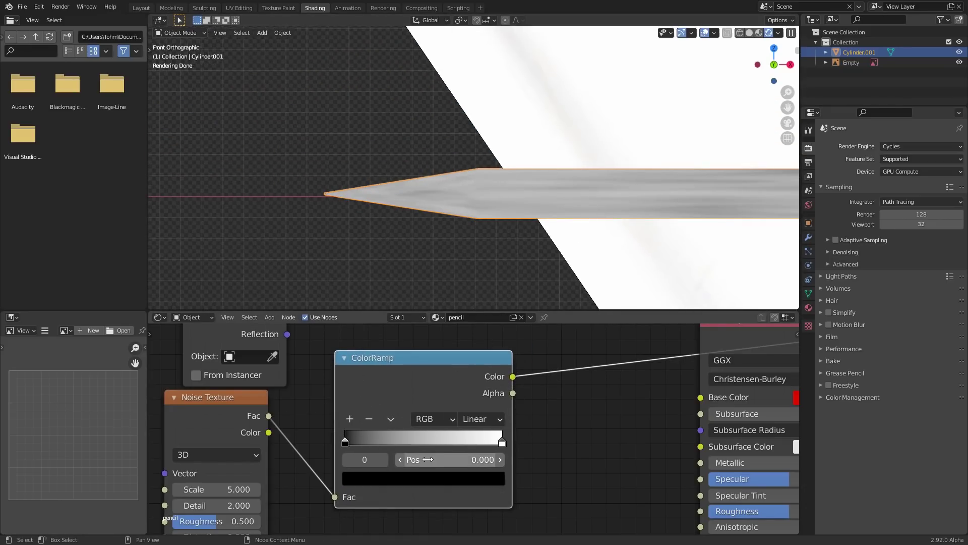
mouse_move(427, 458)
mouse_down()
mouse_move(481, 459)
mouse_move(439, 459)
mouse_move(463, 459)
mouse_up()
click(384, 460)
middle_drag(217, 494, 259, 449)
mouse_move(258, 461)
mouse_down()
mouse_move(302, 461)
mouse_move(283, 477)
mouse_up()
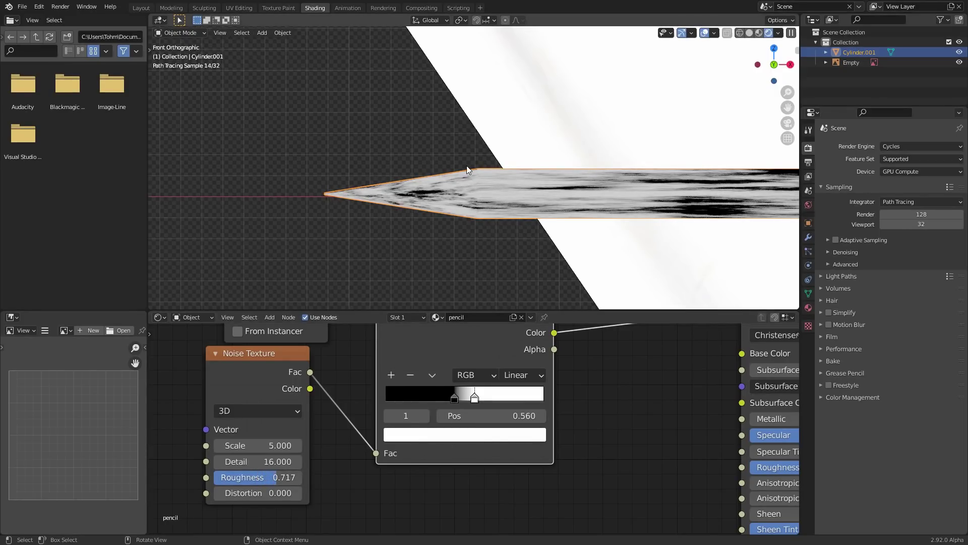
scroll(467, 170, up, 3)
scroll(392, 412, down, 3)
Move the Noise Texture and ColorRamp nodes together away from the red Principled BSDF to make room between them.
middle_drag(517, 342, 389, 380)
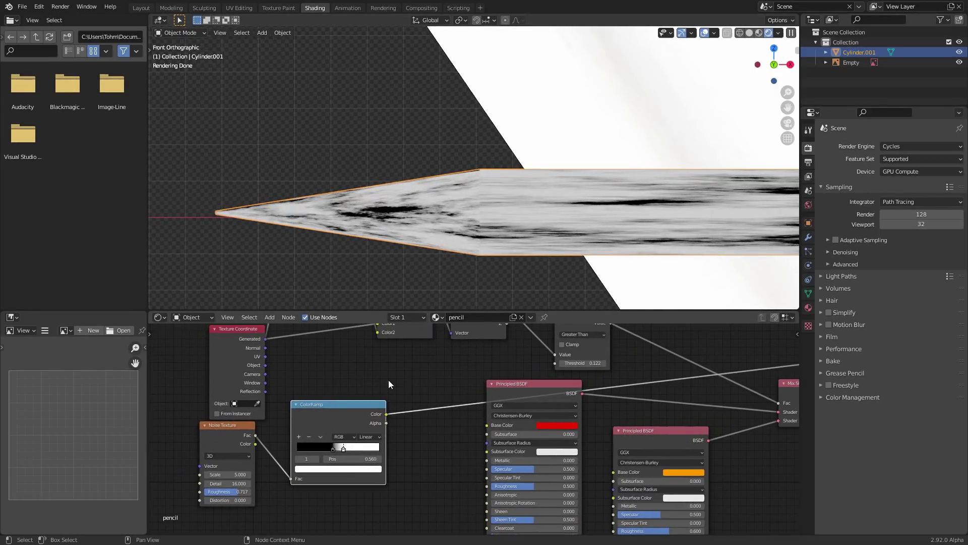
drag(386, 518, 230, 448)
drag(326, 420, 251, 452)
click(359, 372)
scroll(190, 489, up, 4)
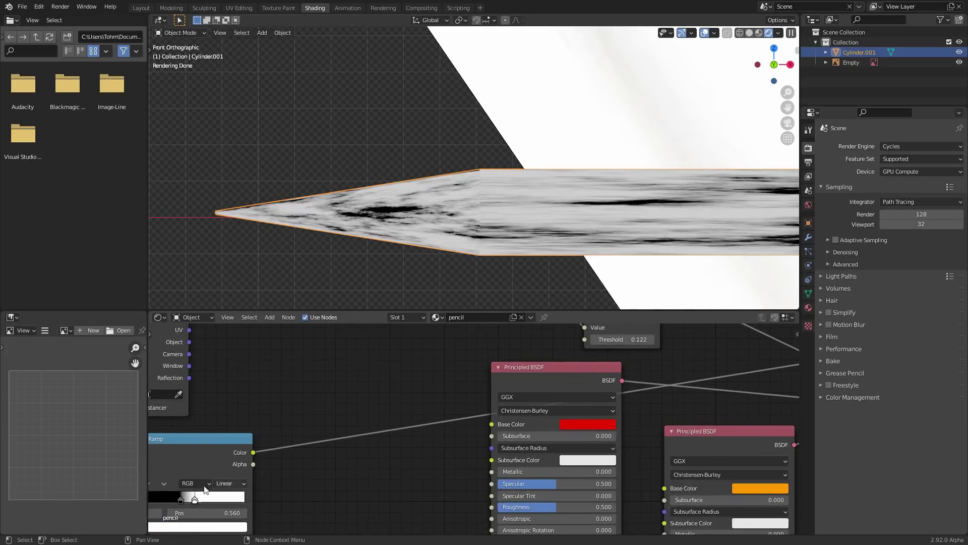
Insert a MixRGB node after the ColorRamp and connect the ramp's color output to its Fac input.
key(shift+a)
text(mi)
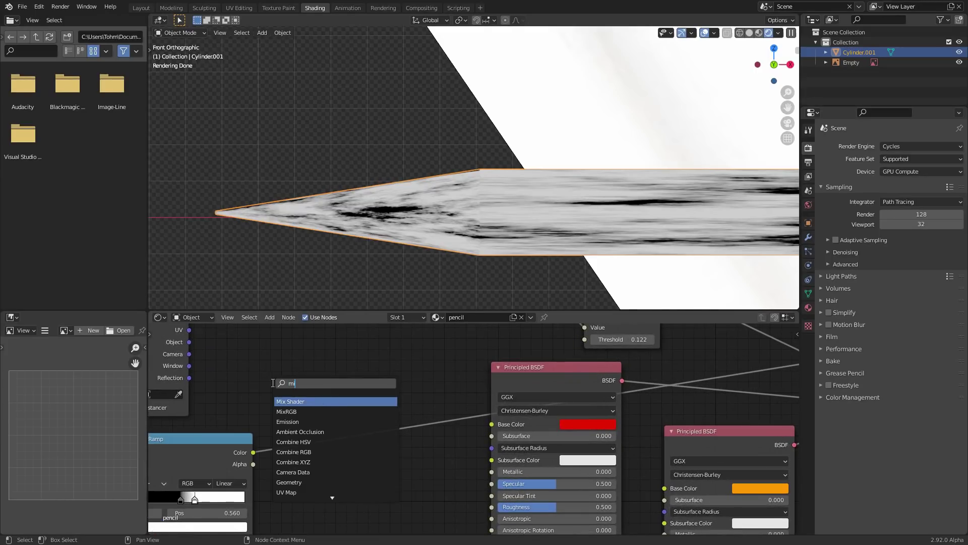
click(328, 411)
click(359, 411)
middle_drag(359, 412, 379, 457)
drag(334, 482, 334, 471)
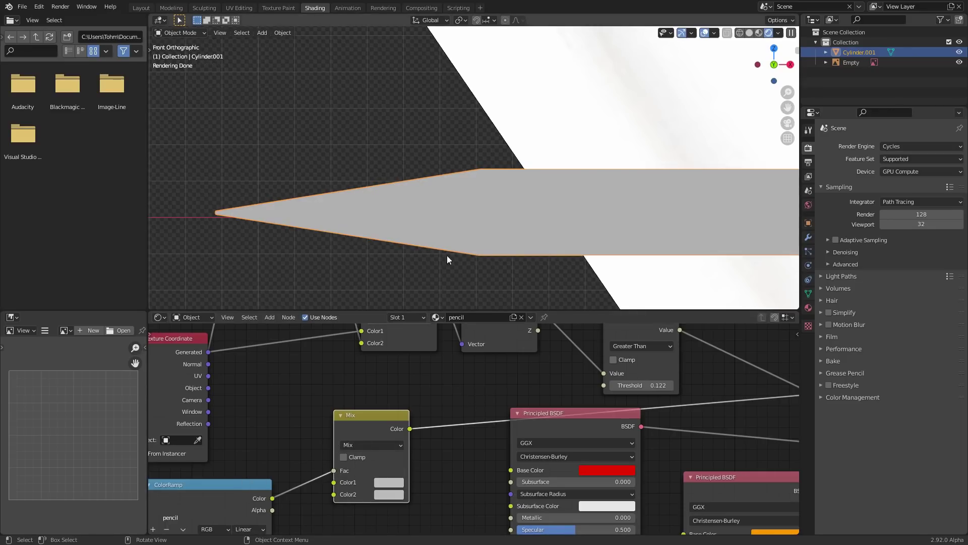
Sample the Mix node's Color1 and Color2 from light and dark wood areas on the reference pencil's sharpened tip.
scroll(439, 126, down, 5)
scroll(414, 166, up, 3)
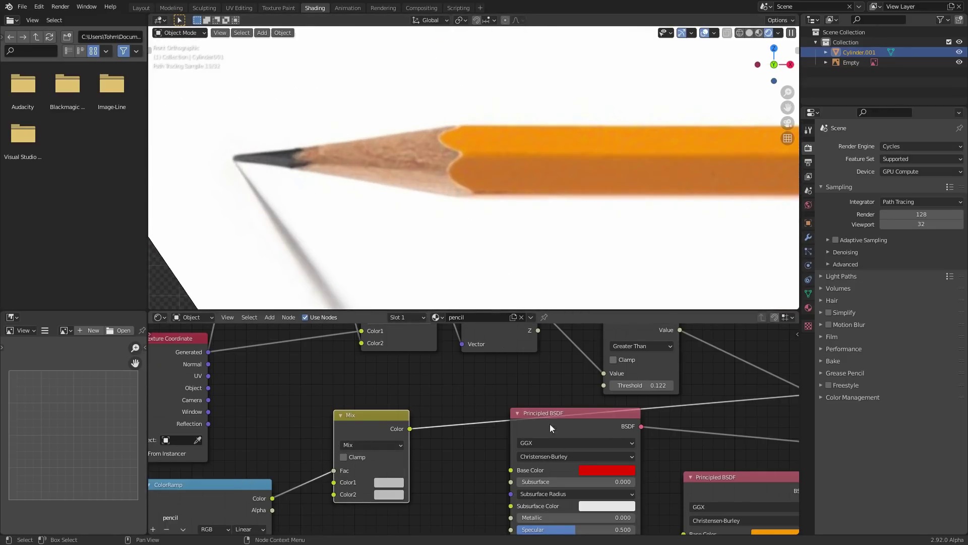
key(e)
click(363, 144)
key(e)
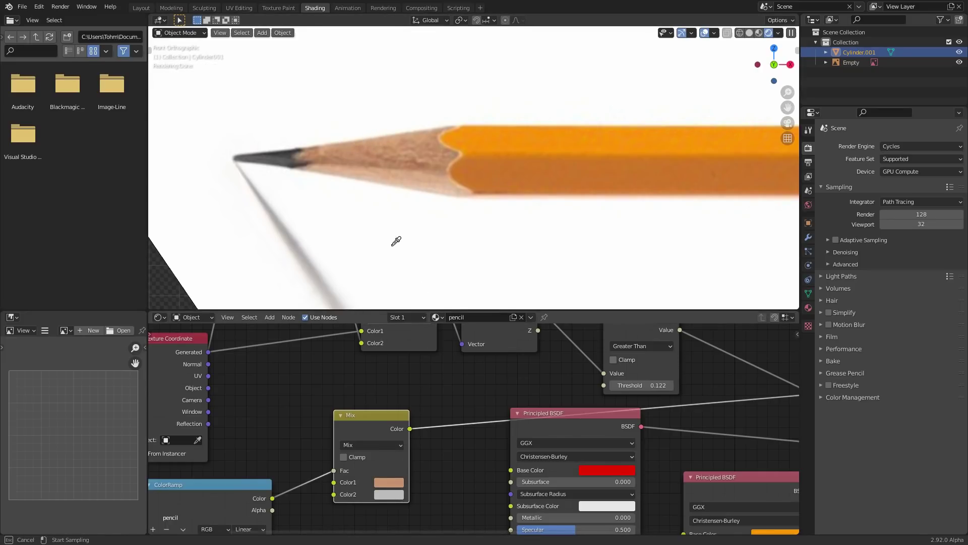
click(420, 164)
Connect the Mix color to the red Principled BSDF's Base Color and preview the Mix Shader on the pencil.
scroll(425, 229, down, 8)
mouse_move(403, 248)
shift+middle_down()
mouse_move(390, 129)
mouse_move(378, 107)
shift+middle_up()
scroll(446, 199, up, 6)
mouse_move(409, 429)
mouse_down()
mouse_move(519, 474)
mouse_move(511, 469)
mouse_up()
mouse_move(538, 409)
middle_down()
mouse_move(458, 404)
mouse_move(100, 317)
middle_up()
ctrl+shift+click(503, 339)
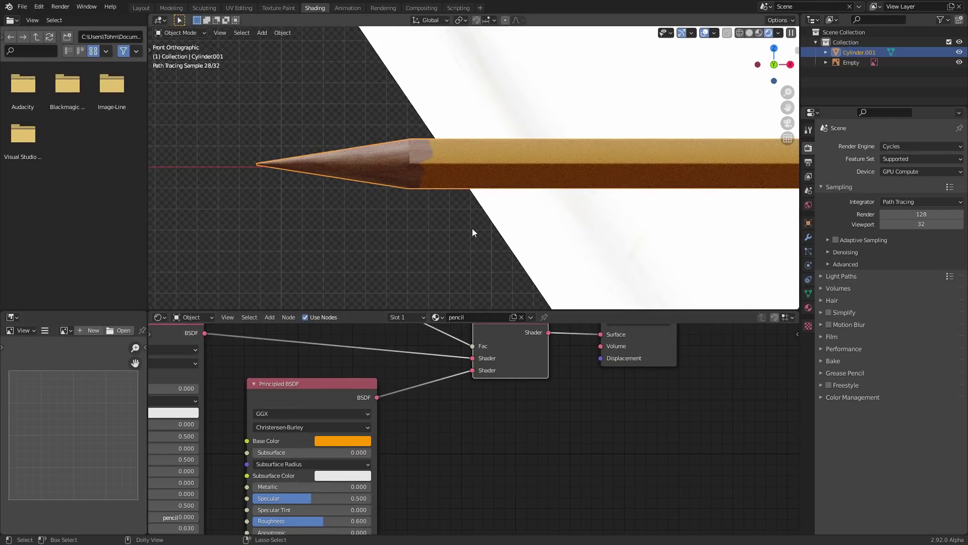
Lower the Greater Than node's threshold to 0.112 to shift the paint edge toward the sharpened tip.
scroll(407, 160, up, 3)
shift+middle_drag(385, 144, 497, 215)
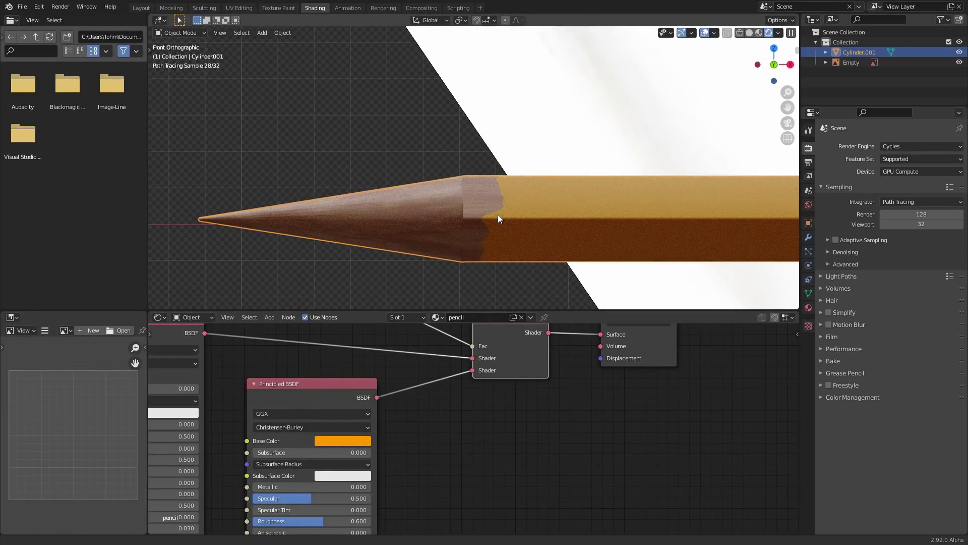
middle_drag(424, 352, 501, 433)
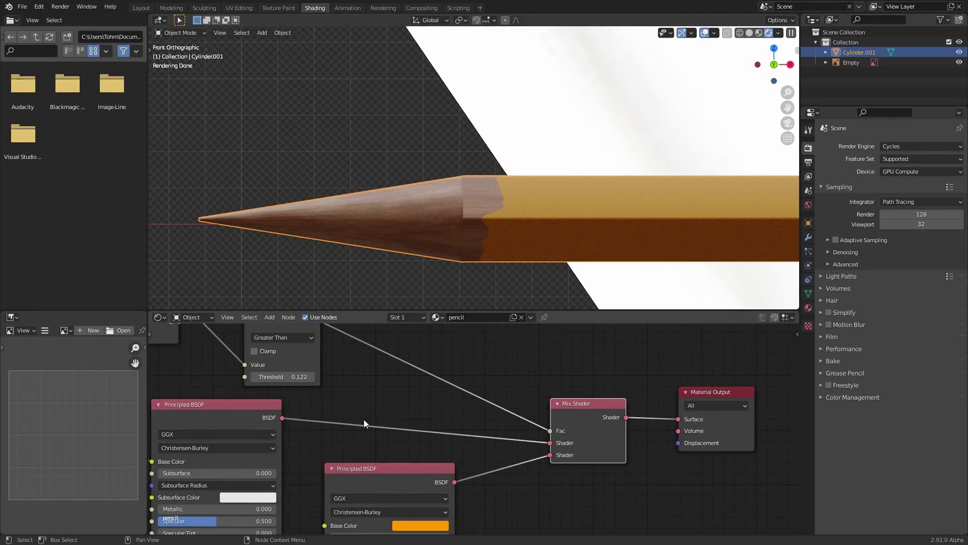
middle_drag(356, 418, 539, 332)
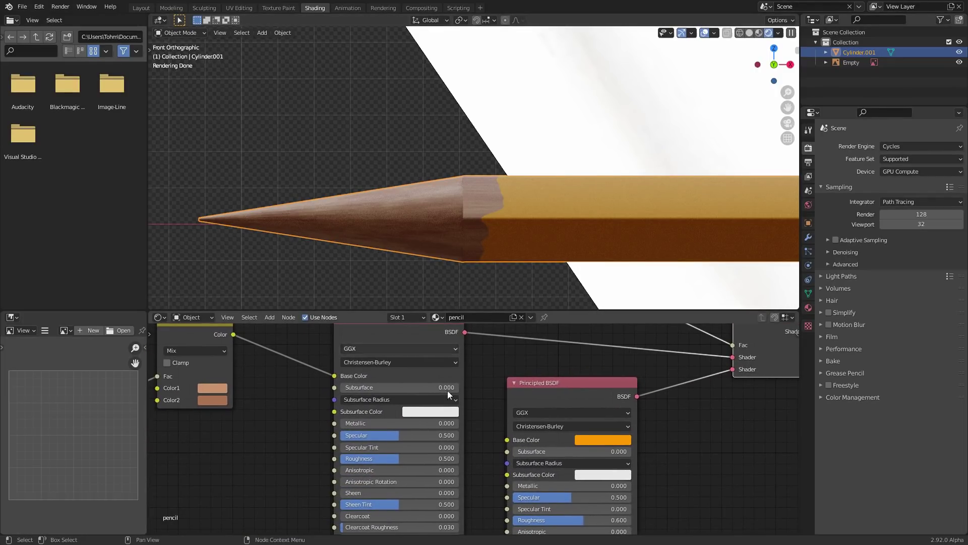
scroll(455, 346, down, 8)
middle_drag(502, 359, 485, 500)
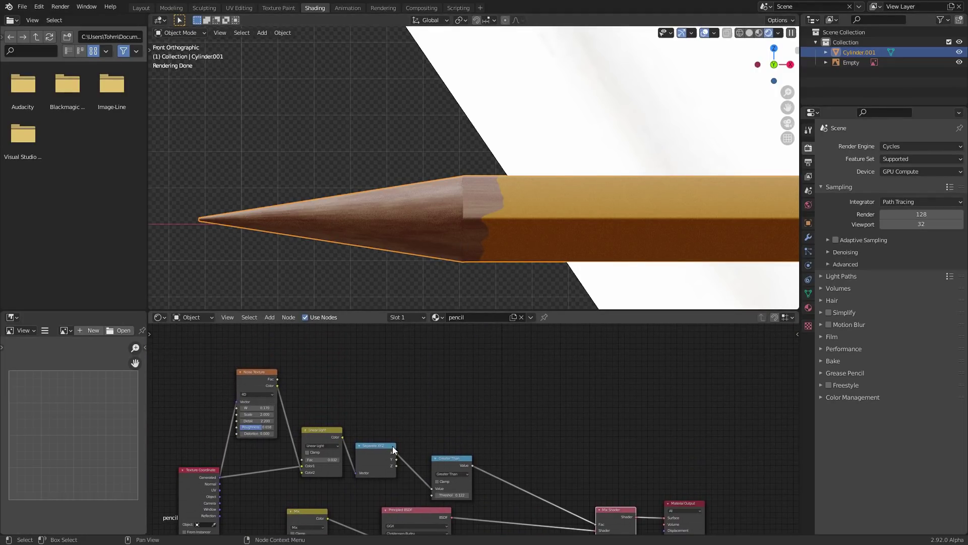
middle_drag(379, 444, 414, 404)
scroll(414, 405, up, 5)
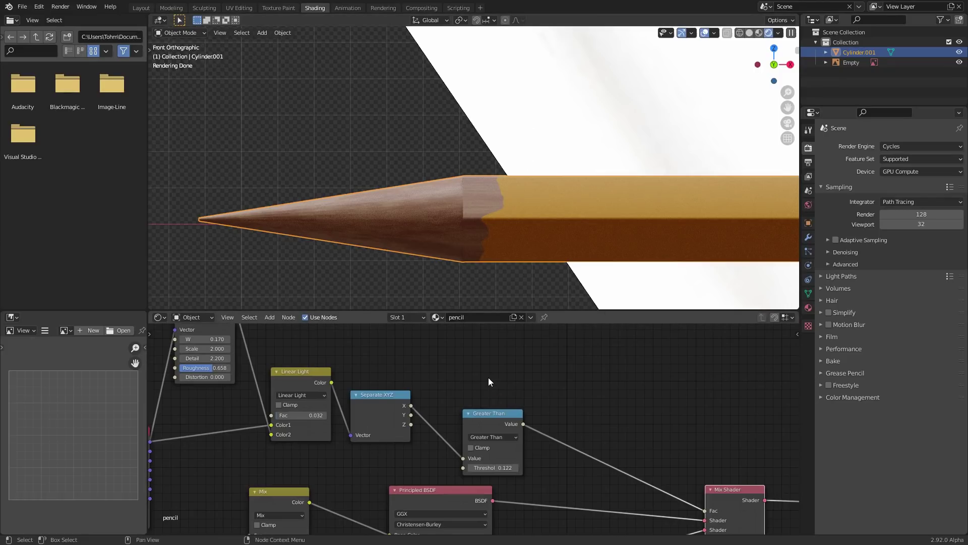
click(471, 467)
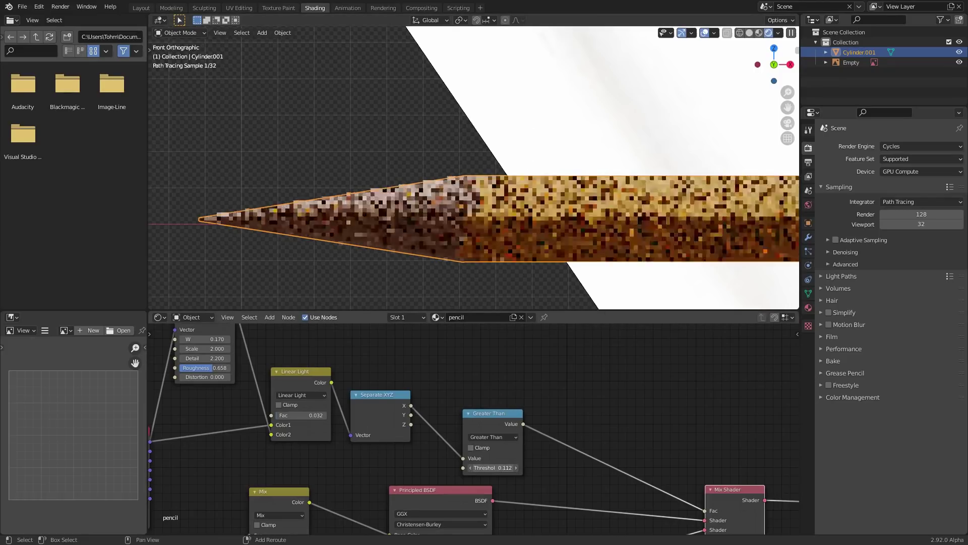
mouse_move(493, 467)
shift+mouse_down()
mouse_move(483, 467)
mouse_move(492, 468)
shift+mouse_up()
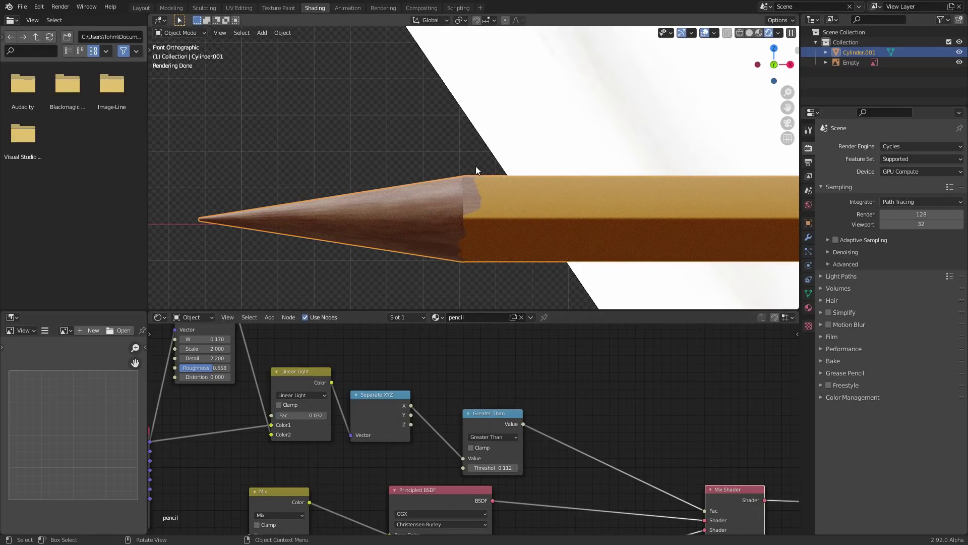
Set the Greater Than node's threshold to 0.1075 to fine-tune where the orange paint begins.
click(493, 464)
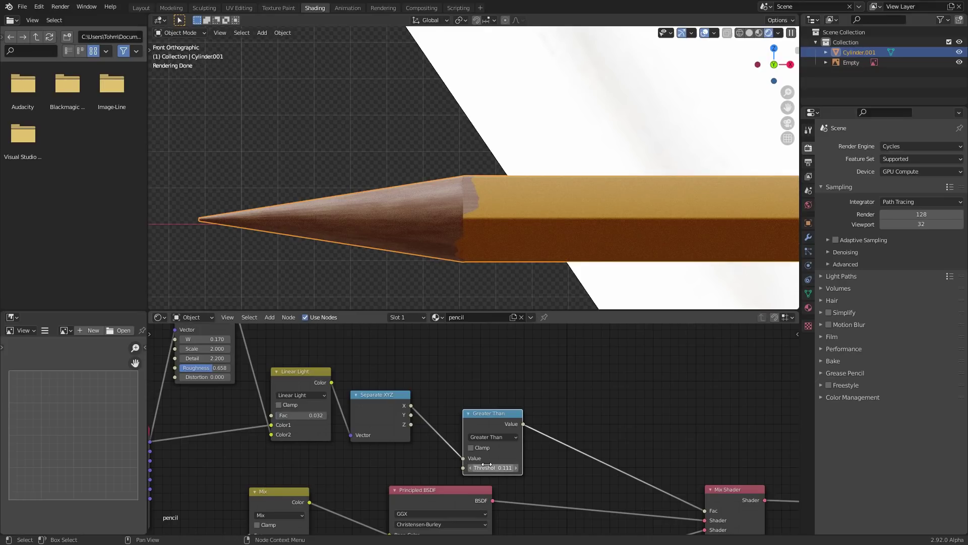
text(11)
key(Return)
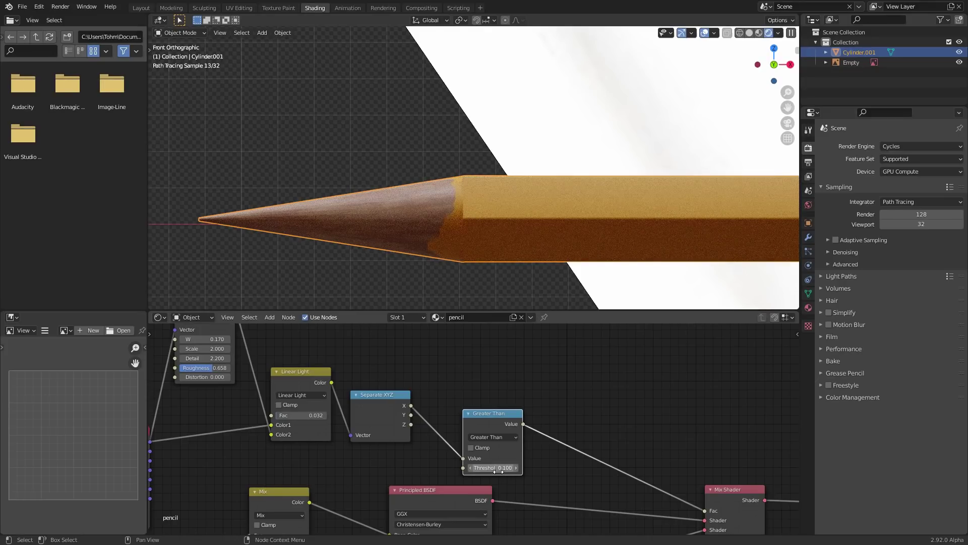
click(499, 470)
key(Return)
click(498, 470)
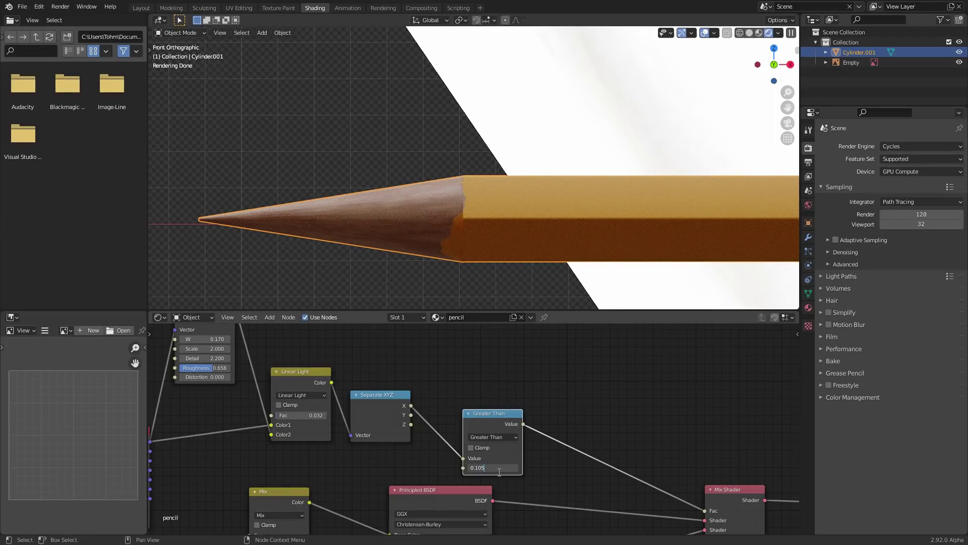
text(0.1075)
key(Return)
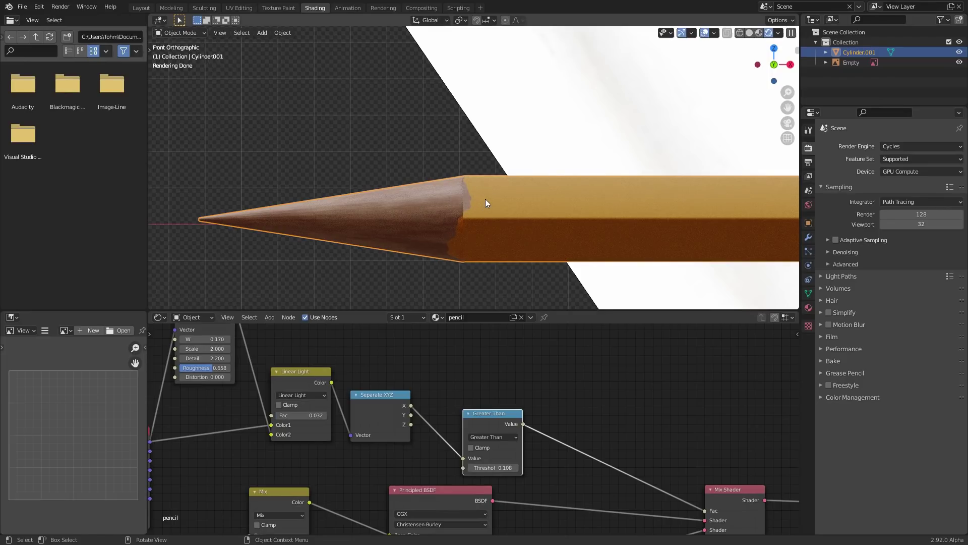
Deselect the pencil and examine the transition from orange paint to sharpened wood at different distances and angles.
scroll(485, 199, down, 3)
scroll(449, 158, up, 3)
mouse_move(436, 205)
middle_down()
mouse_move(457, 178)
mouse_move(437, 190)
middle_up()
click(454, 109)
scroll(454, 109, down, 8)
mouse_move(594, 182)
middle_down()
mouse_move(568, 187)
mouse_move(533, 171)
middle_up()
scroll(534, 171, up, 4)
scroll(464, 176, up, 3)
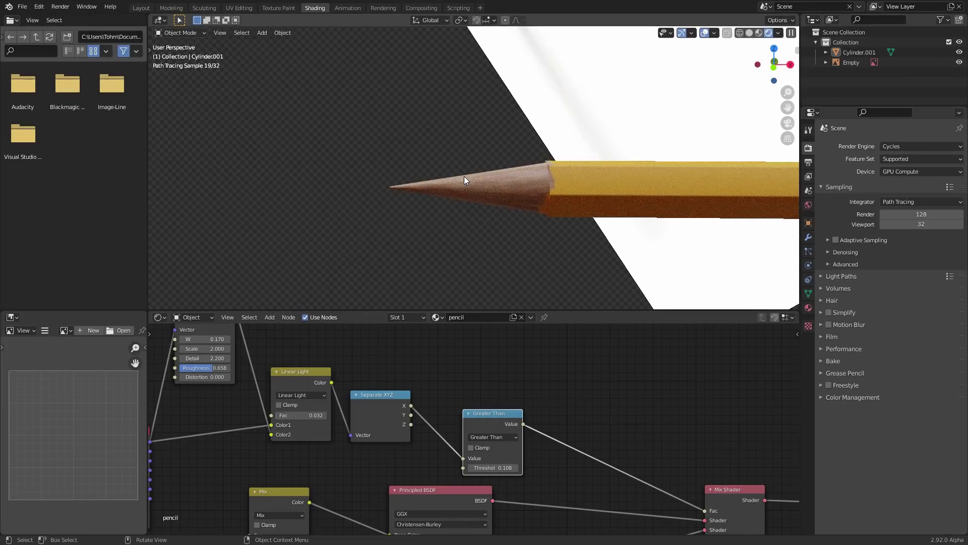
Add a Bump node between the wood grain's ColorRamp and the wood Principled BSDF.
middle_drag(263, 429, 413, 452)
scroll(503, 179, up, 3)
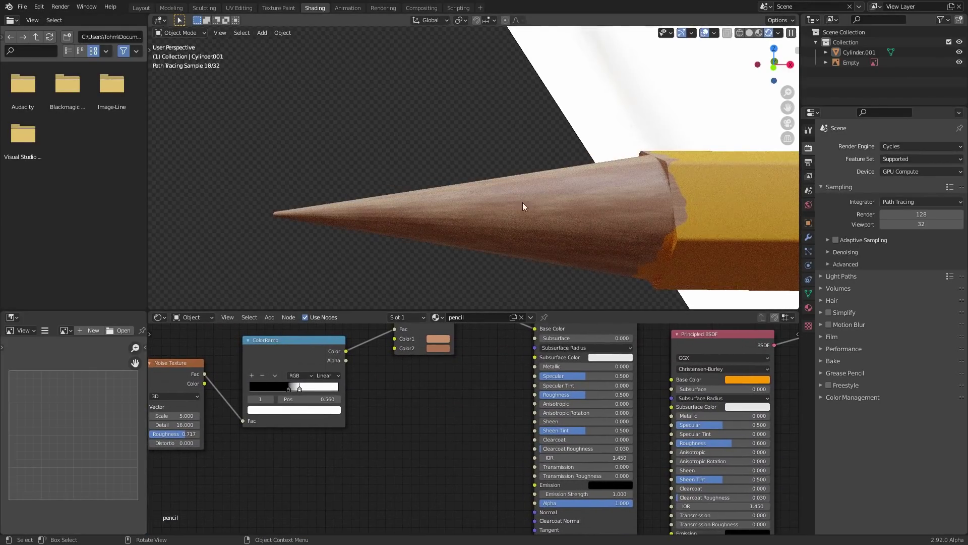
key(shift+a)
click(394, 383)
text(bumm)
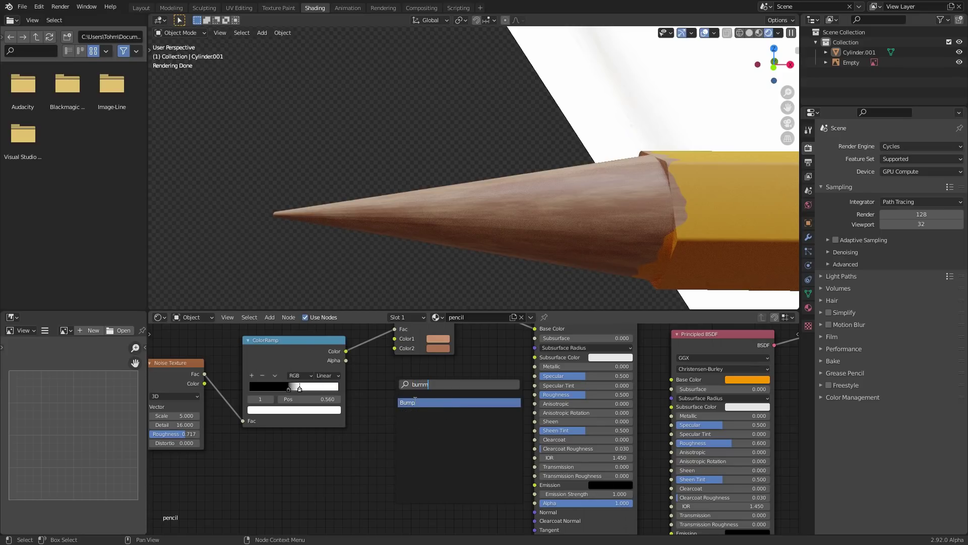
click(414, 402)
click(412, 402)
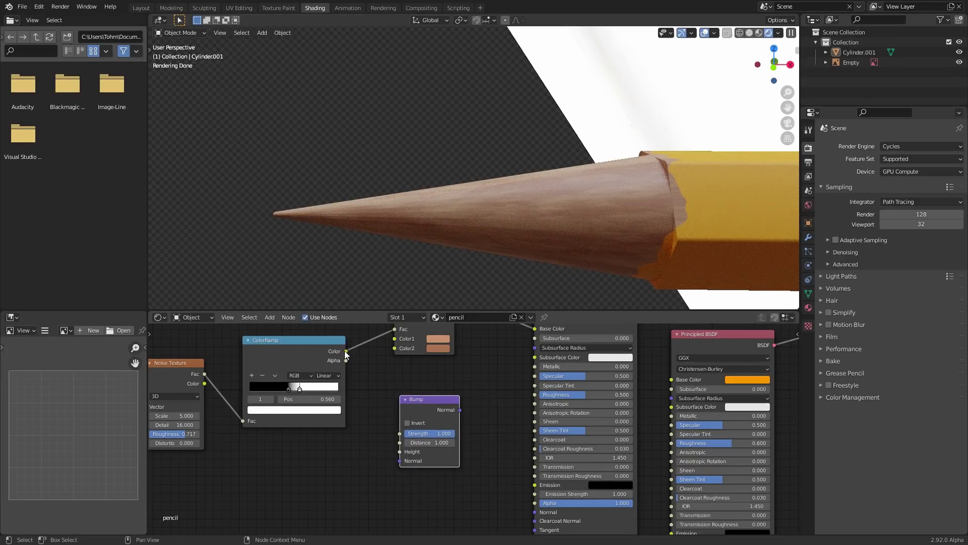
Connect the ColorRamp's color to the Bump height and the Bump normal to the wood Principled BSDF, and preview the Mix Shader.
mouse_move(345, 351)
mouse_down()
mouse_move(402, 468)
mouse_move(346, 351)
mouse_up()
middle_drag(471, 466, 409, 413)
drag(376, 370, 378, 421)
middle_drag(323, 349, 419, 444)
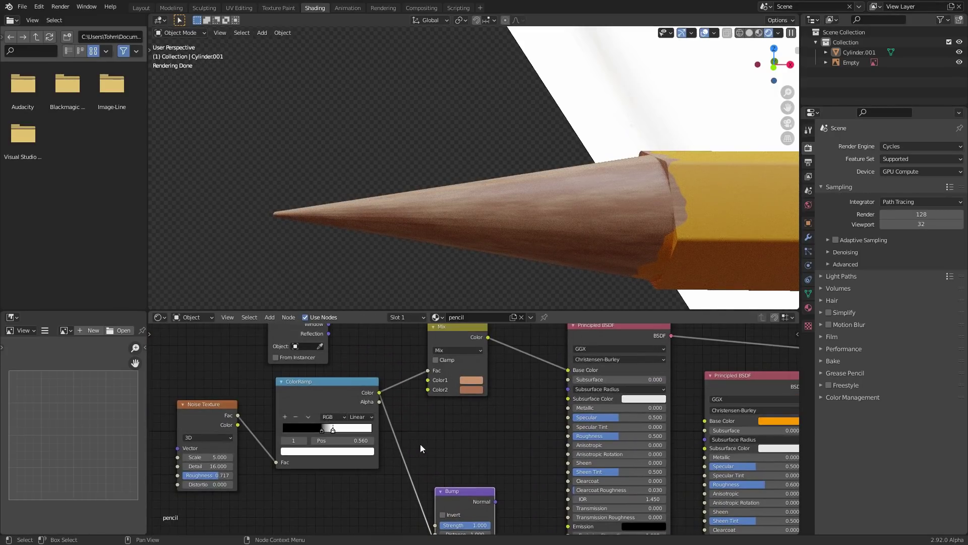
ctrl+shift+click(354, 394)
ctrl+shift+click(459, 490)
middle_drag(459, 490, 372, 410)
drag(382, 412, 459, 465)
scroll(458, 465, down, 3)
ctrl+shift+click(630, 356)
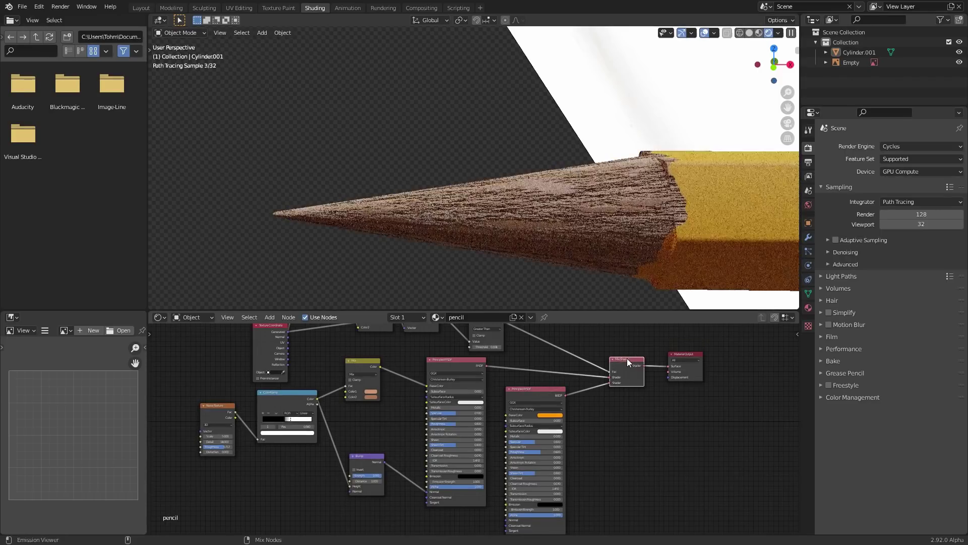
Set the Bump strength to 0.1, and cut and restore its normal link to compare the effect.
scroll(449, 417, up, 5)
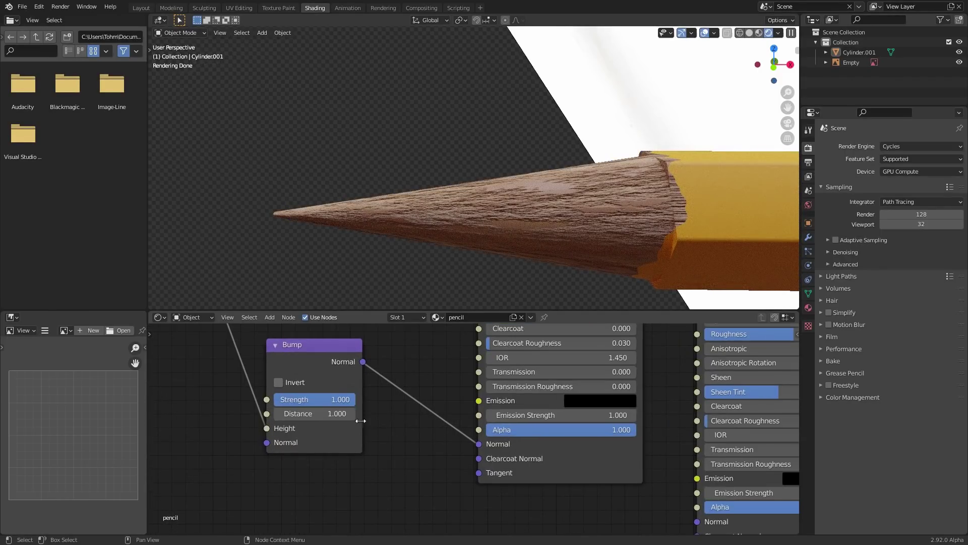
click(318, 404)
text(0.1)
key(Return)
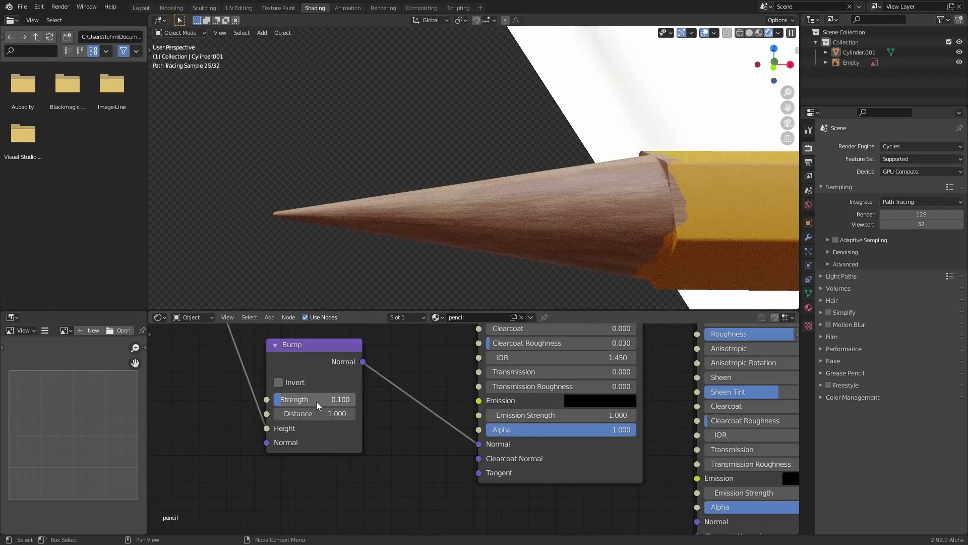
ctrl+right_drag(395, 421, 400, 362)
key(ctrl+z)
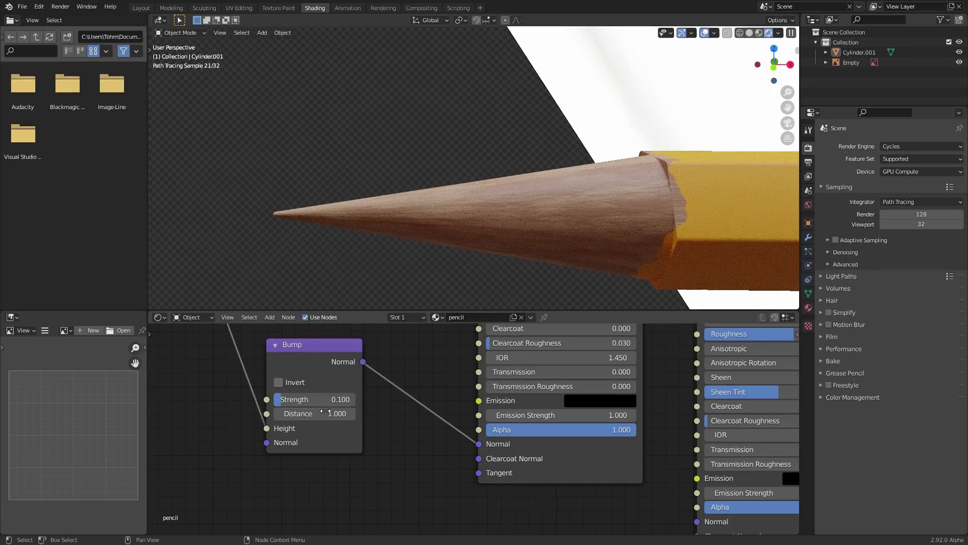
Set the Bump strength to 0.125 and check the wood surface on the pencil tip.
click(318, 400)
text(.125)
key(Return)
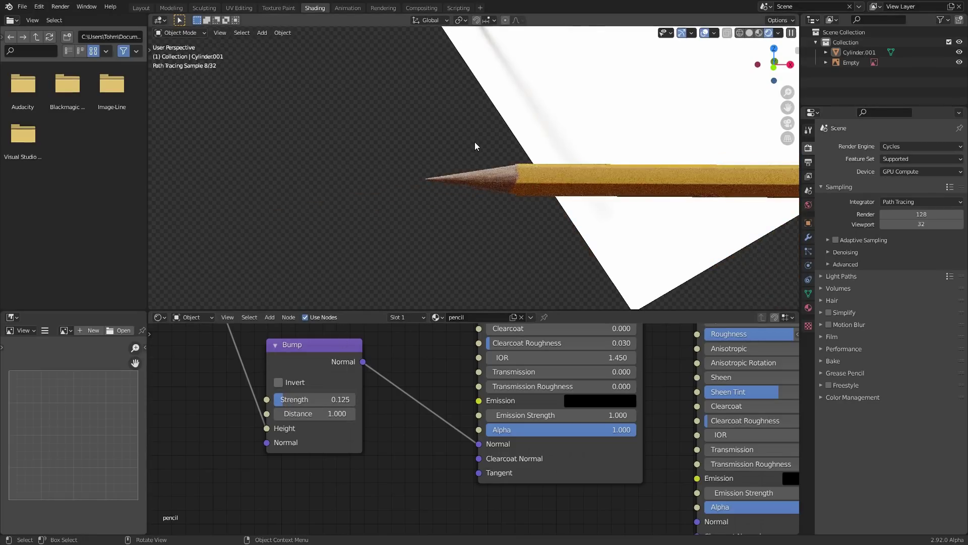
scroll(476, 143, down, 7)
shift+middle_drag(529, 172, 472, 192)
scroll(352, 171, up, 8)
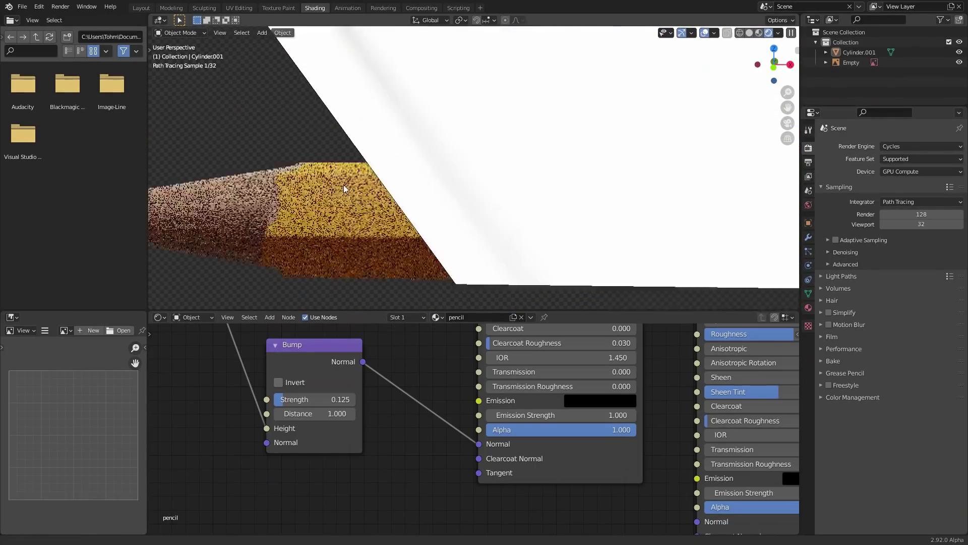
scroll(338, 181, down, 8)
Shift the paint Principled BSDF's base color to a redder orange and deselect the pencil.
click(554, 191)
mouse_move(632, 346)
middle_down()
mouse_move(520, 369)
mouse_move(292, 534)
middle_up()
scroll(497, 279, up, 2)
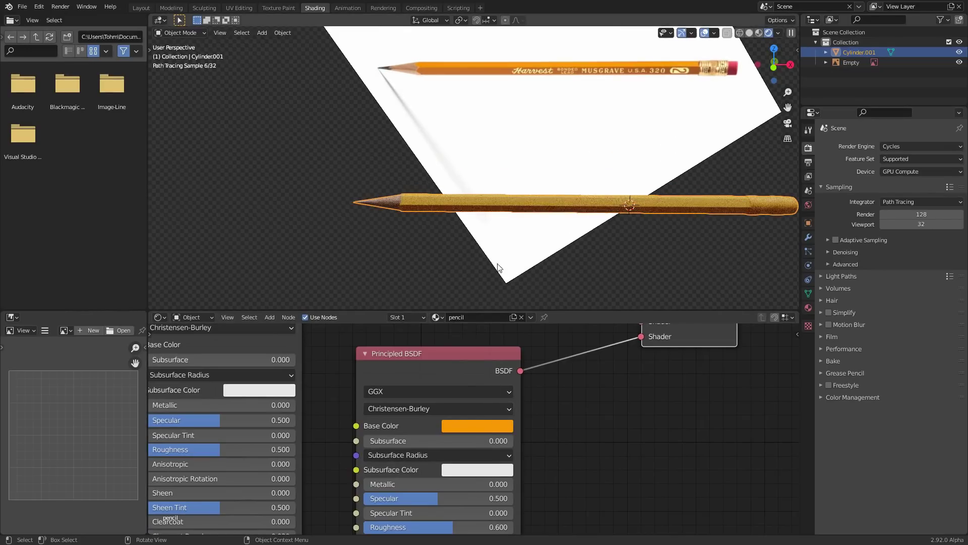
click(478, 425)
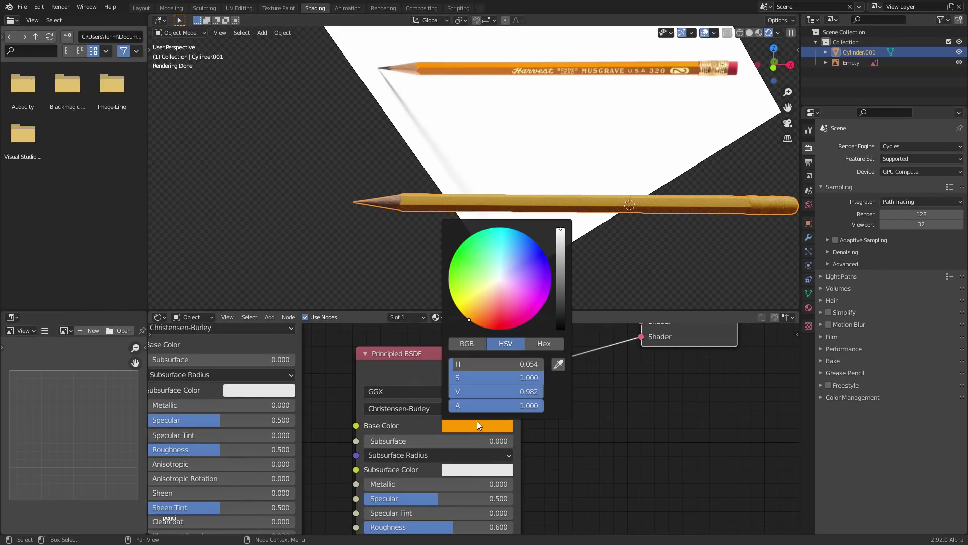
click(470, 320)
drag(472, 321, 475, 323)
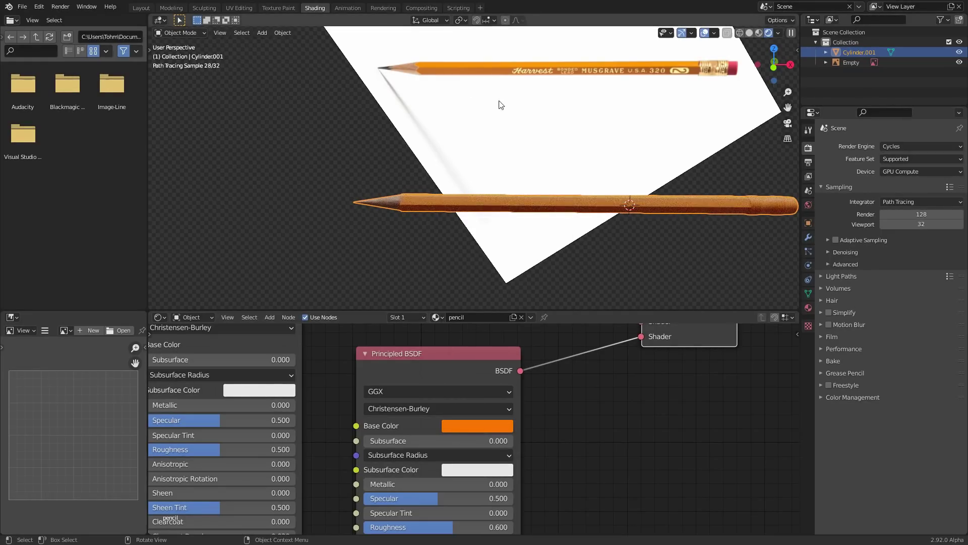
click(355, 183)
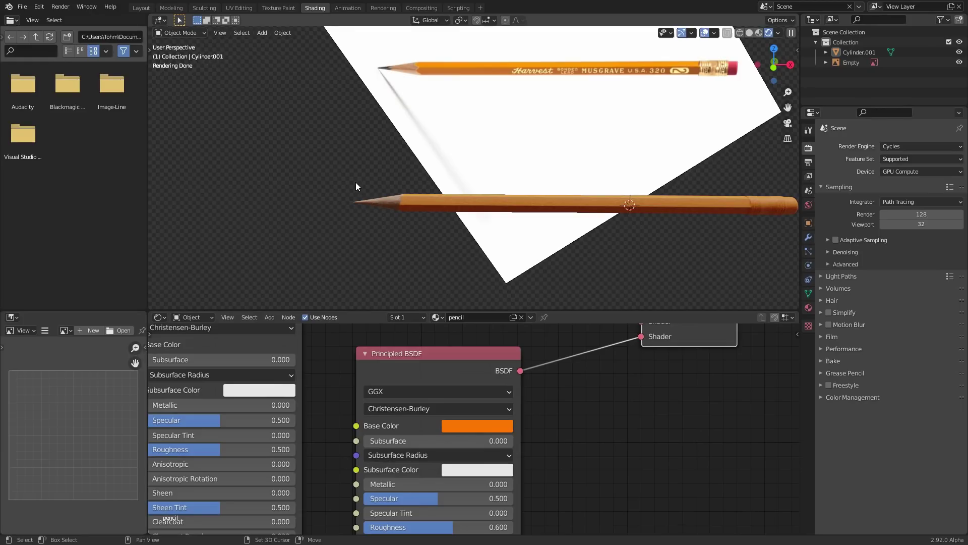
Examine the reference pencil's graphite tip and the lettering along its body.
shift+middle_drag(355, 182, 447, 134)
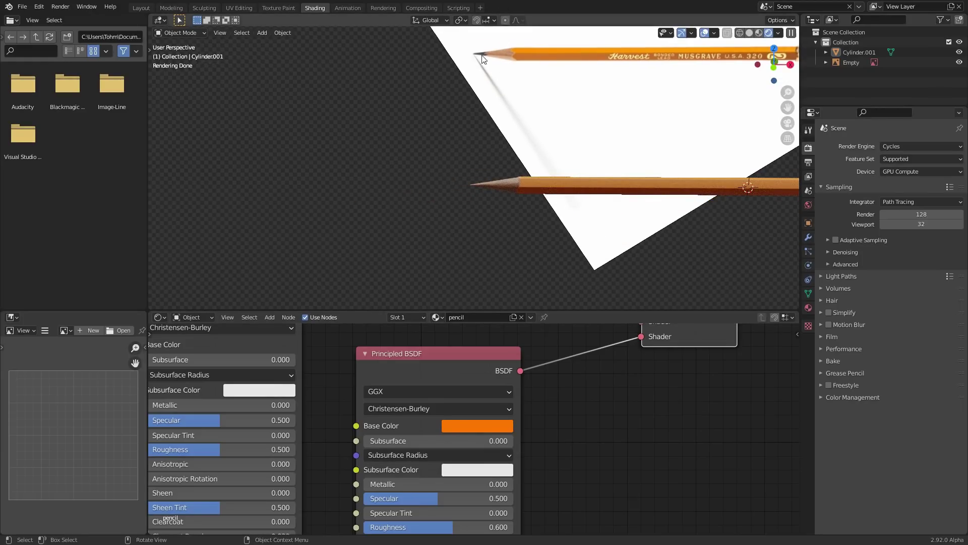
mouse_move(453, 172)
ctrl+middle_down()
mouse_move(446, 113)
mouse_move(424, 151)
ctrl+middle_up()
scroll(425, 140, up, 2)
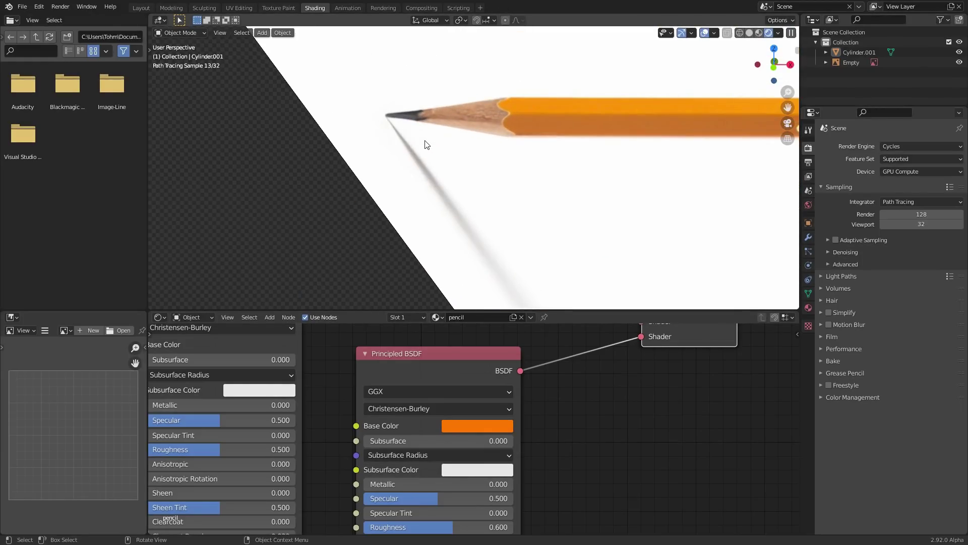
scroll(424, 141, down, 4)
shift+middle_drag(488, 198, 425, 143)
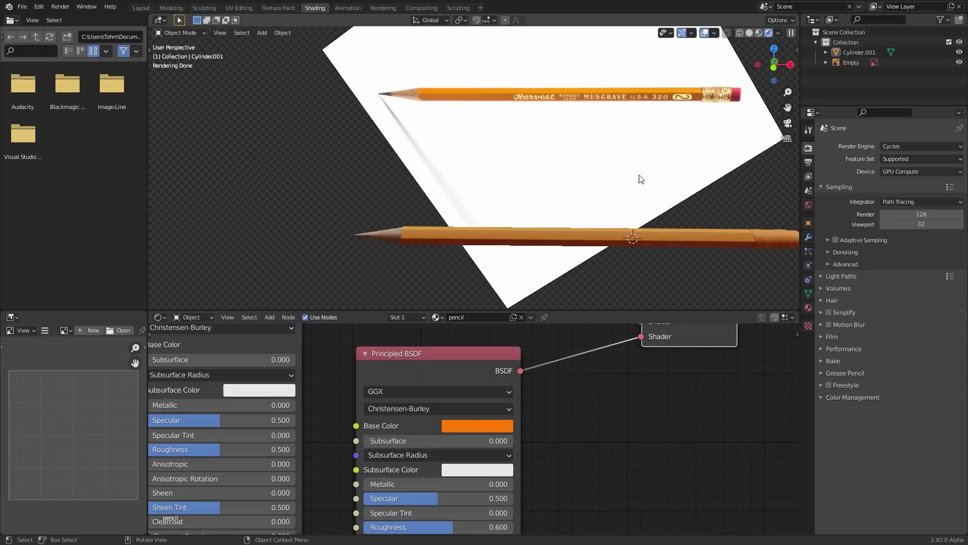
scroll(615, 103, up, 3)
scroll(432, 227, down, 3)
scroll(381, 259, up, 4)
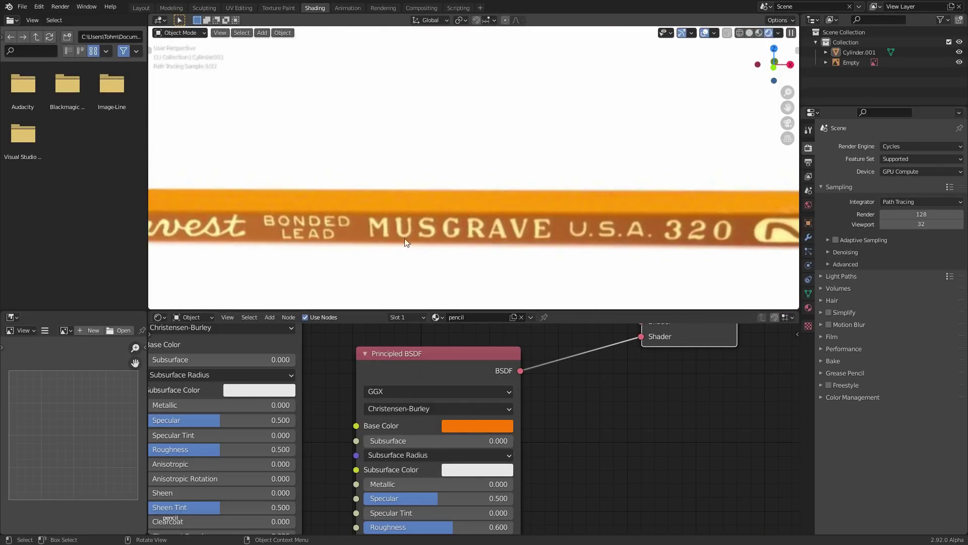
key(shift+a)
click(579, 365)
text(musgrave)
key(Return)
key(Escape)
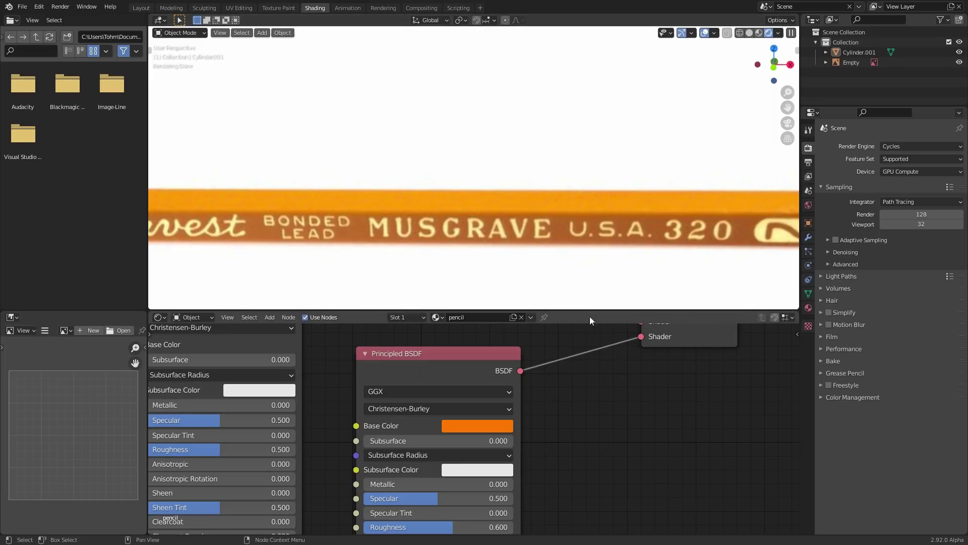
Move the Material Output node farther away from the Mix Shader to make room between them.
scroll(565, 212, down, 4)
scroll(574, 422, down, 8)
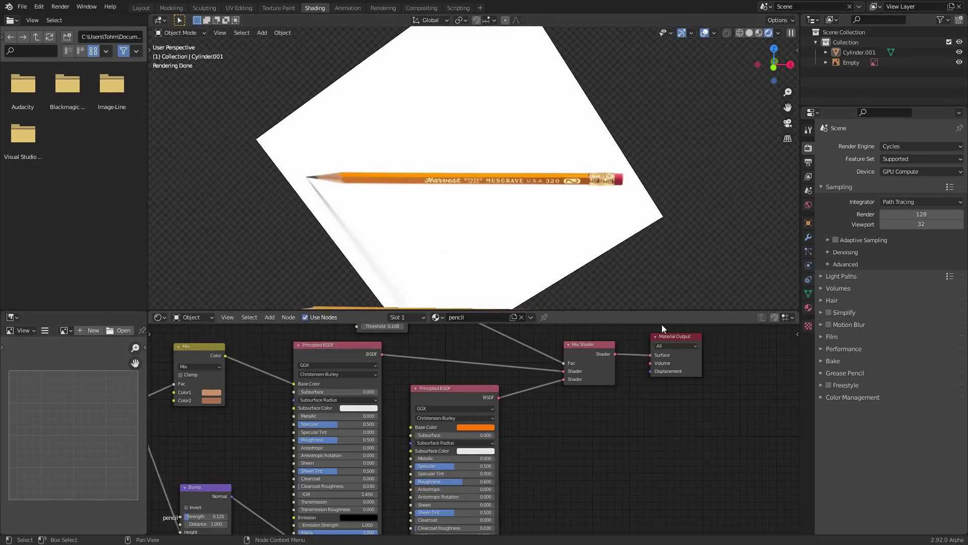
middle_drag(661, 327, 434, 415)
drag(506, 497, 422, 387)
key(g)
click(634, 389)
middle_drag(270, 419, 294, 412)
scroll(508, 393, down, 2)
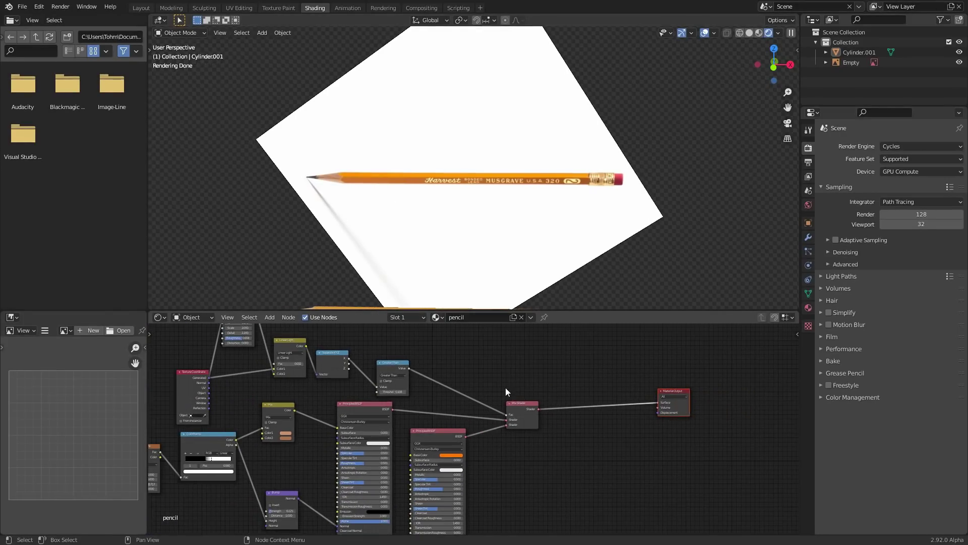
Add another Principled BSDF next to the orange paint shader and show its node properties.
key(shift+a)
text(prin)
key(Return)
scroll(528, 435, up, 3)
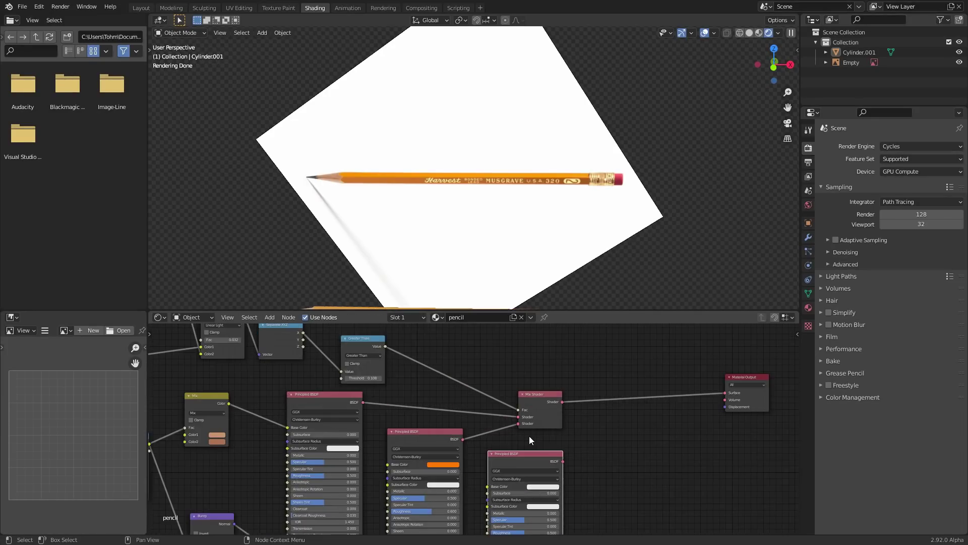
click(526, 434)
key(n)
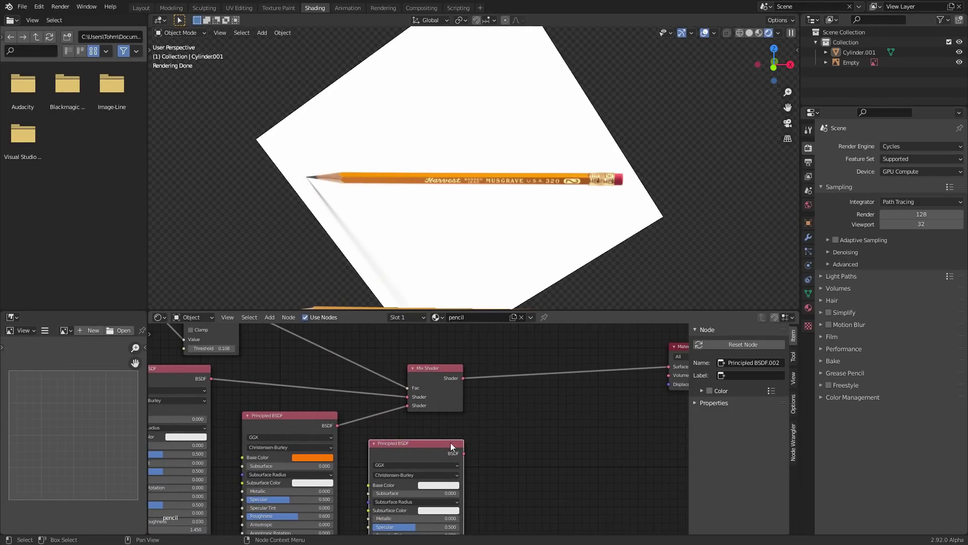
Set both the name and label of the new Principled BSDF to graphene.
key(n)
key(n)
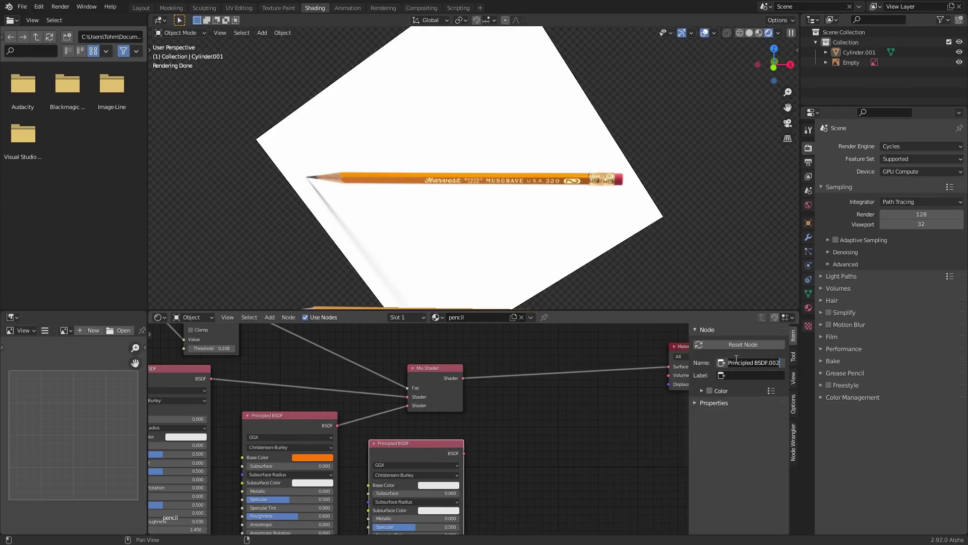
text(graphene)
key(Return)
text(graphene)
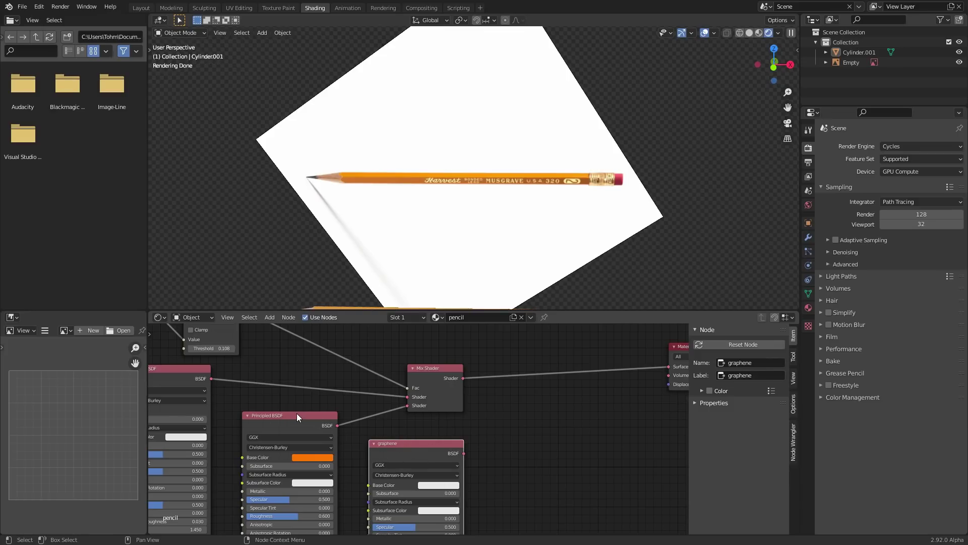
Set both the name and label of the orange paint Principled BSDF to orange.
click(296, 416)
click(736, 363)
text(orange)
key(Return)
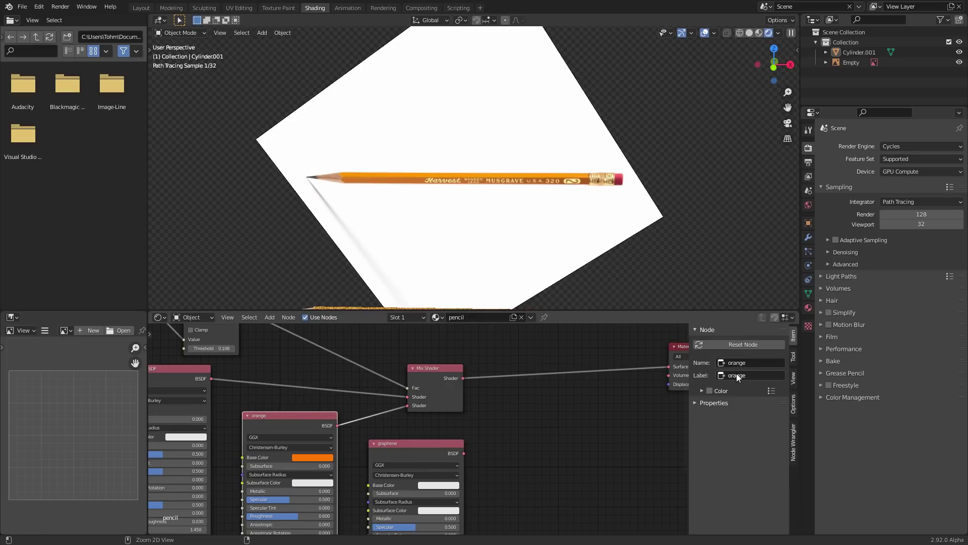
Combine the existing Mix Shader's output with the graphene shader through a second Mix Shader.
click(445, 449)
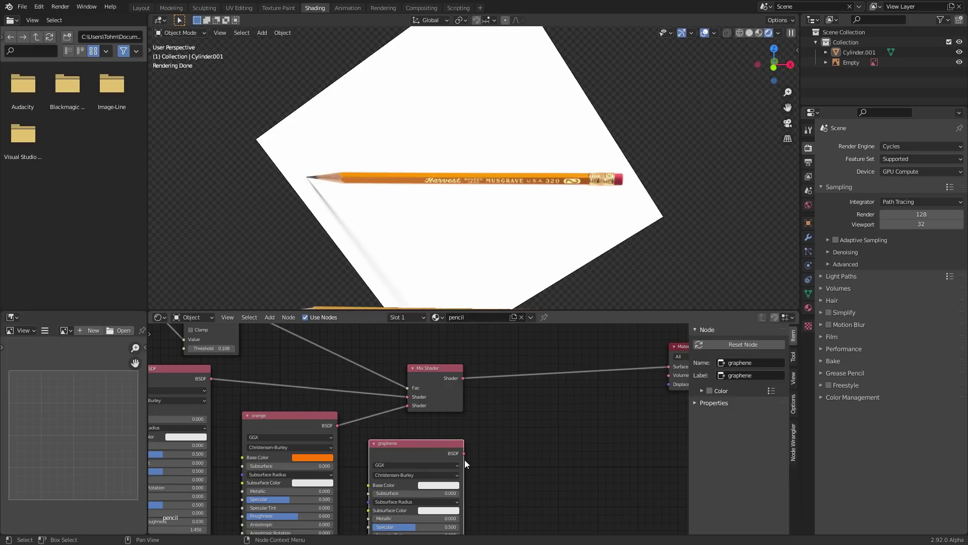
ctrl+shift+right_drag(437, 407, 443, 452)
middle_drag(448, 357, 578, 431)
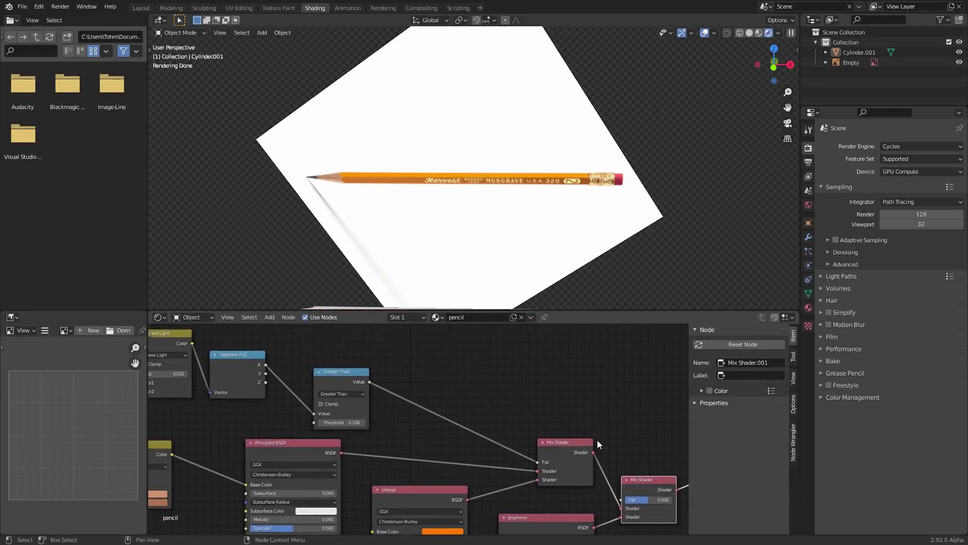
Duplicate the Greater Than node, feed it the Separate XYZ node's X output and preview its mask on the pencil.
scroll(576, 431, down, 5)
middle_drag(387, 389, 553, 433)
scroll(476, 419, up, 4)
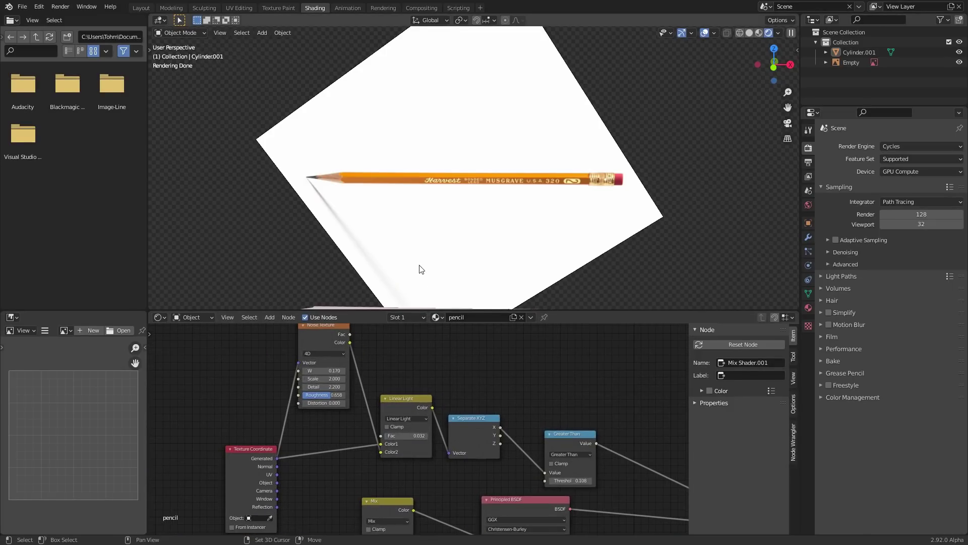
shift+middle_drag(422, 268, 414, 159)
middle_drag(549, 443, 381, 421)
click(423, 411)
key(shift+d)
click(426, 327)
scroll(371, 396, up, 1)
alt+right_drag(357, 424, 431, 365)
ctrl+shift+click(452, 348)
Try a threshold of 0.058 on the duplicated Greater Than node, comparing its mask with the reference tip from the front.
shift+middle_drag(308, 128, 484, 140)
scroll(446, 199, up, 7)
shift+middle_drag(522, 199, 360, 62)
click(772, 69)
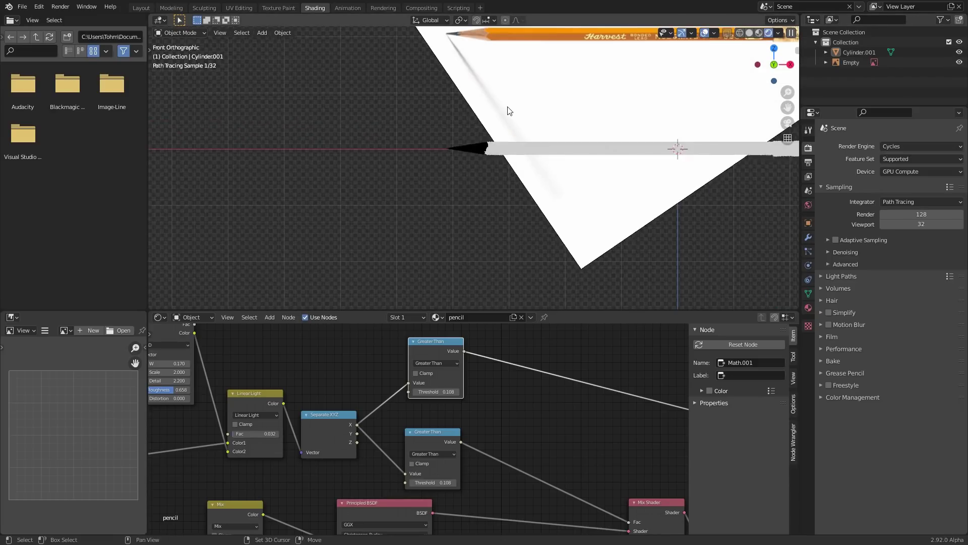
drag(443, 394, 430, 394)
scroll(455, 99, up, 5)
shift+middle_drag(442, 65, 440, 188)
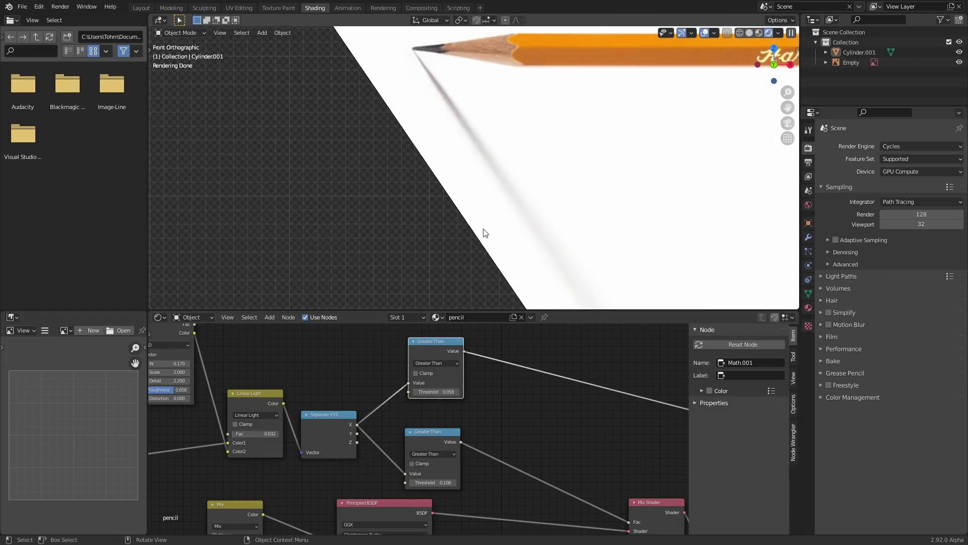
shift+middle_drag(440, 58, 420, 201)
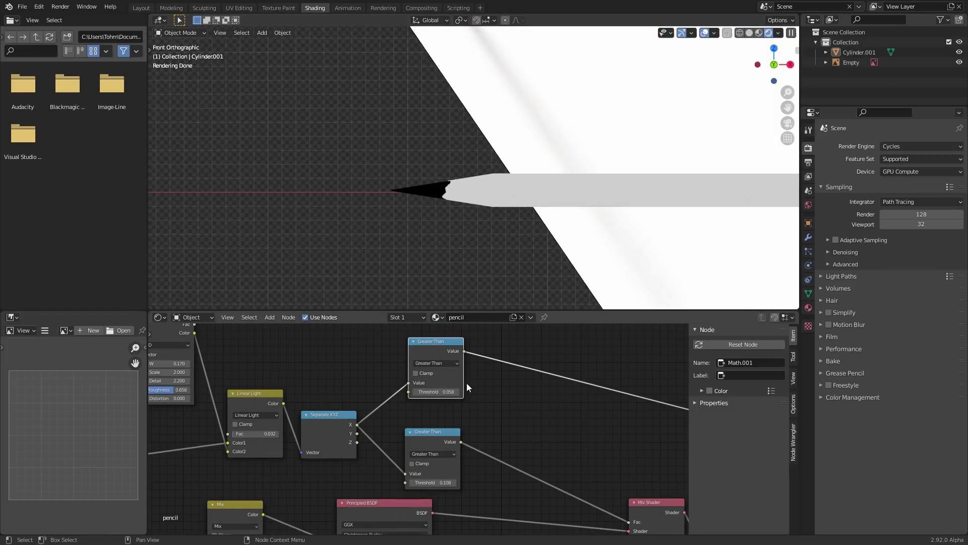
Try several other thresholds on the duplicated Greater Than node to match the length of the graphite tip.
click(454, 392)
text(0.0575)
key(Return)
click(453, 393)
text(40)
key(Return)
scroll(432, 238, down, 4)
click(447, 392)
text(35)
key(Return)
Set the duplicated Greater Than node's threshold to 0.04.
middle_drag(491, 404, 401, 400)
click(354, 387)
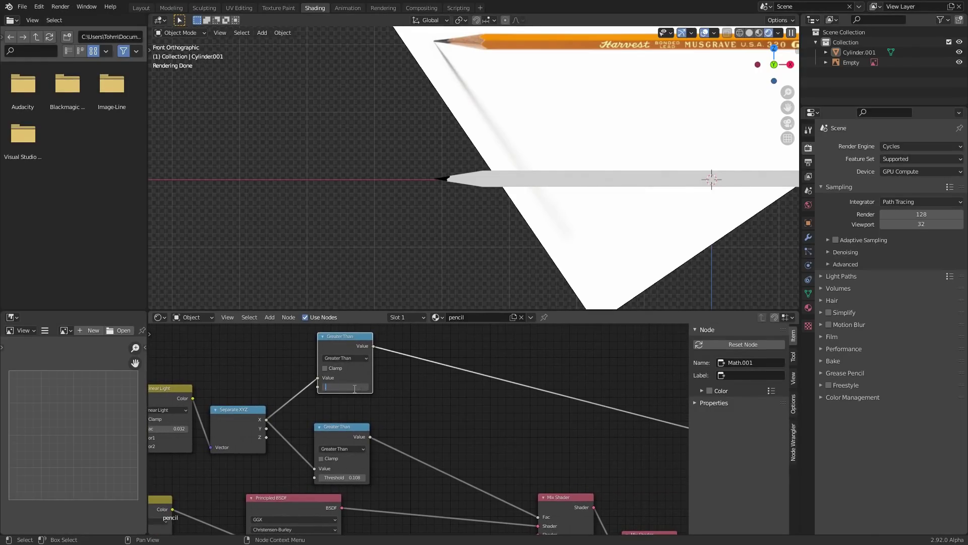
text(0.04)
key(Return)
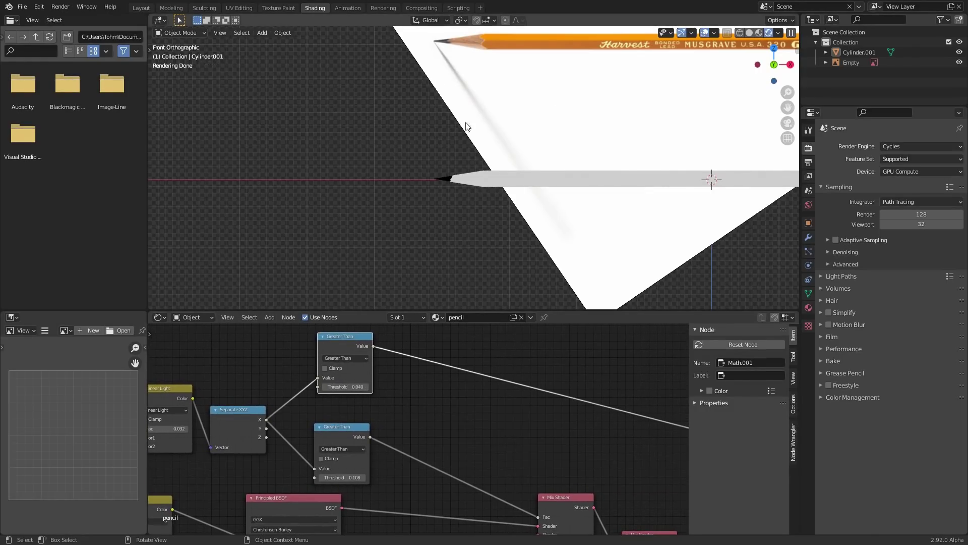
Preview the first Mix Shader's wood and orange paint result on the whole pencil.
shift+middle_drag(516, 155, 341, 106)
scroll(550, 440, down, 6)
middle_drag(563, 481, 526, 457)
ctrl+shift+click(471, 455)
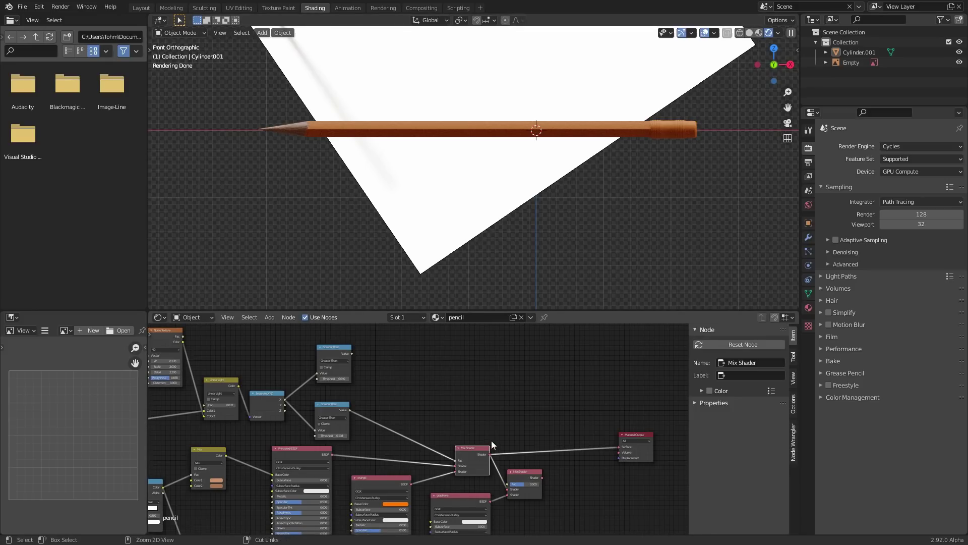
click(511, 471)
middle_drag(395, 395, 524, 437)
scroll(524, 436, up, 2)
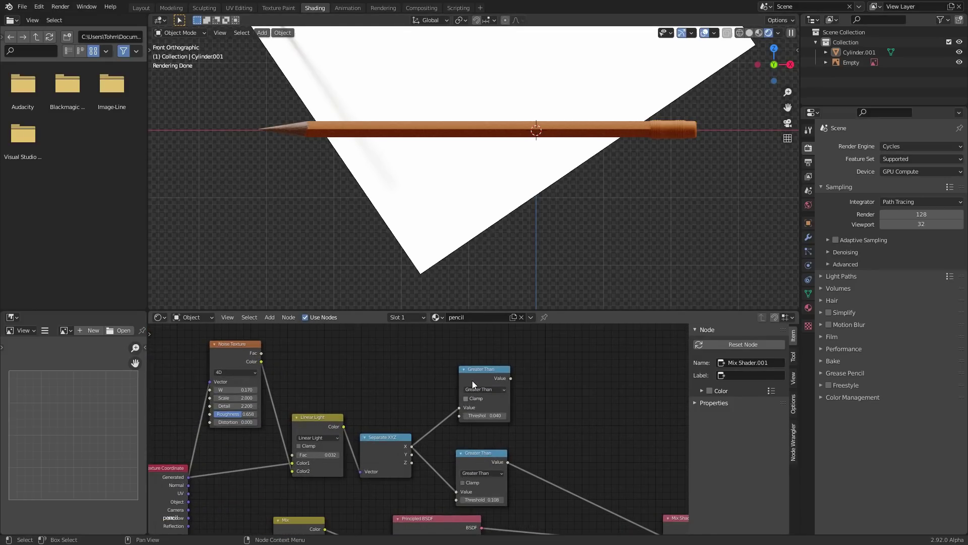
Preview the duplicated Greater Than node and switch its operation to Less Than.
ctrl+shift+click(473, 377)
click(479, 389)
key(Escape)
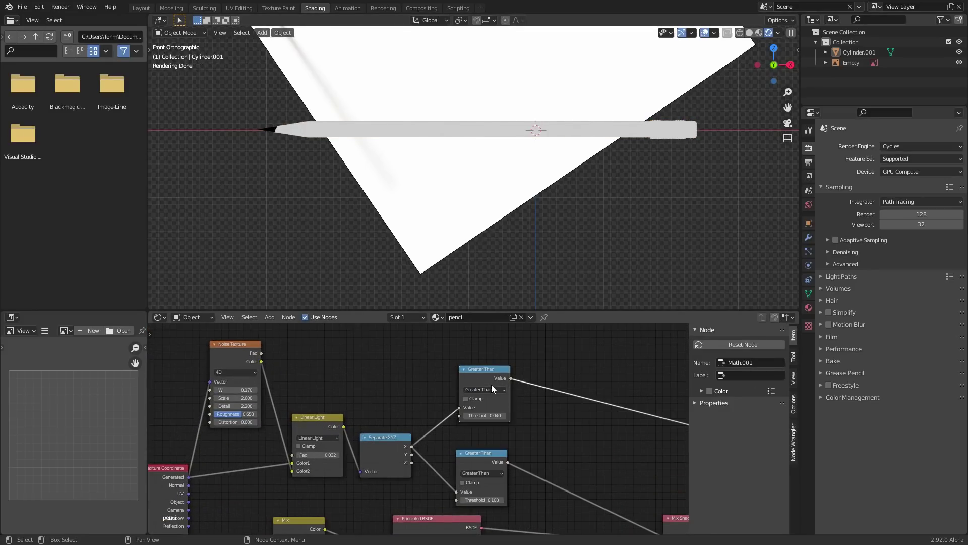
click(491, 389)
click(531, 427)
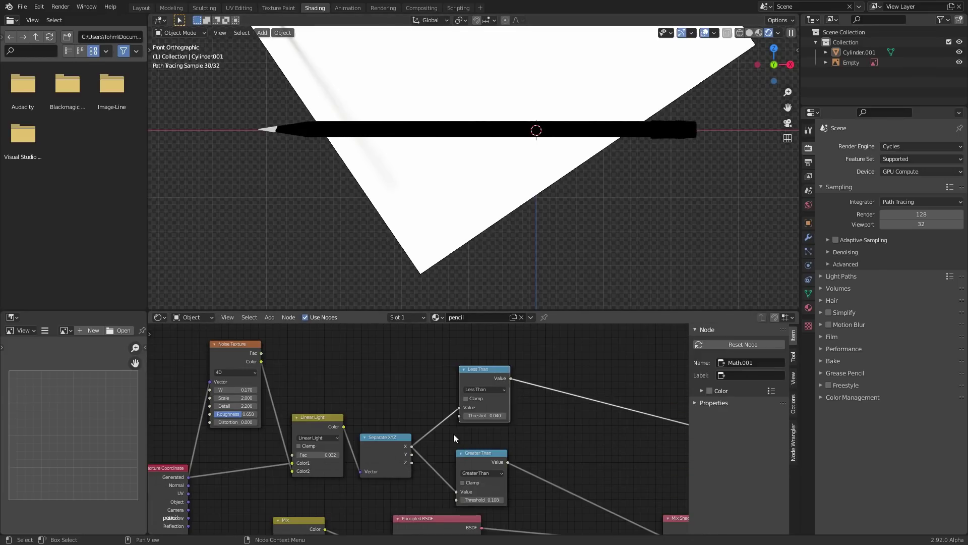
Connect the Less Than mask to the second Mix Shader's factor and route that Mix Shader to the Material Output.
middle_drag(461, 444, 207, 351)
click(492, 458)
drag(504, 463, 502, 418)
scroll(454, 399, down, 7)
alt+right_drag(314, 351, 474, 423)
ctrl+shift+click(477, 422)
Darken the graphene shader's base color to black.
scroll(366, 226, up, 6)
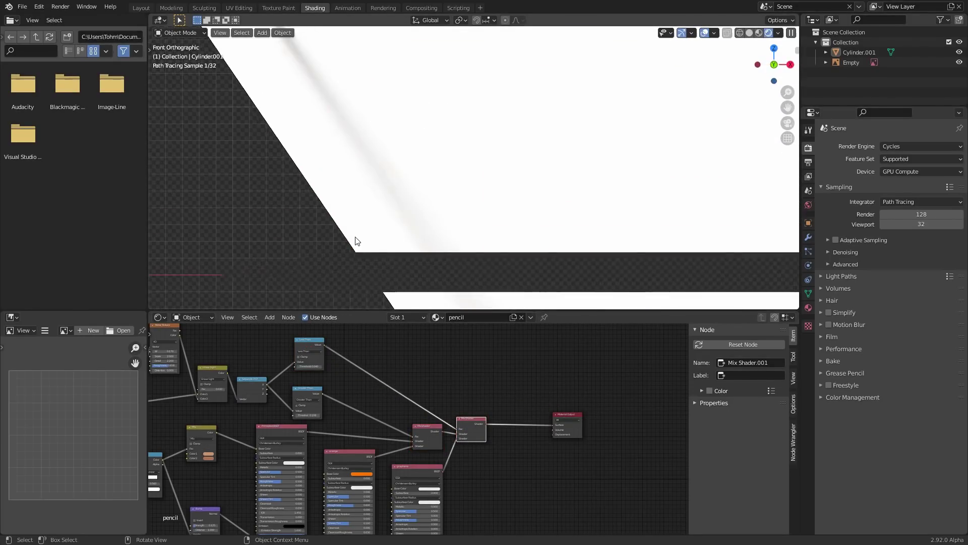
shift+middle_drag(315, 295, 457, 202)
scroll(400, 489, up, 6)
middle_drag(399, 489, 443, 413)
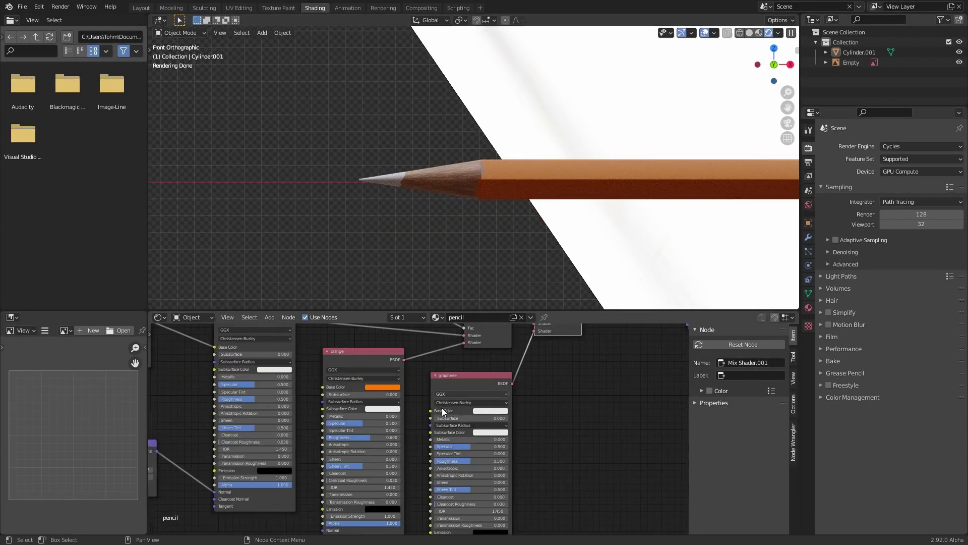
click(497, 410)
drag(531, 346, 531, 363)
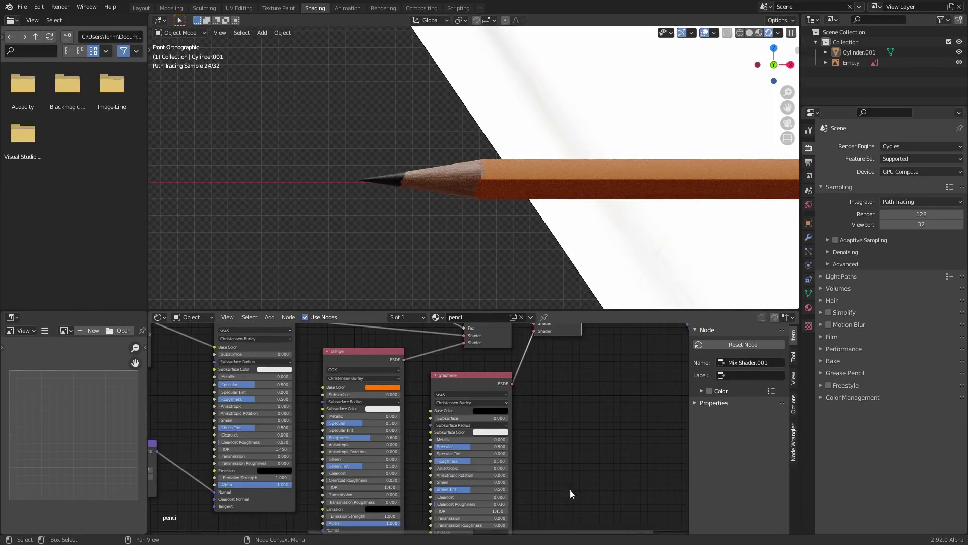
Set the graphene shader's roughness to 0.3.
scroll(496, 429, up, 3)
click(458, 366)
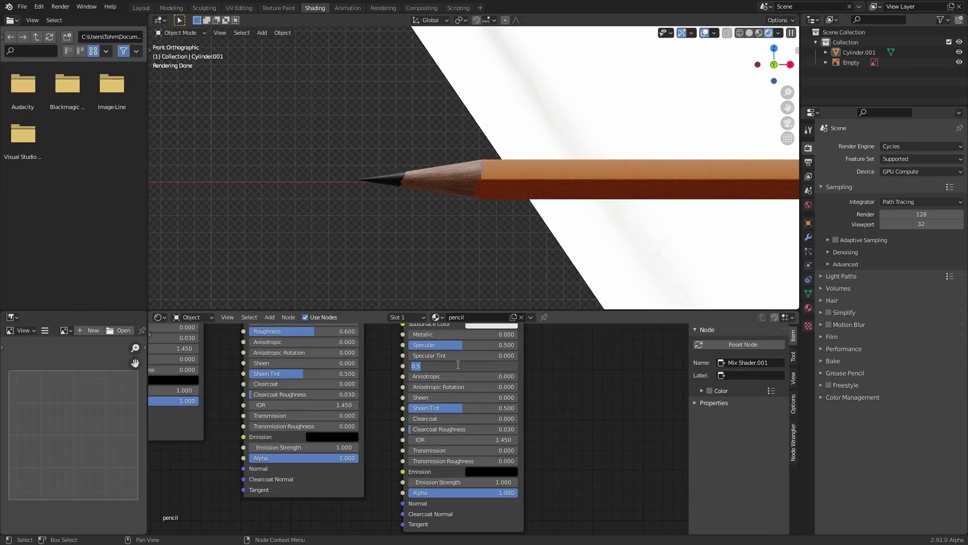
text(.3)
key(Return)
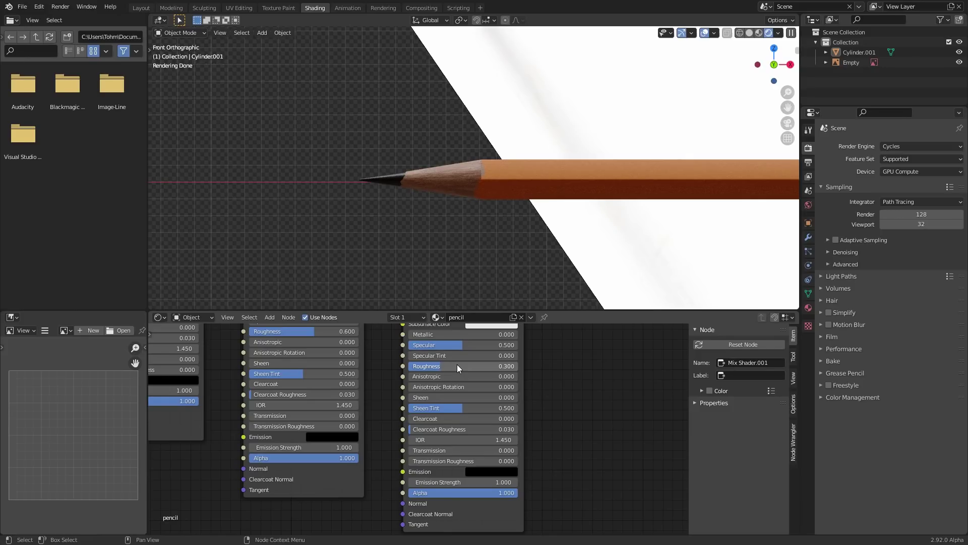
Set the graphene shader's roughness to 0.4.
scroll(438, 268, down, 8)
scroll(454, 177, up, 6)
scroll(454, 177, up, 3)
click(478, 368)
text(.4)
key(Return)
Lighten the graphene shader's base color to a very dark gray, using the reference tip for comparison.
scroll(466, 179, down, 2)
mouse_move(454, 90)
shift+middle_down()
mouse_move(461, 211)
mouse_move(433, 185)
shift+middle_up()
middle_drag(336, 376, 326, 462)
click(471, 377)
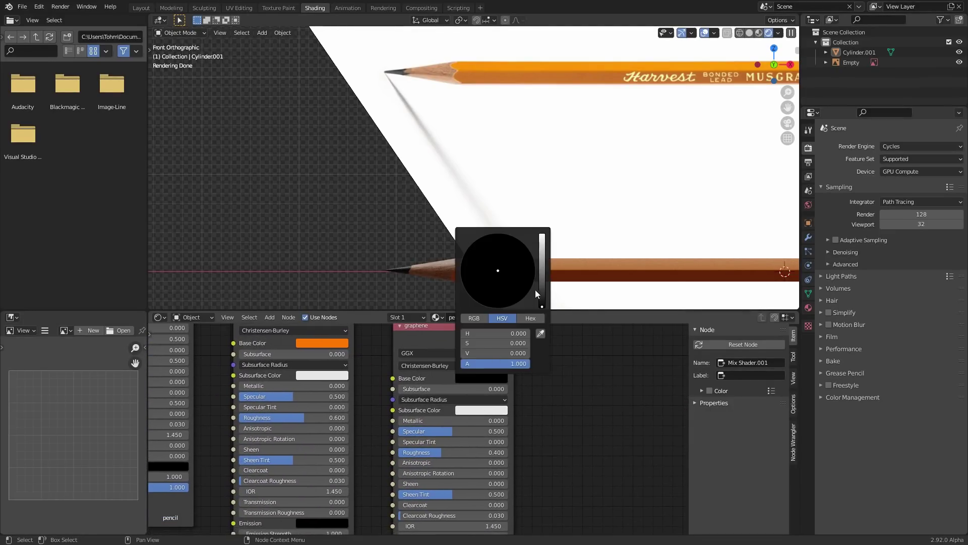
click(543, 298)
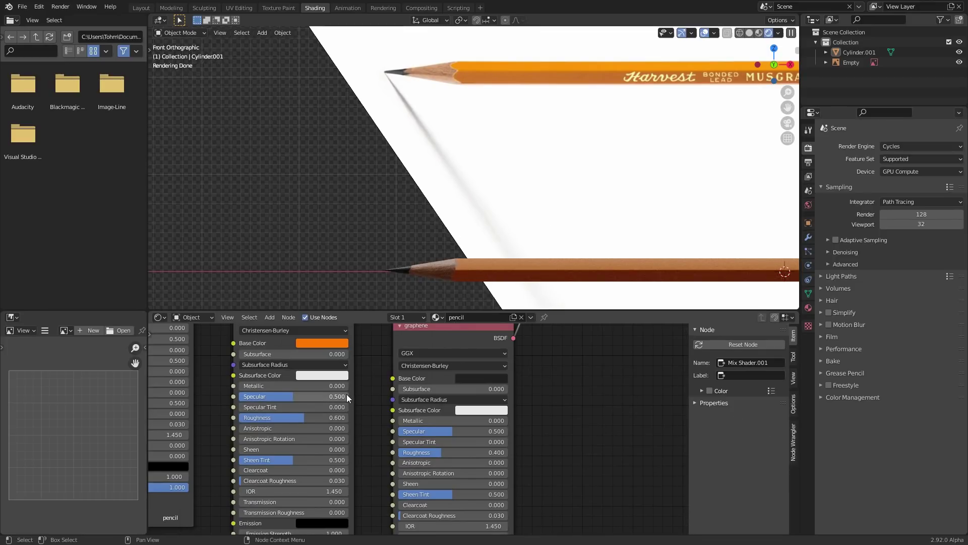
Set the detail of the Noise Texture that distorts the tip masks to 3.
middle_drag(361, 382, 608, 359)
middle_drag(340, 406, 512, 502)
scroll(468, 268, up, 4)
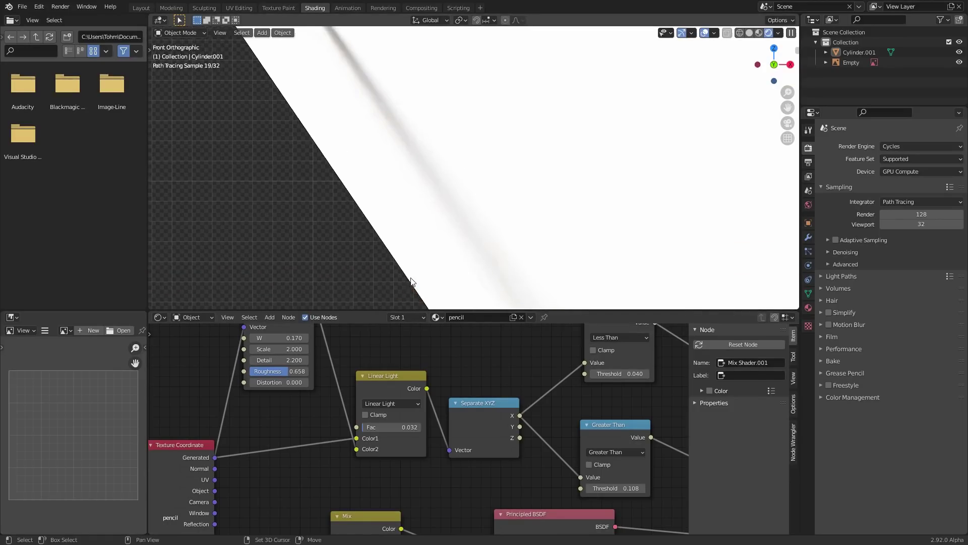
shift+middle_drag(413, 283, 436, 151)
middle_drag(530, 449, 520, 434)
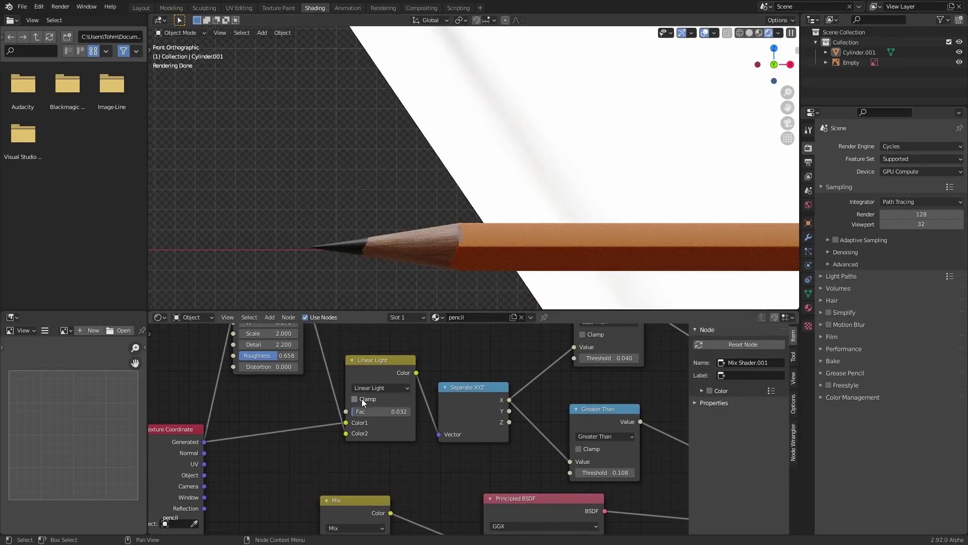
middle_drag(258, 334, 309, 384)
click(315, 395)
text(3)
key(Return)
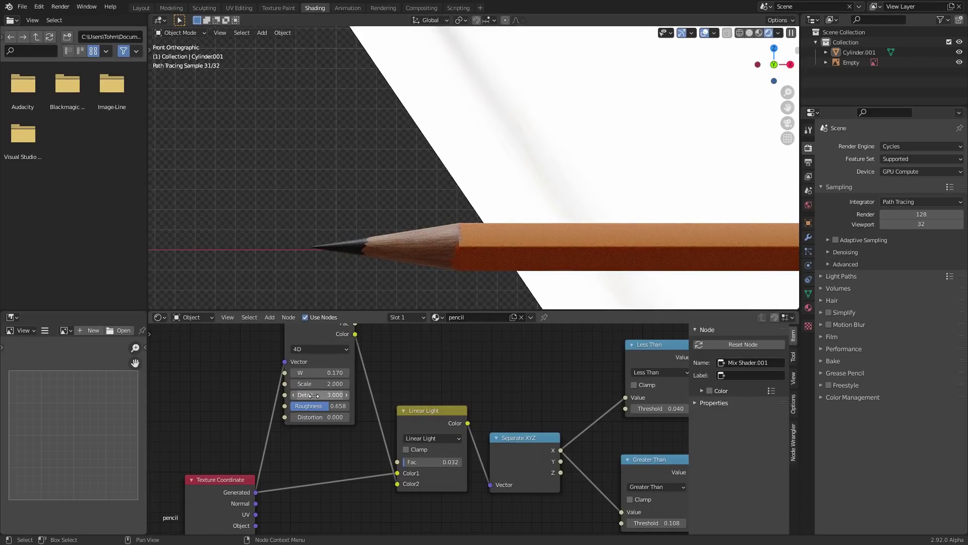
Raise the mask Noise Texture's roughness to 0.767 and set its detail to 2.5.
drag(329, 406, 336, 406)
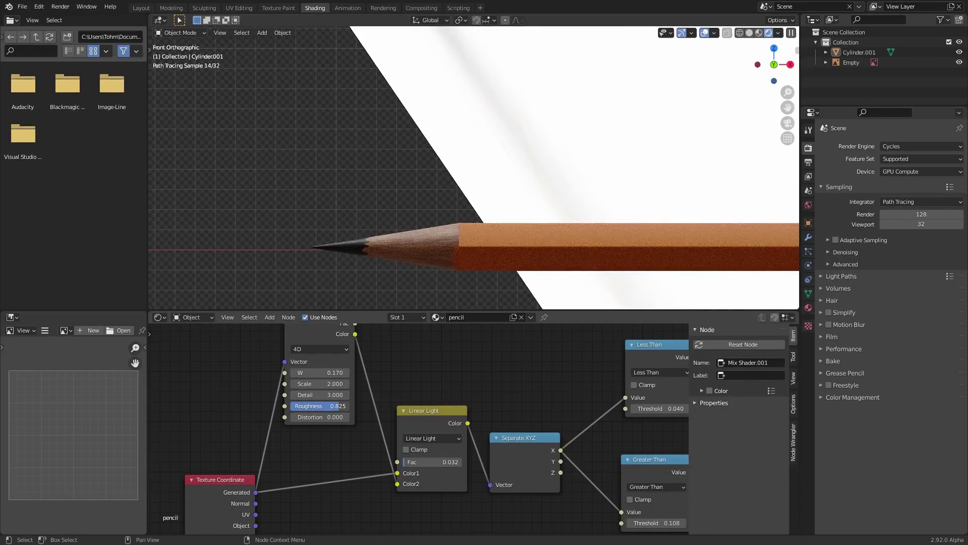
click(325, 392)
text(2.5)
key(Return)
Examine the reference pencil's sharpened tip and the edge where the wood meets the orange paint.
scroll(404, 111, down, 5)
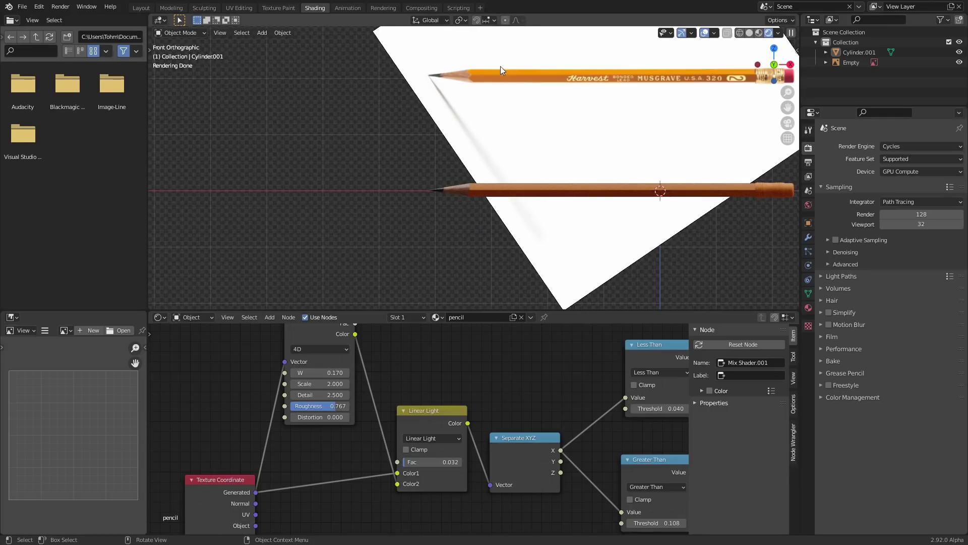
scroll(500, 68, up, 4)
shift+middle_drag(469, 79, 386, 64)
scroll(386, 63, up, 2)
shift+middle_drag(301, 288, 449, 139)
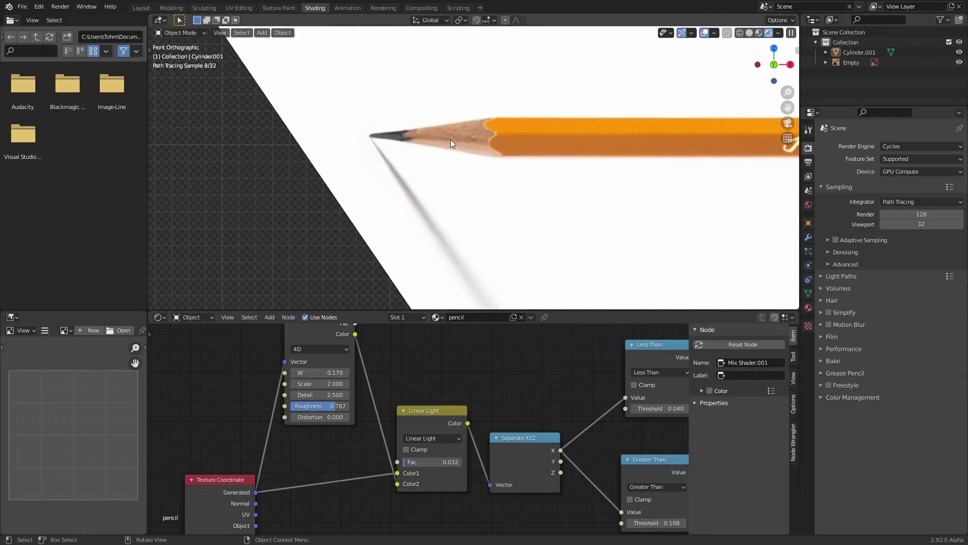
scroll(450, 139, up, 5)
shift+middle_drag(525, 91, 479, 160)
scroll(484, 386, down, 8)
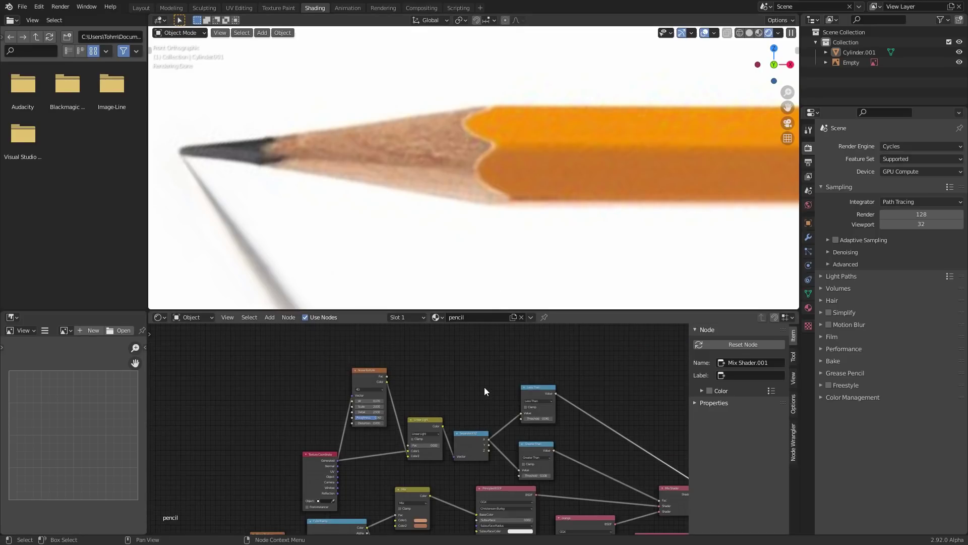
Save the file, then duplicate the graphene shader and set the copy's name and label to white.
key(ctrl+s)
scroll(418, 427, up, 2)
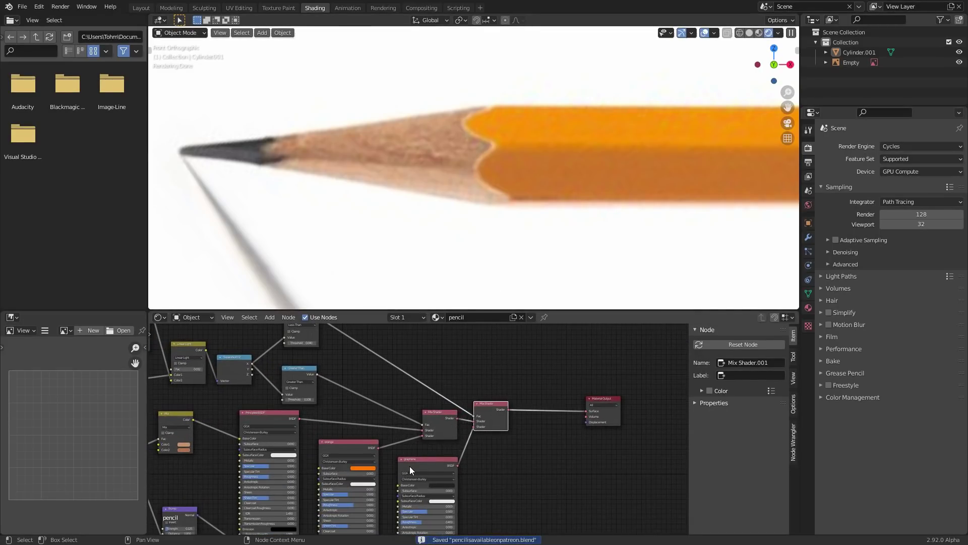
click(409, 467)
key(shift+d)
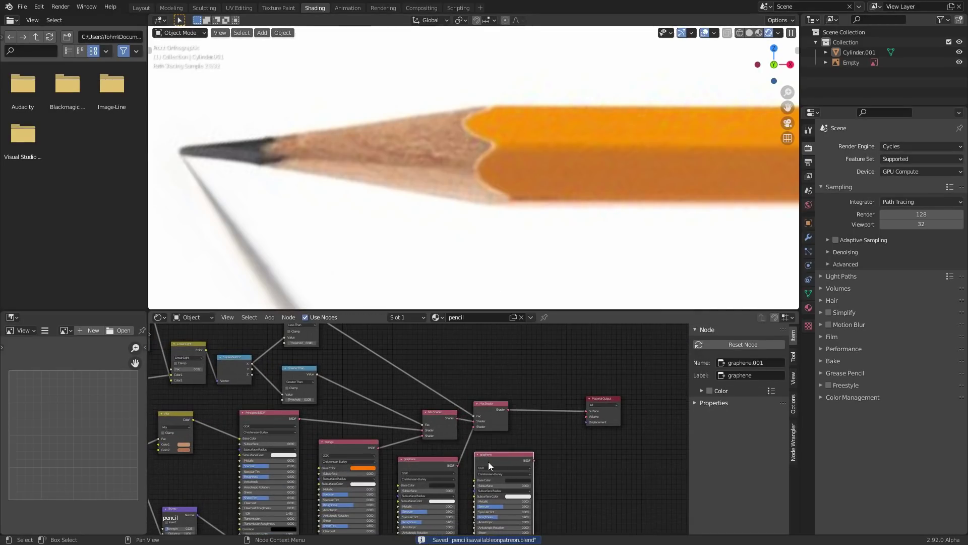
click(760, 365)
text(white)
key(Return)
text(white)
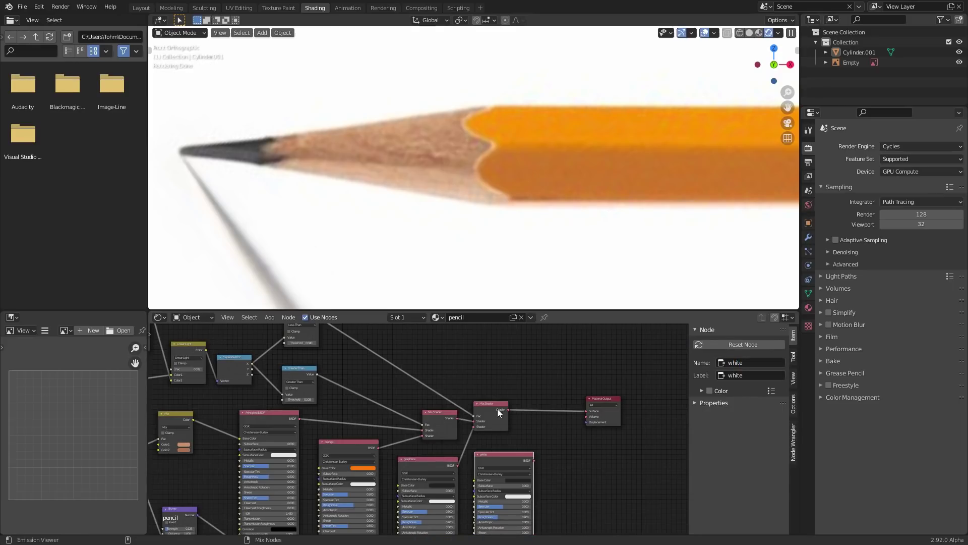
Combine the second Mix Shader's output with the white shader through a third Mix Shader and move the Material Output farther away.
ctrl+shift+right_drag(497, 409, 523, 459)
click(589, 404)
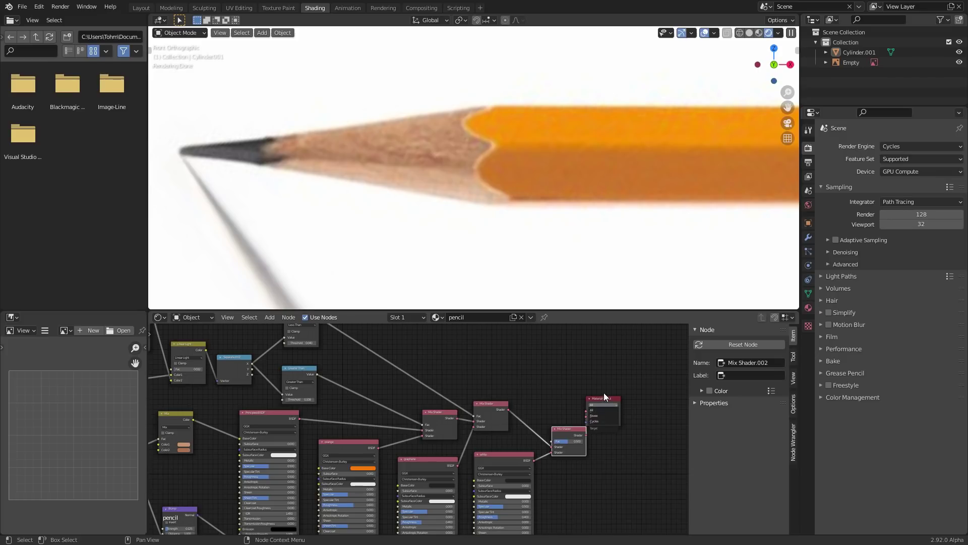
drag(607, 396, 630, 405)
Duplicate the Less Than node above the original and connect the Separate XYZ node's X output to the copy.
middle_drag(324, 372, 525, 443)
scroll(525, 442, up, 5)
middle_drag(564, 365, 503, 436)
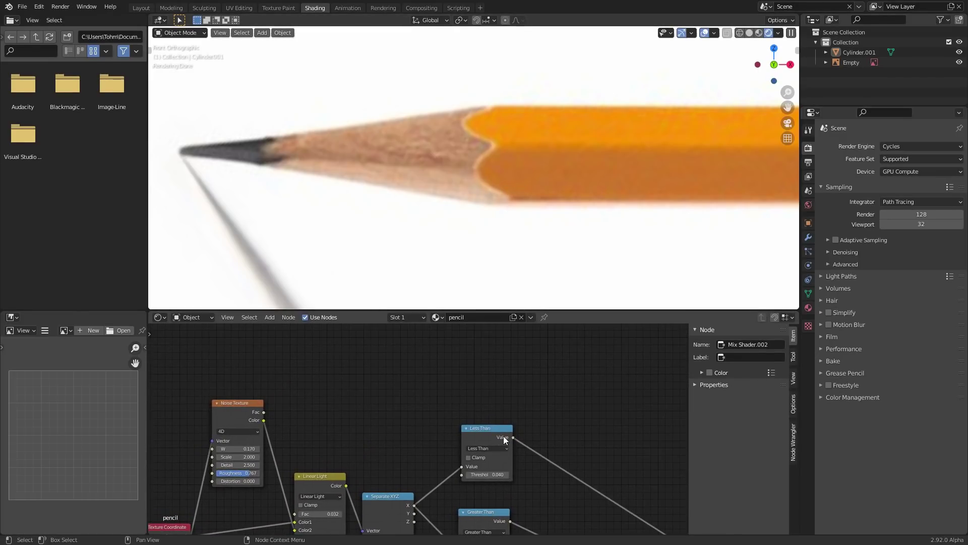
key(shift+d)
click(499, 366)
alt+right_drag(395, 513, 445, 380)
scroll(500, 280, down, 4)
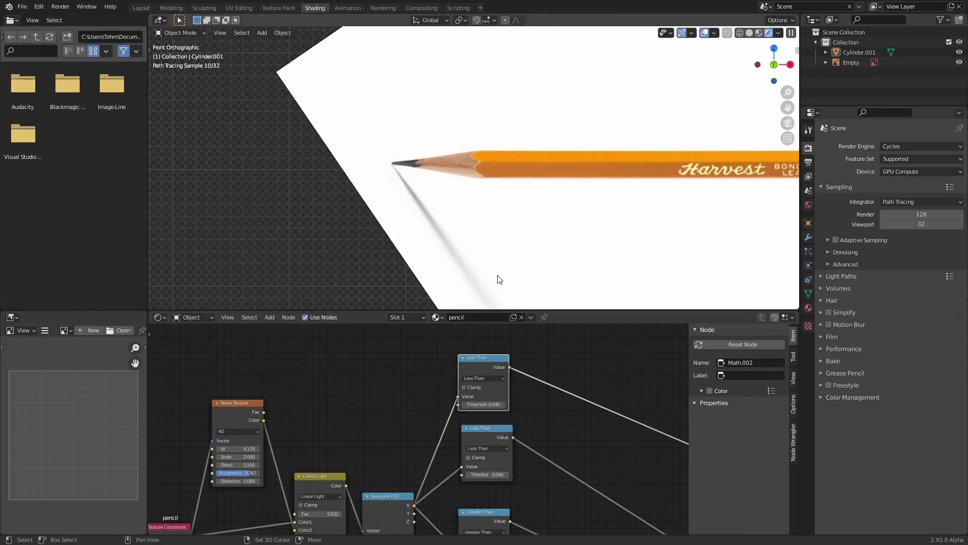
Set the upper Less Than node's threshold to 0.108 to match where the wood meets the paint on the reference pencil.
shift+middle_drag(497, 276, 384, 100)
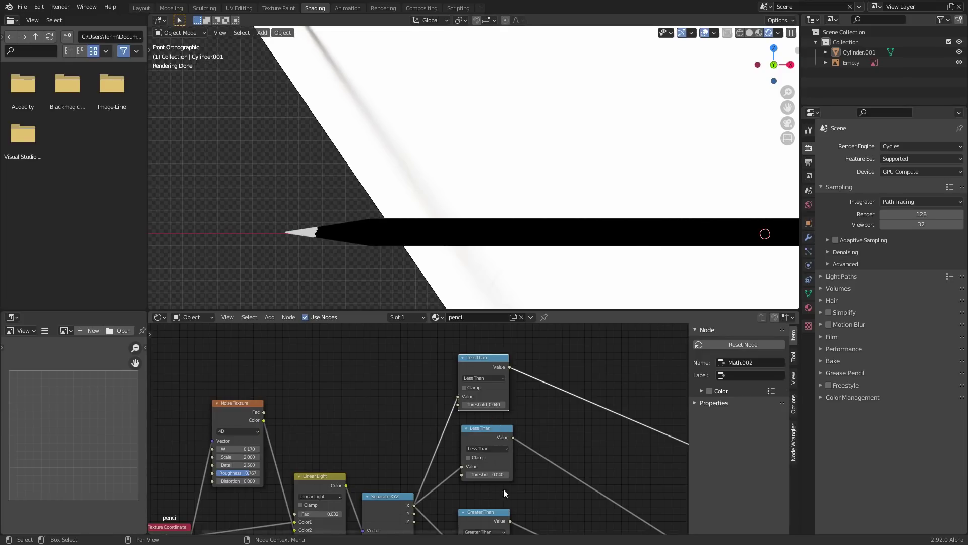
middle_drag(499, 488, 469, 440)
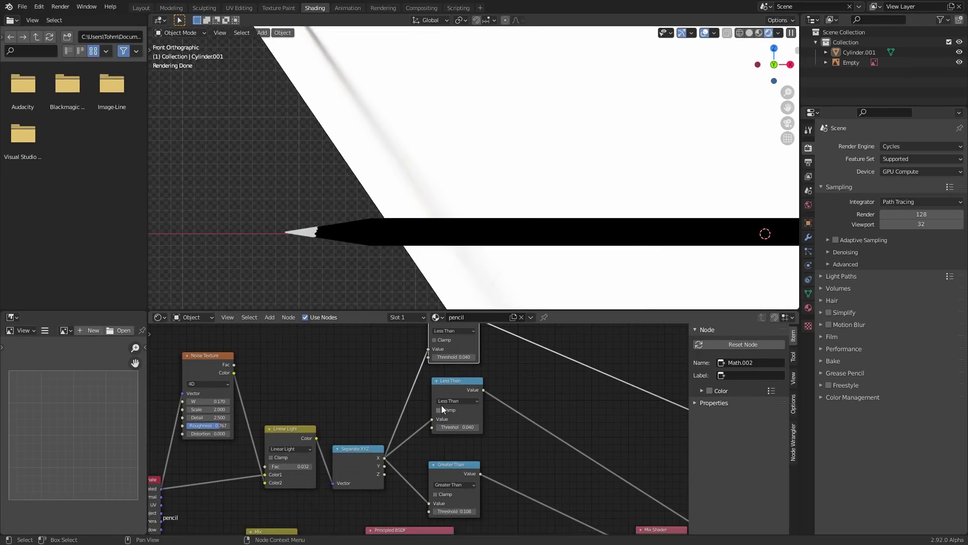
middle_drag(454, 356, 445, 407)
drag(445, 407, 474, 407)
shift+middle_drag(382, 143, 403, 225)
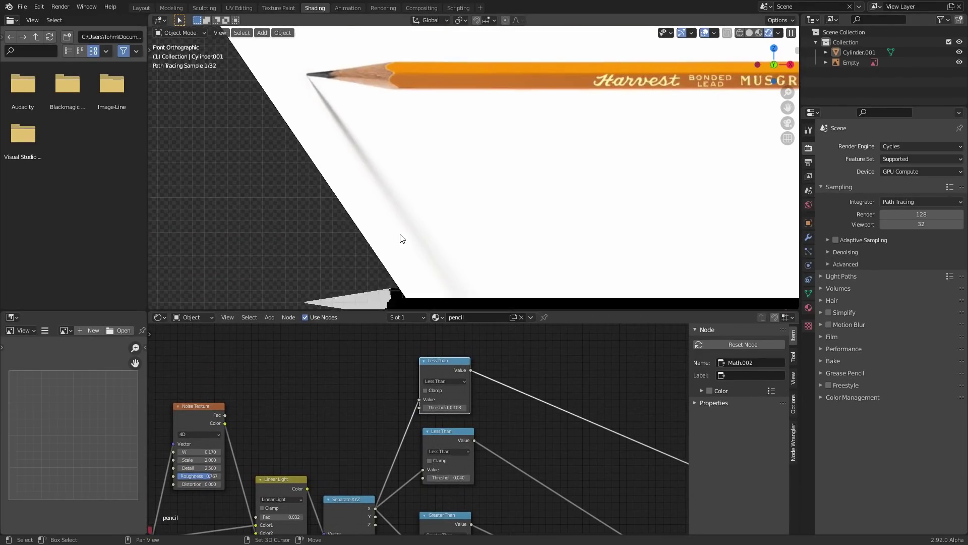
shift+middle_drag(413, 266, 408, 240)
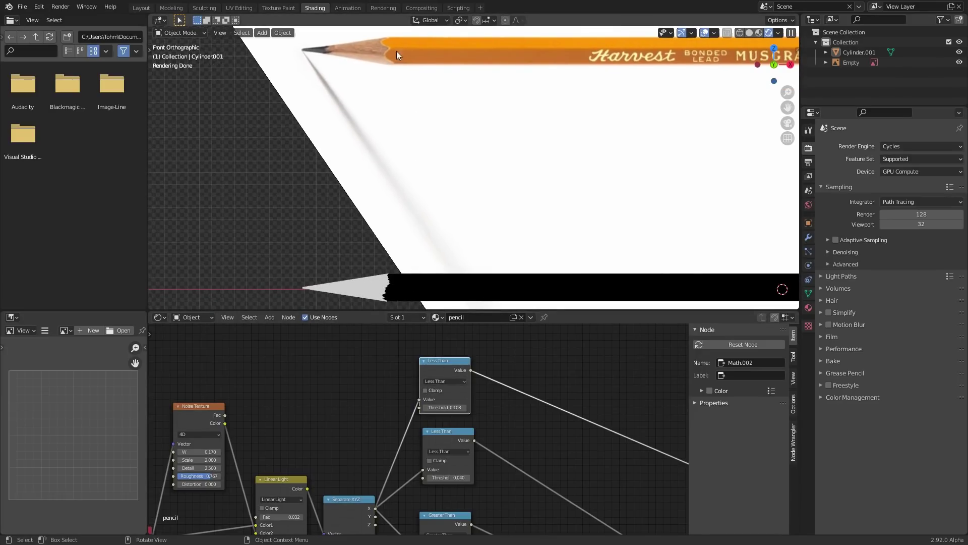
Change the upper Less Than node's operation to Compare, with Value 0.117 and Epsilon 0.002 for a thin jagged band.
click(450, 381)
click(450, 410)
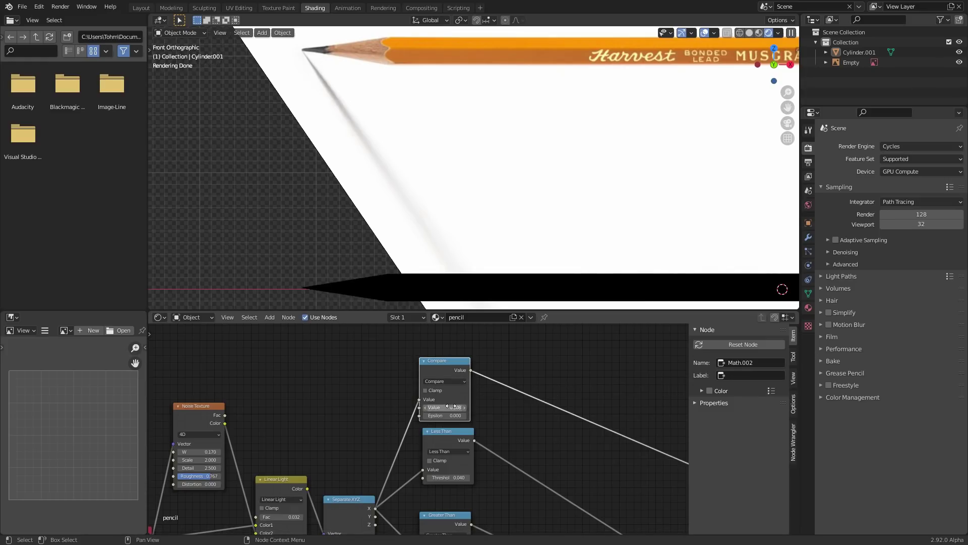
scroll(452, 407, up, 2)
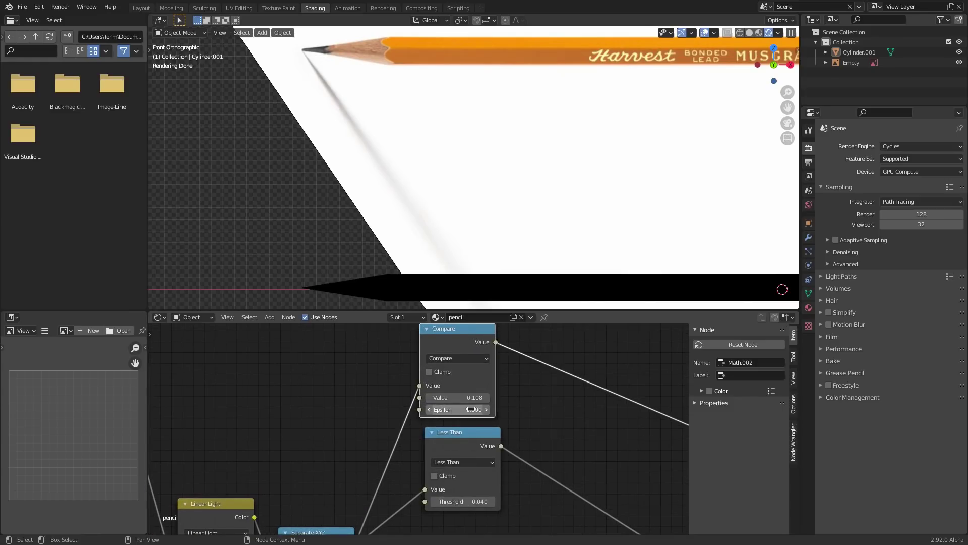
shift+drag(470, 409, 473, 409)
mouse_move(457, 409)
mouse_down()
mouse_move(472, 409)
mouse_move(462, 409)
mouse_up()
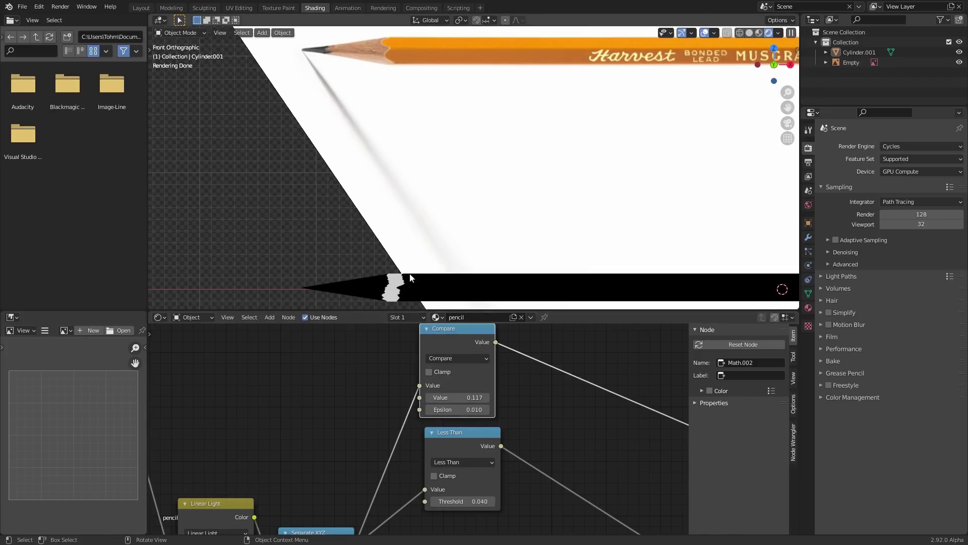
shift+middle_drag(419, 276, 404, 243)
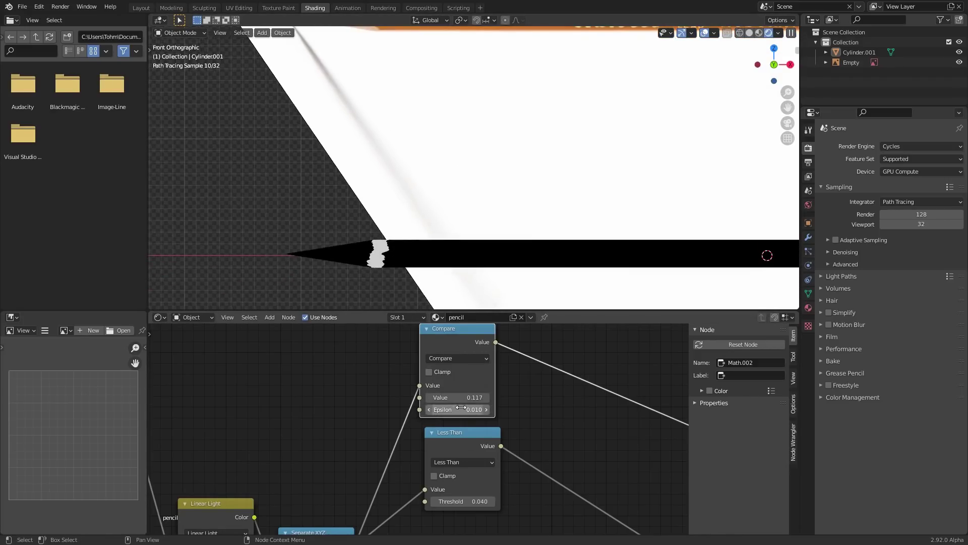
click(462, 408)
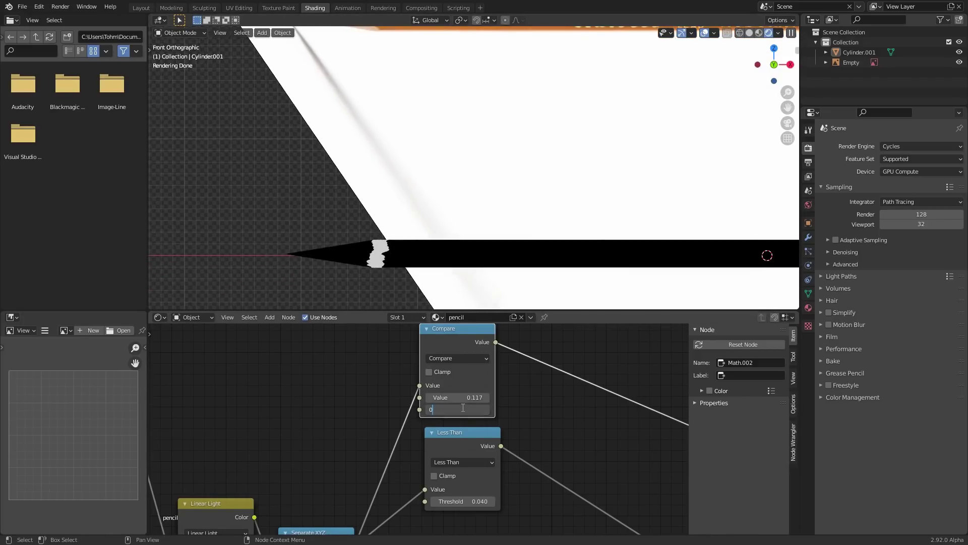
text(003)
key(Return)
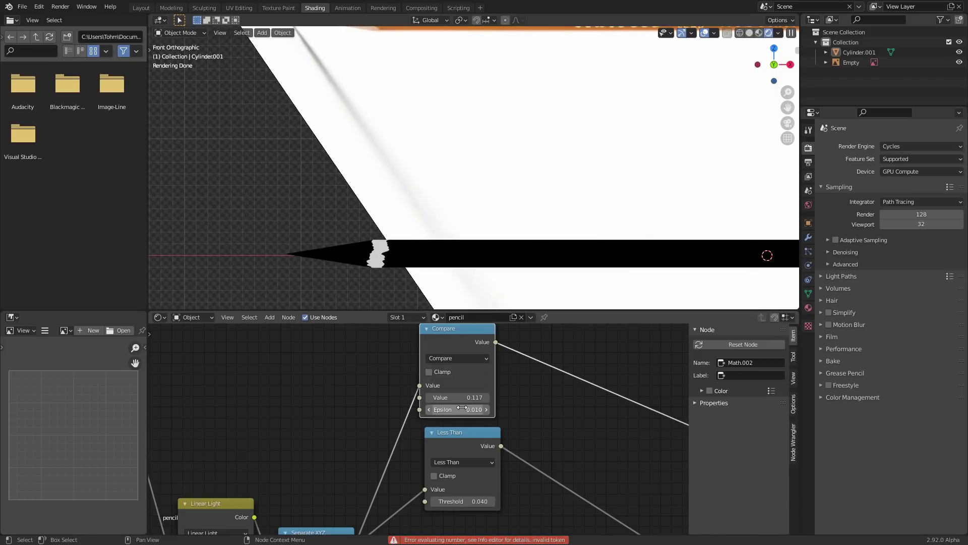
click(463, 407)
text(/5)
key(Return)
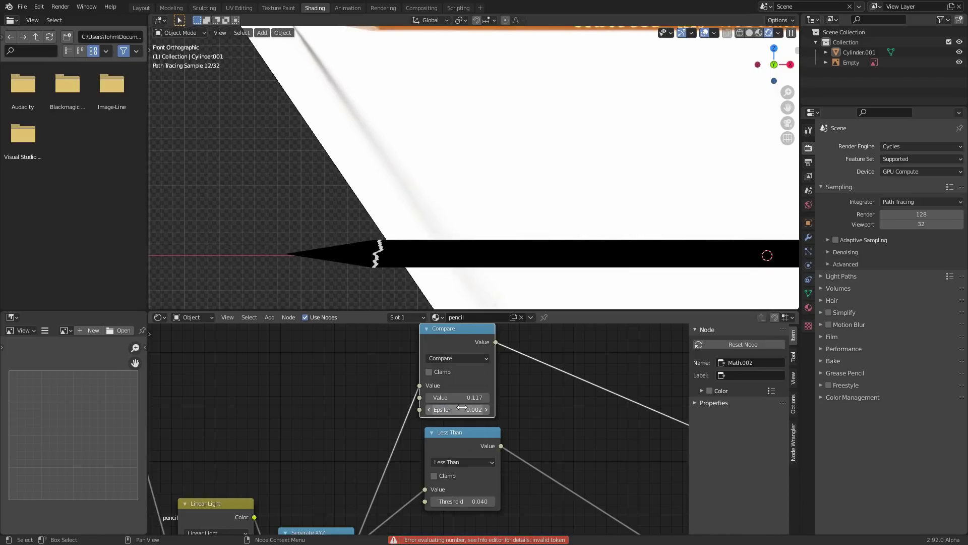
Preview the third Mix Shader on the pencil and connect the Compare node's Value output to that shader's Fac input.
scroll(458, 437, down, 8)
middle_drag(536, 425, 130, 299)
ctrl+shift+click(336, 442)
mouse_move(244, 417)
middle_down()
mouse_move(394, 410)
mouse_move(497, 461)
middle_up()
scroll(394, 407, down, 4)
mouse_move(351, 355)
alt+right_down()
mouse_move(553, 433)
mouse_move(585, 485)
alt+right_up()
Brighten the white shader's base color to white and set its roughness to 0.600.
scroll(572, 489, up, 3)
middle_drag(565, 496, 426, 399)
scroll(426, 436, up, 6)
click(420, 470)
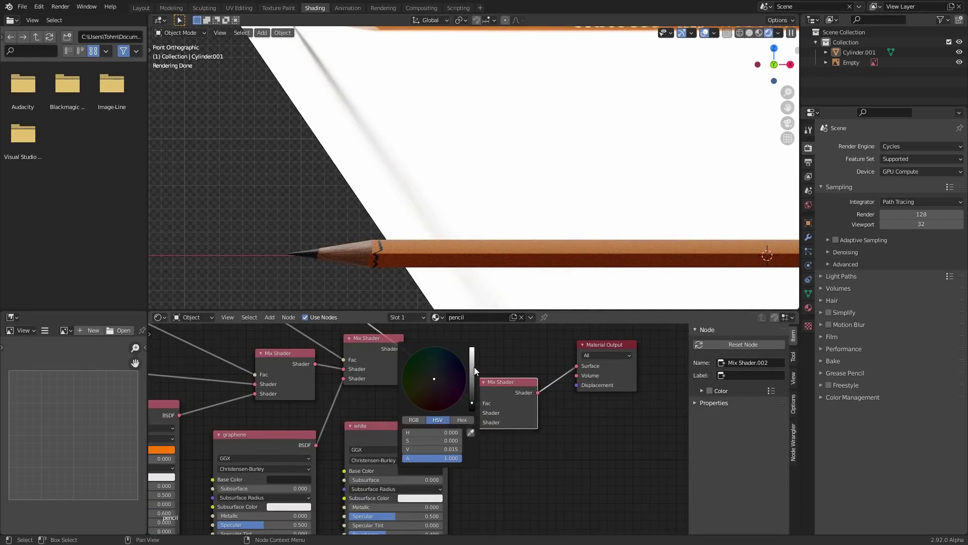
drag(474, 367, 472, 348)
middle_drag(316, 445, 450, 392)
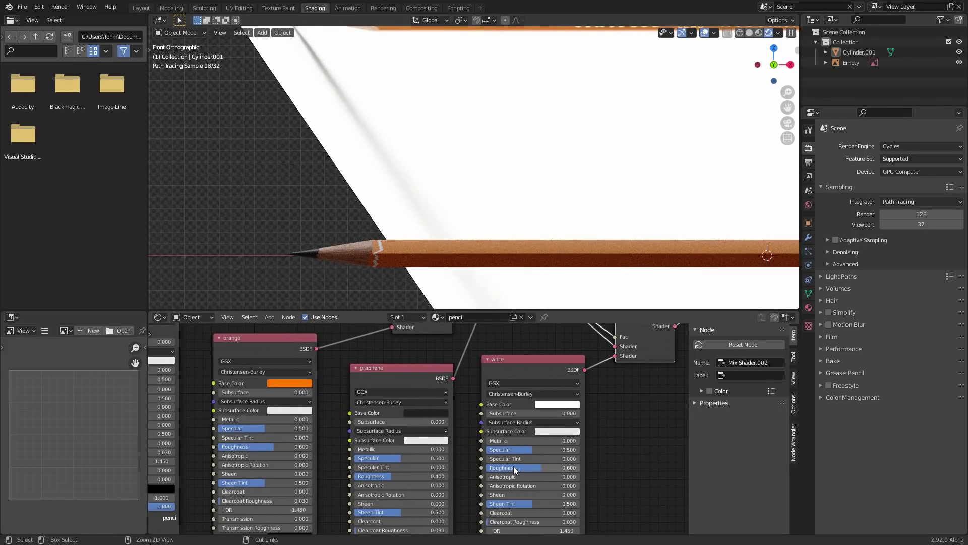
Set the Compare node's Value to 0.108 and Epsilon to 0.001 to align and thin the white paint edge.
middle_drag(433, 356, 413, 395)
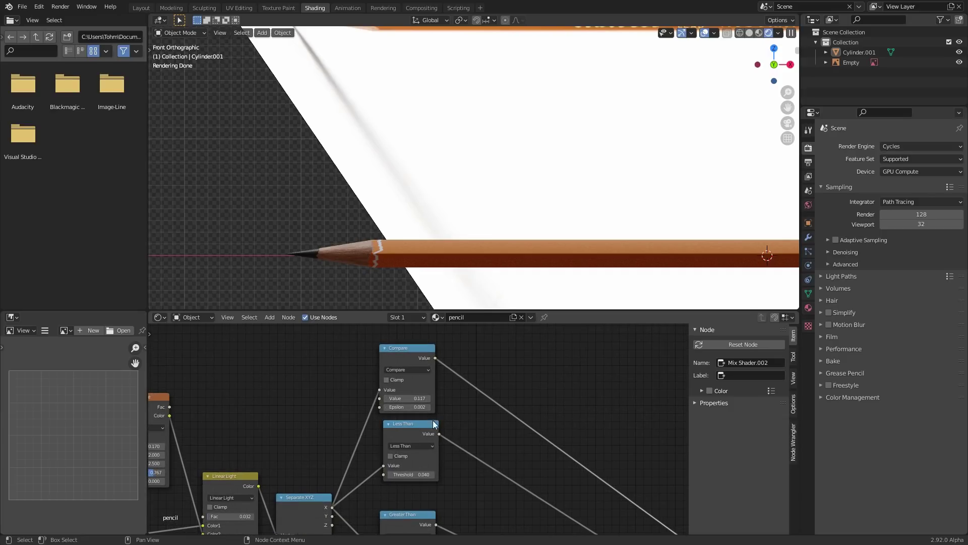
middle_drag(434, 429, 418, 467)
drag(397, 415, 393, 415)
scroll(402, 255, up, 3)
scroll(402, 254, up, 1)
shift+middle_drag(362, 272, 460, 126)
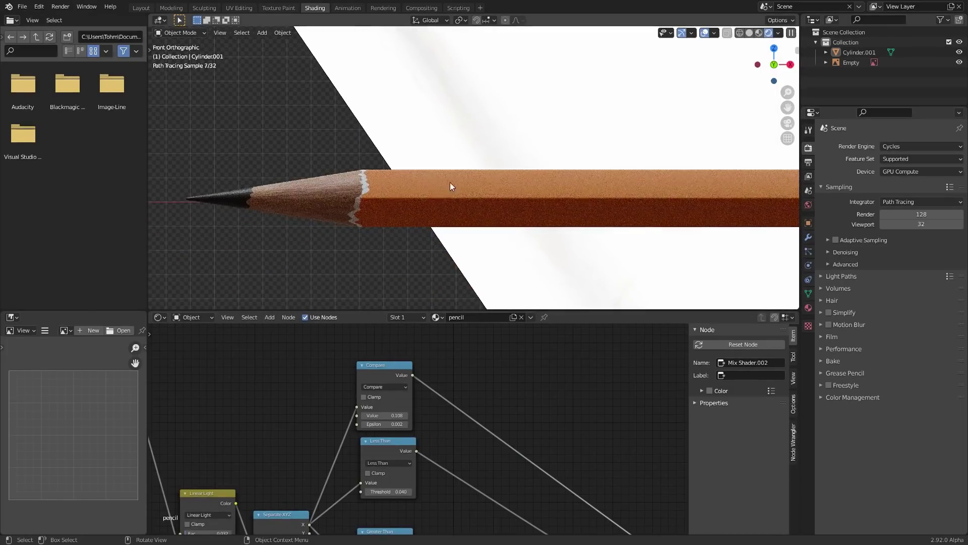
click(402, 422)
key(Return)
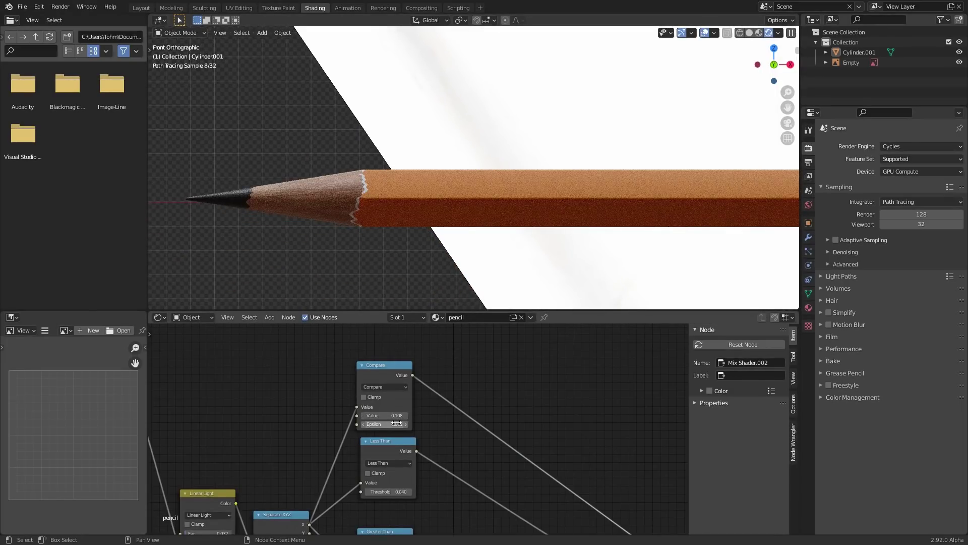
Compare the pencil tip with the reference and set the paint-edge Noise Texture's Detail to 2.000.
scroll(398, 220, down, 5)
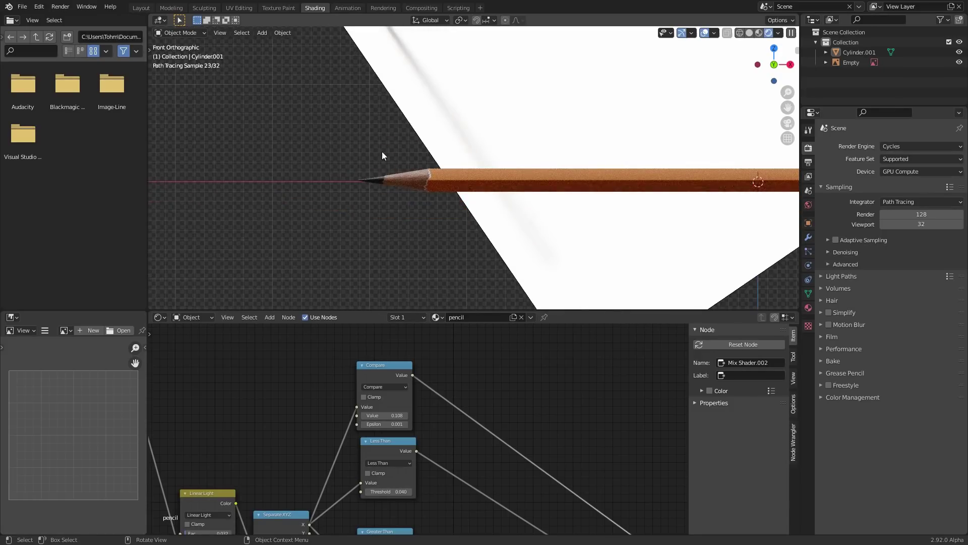
shift+middle_drag(354, 132, 295, 234)
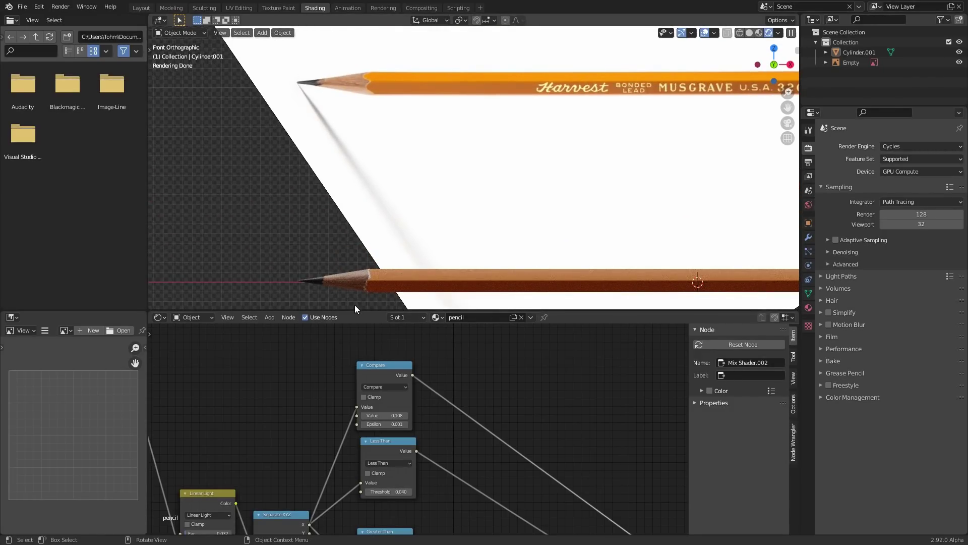
middle_drag(298, 422, 335, 376)
middle_drag(212, 440, 459, 415)
scroll(337, 378, up, 5)
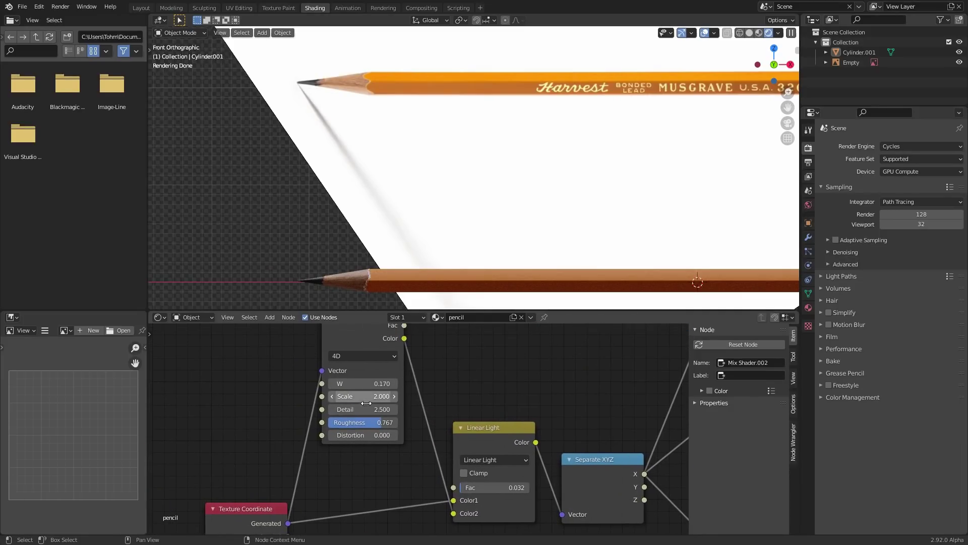
click(365, 408)
text(2)
key(Return)
Move the Material Output farther from the last Mix Shader to make room, and save the file.
scroll(318, 208, down, 3)
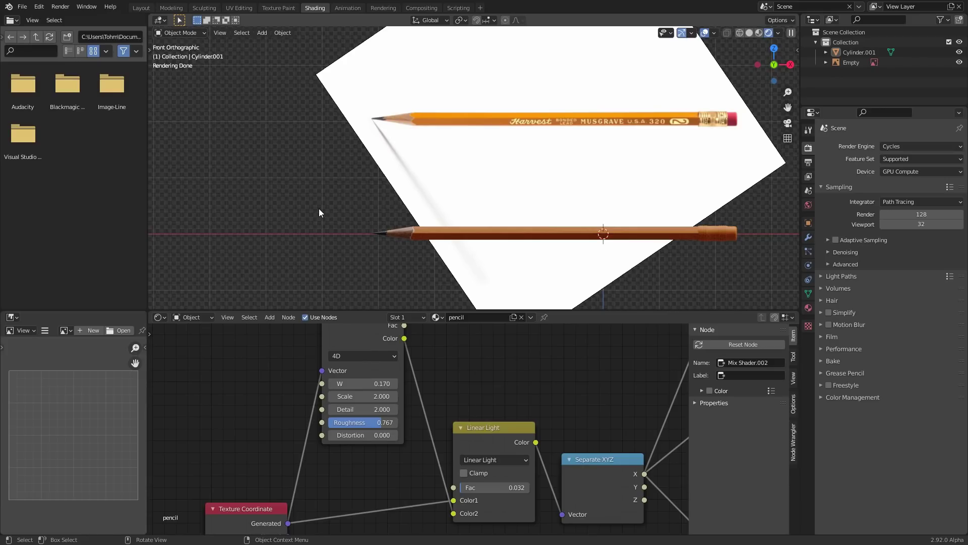
scroll(506, 417, down, 5)
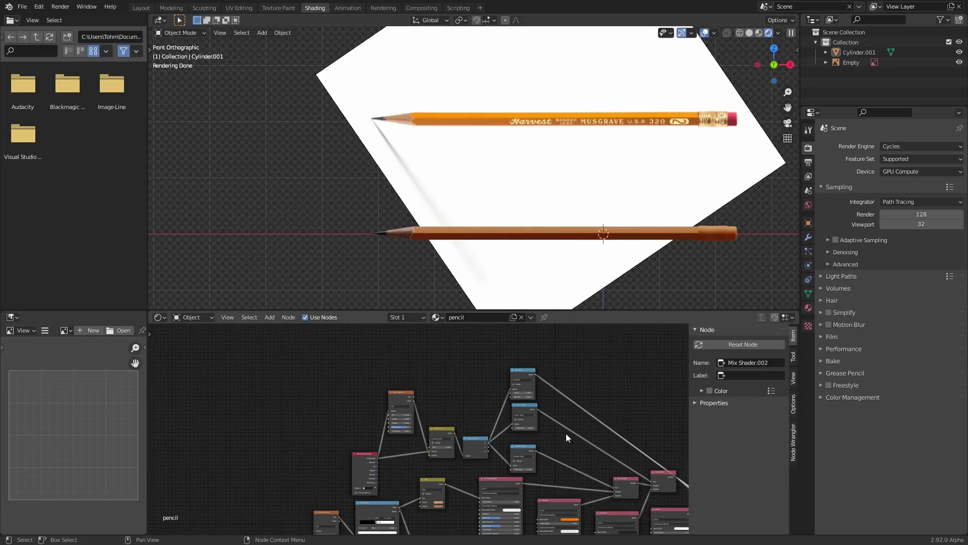
middle_drag(590, 446, 265, 365)
drag(467, 433, 422, 370)
key(g)
click(472, 375)
scroll(404, 391, up, 5)
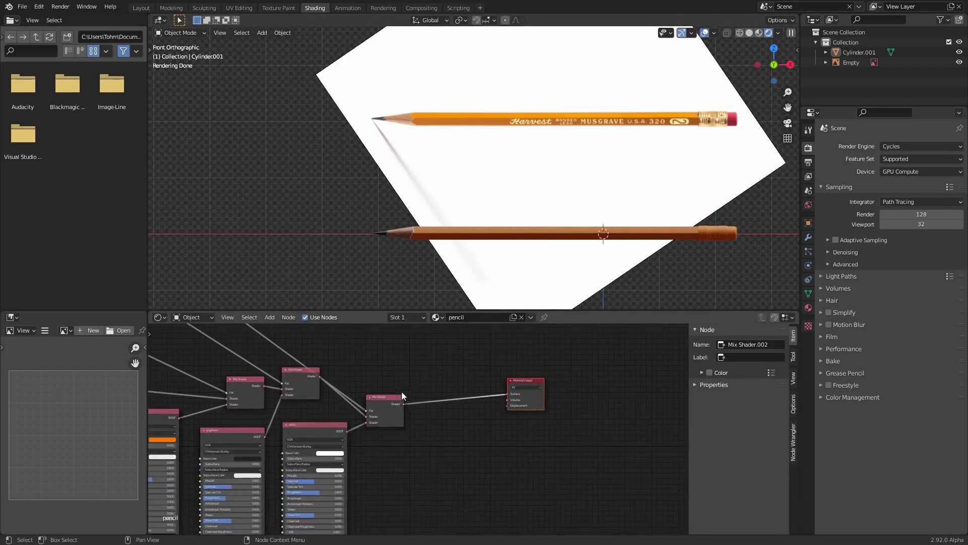
scroll(401, 392, up, 1)
key(ctrl+s)
Duplicate the white shader and set the copy's name and label to gold.
click(324, 425)
key(shift+d)
click(415, 437)
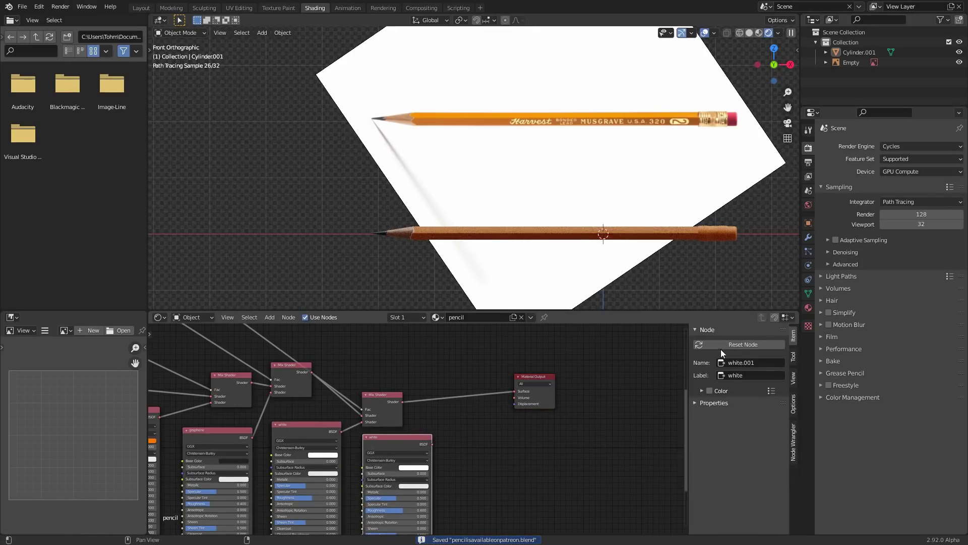
click(745, 361)
text(gold)
key(Return)
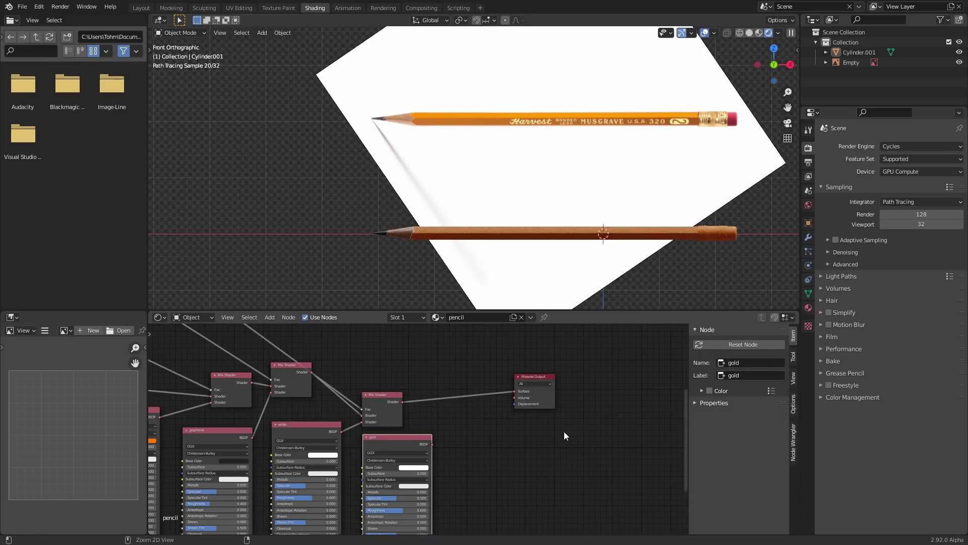
Place a duplicated Greater Than node above the Compare node, preview it, and feed it the Separate XYZ node's X output.
ctrl+shift+click(386, 416)
mouse_move(307, 351)
middle_down()
mouse_move(513, 455)
mouse_move(521, 474)
middle_up()
middle_drag(276, 327, 374, 428)
scroll(383, 426, up, 3)
click(381, 437)
key(shift+d)
click(378, 375)
key(ctrl+period)
middle_drag(321, 513, 345, 448)
alt+right_drag(323, 505, 387, 348)
middle_drag(387, 348, 355, 405)
Set the new Greater Than node's threshold to 0.887 so the mask covers the ferrule and eraser end of the pencil.
drag(344, 447, 399, 447)
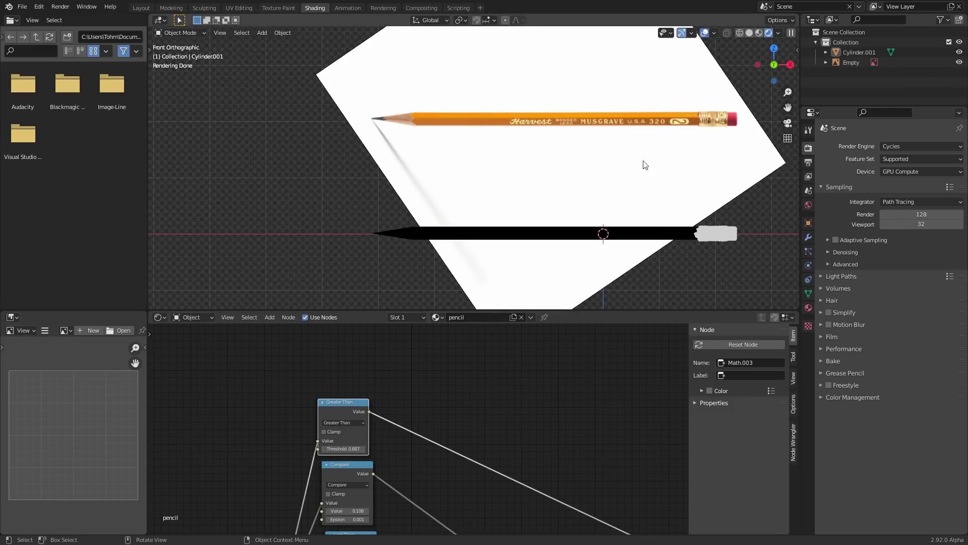
scroll(551, 158, up, 2)
mouse_move(613, 152)
shift+middle_down()
mouse_move(583, 136)
mouse_move(538, 132)
shift+middle_up()
scroll(518, 255, up, 4)
shift+middle_drag(516, 261, 443, 136)
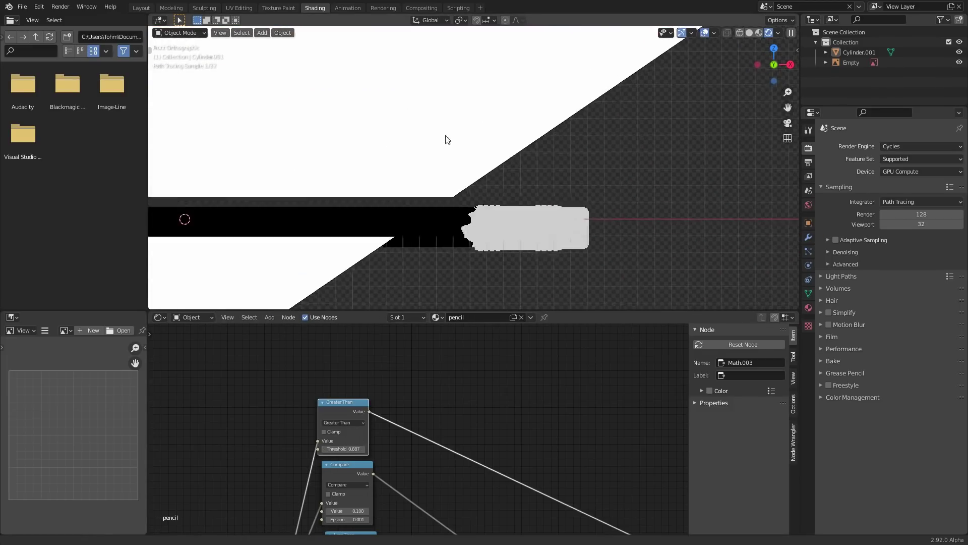
scroll(283, 469, down, 3)
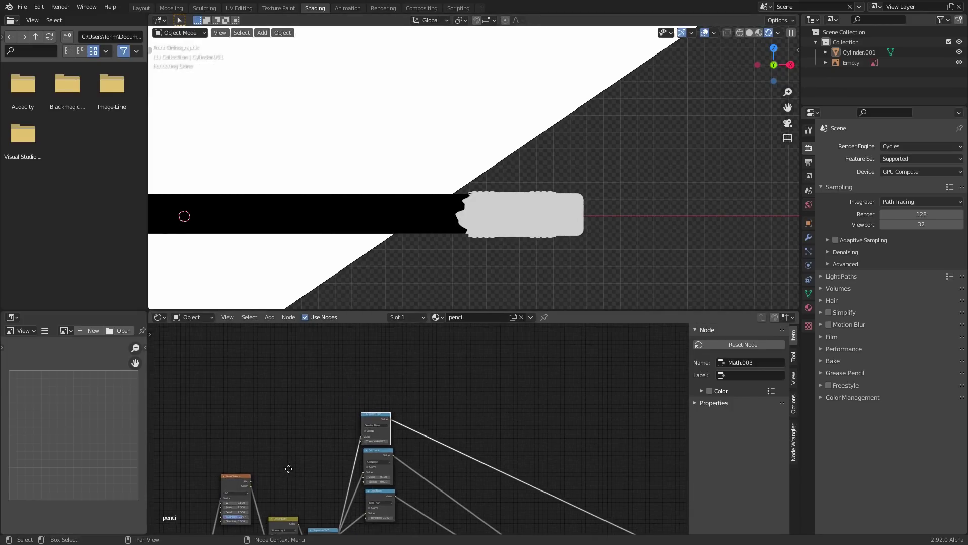
middle_drag(292, 464, 358, 449)
scroll(520, 148, down, 3)
shift+middle_drag(503, 157, 467, 227)
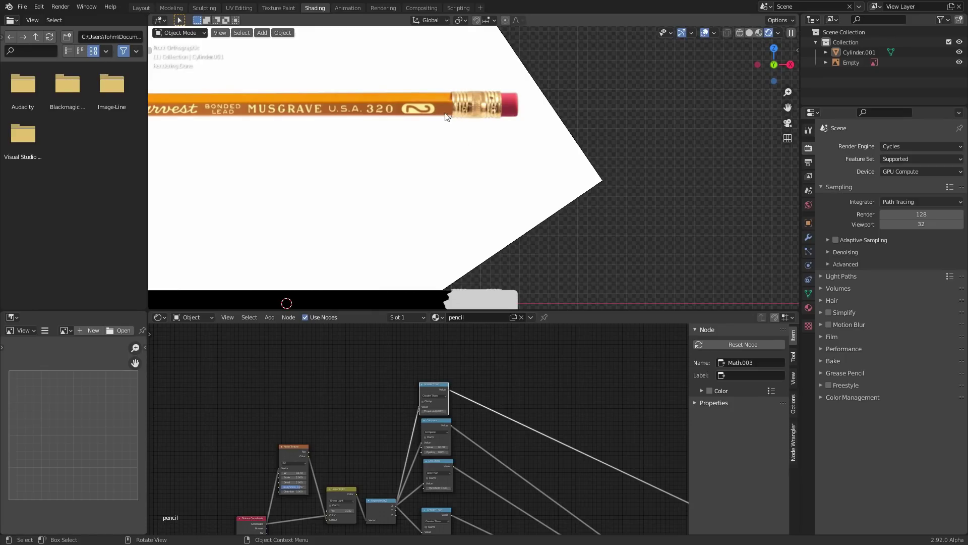
Lower the paint-edge Noise Texture node slightly and move the Texture Coordinate node farther away from it.
middle_drag(301, 468, 422, 398)
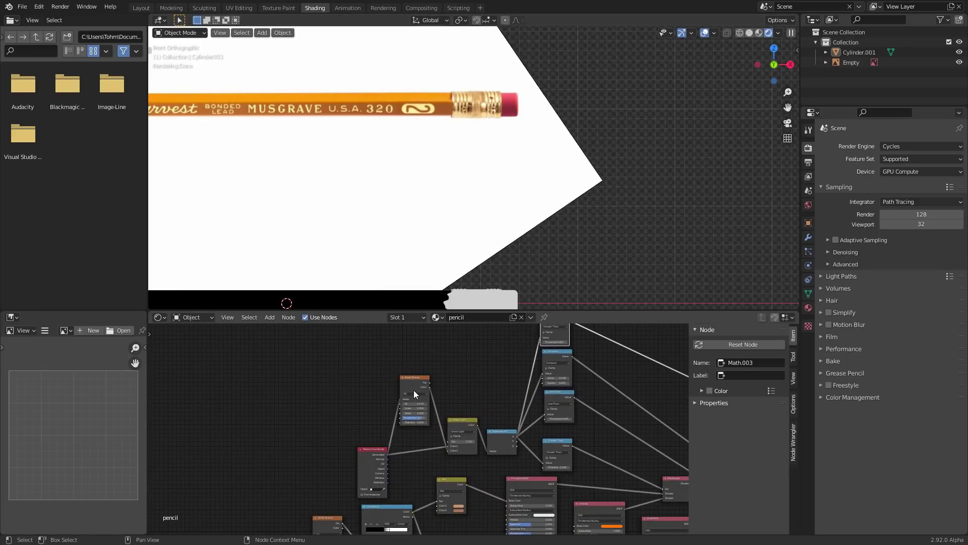
drag(413, 390, 411, 408)
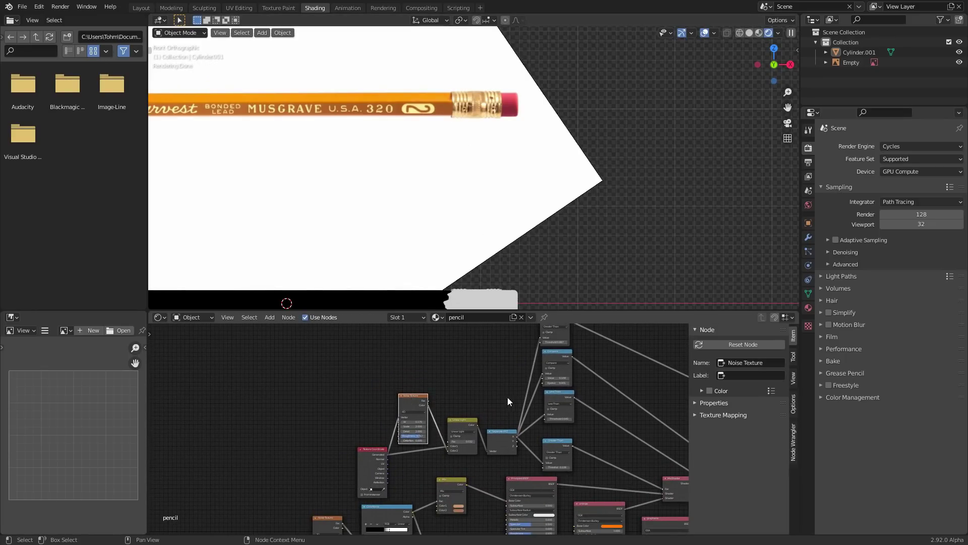
scroll(503, 397, up, 2)
click(346, 463)
drag(346, 463, 307, 447)
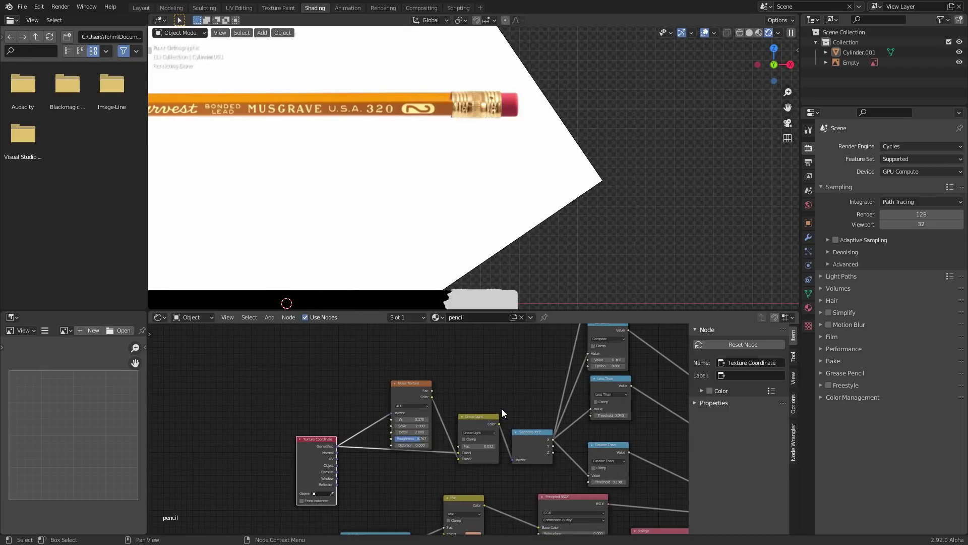
Duplicate the Separate XYZ node, connect the Texture Coordinate's Generated output to the copy, and place it above the Linear Light node.
click(519, 433)
key(shift+d)
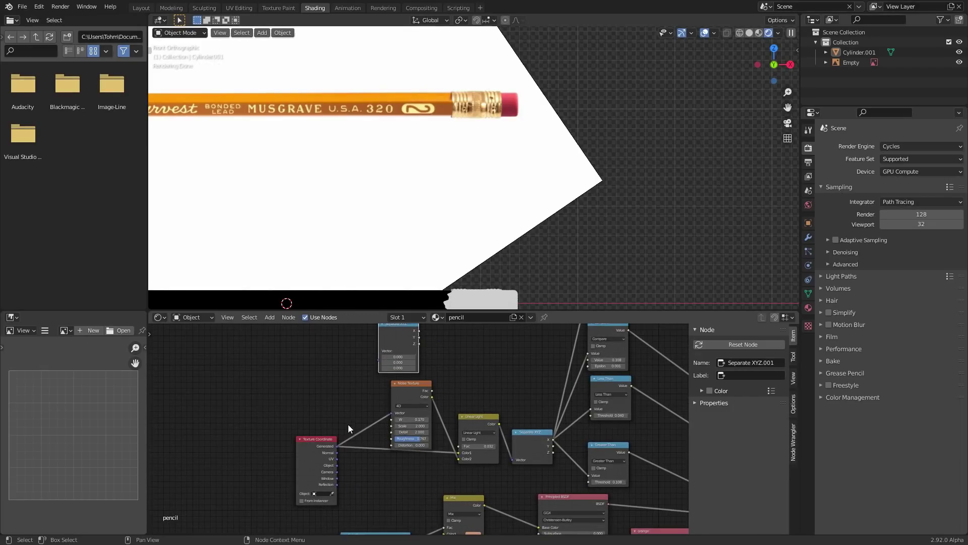
alt+right_drag(334, 442, 401, 350)
middle_drag(400, 350, 330, 382)
drag(326, 356, 450, 363)
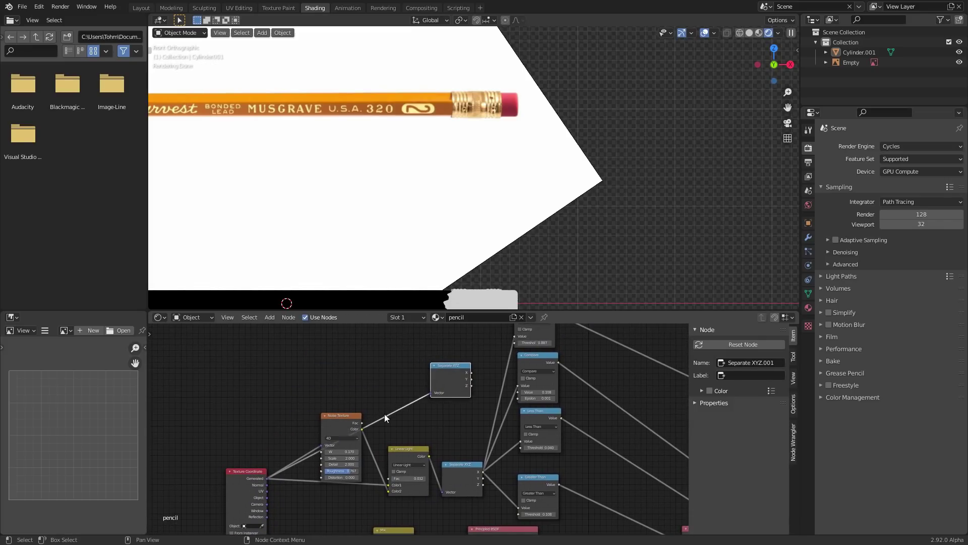
Replace the upper Greater Than node's noisy input link with the duplicated Separate XYZ node's X output and reposition the duplicate.
scroll(464, 354, up, 2)
middle_drag(465, 353, 321, 436)
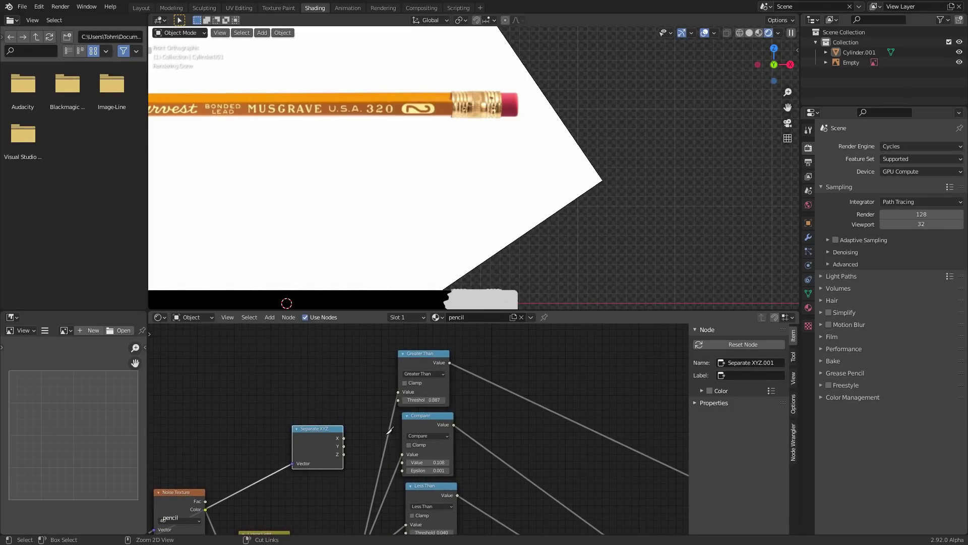
ctrl+right_drag(383, 427, 399, 430)
alt+right_drag(335, 436, 383, 386)
drag(323, 433, 288, 407)
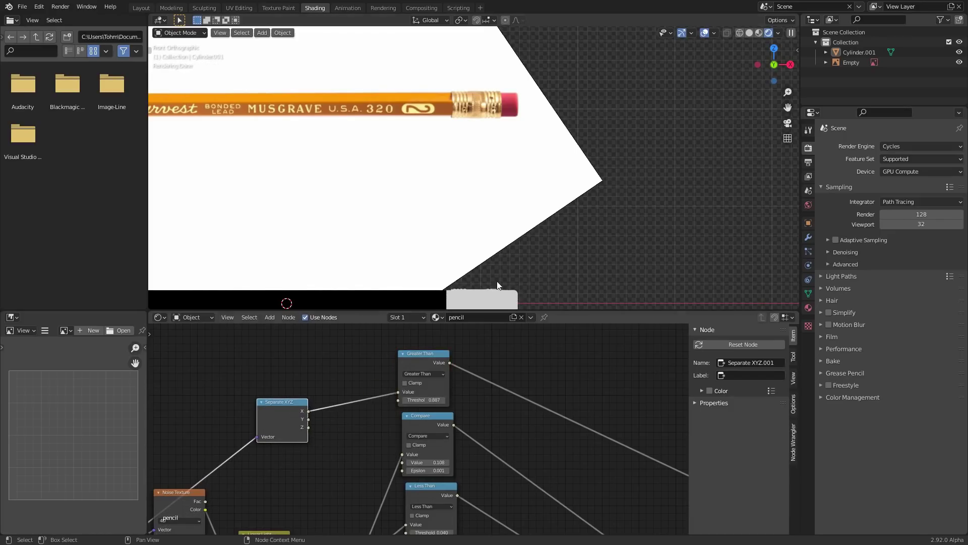
Set the upper Greater Than node's threshold to 0.895 so the mask starts where the ferrule meets the pencil body.
scroll(517, 271, up, 4)
shift+middle_drag(460, 263, 424, 34)
scroll(365, 211, up, 5)
shift+middle_drag(400, 214, 416, 149)
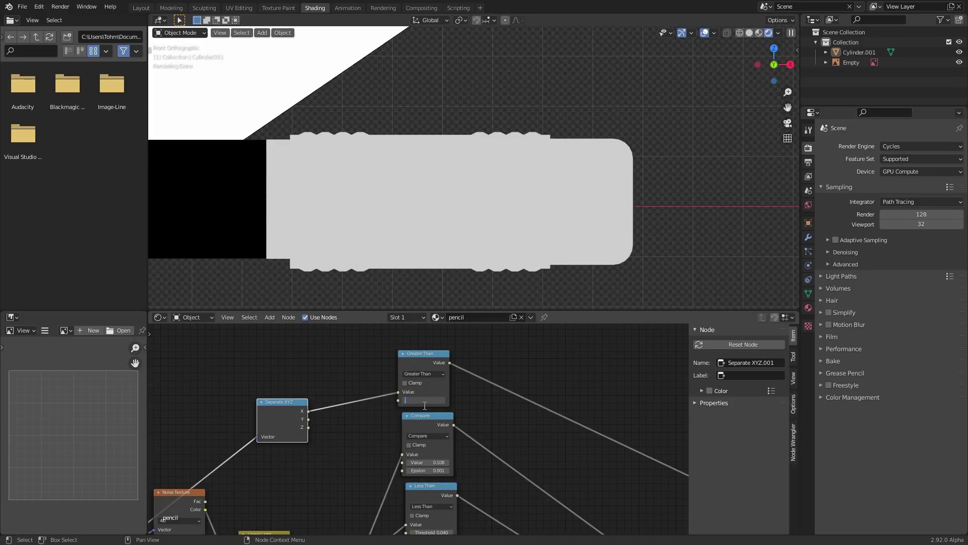
text(0.99)
key(Return)
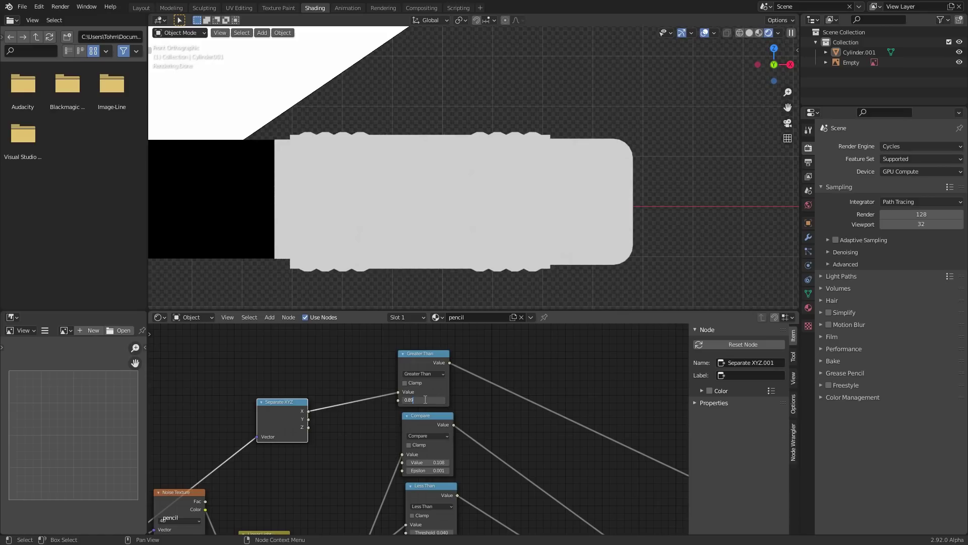
key(Return)
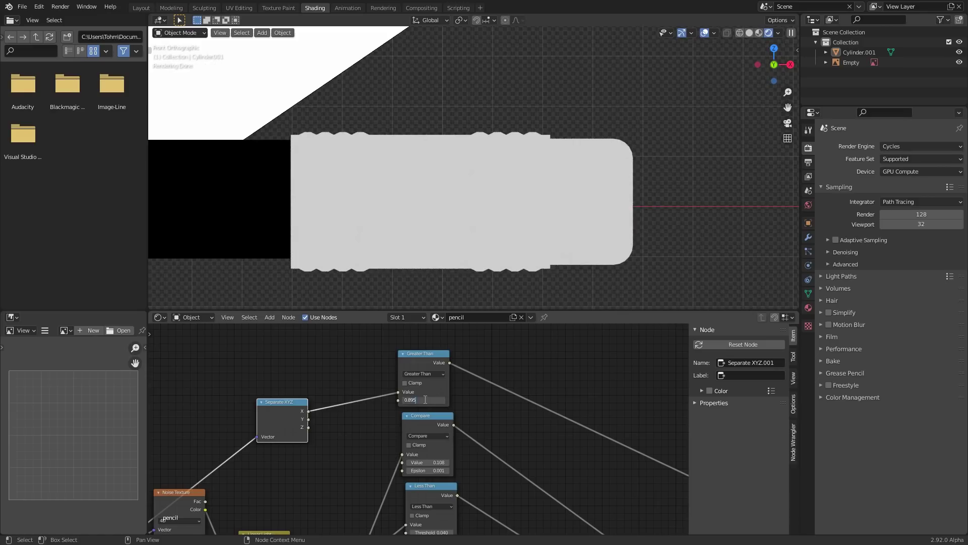
key(Return)
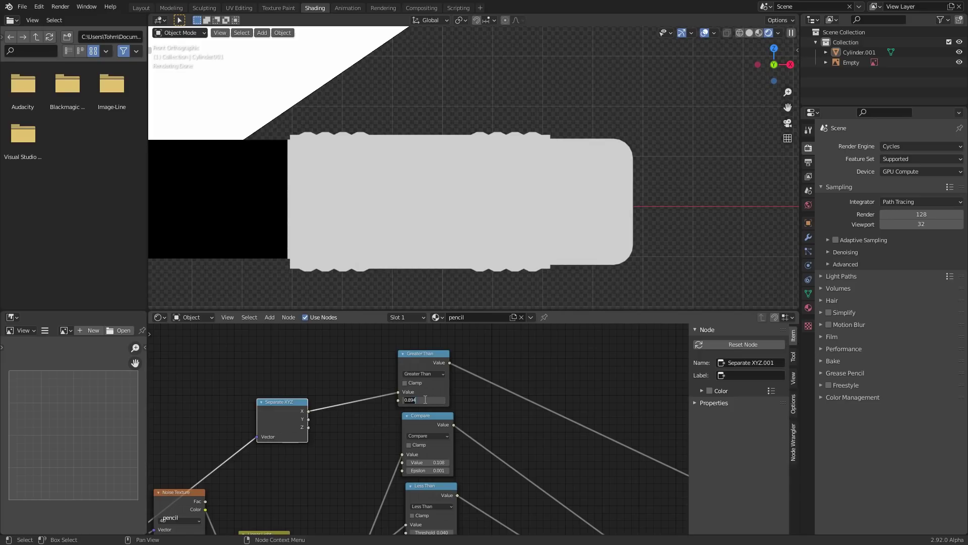
key(BackSpace)
text(5)
key(Return)
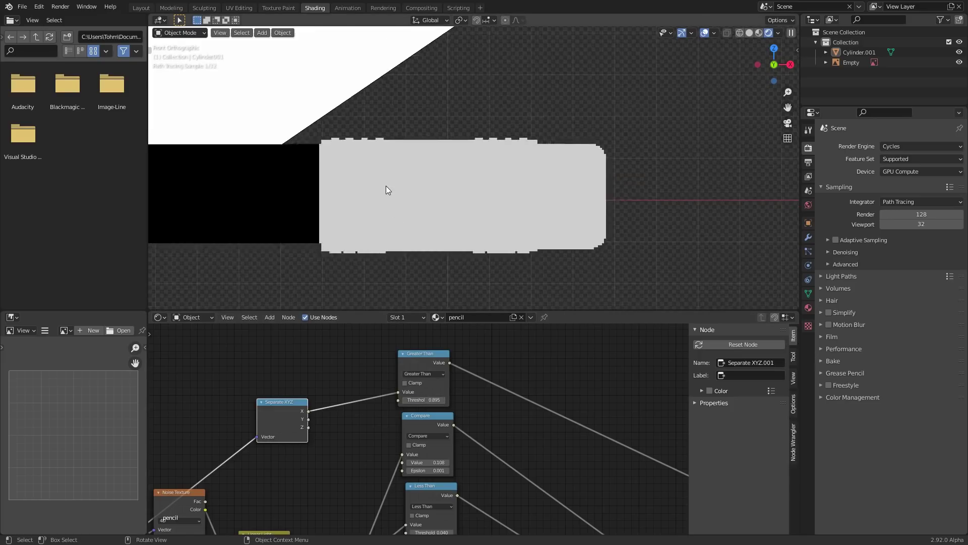
Use the ferrule's Greater Than mask as the factor of the gold Mix Shader and output that mix as the full material.
scroll(504, 266, down, 6)
scroll(437, 410, down, 3)
middle_drag(618, 459, 339, 333)
scroll(353, 365, down, 2)
middle_drag(239, 341, 287, 364)
ctrl+shift+right_drag(258, 333, 470, 458)
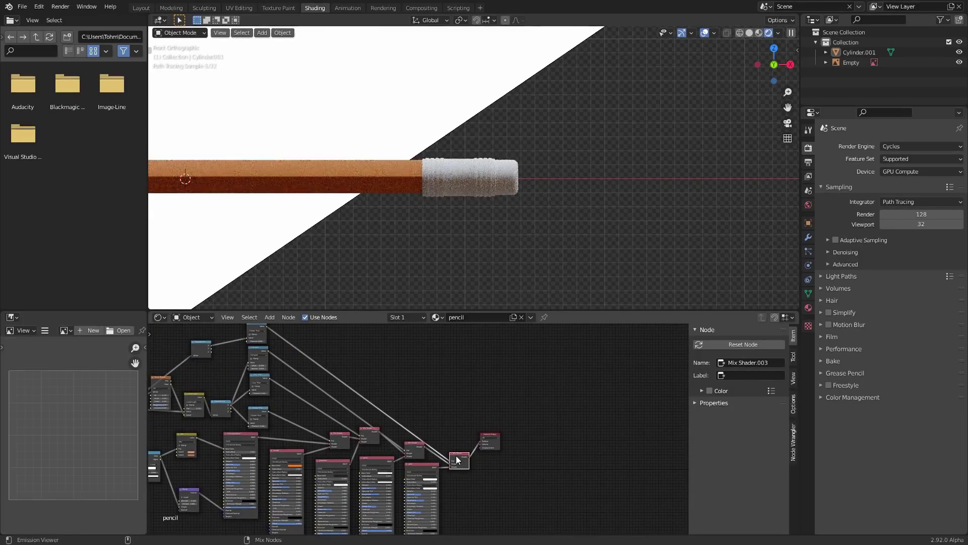
click(460, 455)
Save the file and make the gold shader metallic with Metallic 1 and Roughness 0.3.
scroll(449, 441, up, 2)
scroll(447, 438, up, 6)
middle_drag(401, 479, 446, 432)
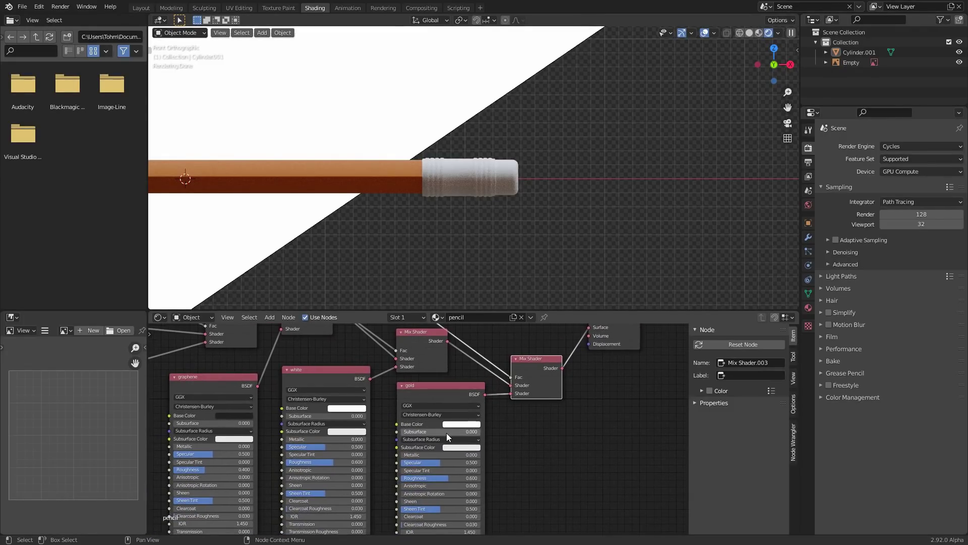
scroll(432, 158, down, 6)
key(ctrl+s)
double_click(419, 455)
text(1)
key(Return)
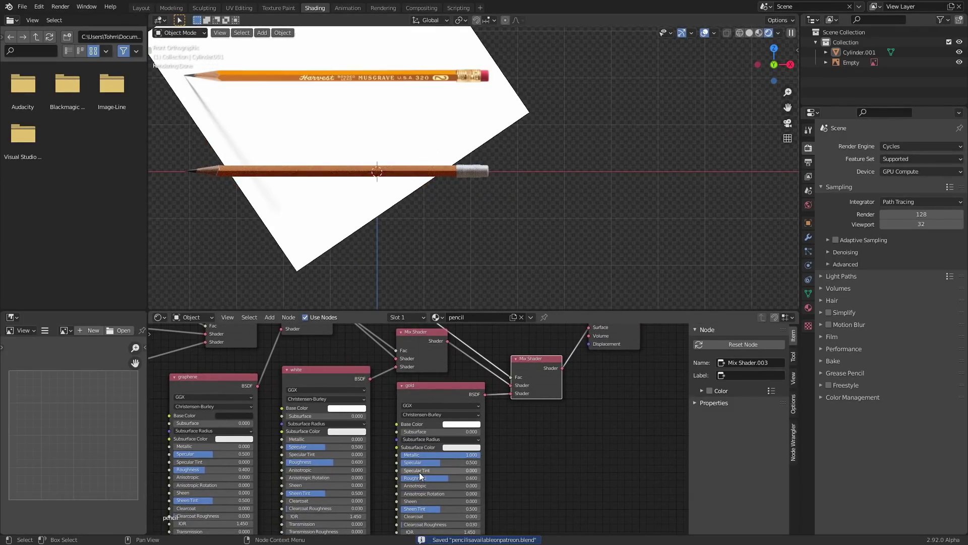
double_click(418, 477)
text(0.3)
key(Return)
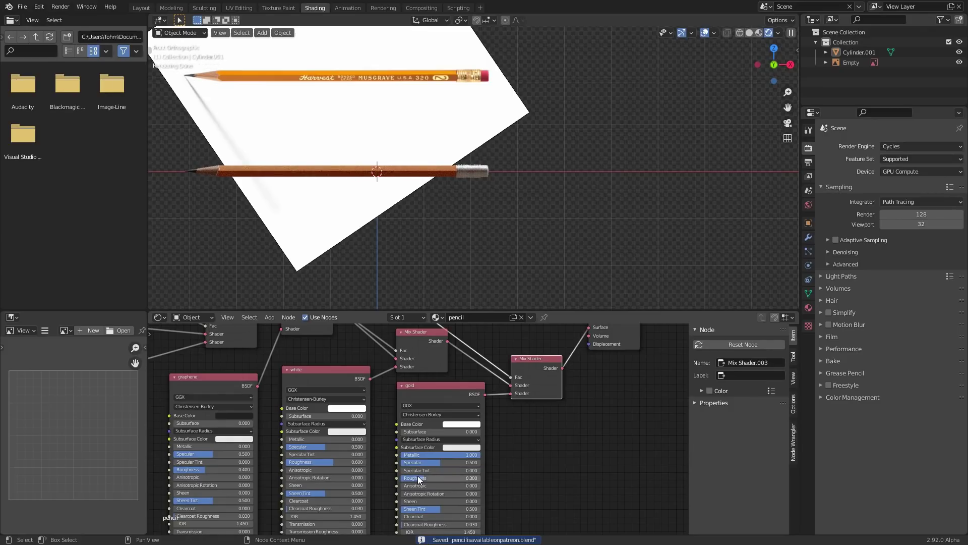
Set the gold shader's base color to a light orange-gold, compare the ferrule with the reference photo, and save the file.
click(459, 424)
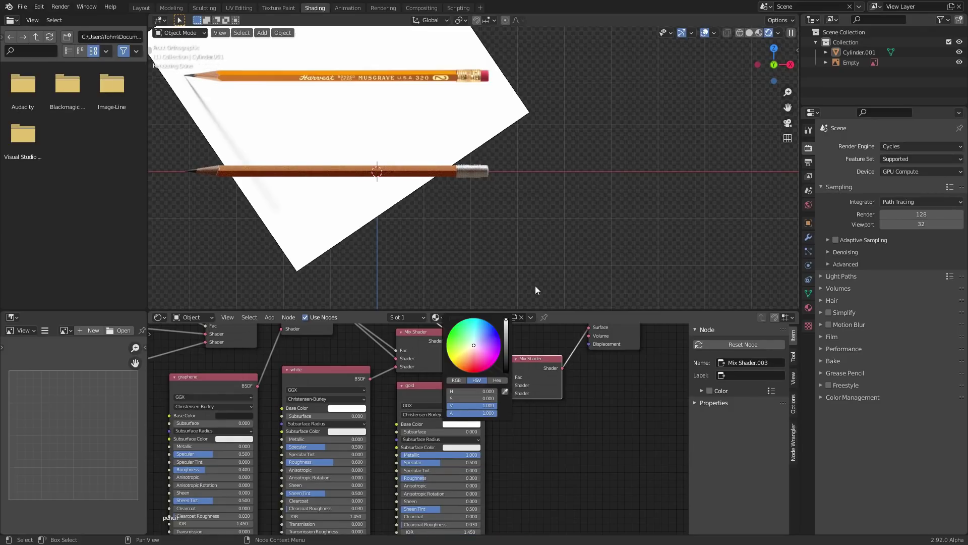
click(461, 362)
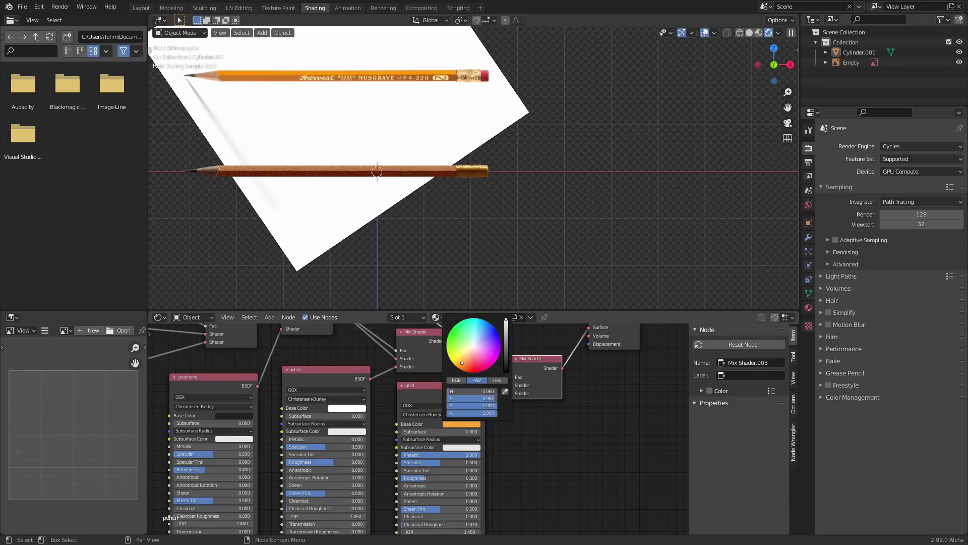
click(467, 358)
click(465, 359)
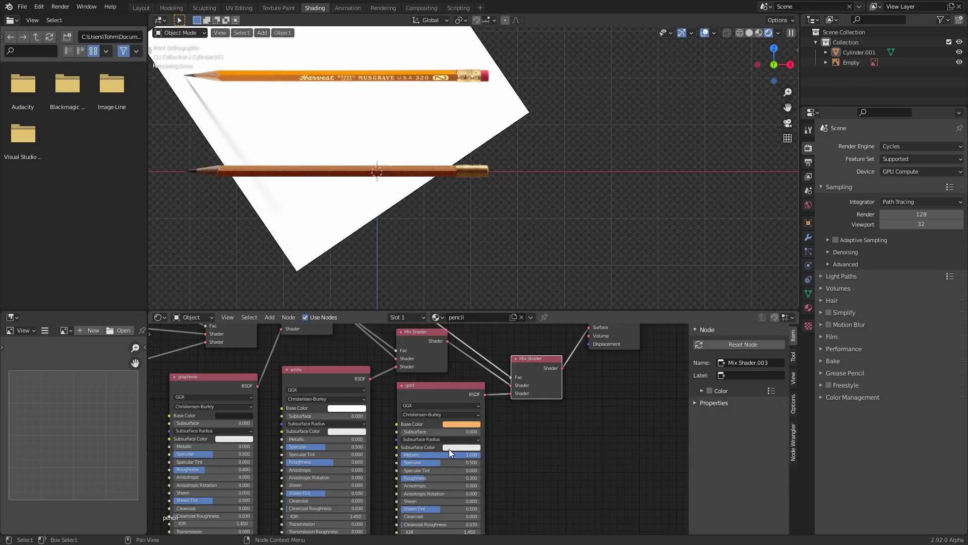
scroll(435, 184, up, 4)
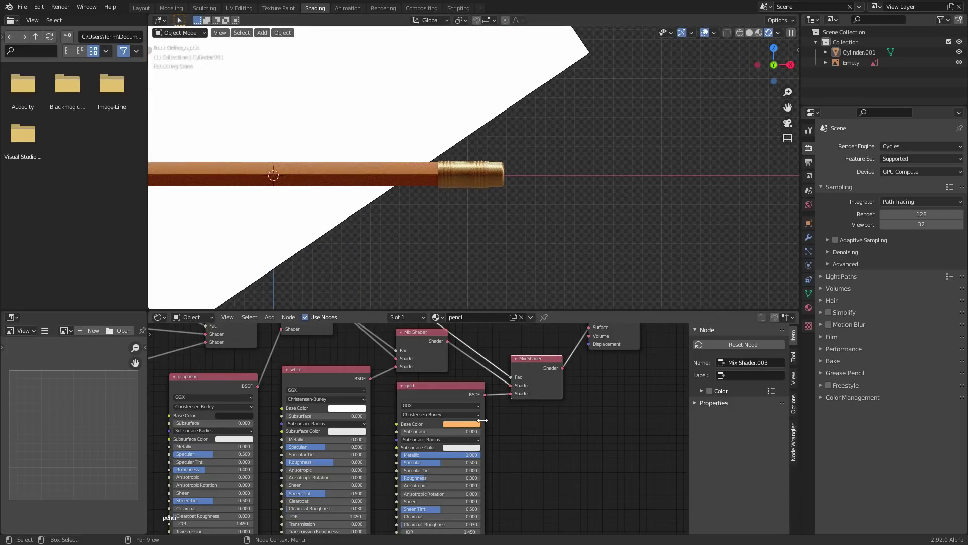
drag(447, 456, 481, 455)
scroll(510, 256, down, 5)
shift+middle_drag(450, 108, 445, 198)
scroll(456, 220, up, 7)
mouse_move(496, 276)
shift+middle_down()
mouse_move(515, 118)
mouse_move(496, 22)
shift+middle_up()
key(ctrl+s)
Try abandoned_slipway_2k.hdr as the world's environment texture, restore leadenhall_market_2k.hdr, and return to the object's pencil material.
click(192, 316)
click(191, 335)
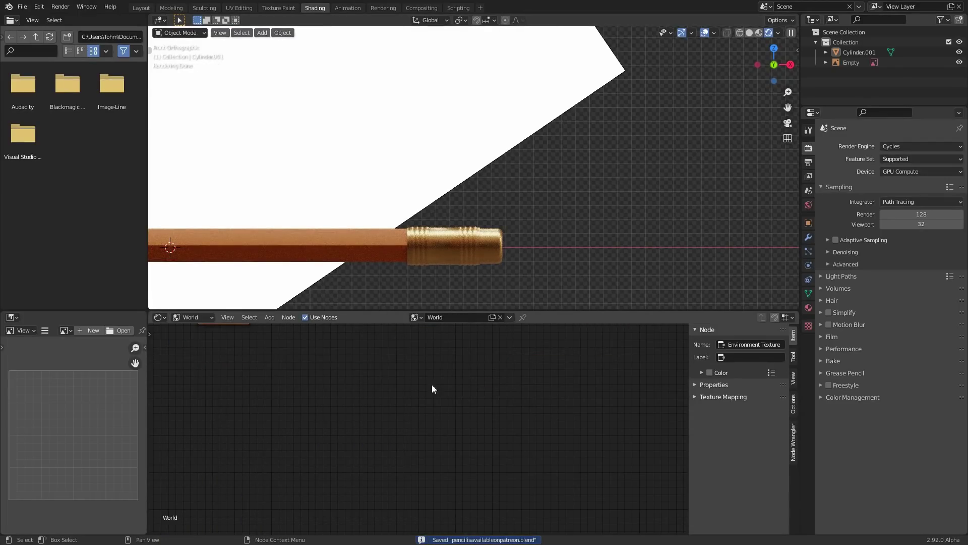
key(Home)
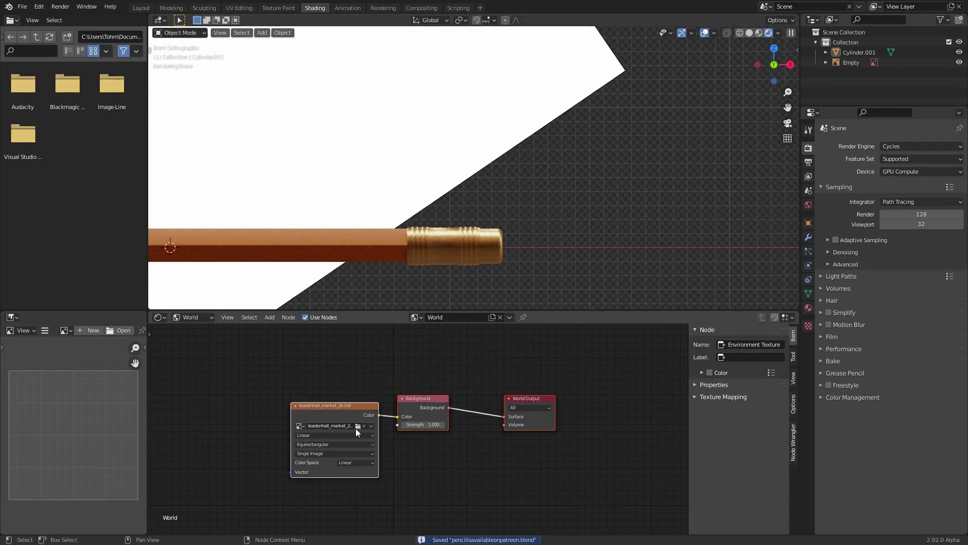
click(358, 426)
double_click(397, 202)
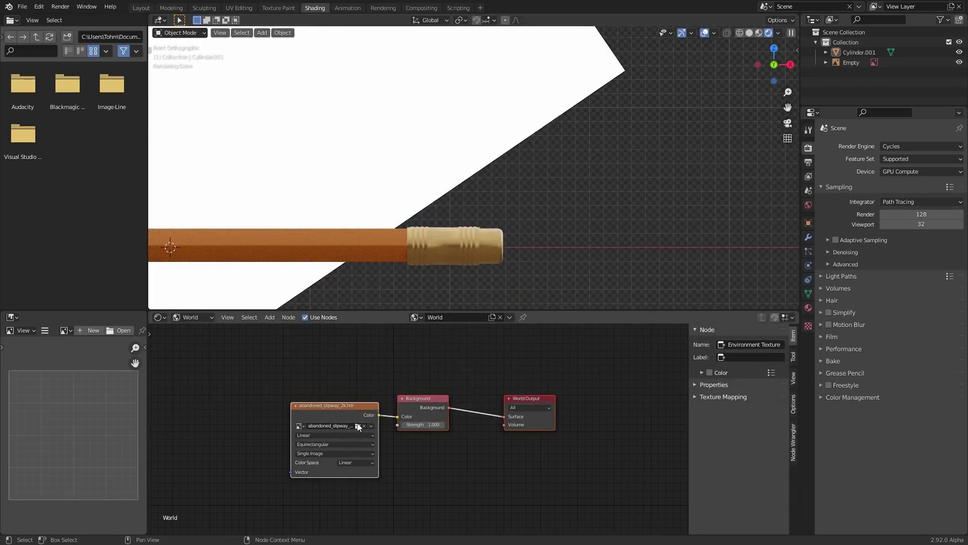
click(299, 426)
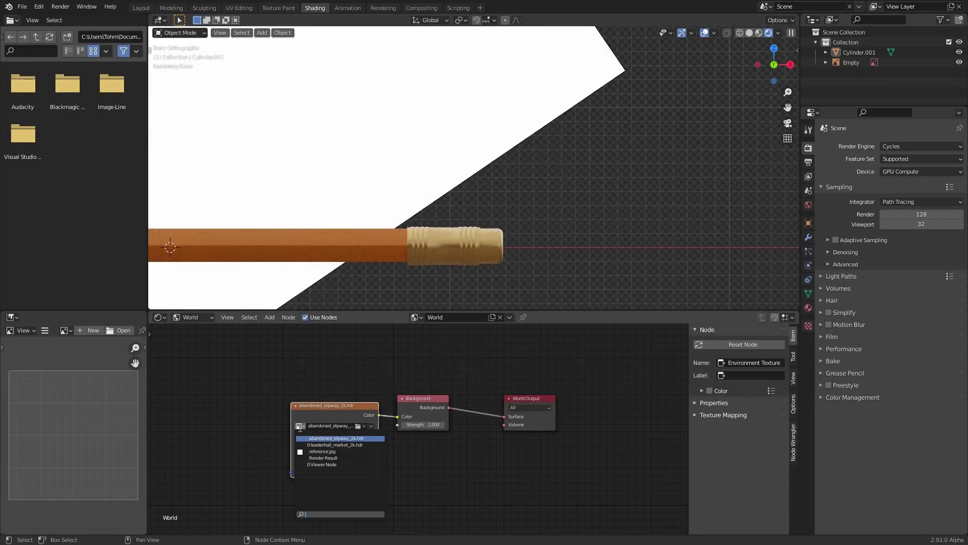
click(316, 444)
scroll(253, 212, down, 6)
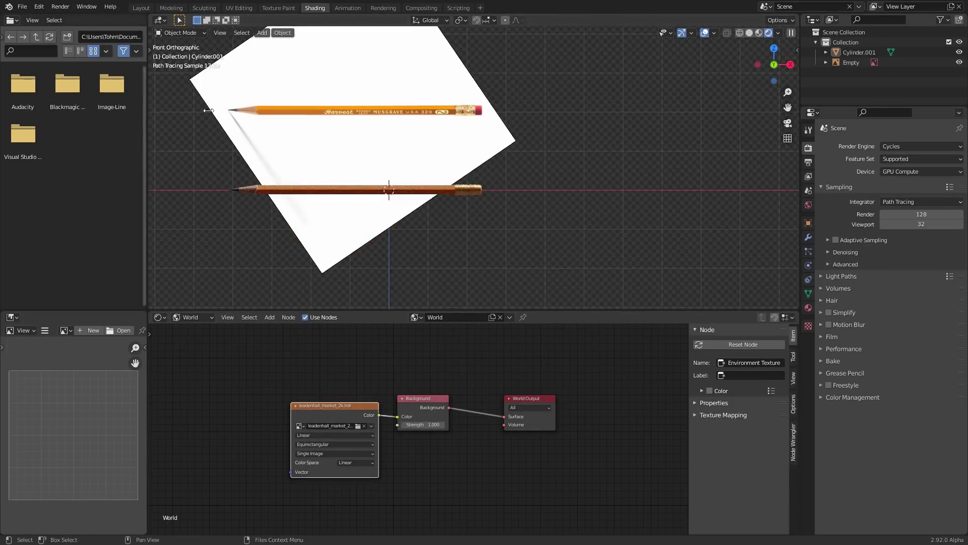
shift+middle_drag(422, 183, 486, 196)
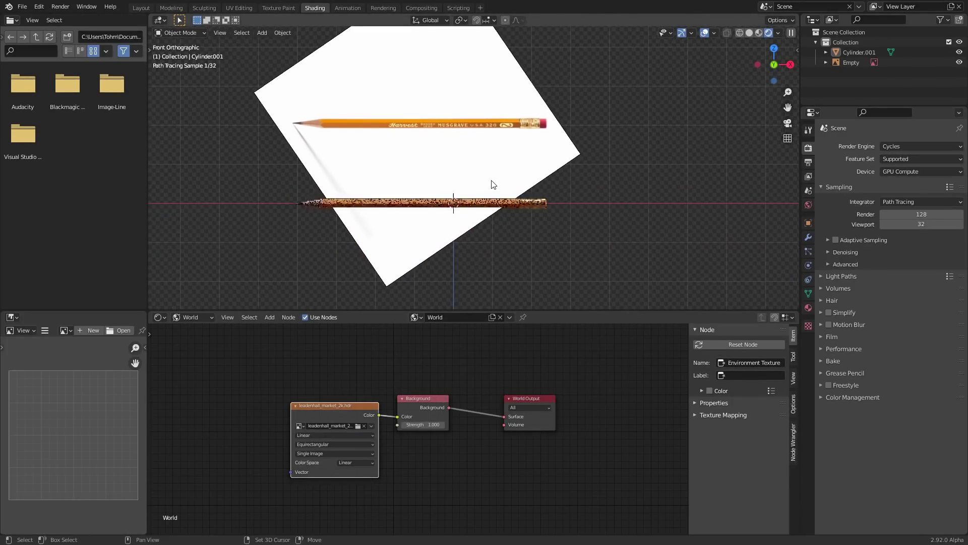
click(194, 318)
click(195, 328)
Inspect the ferrule up close and move the Material Output node farther from the gold Mix Shader to make room.
scroll(573, 353, up, 3)
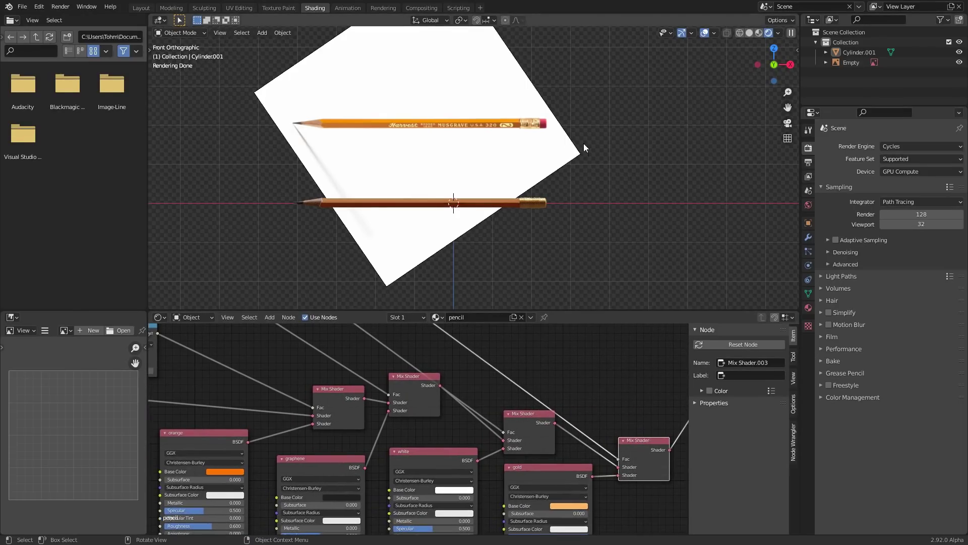
scroll(545, 198, up, 4)
mouse_move(587, 207)
shift+middle_down()
mouse_move(545, 195)
mouse_move(443, 213)
mouse_move(442, 229)
shift+middle_up()
scroll(442, 230, up, 3)
mouse_move(485, 46)
shift+middle_down()
mouse_move(465, 187)
mouse_move(472, 297)
mouse_move(466, 203)
shift+middle_up()
scroll(563, 479, down, 5)
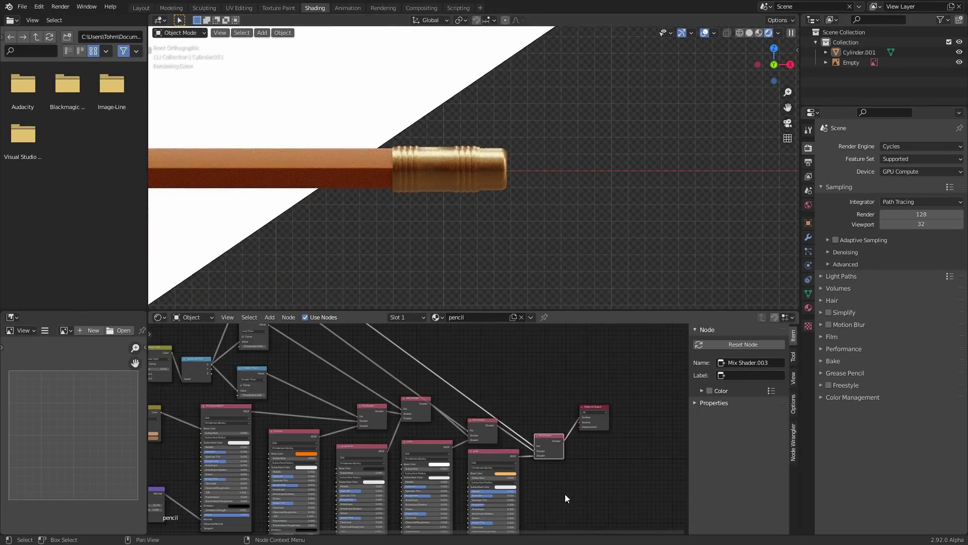
drag(428, 446, 494, 420)
scroll(365, 446, up, 8)
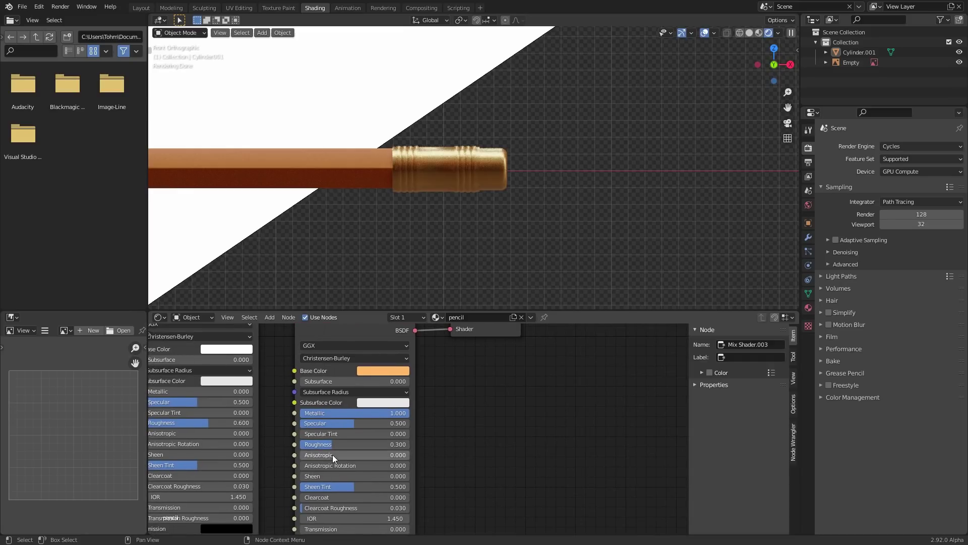
scroll(470, 453, down, 8)
scroll(411, 132, down, 4)
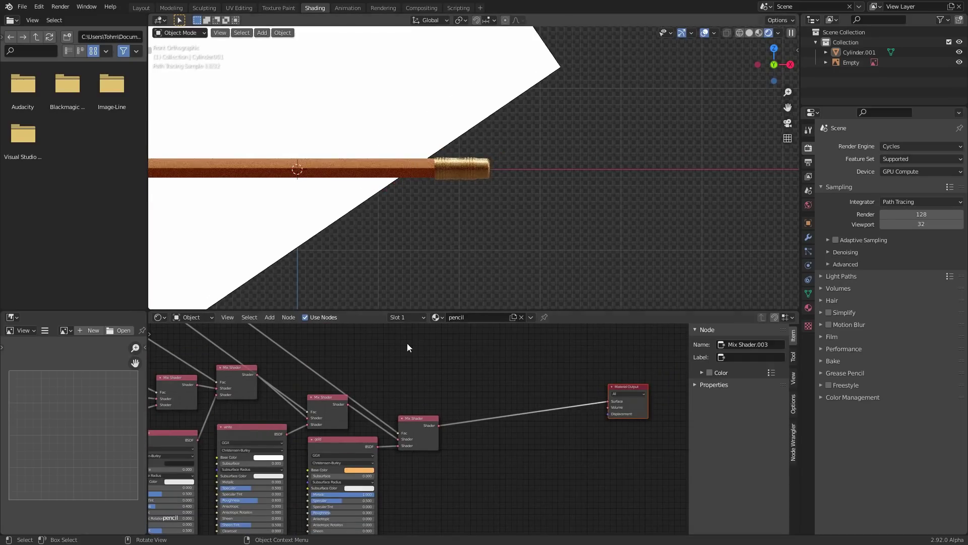
Duplicate the gold shader, blend the copy in through a new Mix Shader, and name and label it eraser.
click(352, 444)
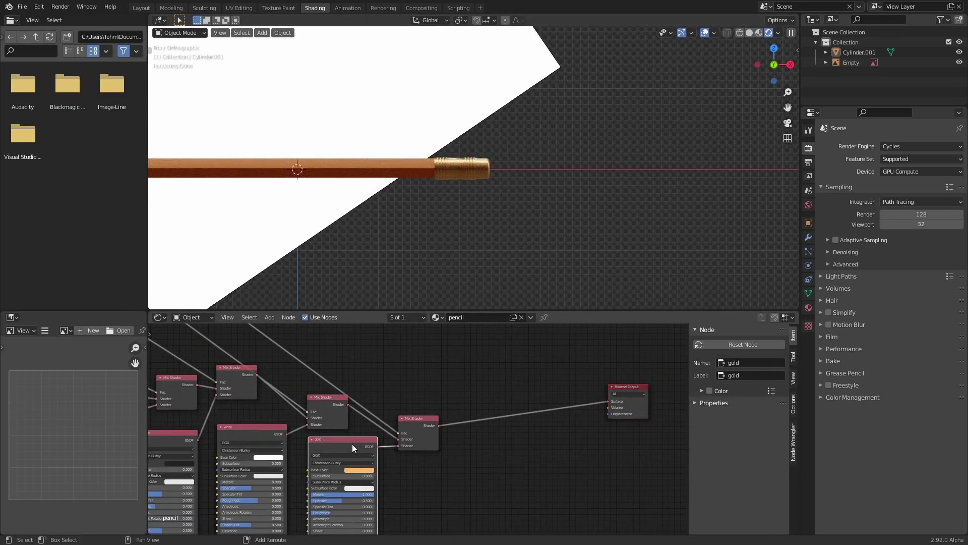
key(shift+d)
click(477, 465)
ctrl+shift+right_drag(421, 432, 464, 476)
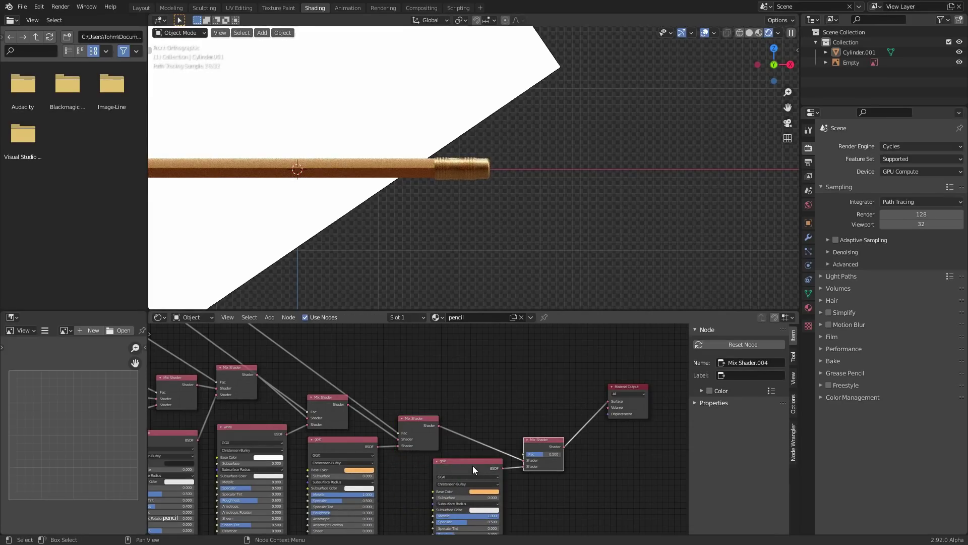
click(473, 465)
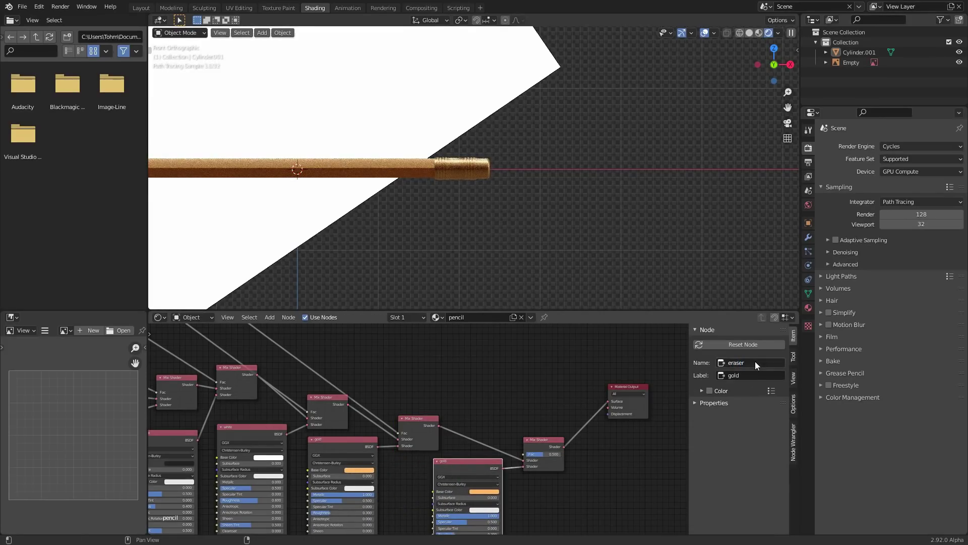
text(eraser)
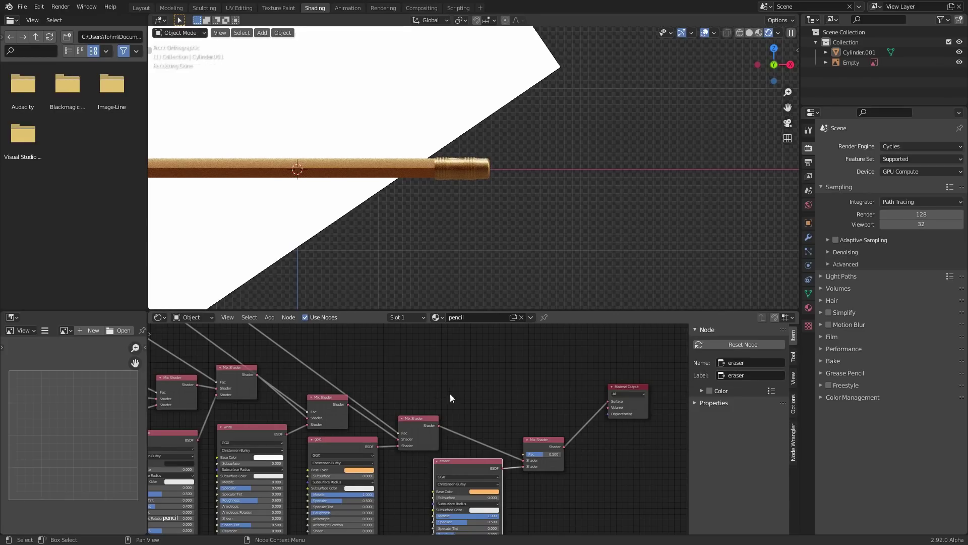
Duplicate the ferrule's Greater Than node above the original, feed it the Separate XYZ node's X output, and preview the copy.
middle_drag(450, 394, 512, 435)
scroll(513, 436, down, 3)
middle_drag(353, 349, 467, 434)
mouse_move(351, 396)
middle_down()
mouse_move(433, 449)
mouse_move(359, 393)
middle_up()
scroll(432, 449, up, 8)
click(485, 441)
key(shift+d)
click(491, 371)
alt+right_drag(301, 447, 423, 357)
middle_drag(531, 337, 494, 407)
ctrl+shift+click(410, 396)
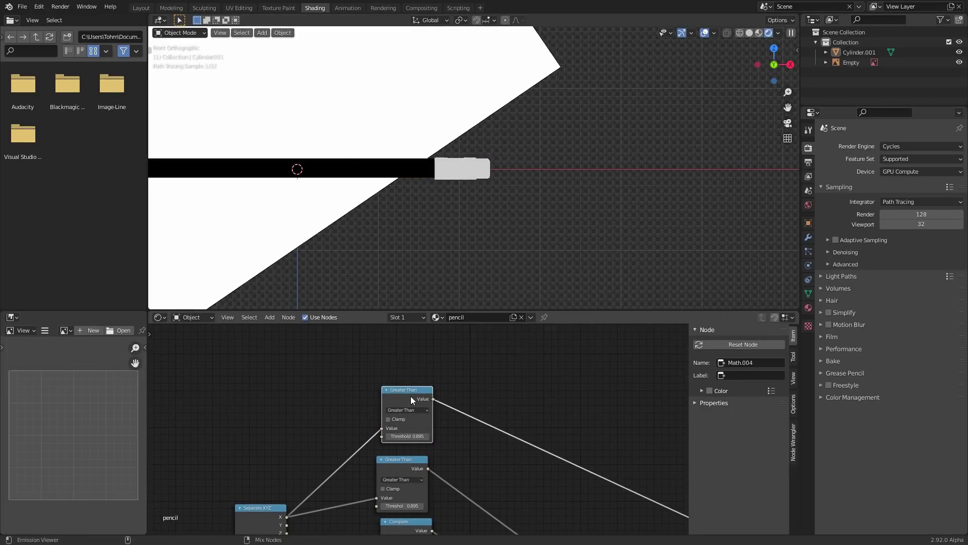
Set the duplicated Greater Than node's threshold to 0.974 so the mask isolates the eraser from the ferrule.
scroll(477, 166, up, 5)
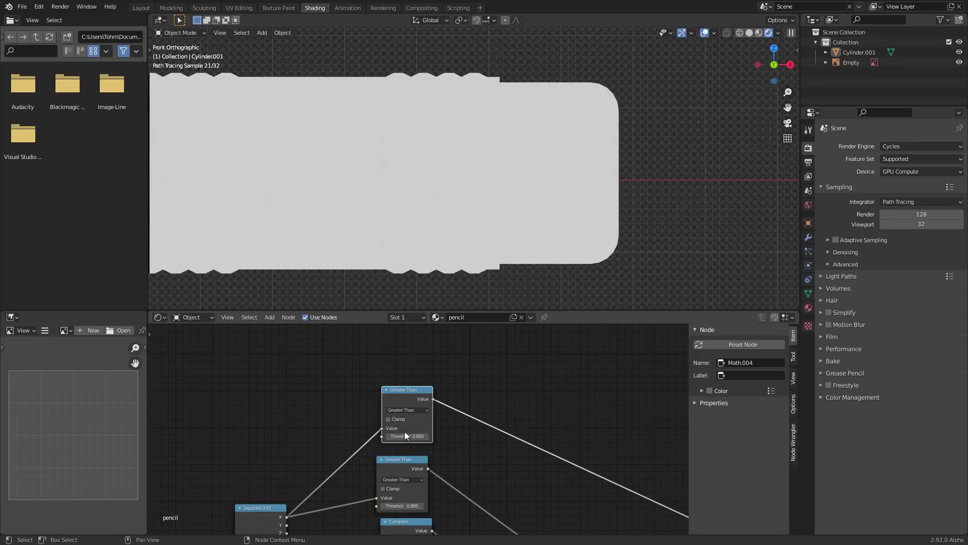
text(0.95)
key(Return)
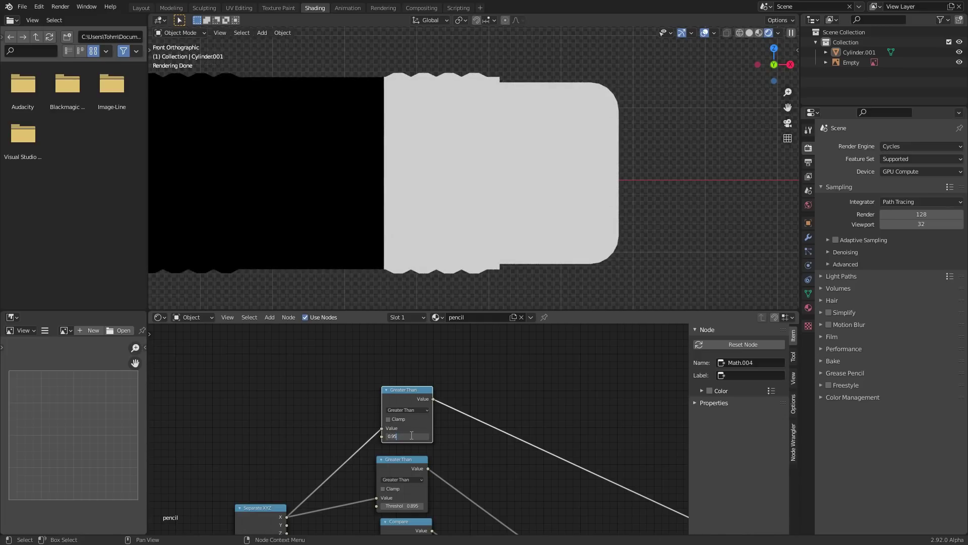
key(Return)
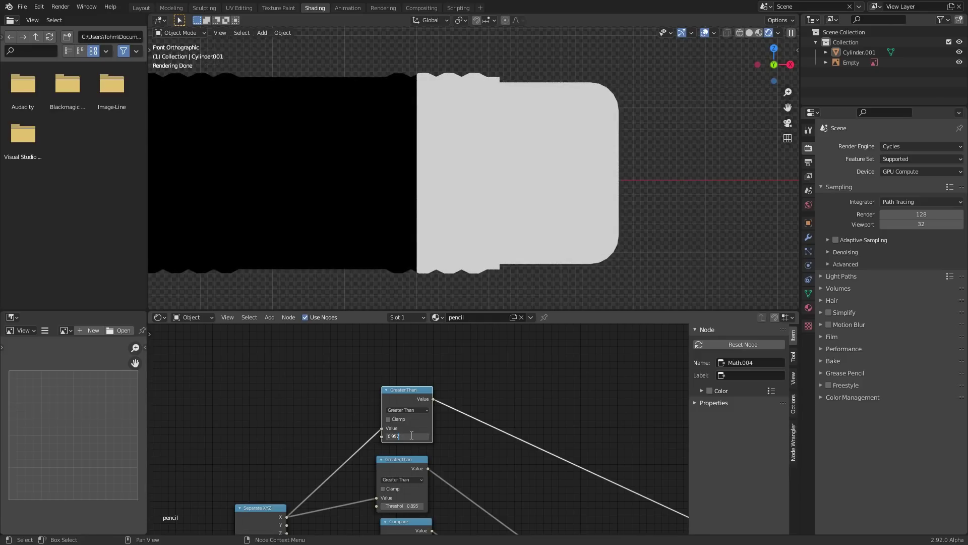
text(9)
key(Return)
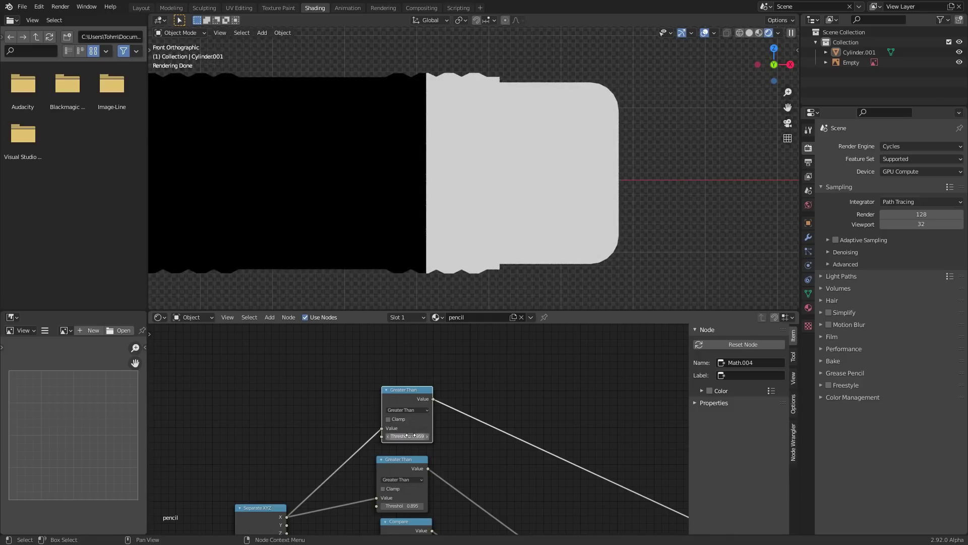
click(407, 436)
text(.97)
key(Return)
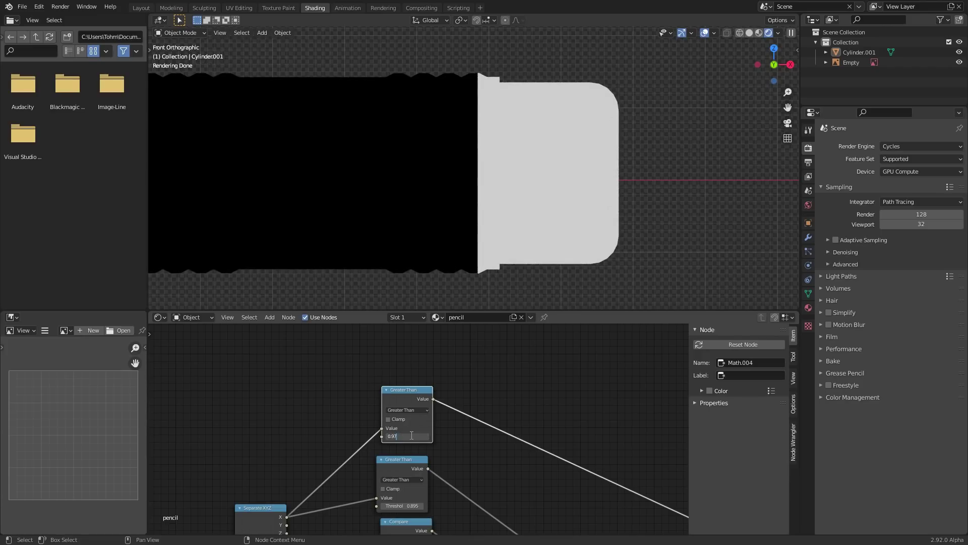
text(5)
key(Return)
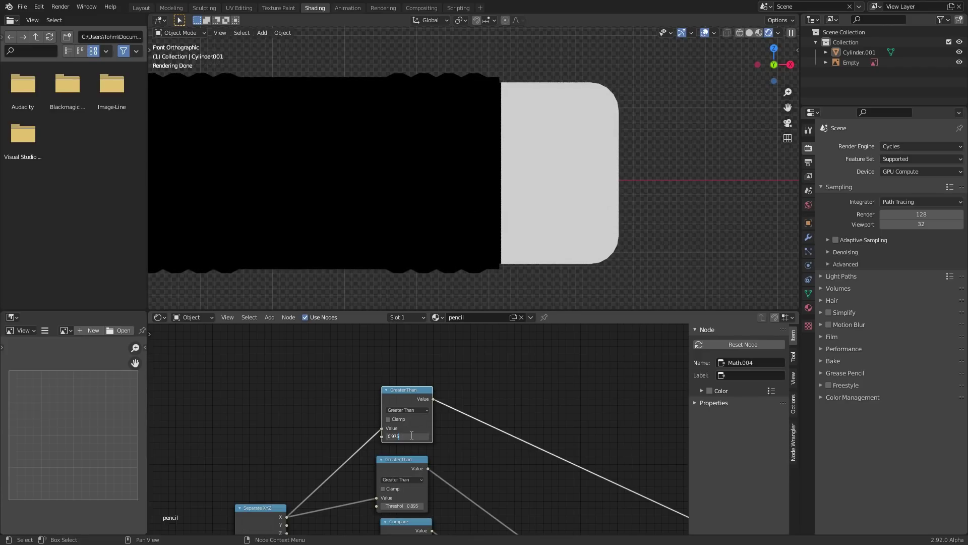
text(4)
key(Return)
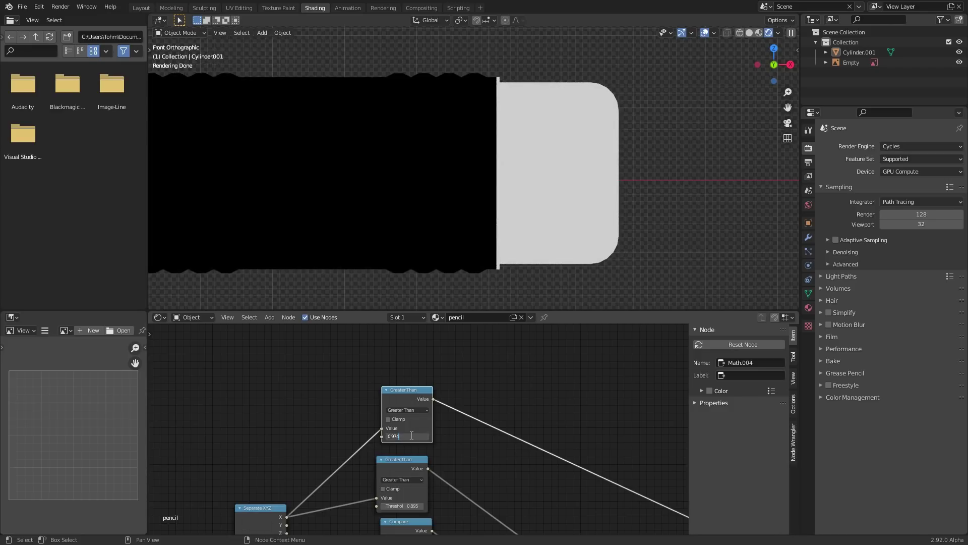
Raise the eraser mask's Greater Than threshold to 0.975 and refine it by a further decimal to clean up the ferrule boundary.
key(BackSpace)
text(5)
key(Return)
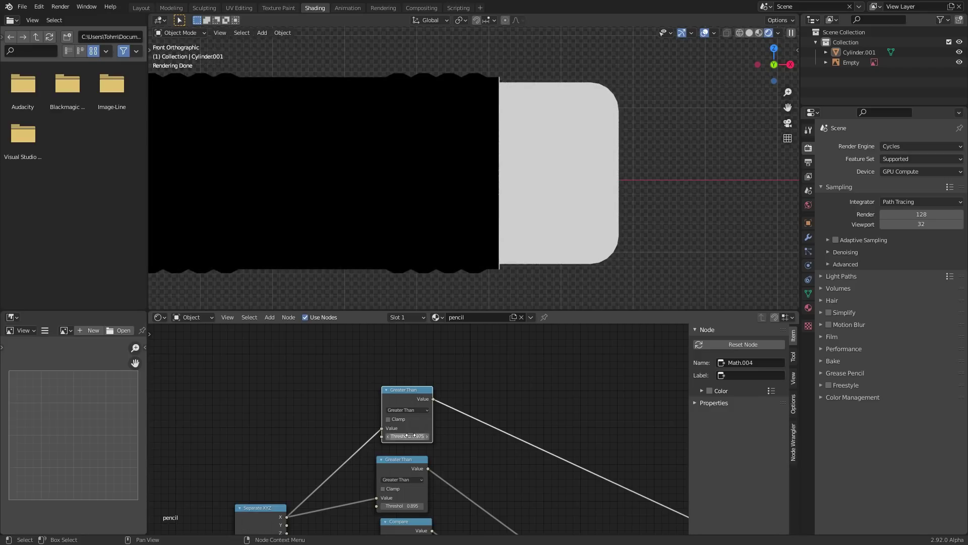
click(409, 435)
text(5)
key(Return)
Feed the eraser's Greater Than value into the last Mix Shader's factor and preview that Mix Shader.
scroll(411, 436, down, 6)
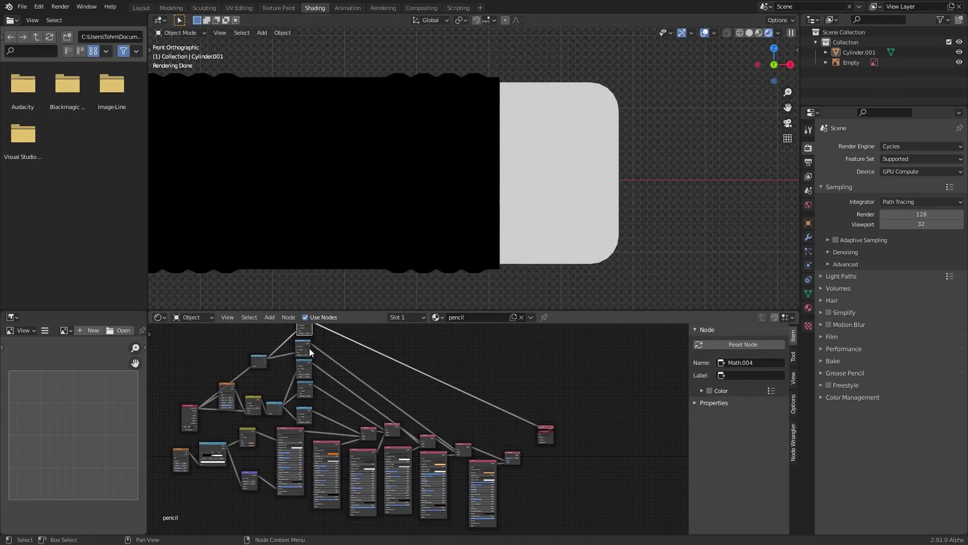
middle_drag(306, 325, 313, 368)
alt+right_drag(313, 368, 519, 497)
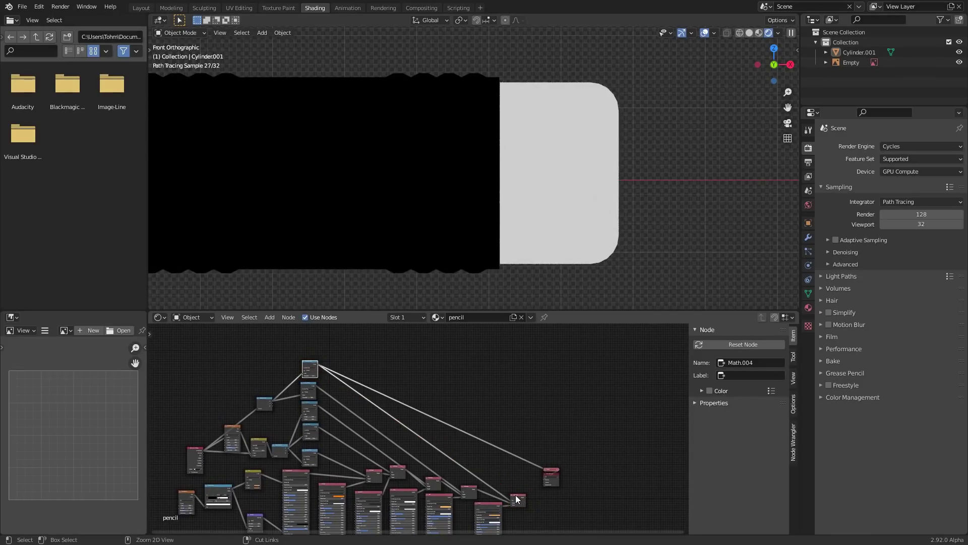
ctrl+shift+click(515, 494)
scroll(436, 427, up, 5)
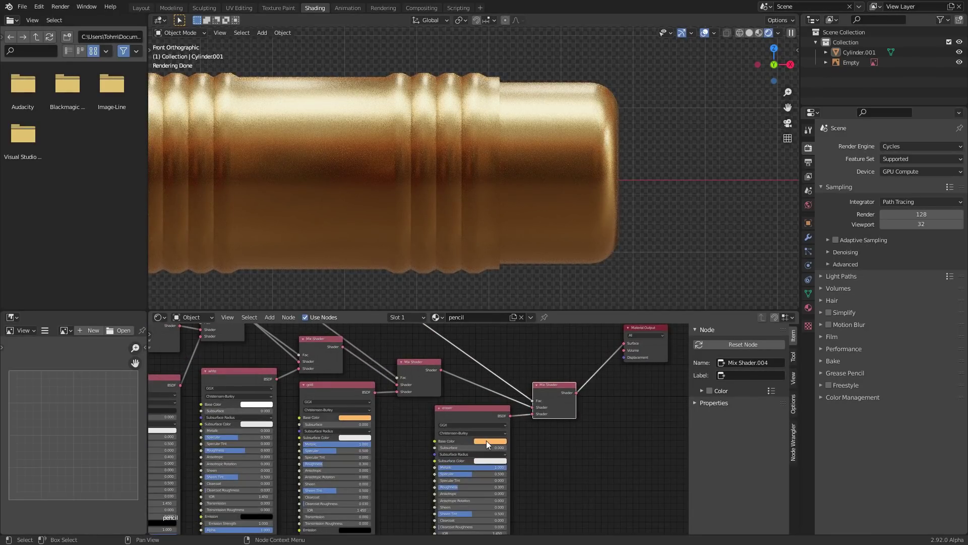
Replace the copied gold eraser shader with a new Principled BSDF connected to the last Mix Shader's second shader input.
scroll(482, 457, up, 2)
click(478, 396)
key(x)
key(shift+a)
click(452, 342)
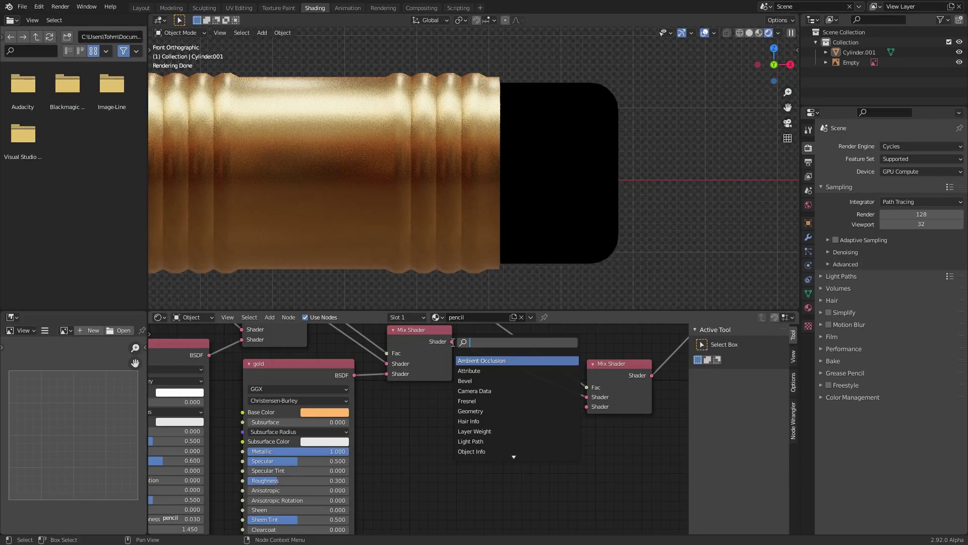
text(princ)
key(Return)
click(421, 437)
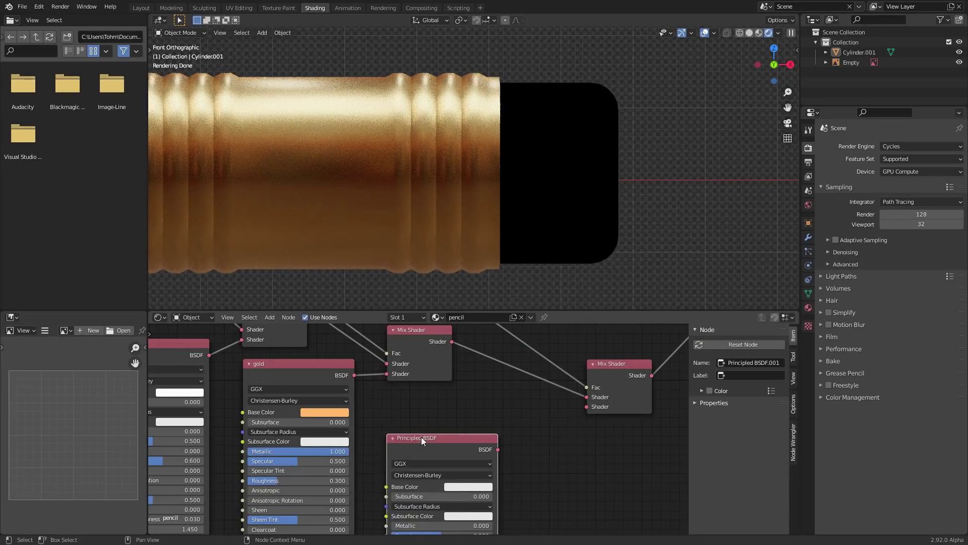
drag(497, 449, 588, 406)
Sample the eraser shader's base color from the pink eraser in the reference photo.
middle_drag(492, 489, 472, 404)
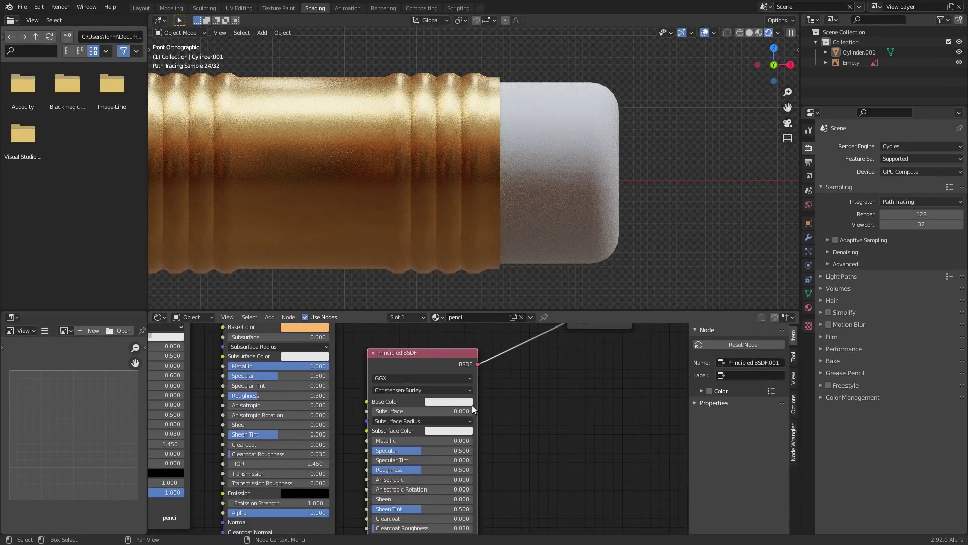
click(446, 401)
scroll(443, 111, down, 6)
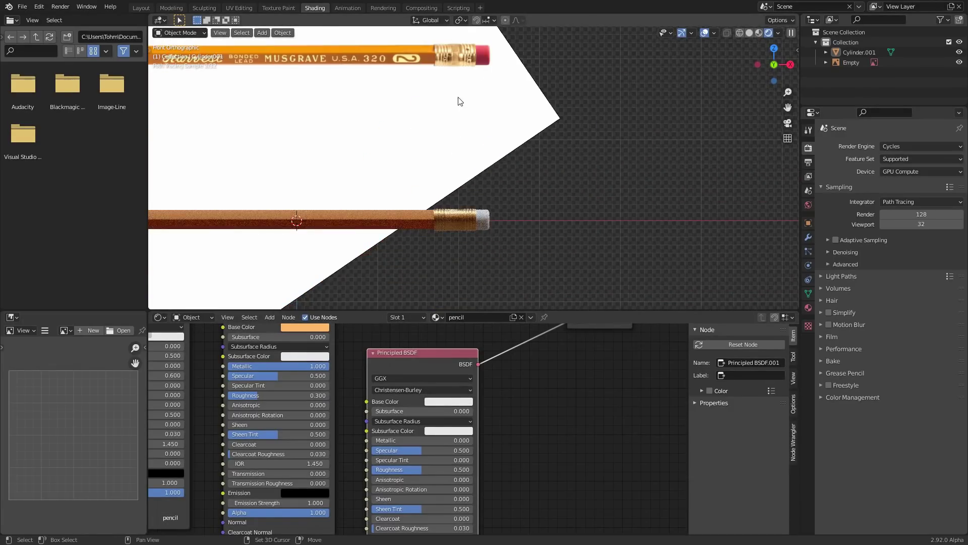
key(e)
click(480, 66)
Set the eraser shader's roughness to 0.75.
middle_drag(414, 478, 385, 381)
scroll(385, 381, up, 1)
click(392, 373)
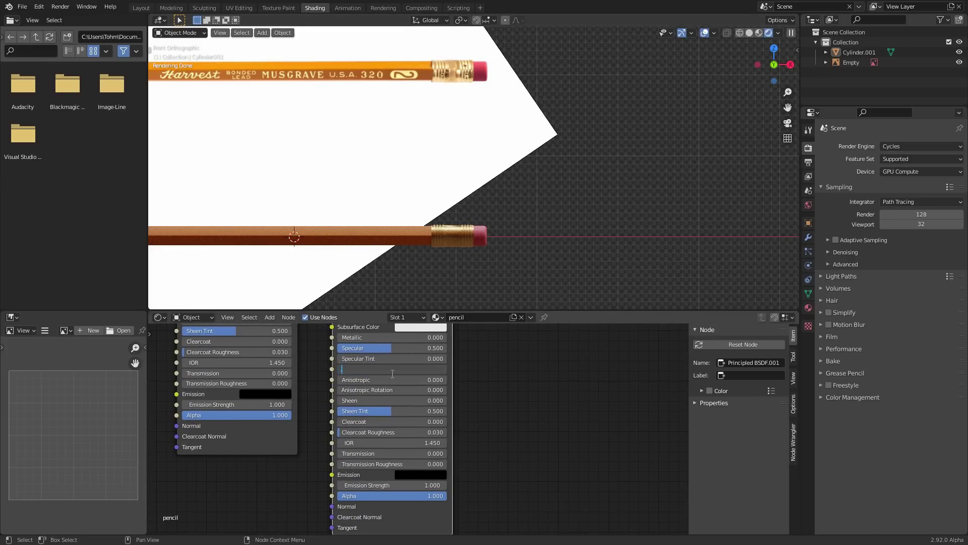
text(.8)
key(Return)
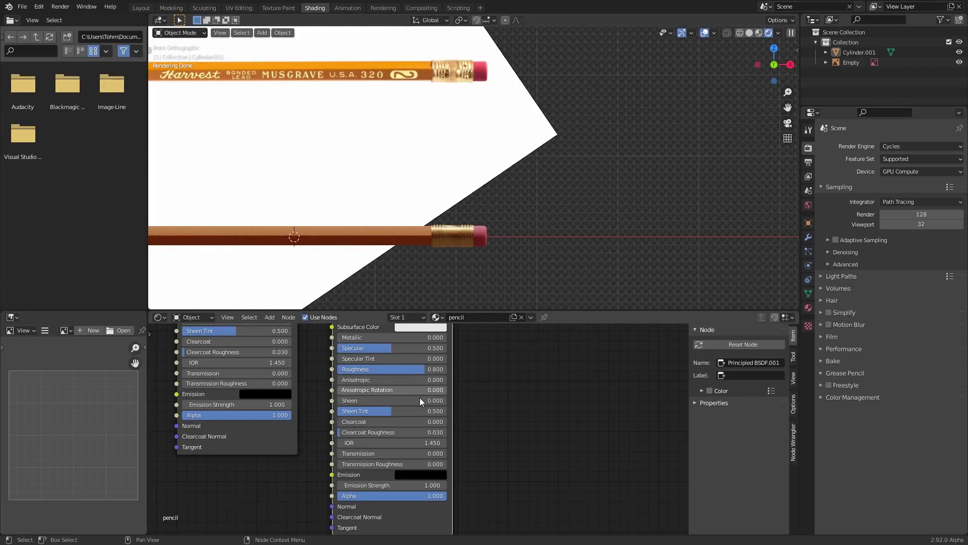
click(413, 368)
key(BackSpace)
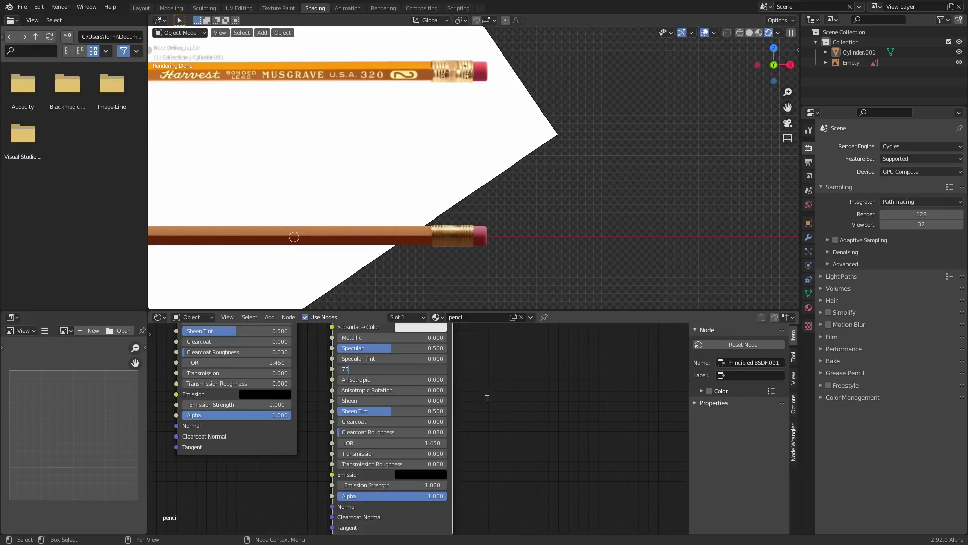
text(.75)
key(Return)
Increase the saturation of the eraser shader's base color for a stronger red.
middle_drag(514, 403, 495, 464)
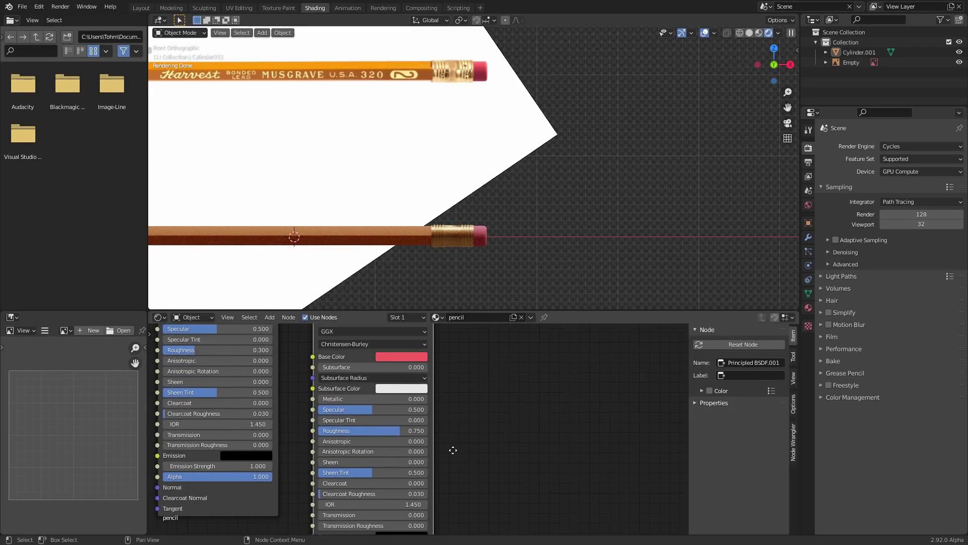
click(404, 357)
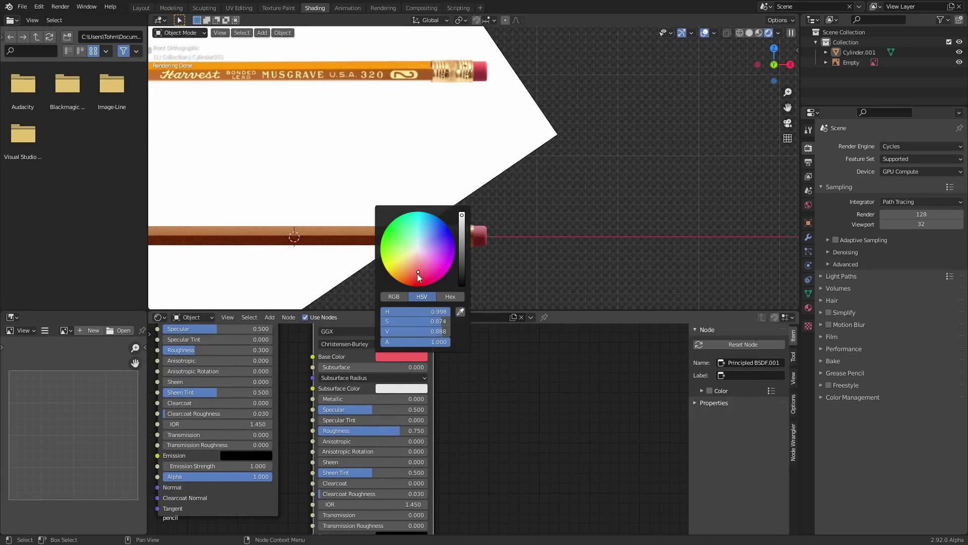
drag(423, 325, 444, 325)
Shade the pencil smooth and open its Normals settings to check Auto Smooth.
scroll(507, 218, down, 4)
mouse_move(428, 215)
shift+middle_down()
mouse_move(488, 232)
mouse_move(492, 259)
mouse_move(360, 216)
shift+middle_up()
scroll(423, 197, up, 8)
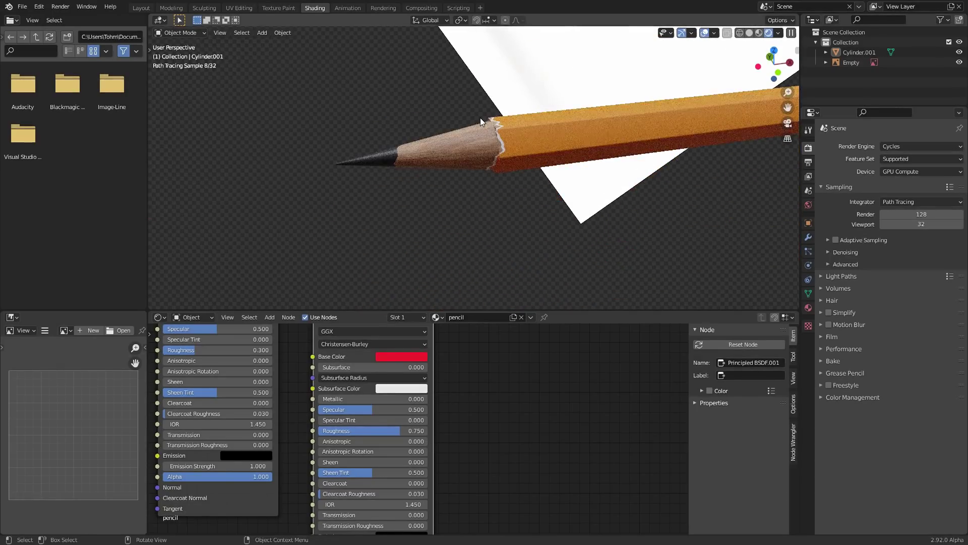
click(335, 153)
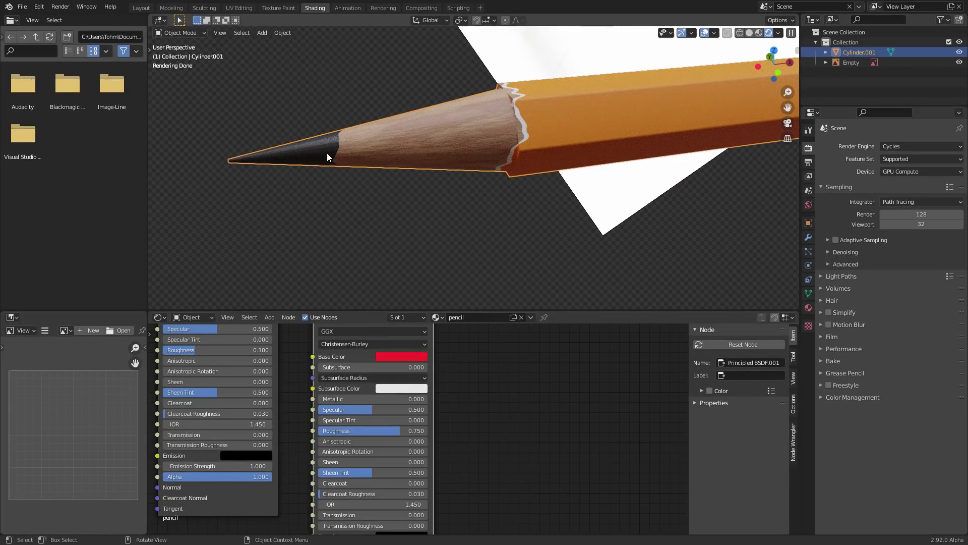
right_click(326, 153)
click(326, 156)
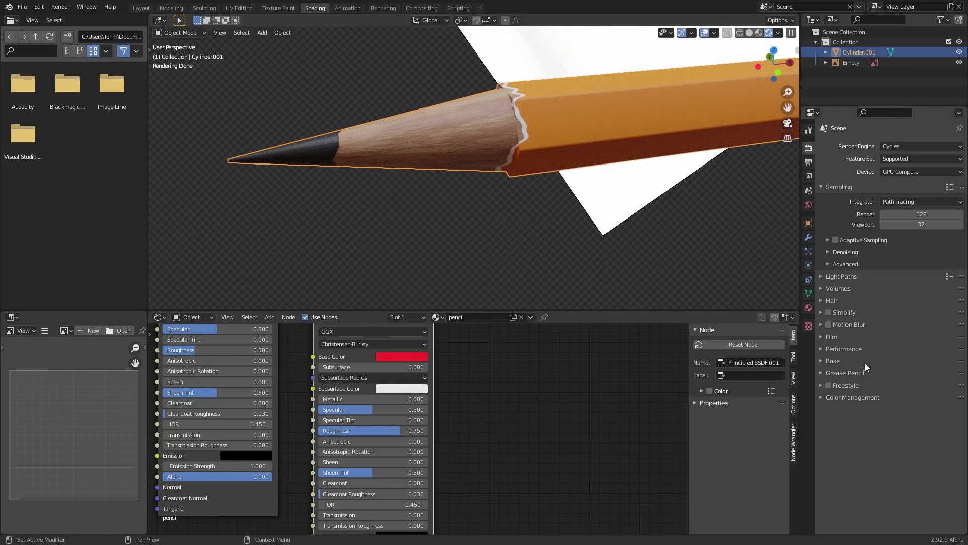
click(808, 293)
click(833, 318)
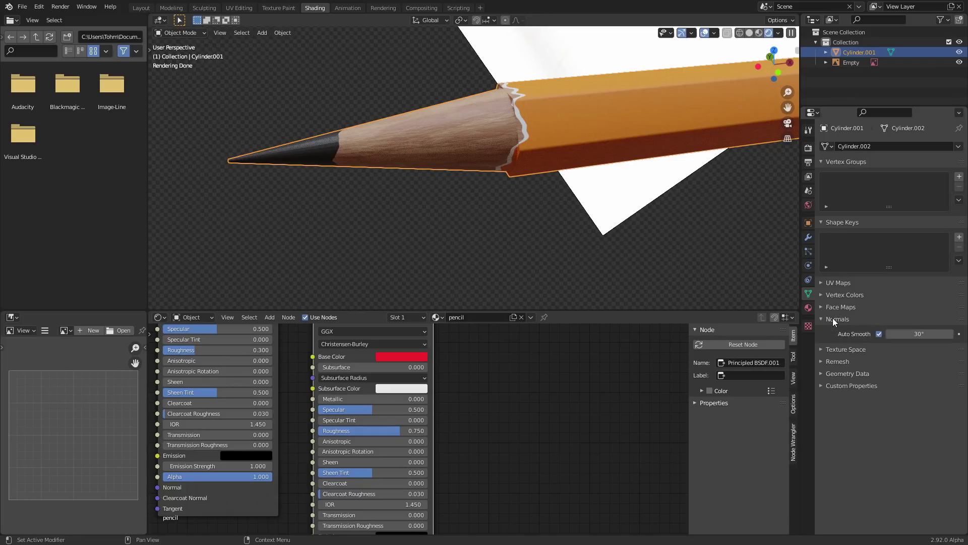
click(482, 217)
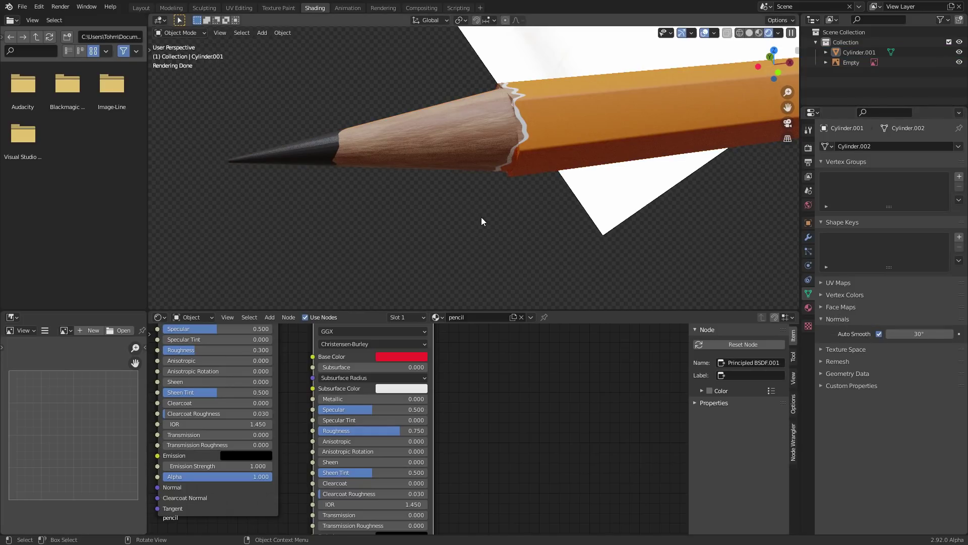
Compare the whole modelled pencil with the reference photo, including the printed lettering and the eraser end.
scroll(480, 217, down, 8)
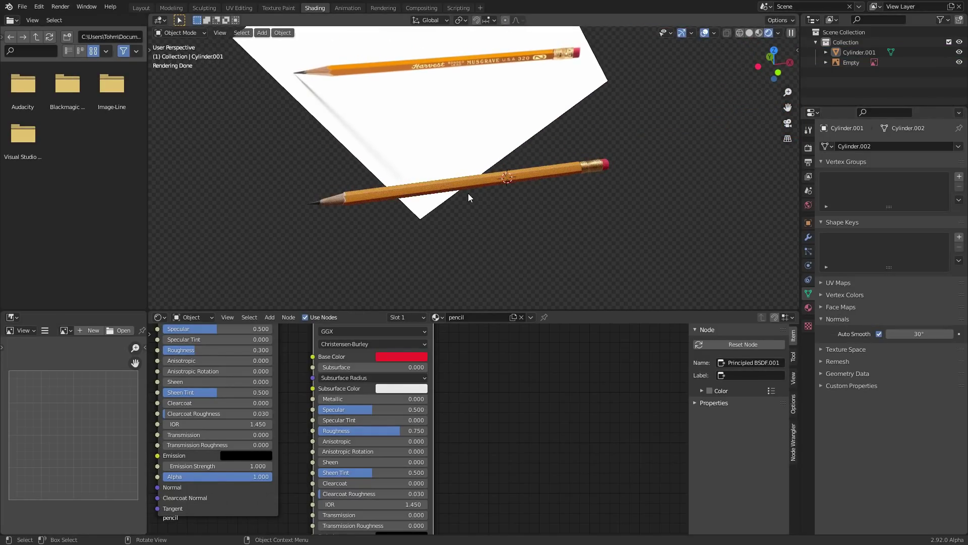
scroll(311, 208, up, 2)
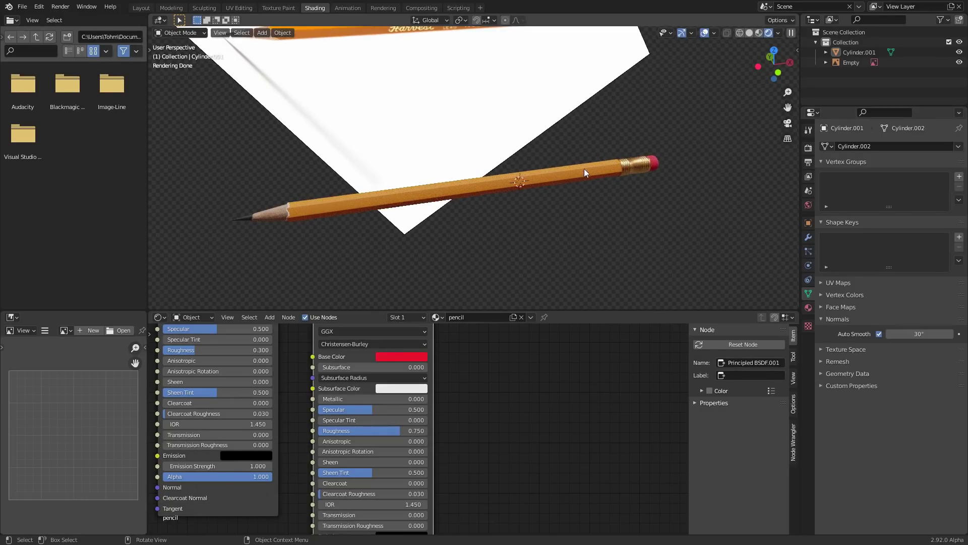
mouse_move(474, 98)
shift+middle_down()
mouse_move(471, 142)
mouse_move(542, 255)
mouse_move(436, 196)
shift+middle_up()
scroll(543, 256, up, 3)
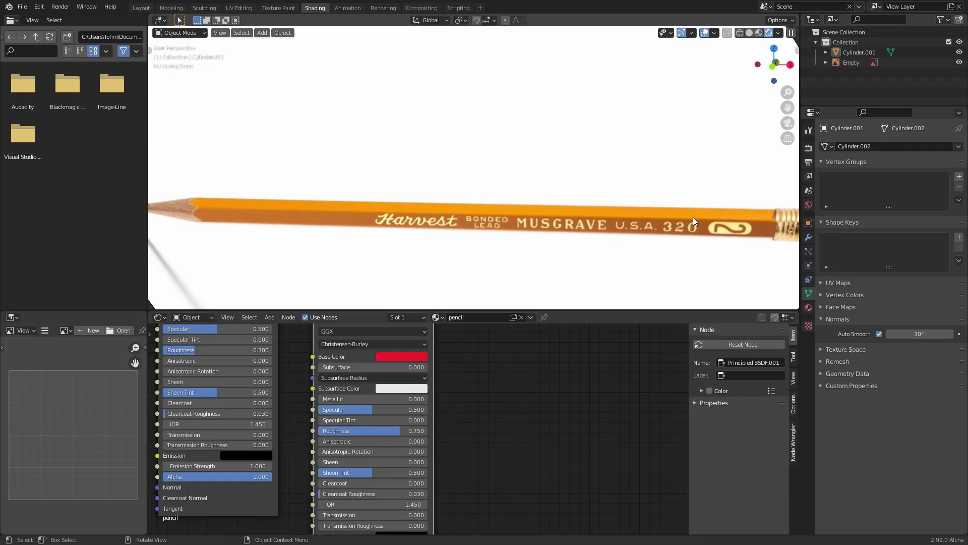
scroll(452, 255, down, 7)
mouse_move(452, 256)
shift+middle_down()
mouse_move(462, 228)
mouse_move(448, 178)
shift+middle_up()
scroll(474, 249, up, 4)
scroll(594, 385, down, 8)
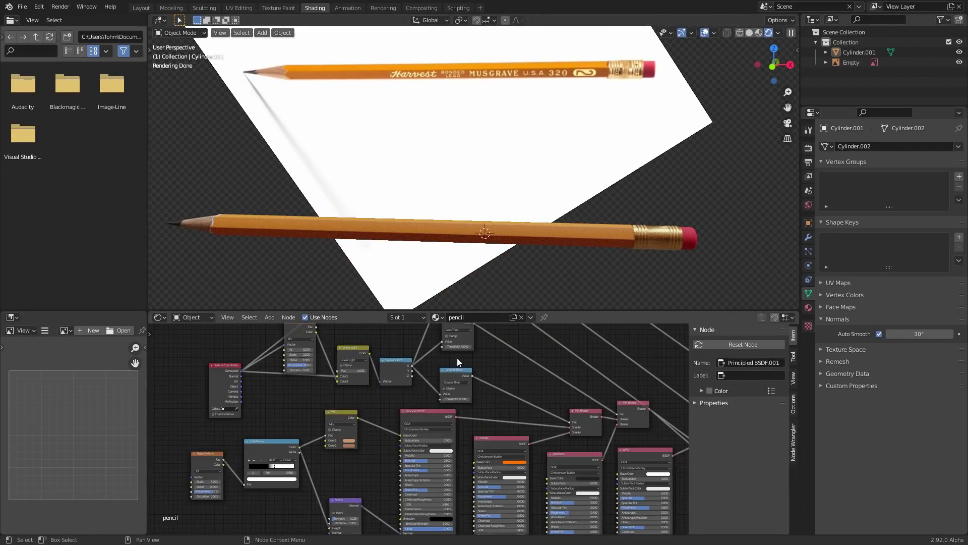
Select the column of Greater Than, Less Than and Compare mask nodes and move it up slightly.
middle_drag(459, 352, 431, 460)
scroll(438, 469, down, 2)
drag(452, 482, 421, 334)
key(g)
click(421, 531)
scroll(463, 400, up, 2)
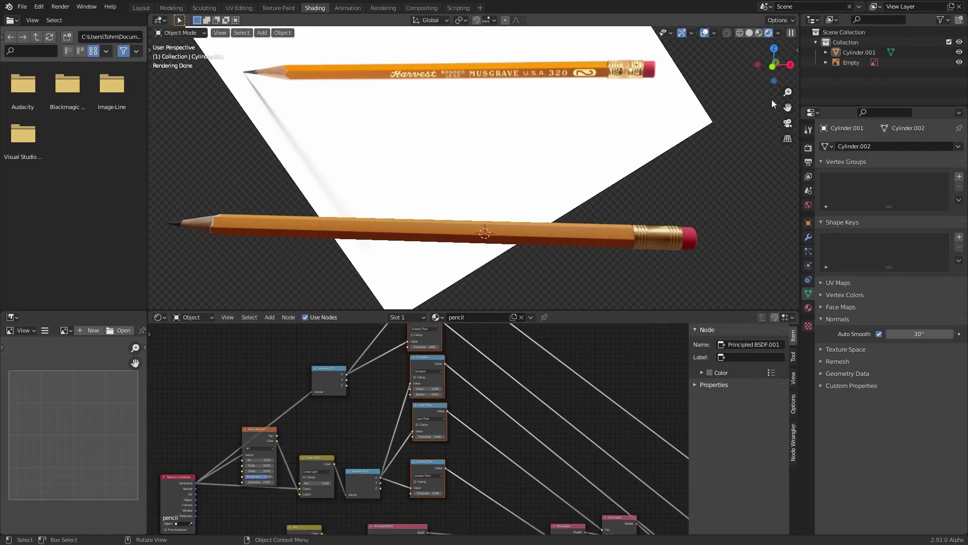
Try a different threshold on the Less Than mask node in front view, and undo the change.
click(778, 63)
scroll(496, 358, up, 2)
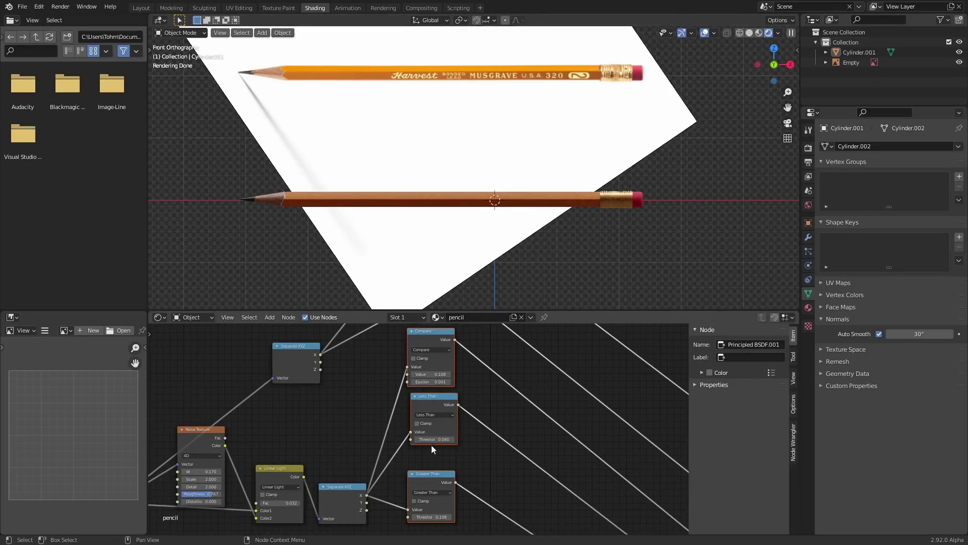
drag(432, 444, 525, 439)
key(ctrl+z)
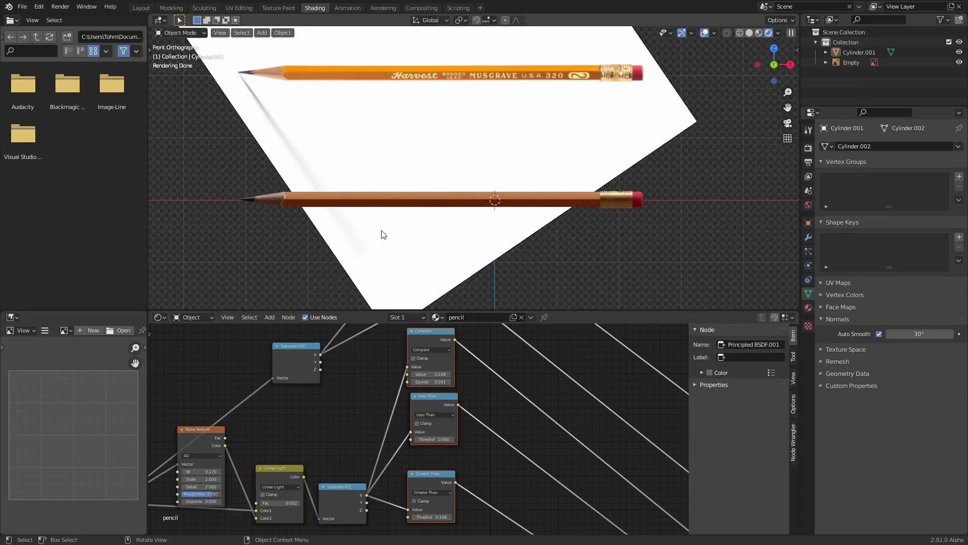
Save the file and select the pencil.
key(ctrl+s)
click(364, 196)
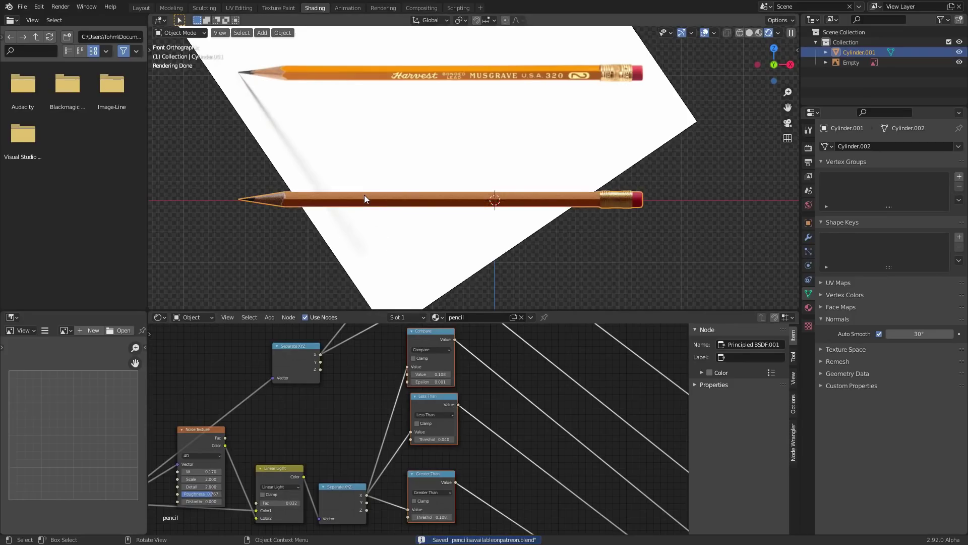
Try a higher roughness of about 0.81 on the orange shader, and undo the change.
middle_drag(491, 422, 294, 445)
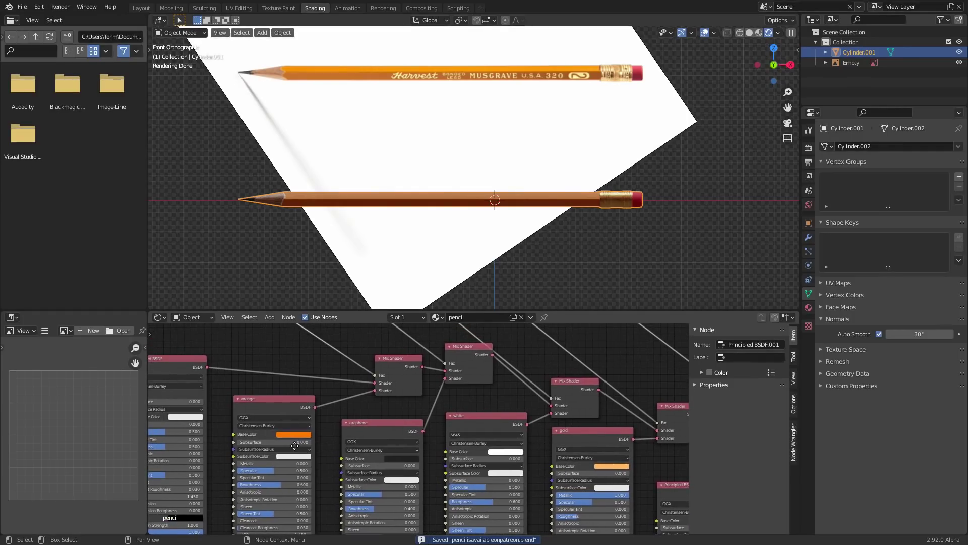
click(264, 242)
drag(280, 486, 295, 486)
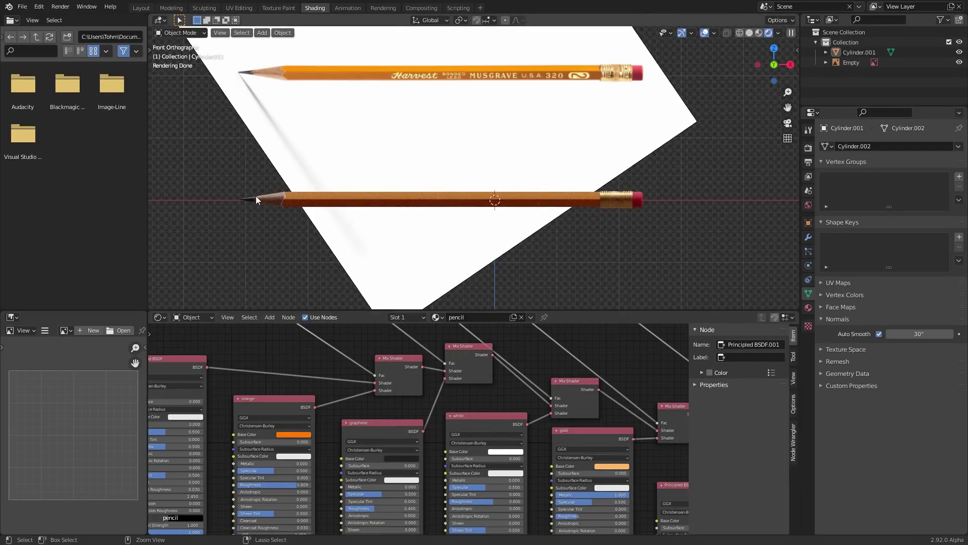
key(ctrl+z)
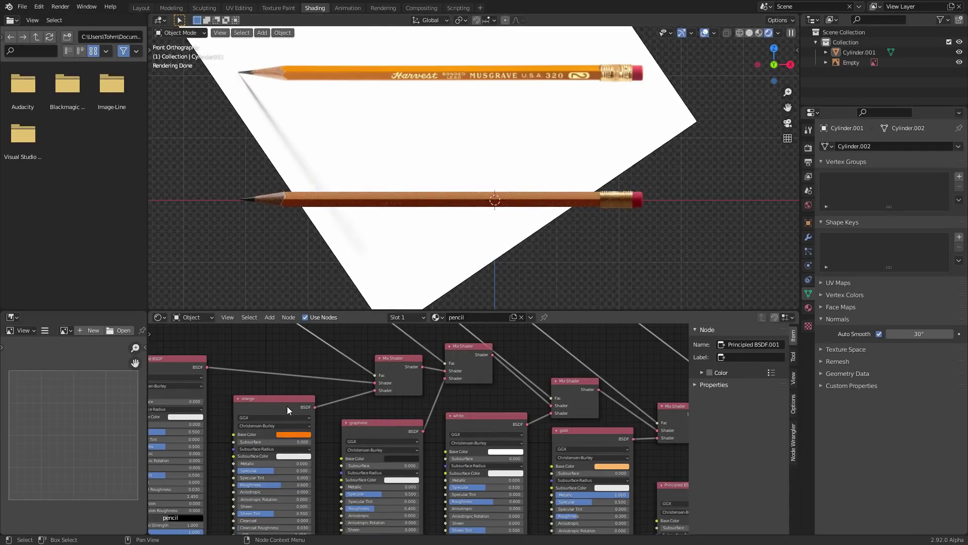
Save the blend file again with the completed pencil material.
mouse_move(286, 407)
middle_down()
mouse_move(335, 354)
mouse_move(336, 438)
middle_up()
middle_drag(319, 264, 319, 265)
key(ctrl+s)
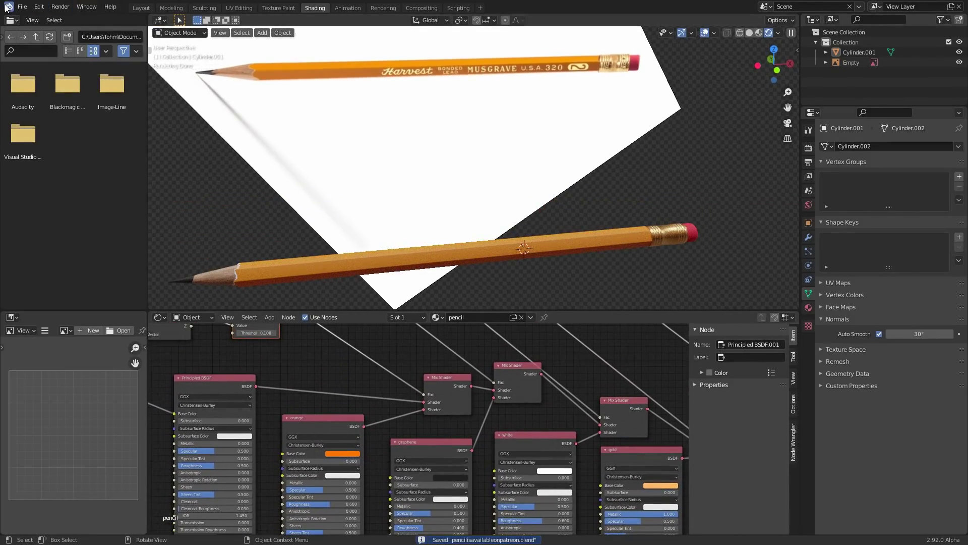
Open the recent file pencil.blend and switch its viewport to rendered shading.
scroll(356, 163, down, 5)
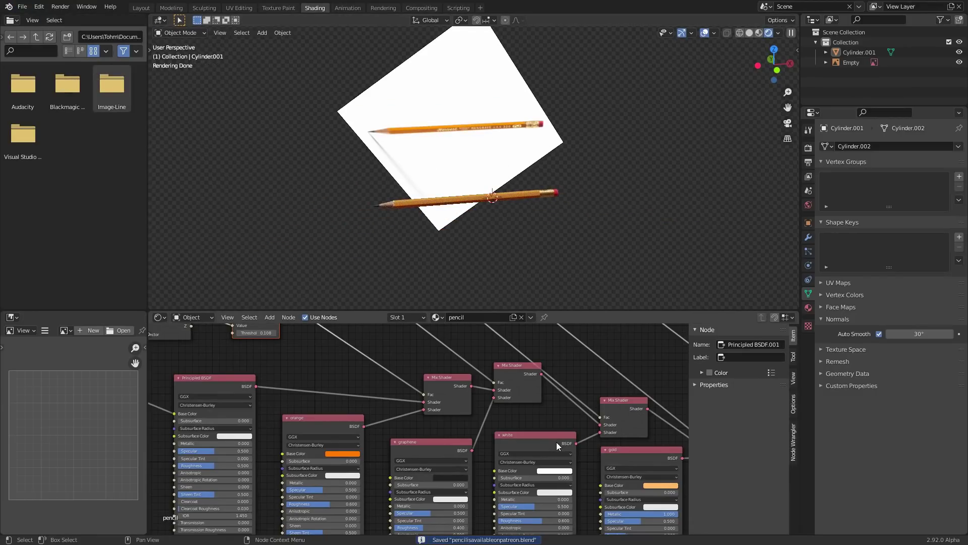
scroll(554, 440, down, 3)
click(22, 7)
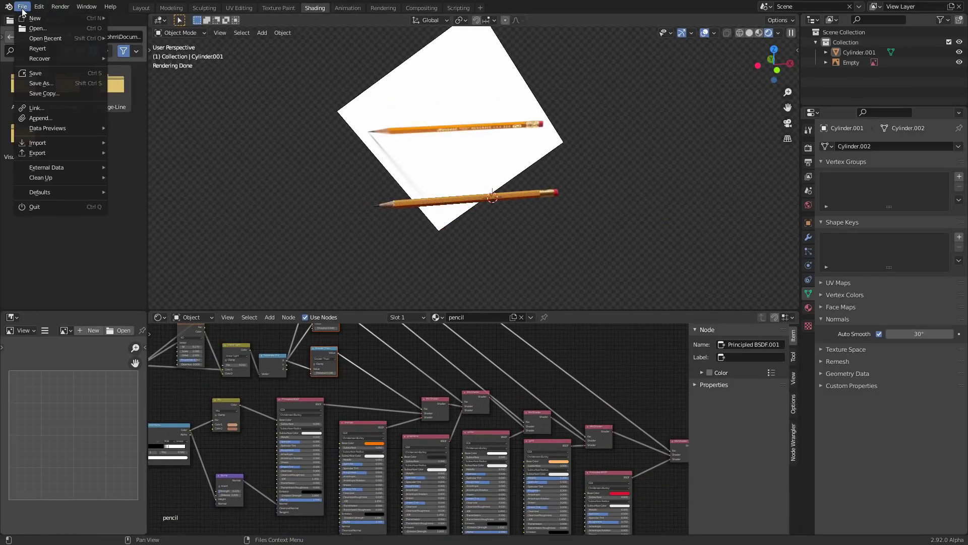
mouse_move(61, 38)
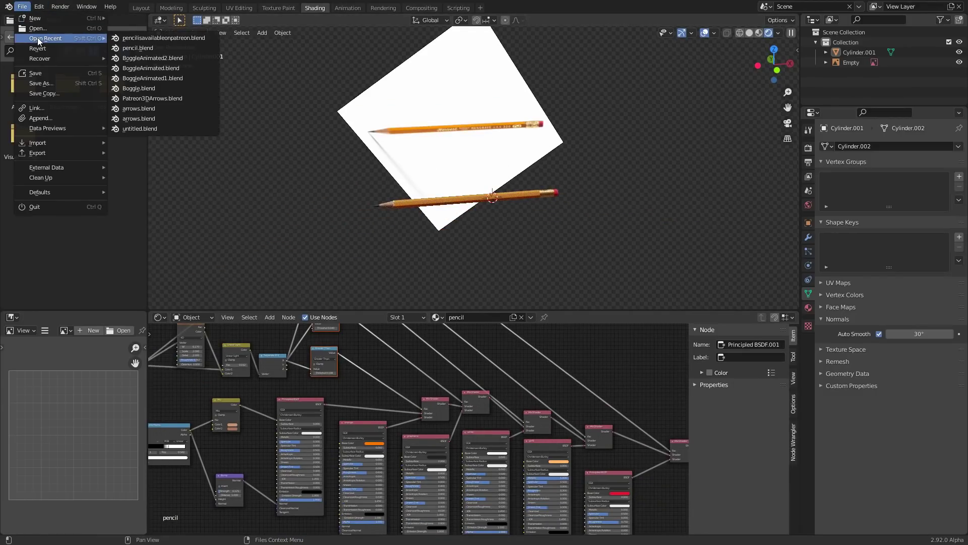
click(149, 49)
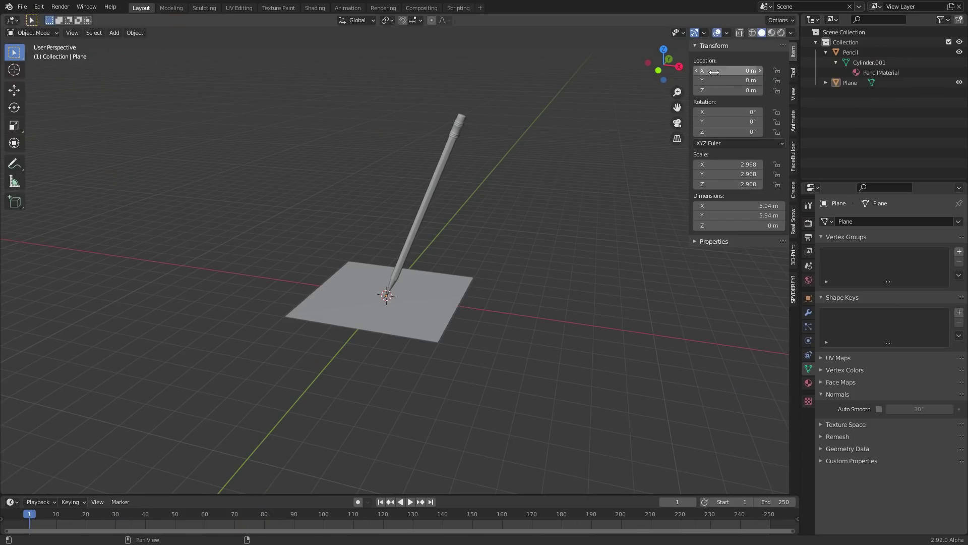
click(779, 34)
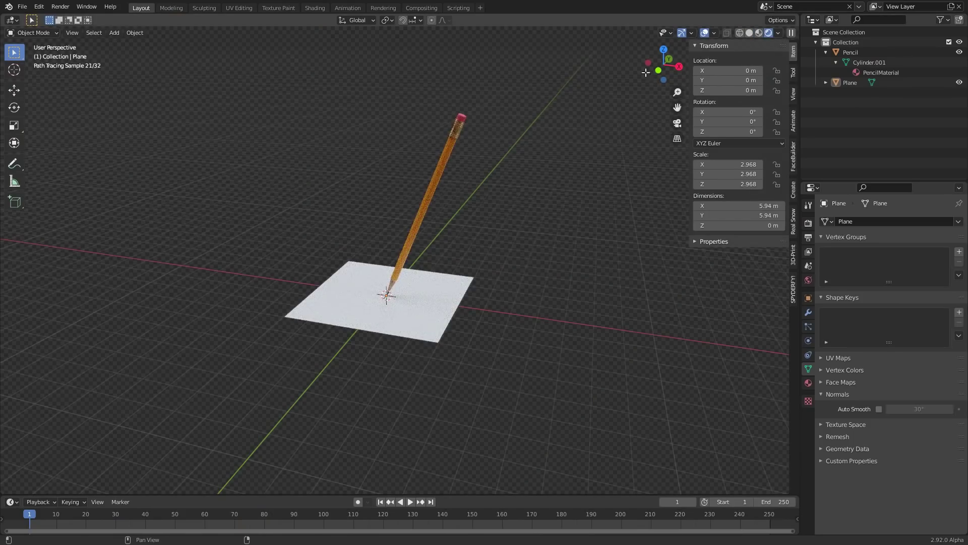
Select the pencil and show its PencilMaterial nodes in the Shading workspace, with rendered viewport shading around the sharpened end.
click(459, 131)
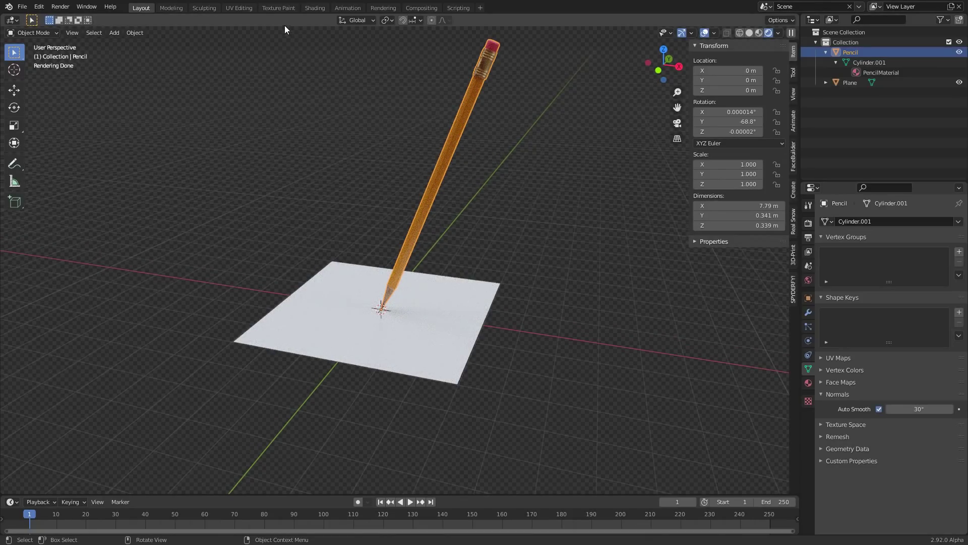
click(314, 8)
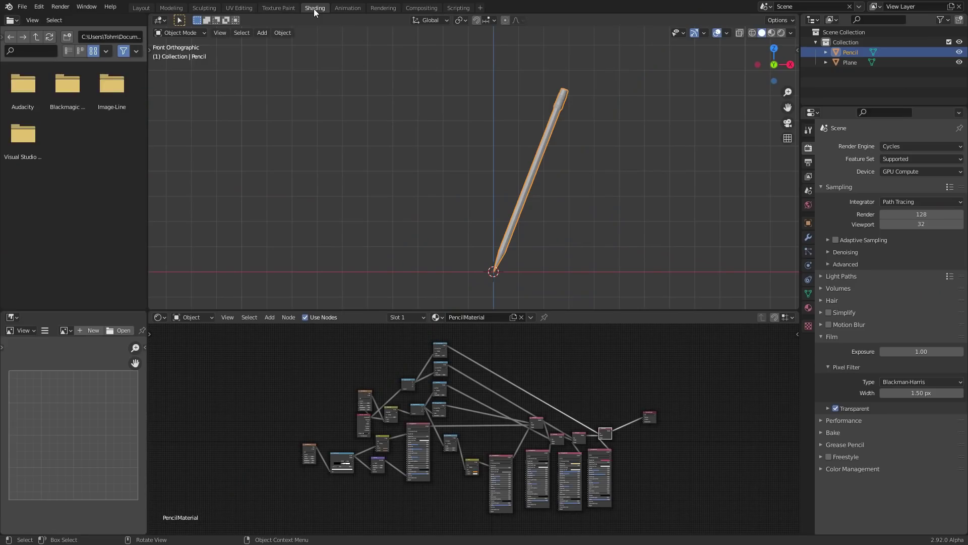
scroll(463, 425, up, 4)
click(436, 420)
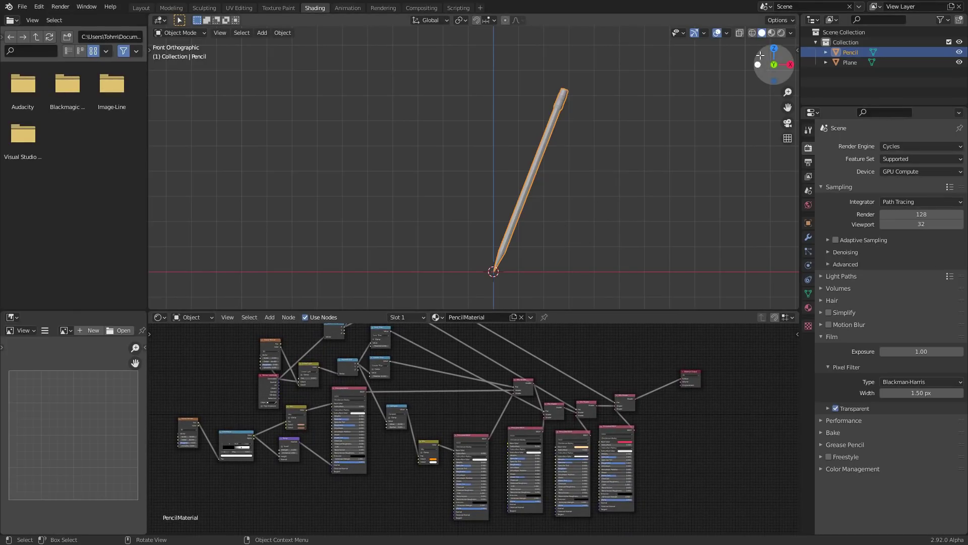
click(781, 35)
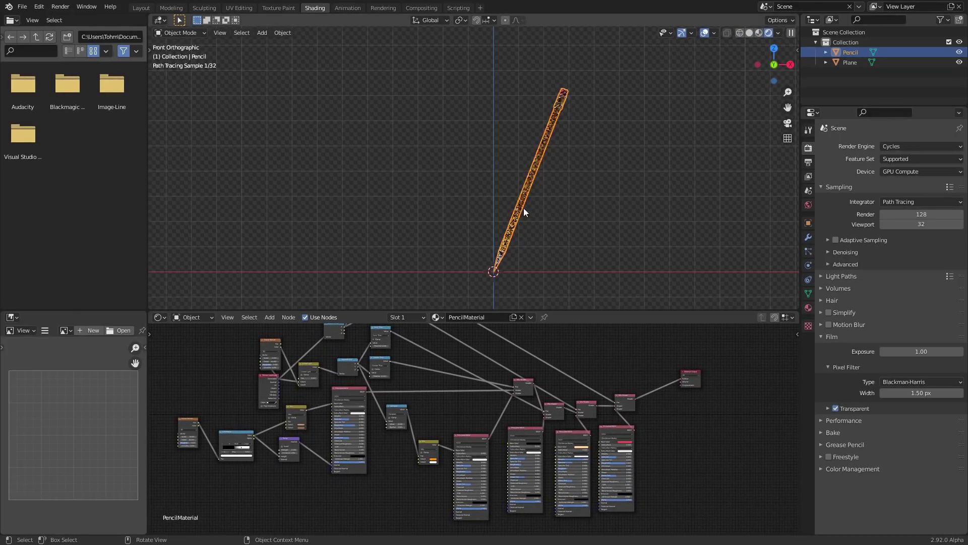
scroll(501, 263, up, 2)
shift+middle_drag(494, 240, 455, 131)
scroll(488, 194, up, 6)
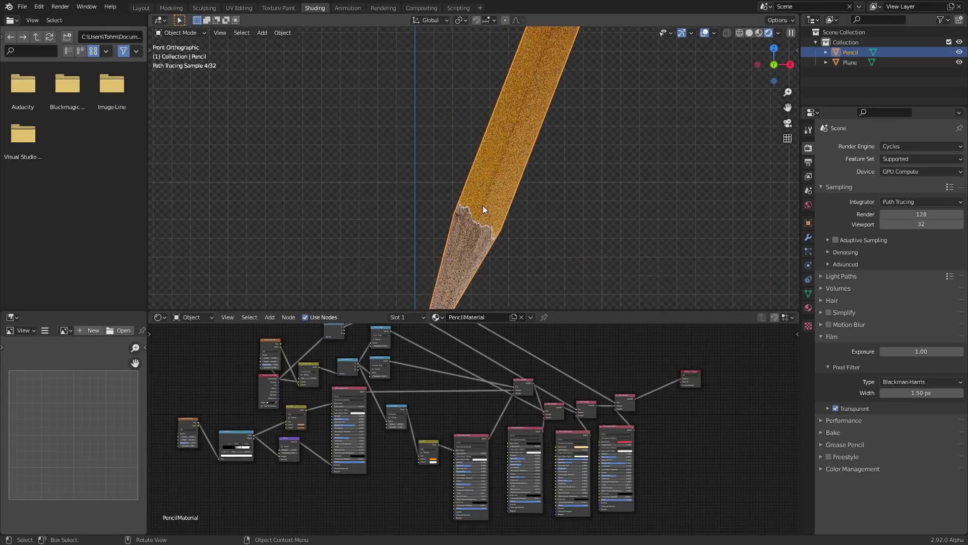
scroll(379, 394, up, 3)
scroll(380, 393, up, 2)
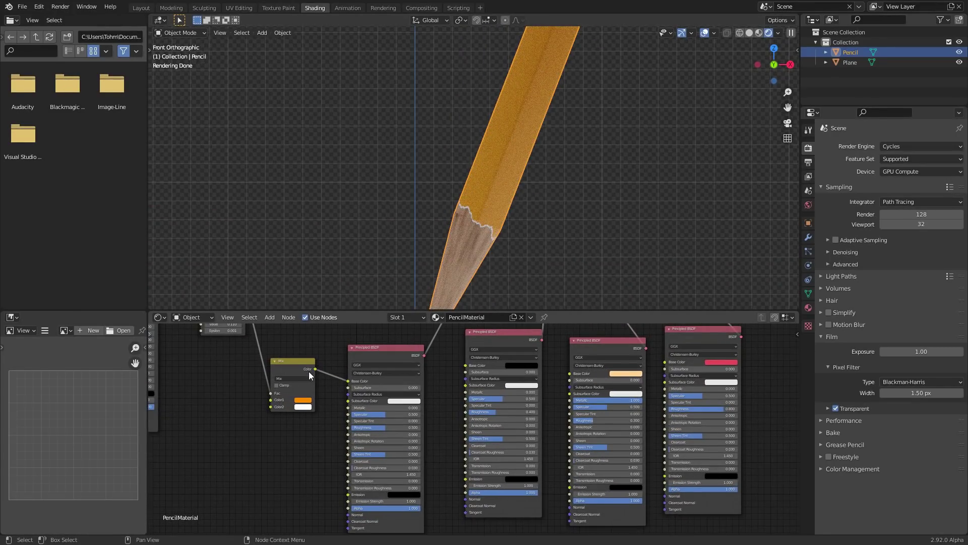
Preview the orange and white Mix color node and the orange Principled BSDF separately, and reconnect the final Mix Shader to the output.
middle_drag(308, 371, 435, 463)
ctrl+shift+click(354, 386)
ctrl+shift+click(410, 454)
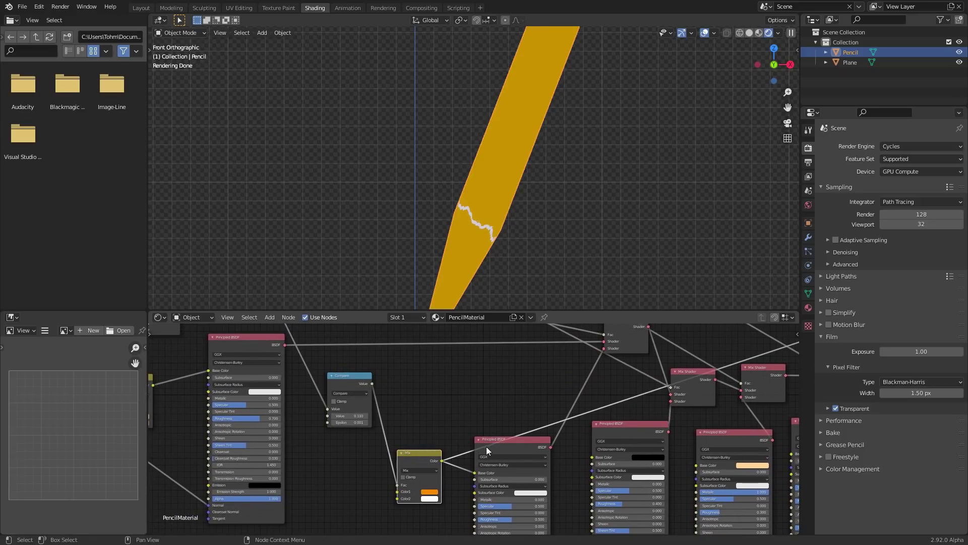
ctrl+shift+click(531, 446)
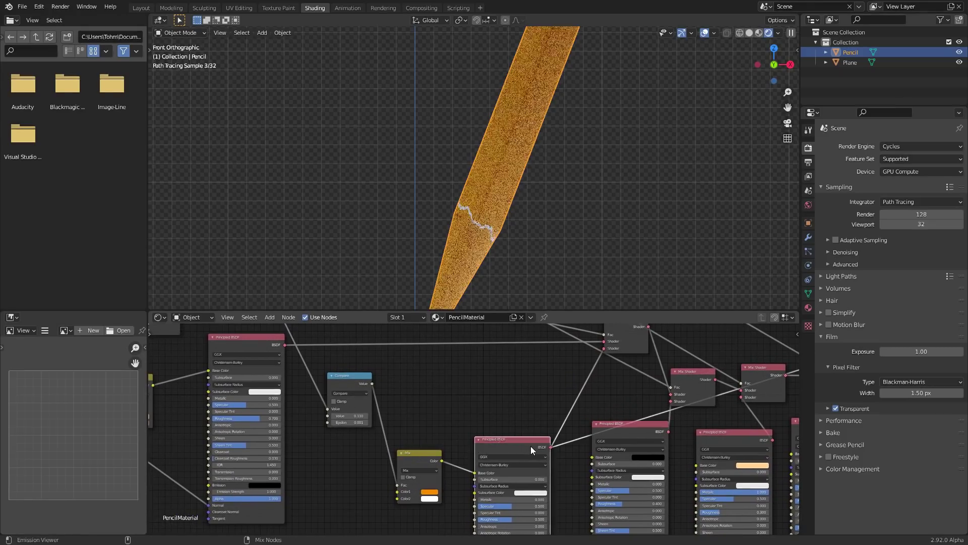
scroll(531, 445, down, 6)
middle_drag(714, 405, 524, 423)
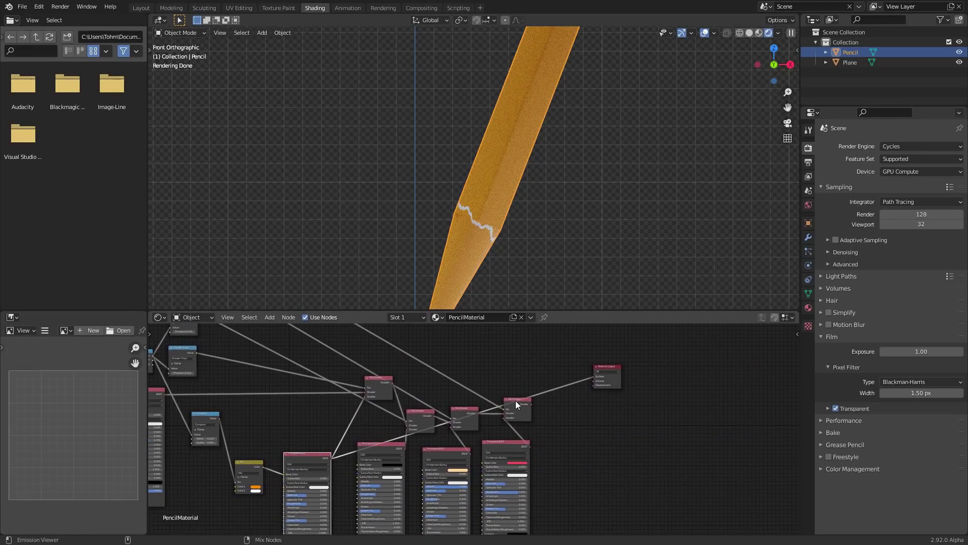
ctrl+shift+click(516, 403)
scroll(516, 205, down, 5)
scroll(516, 203, down, 4)
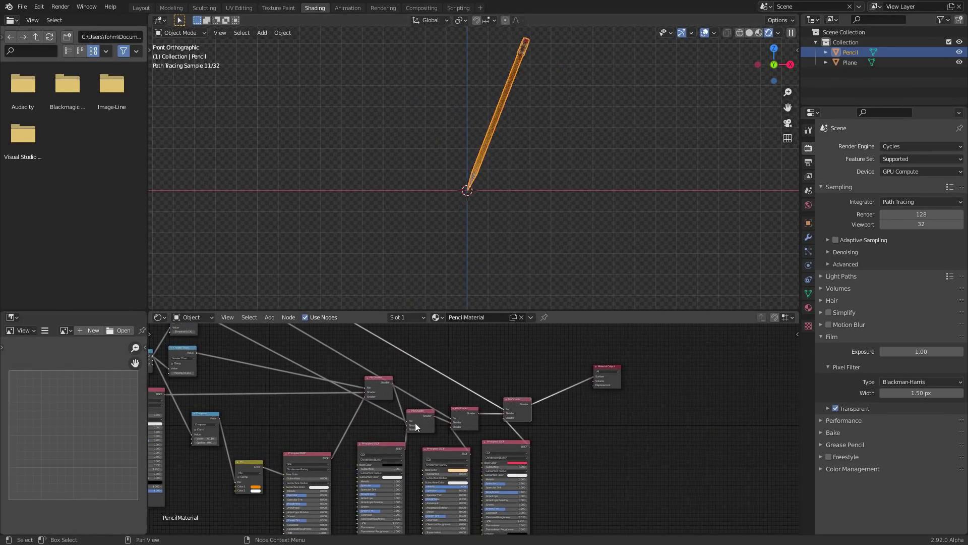
View the whole pencil on its plane in perspective and save the blend file.
mouse_move(413, 425)
middle_down()
mouse_move(445, 471)
mouse_move(459, 472)
middle_up()
click(516, 143)
middle_drag(515, 141, 517, 189)
key(ctrl+s)
Try deleting the plane under the pencil, undo the deletion, and deselect everything.
click(523, 198)
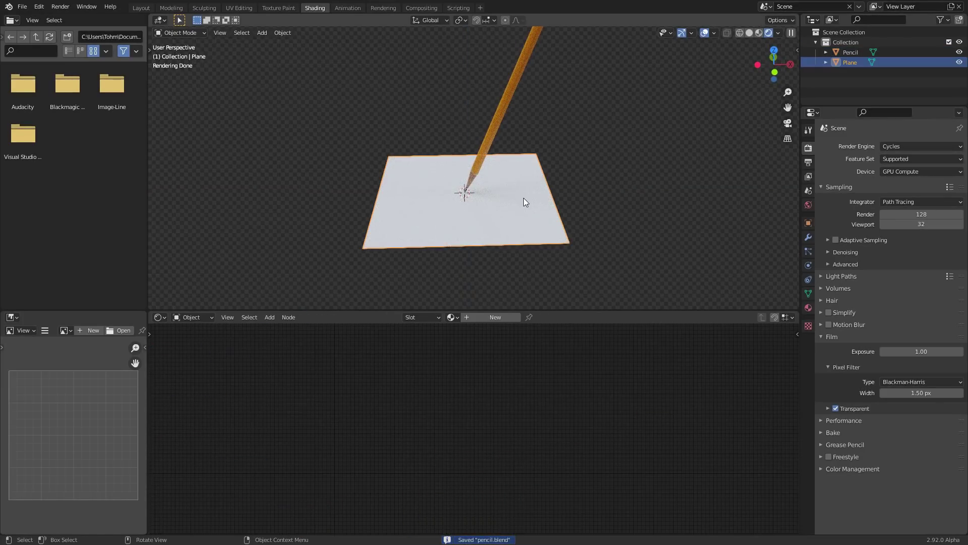
key(Delete)
key(ctrl+z)
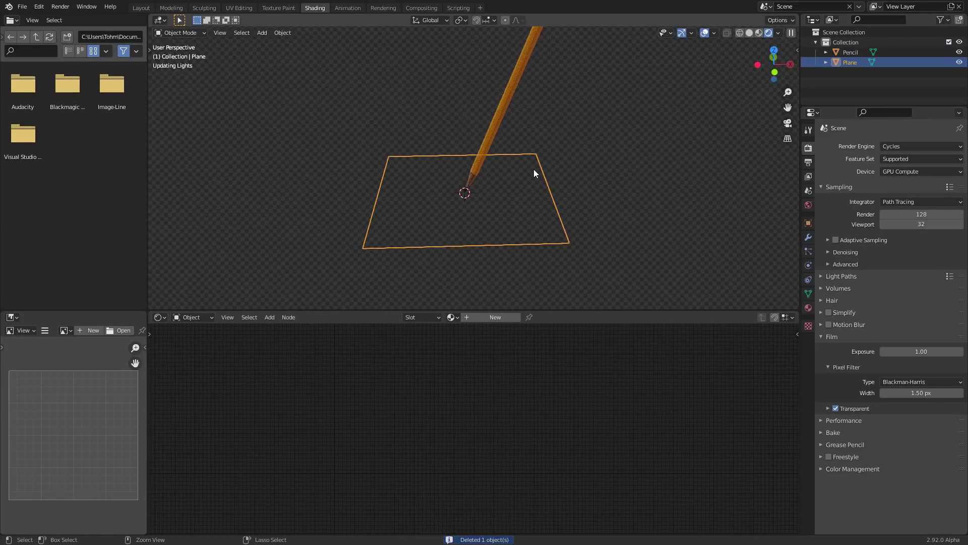
click(579, 167)
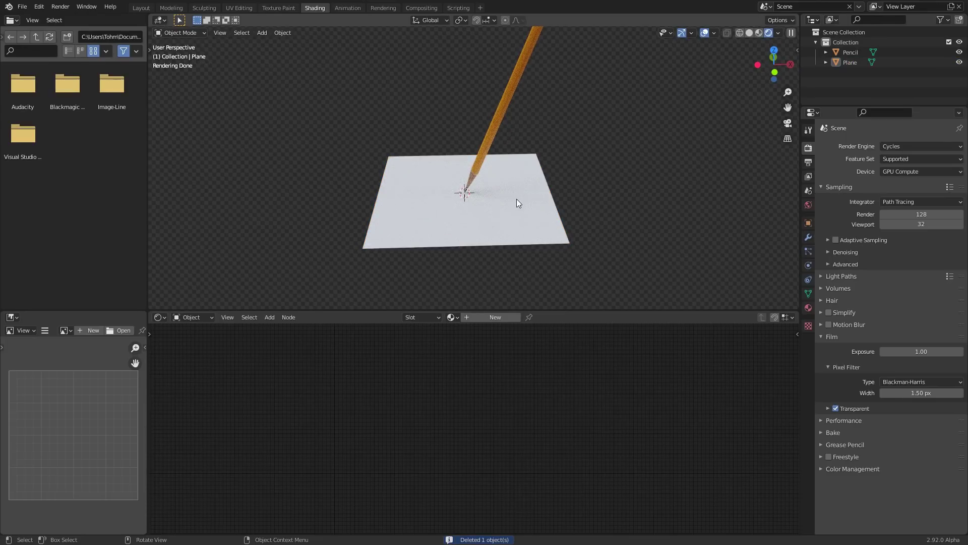
Hide the viewport overlays, frame the pencil on its plane, and save the file again.
click(703, 33)
mouse_move(631, 96)
middle_down()
mouse_move(488, 237)
mouse_move(507, 205)
middle_up()
key(ctrl+s)
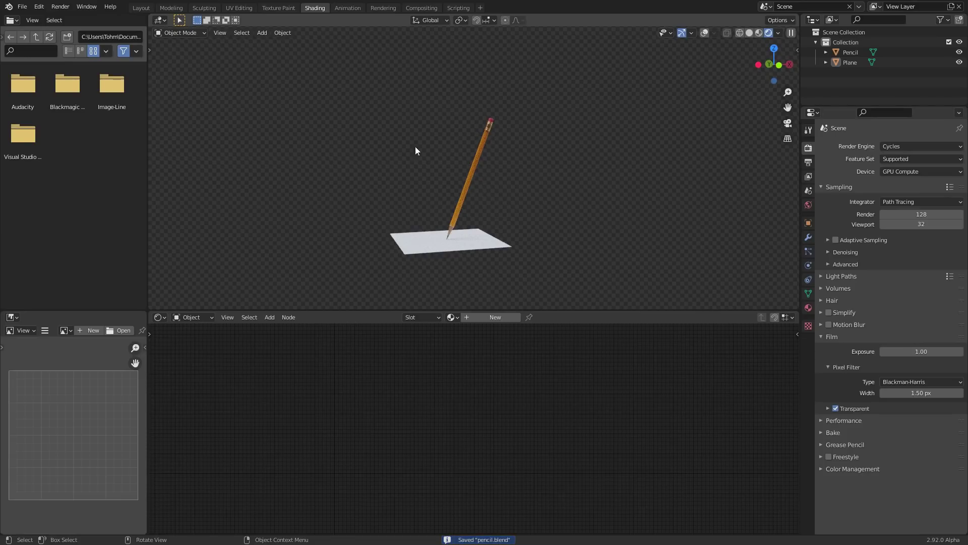
scroll(459, 184, up, 5)
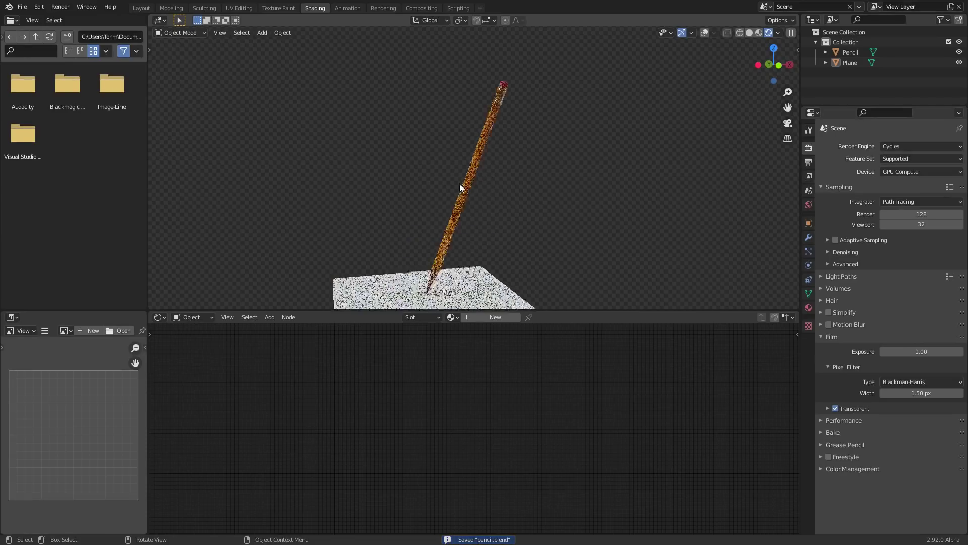
Open the recent file pencilisavailableonpatreon.blend and switch its viewport to rendered shading.
click(23, 7)
mouse_move(59, 37)
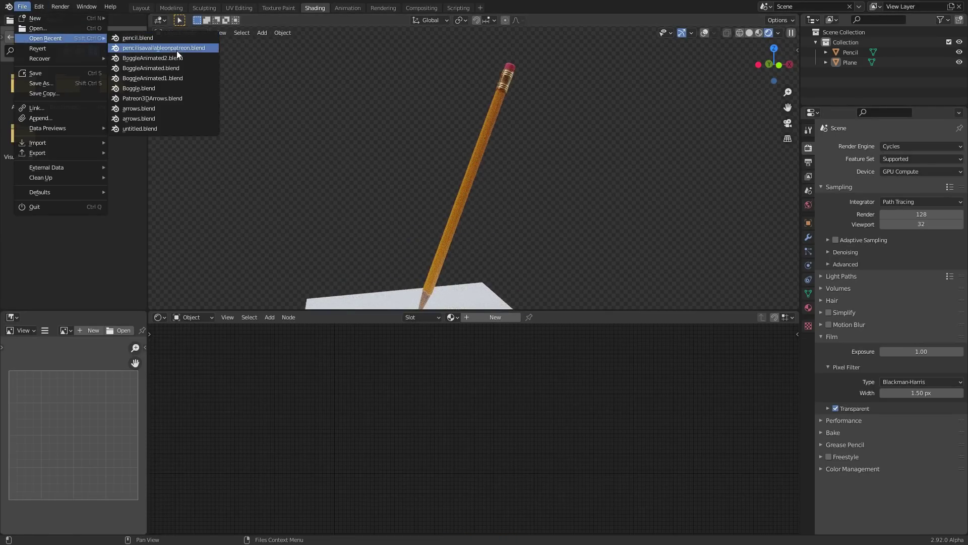
click(177, 50)
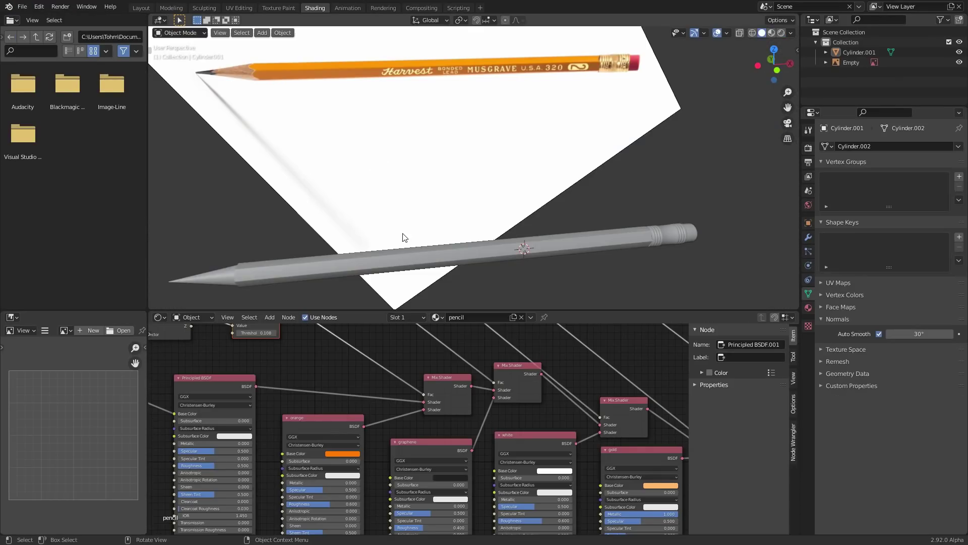
click(779, 33)
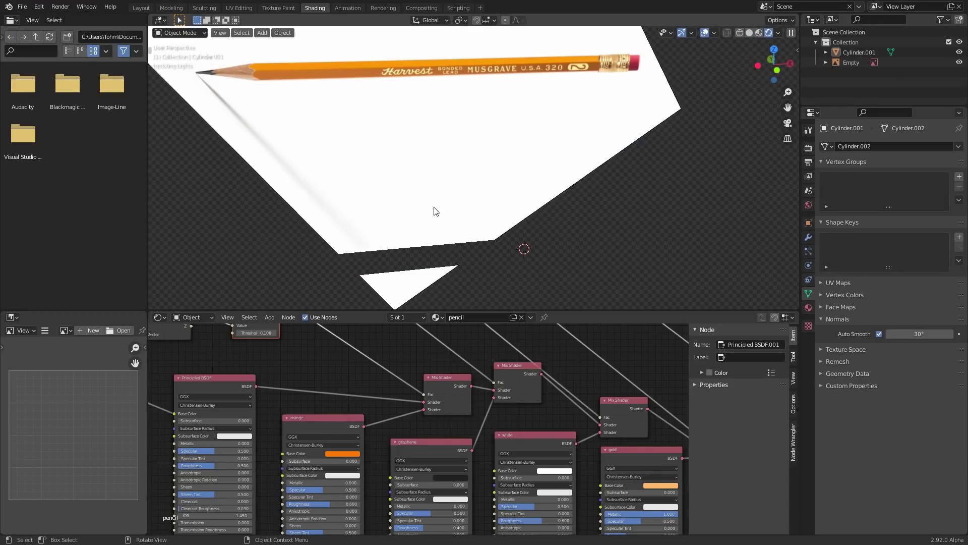
scroll(403, 217, down, 3)
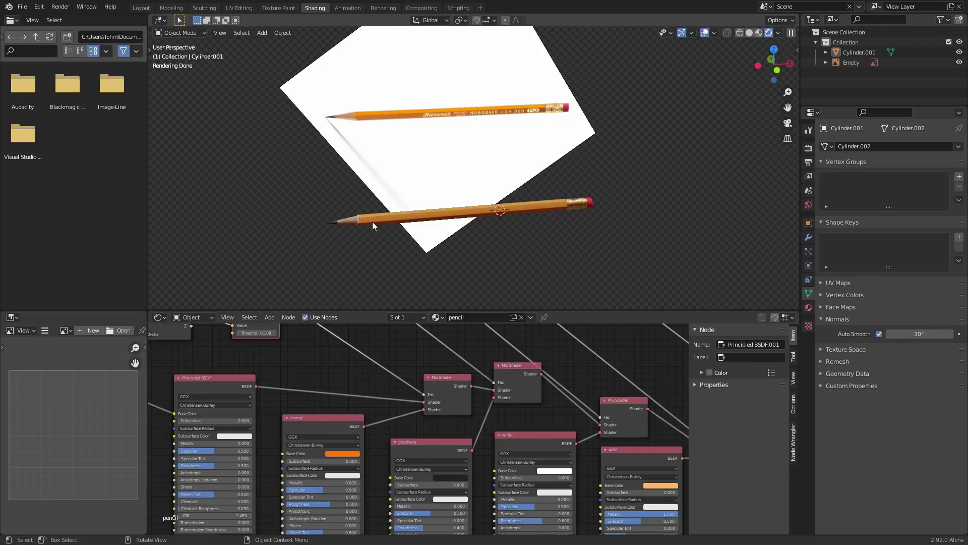
Try a free rotation of the pencil, and examine its graphite tip and body beside the reference photo.
click(372, 221)
scroll(365, 221, up, 2)
key(r)
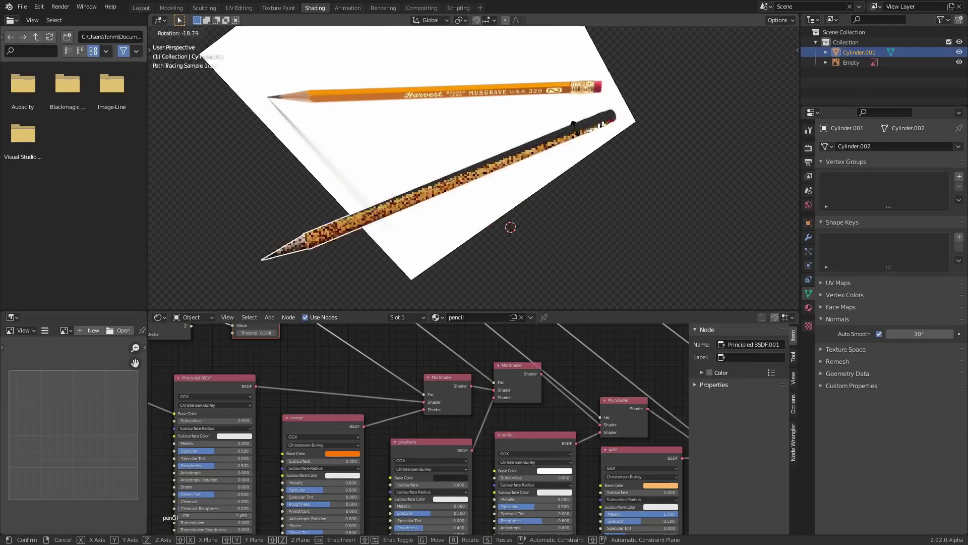
click(355, 220)
scroll(408, 149, up, 5)
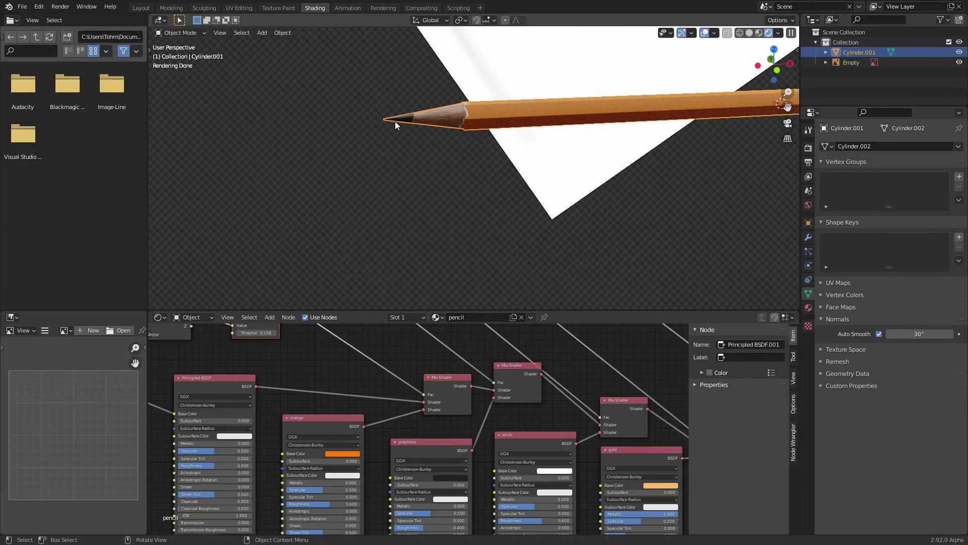
scroll(386, 120, down, 5)
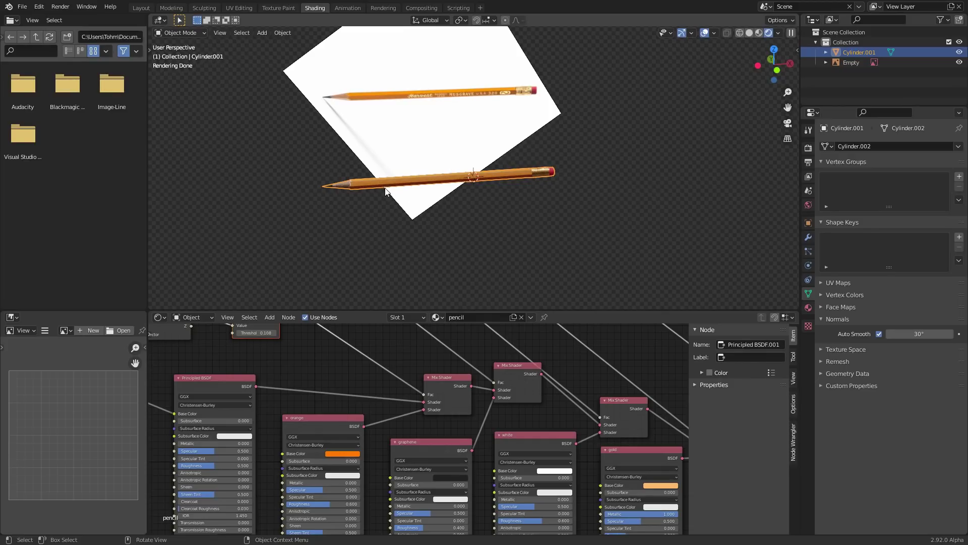
scroll(353, 186, up, 3)
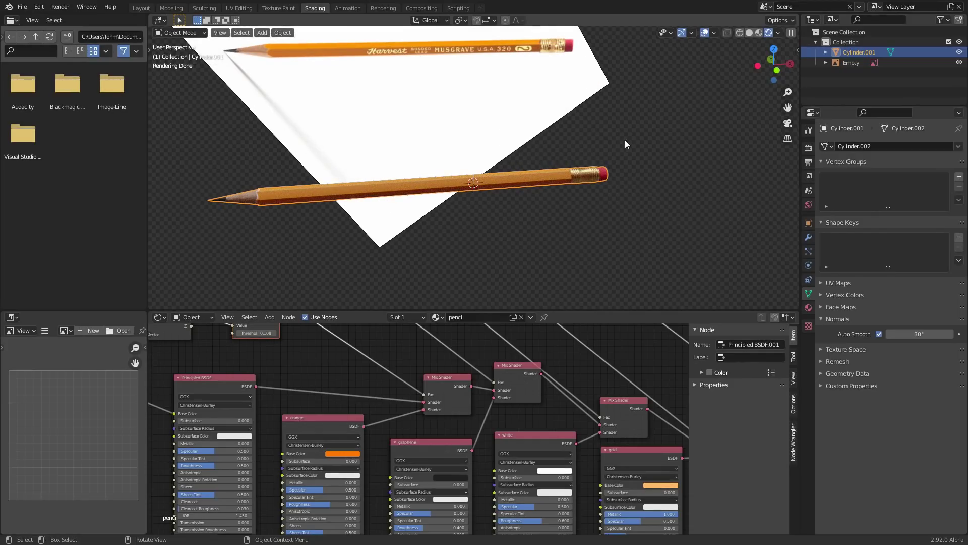
Switch to the Layout workspace with rendered viewport shading and deselect the pencil.
click(141, 8)
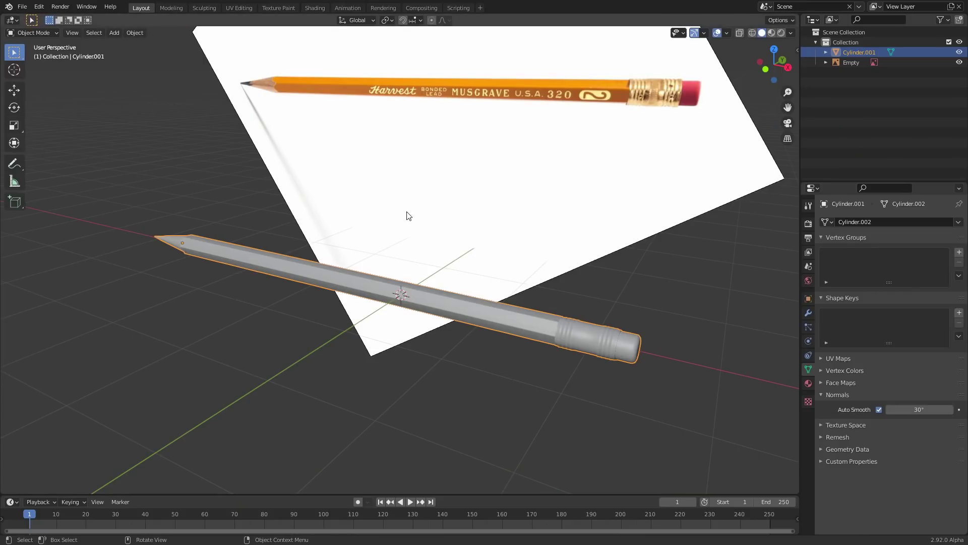
click(780, 34)
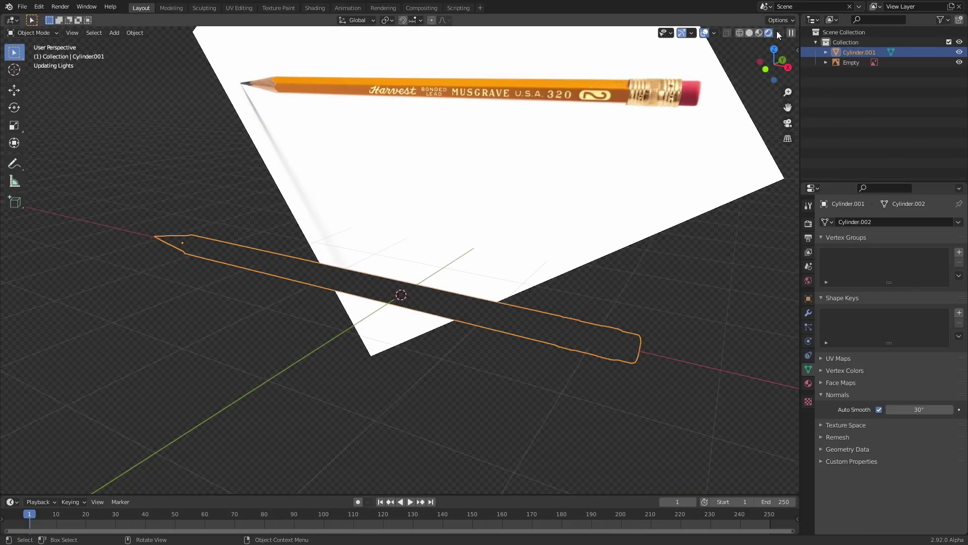
scroll(522, 187, down, 5)
click(551, 256)
middle_drag(551, 255, 642, 256)
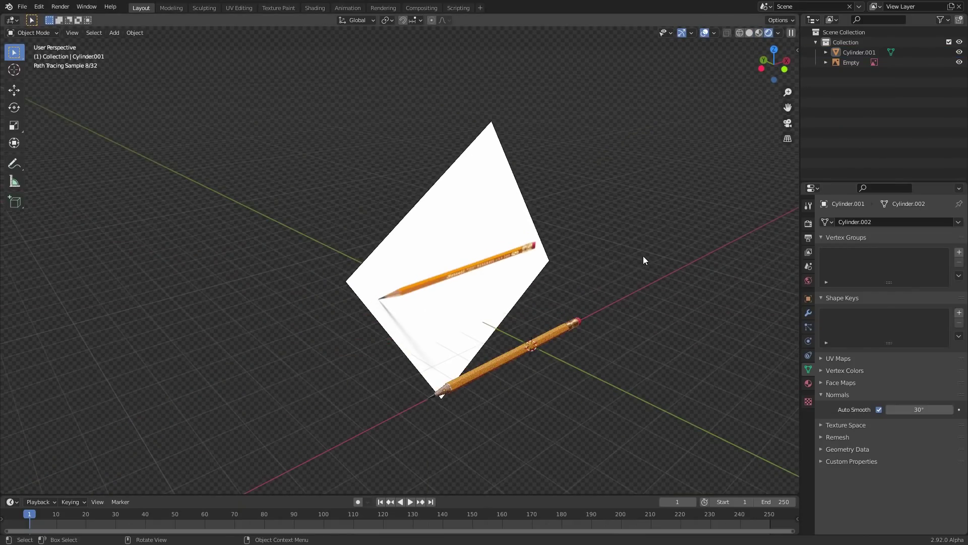
shift+middle_drag(554, 323, 497, 196)
scroll(438, 257, up, 5)
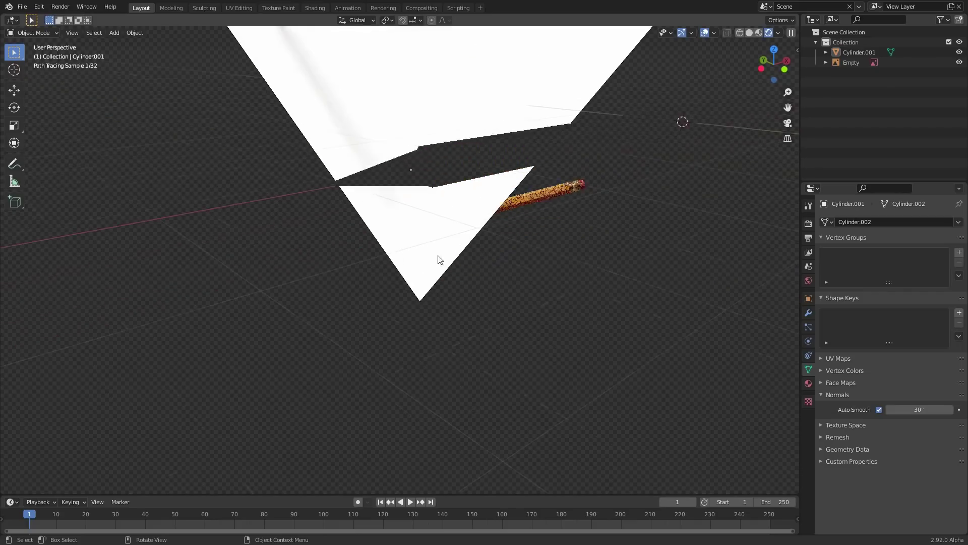
Snap the 3D cursor to the vertices at the pencil's graphite tip in Edit Mode, and return to Object Mode.
click(359, 177)
key(Tab)
middle_drag(358, 177, 296, 210)
drag(298, 211, 332, 147)
key(shift+s)
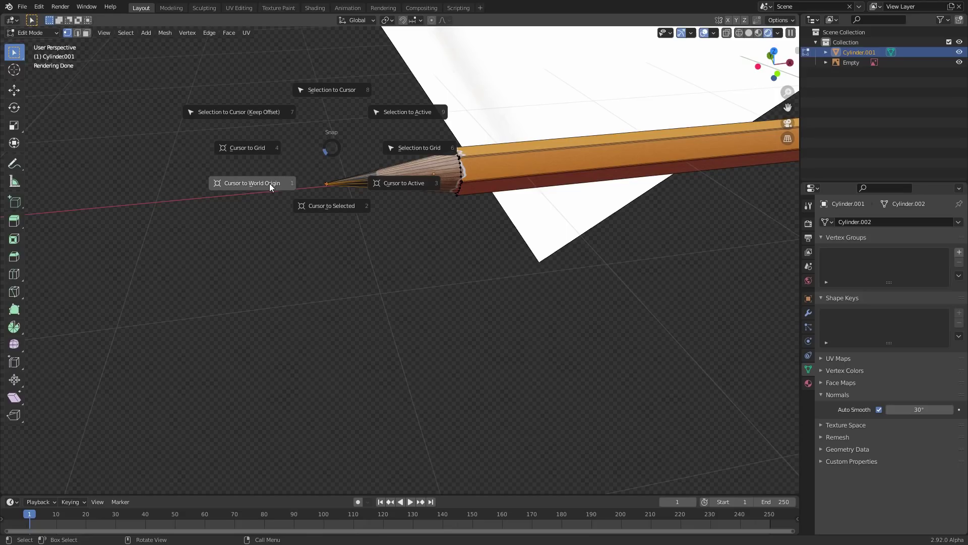
click(335, 203)
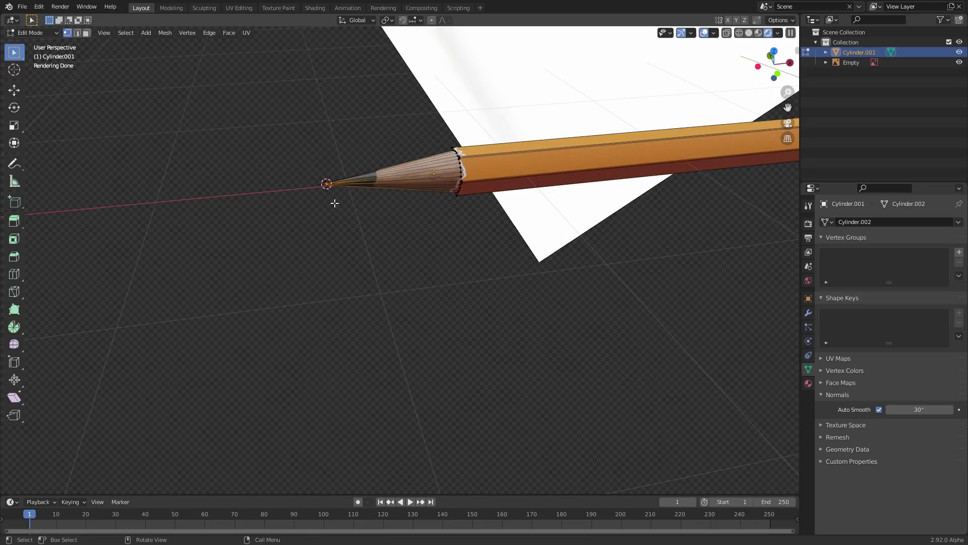
key(Tab)
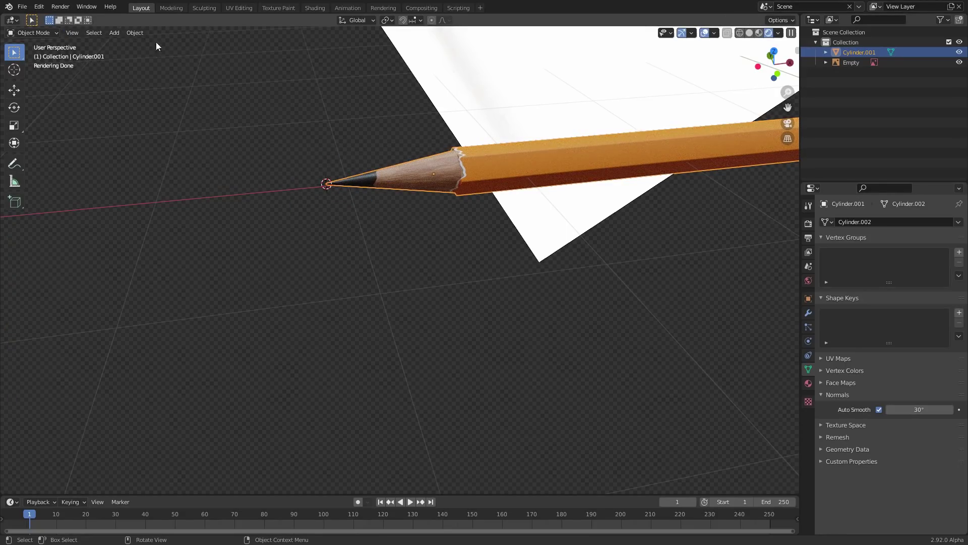
Set the pencil's origin to the 3D cursor at its tip, and return the cursor to the world origin.
click(141, 36)
mouse_move(184, 55)
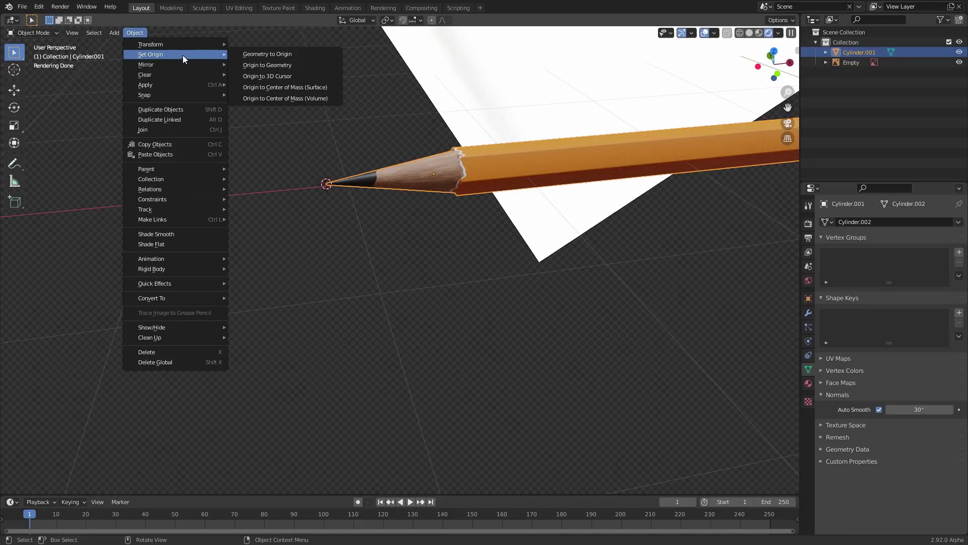
click(251, 76)
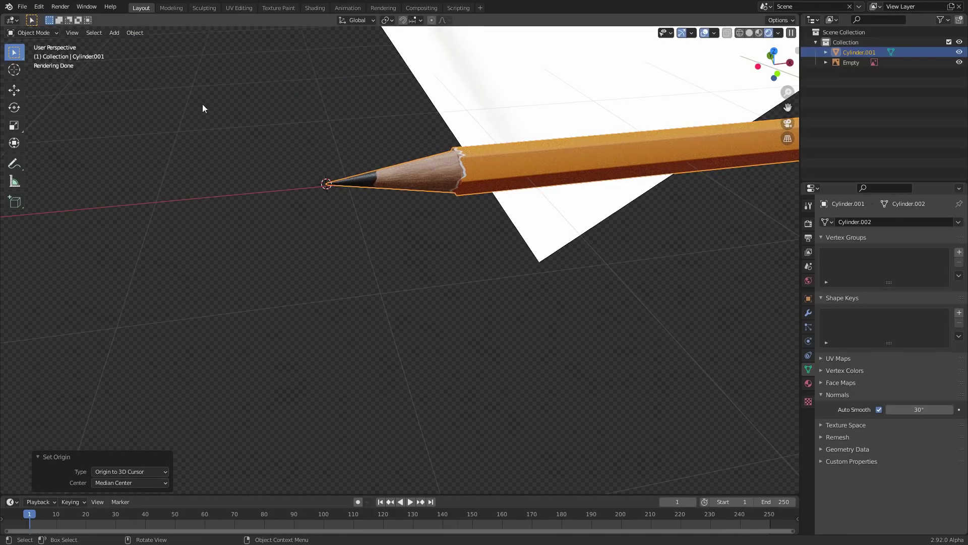
key(shift+s)
click(250, 195)
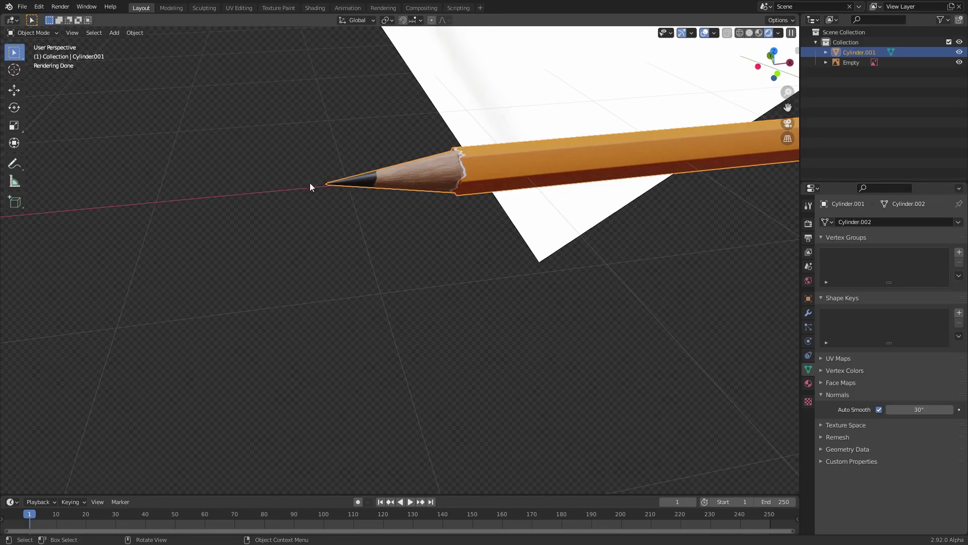
Rotate the pencil about its tip by about -67 degrees so it stands nearly upright.
scroll(534, 193, down, 4)
key(r)
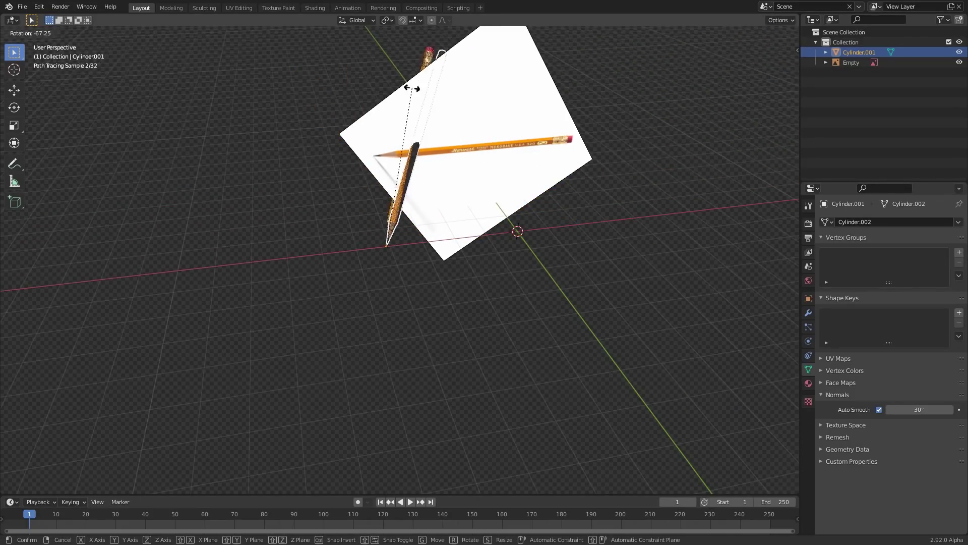
click(421, 90)
Delete the reference photo behind the pencil.
click(499, 110)
key(x)
click(492, 112)
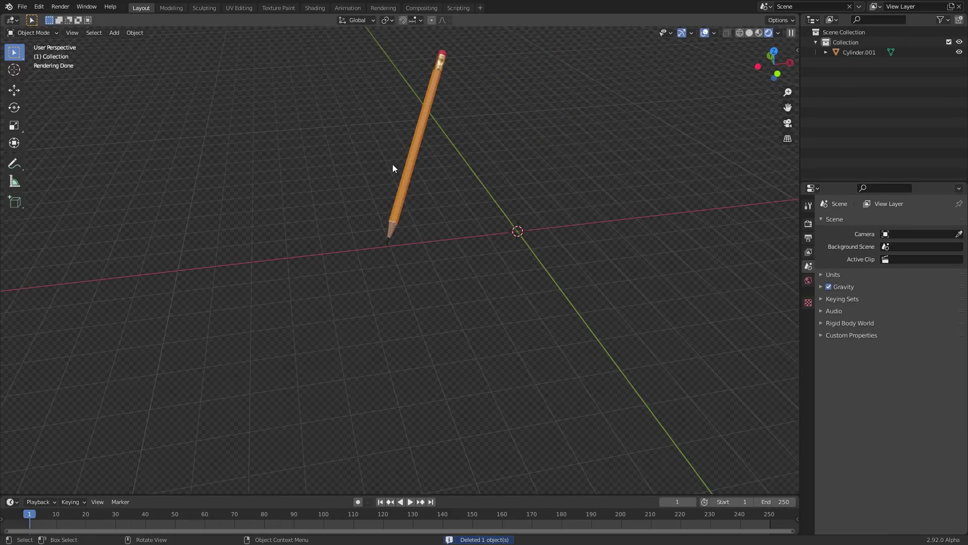
Set the pencil's X, Y and Z location to 0 m so its tip sits at the world origin.
click(407, 167)
key(n)
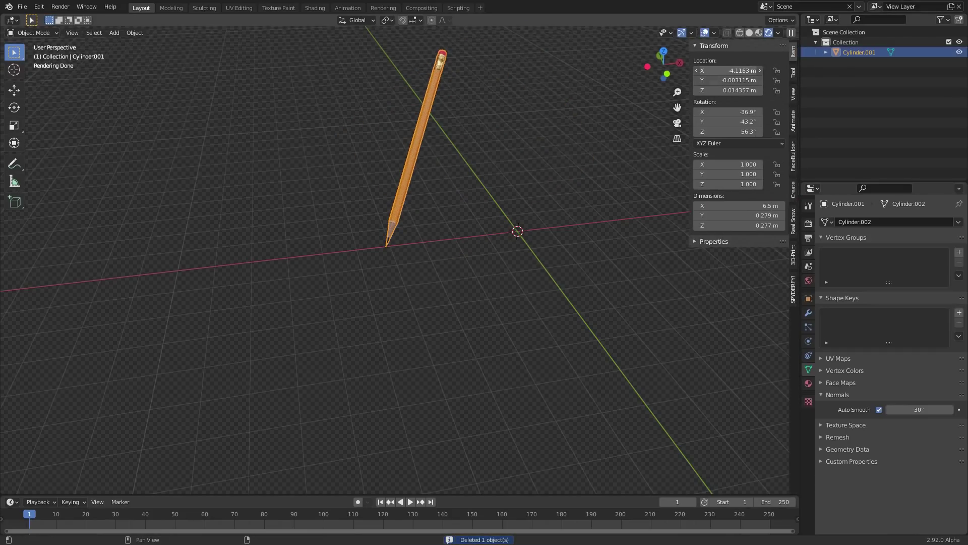
drag(730, 71, 730, 74)
text(0)
key(Return)
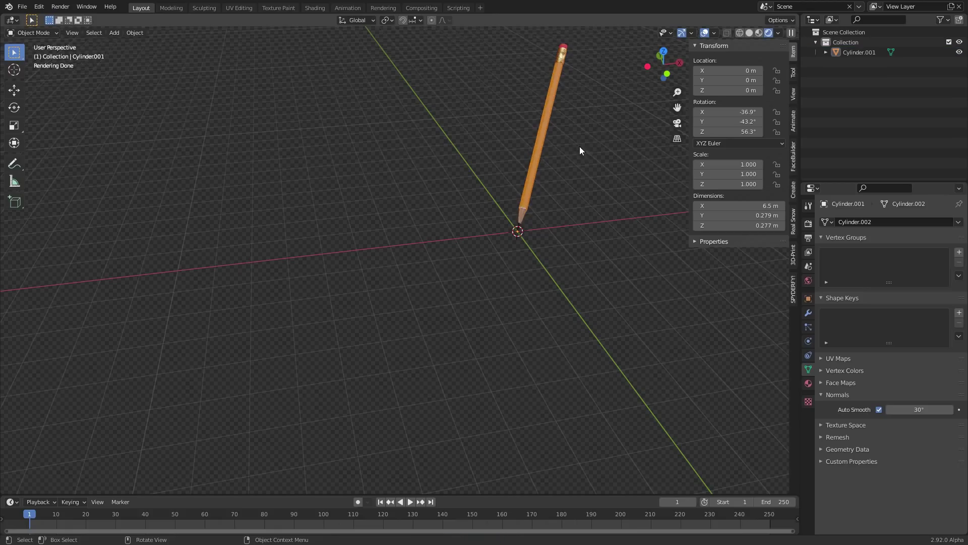
Try a free trackball rotation of the pencil about its tip, and undo it.
shift+middle_drag(579, 146, 474, 172)
key(r)
key(r)
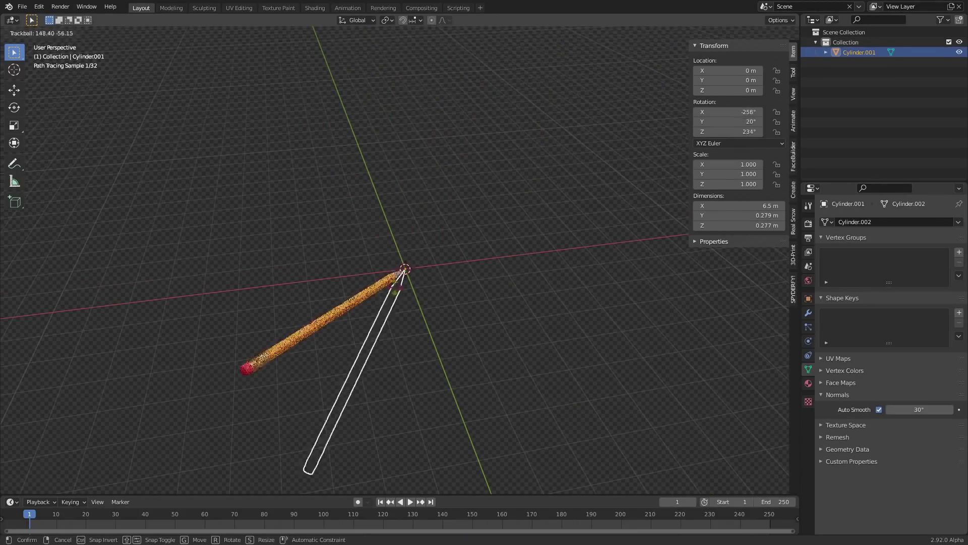
click(347, 124)
key(ctrl+z)
Add a plane at the world origin under the pencil's tip and scale it up to about 4.34 m square.
key(shift+a)
click(393, 123)
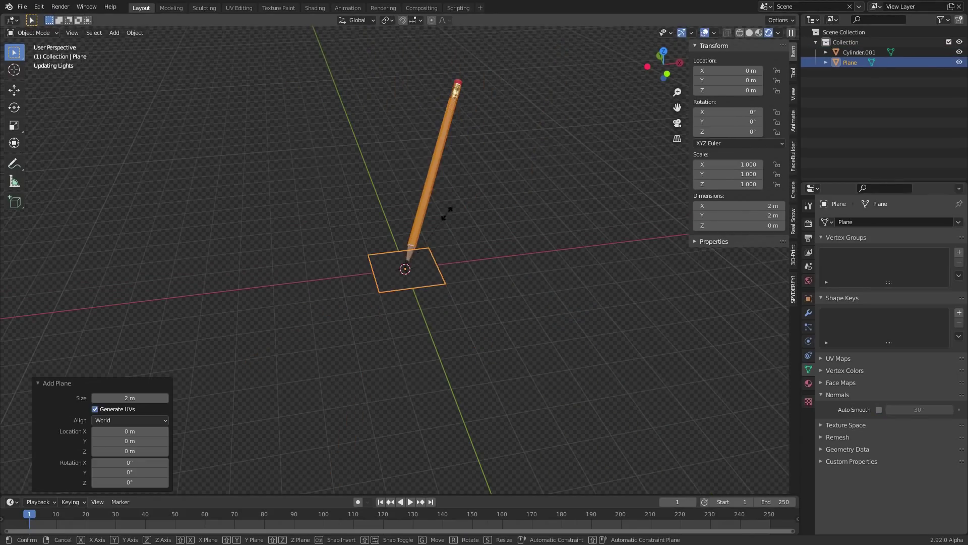
key(s)
click(563, 204)
Examine the rendered pencil standing on the plane from another angle and at different distances.
mouse_move(564, 204)
middle_down()
mouse_move(456, 218)
mouse_move(529, 222)
mouse_move(417, 237)
mouse_move(525, 141)
middle_up()
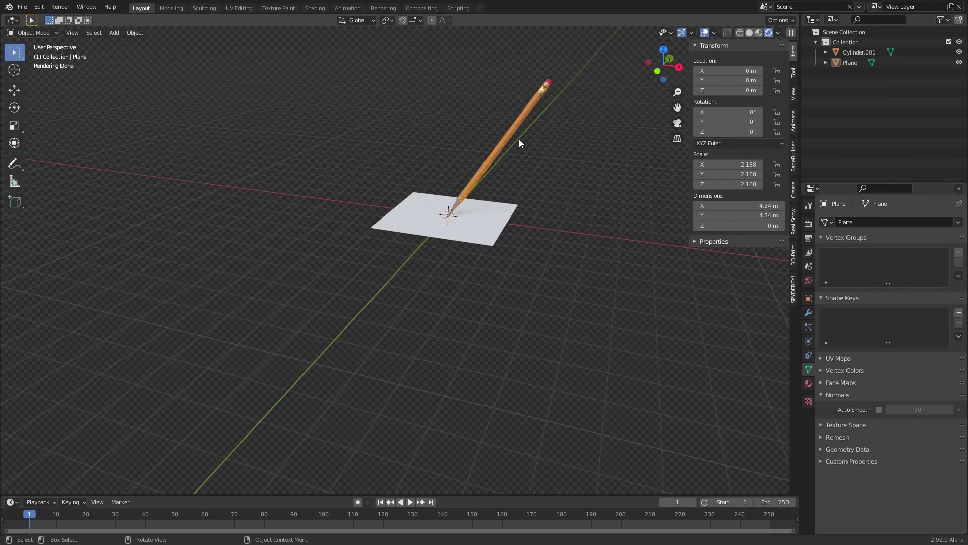
scroll(495, 142, up, 3)
shift+middle_drag(495, 143, 389, 204)
scroll(353, 225, down, 1)
scroll(353, 225, down, 2)
shift+middle_drag(438, 164, 406, 200)
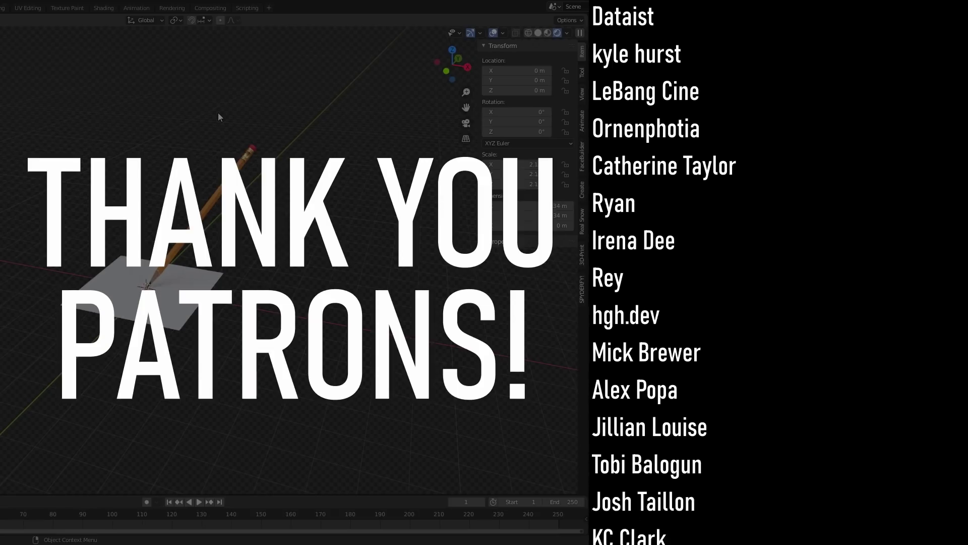
scroll(228, 116, up, 3)
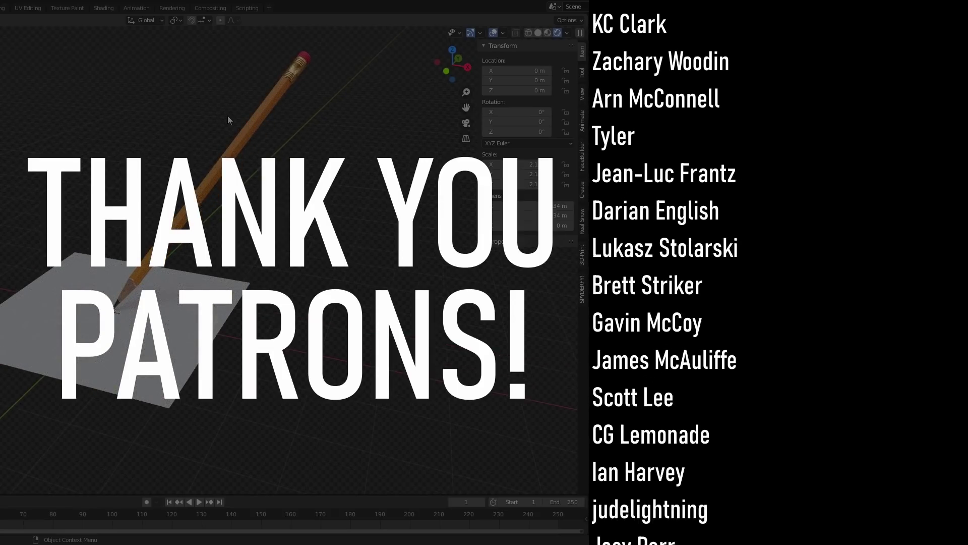
key(q)
click(205, 125)
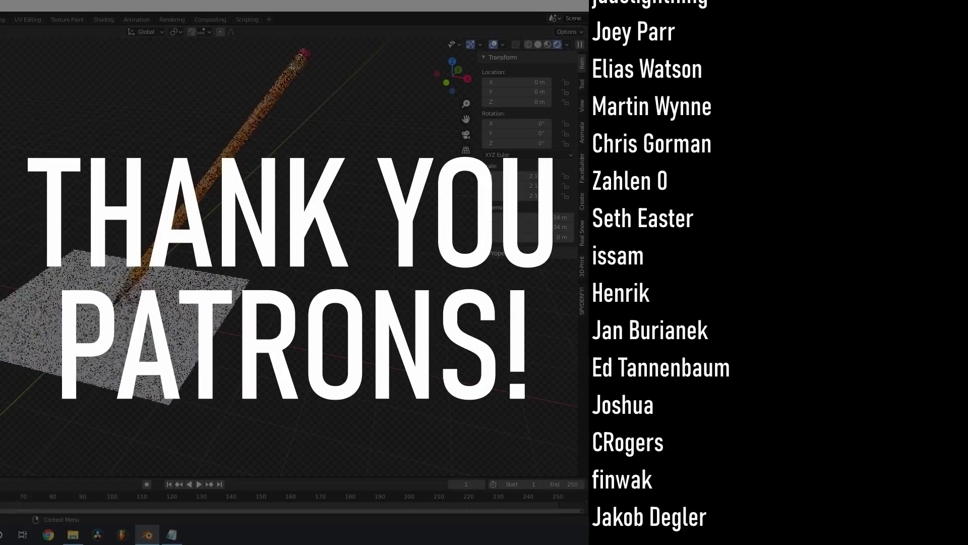